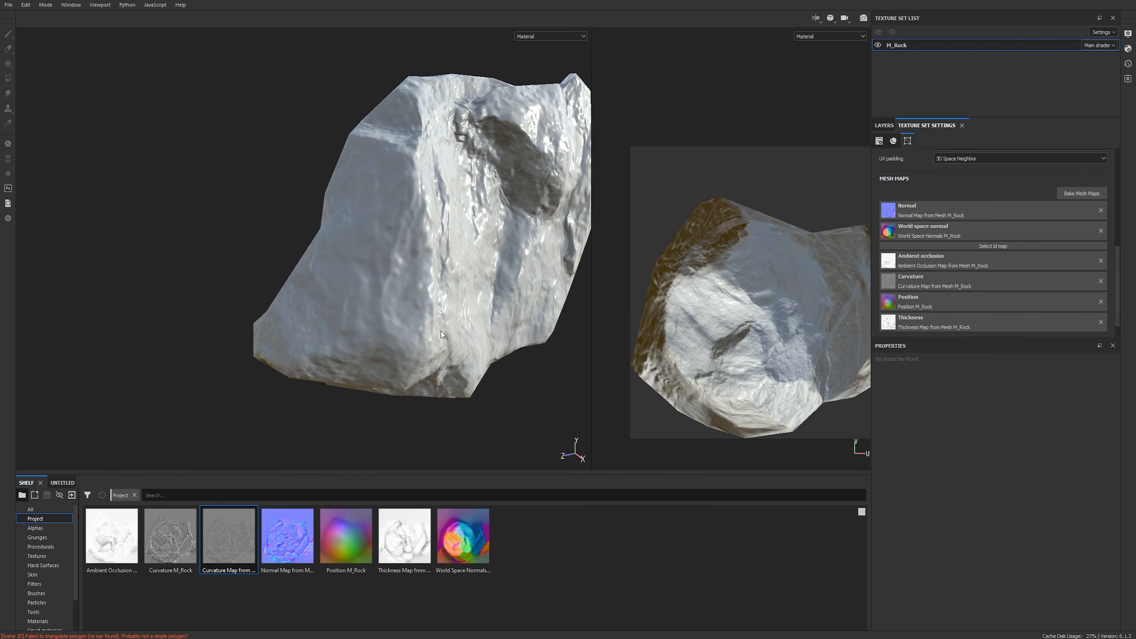
# Save the project and show the layer stack of the M_Rock texture set.
pyautogui.keyDown('alt'); pyautogui.moveTo(440, 330); pyautogui.dragTo(344, 208); pyautogui.keyUp('alt')
pyautogui.hotkey('ctrl', 's')
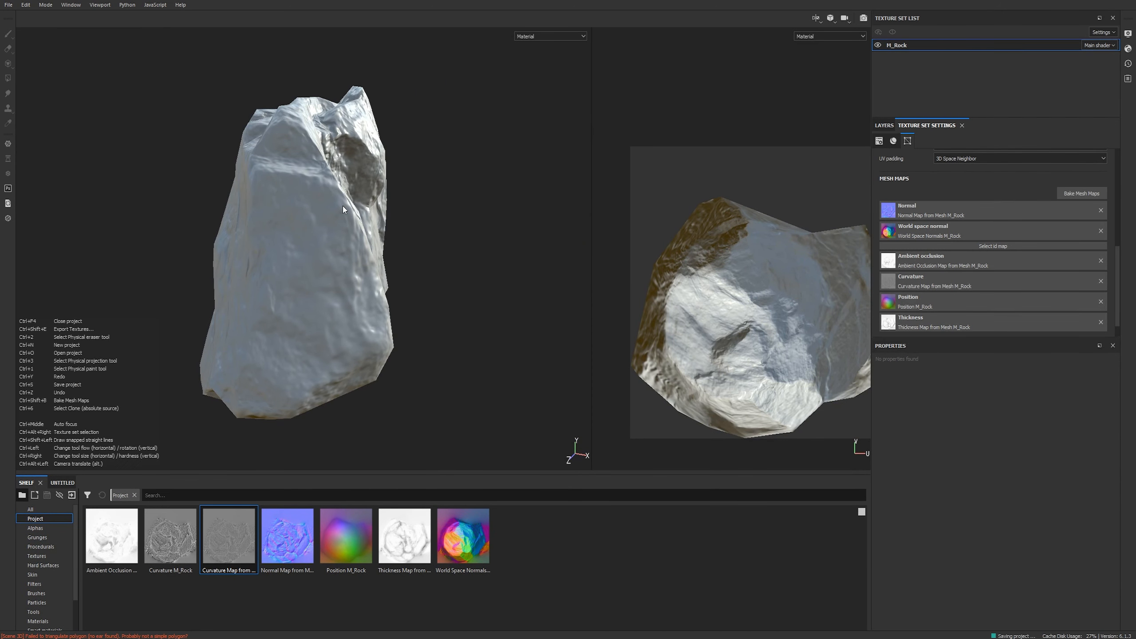
pyautogui.click(884, 126)
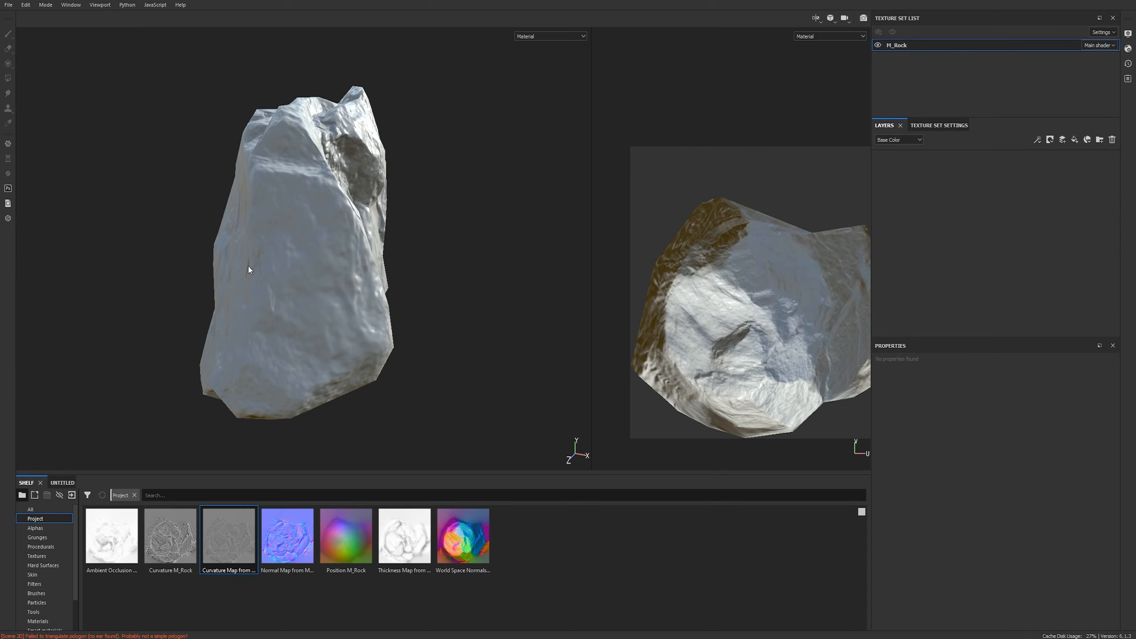
# Rotate the environment lighting and examine the rock's baked surface detail from several angles.
pyautogui.keyDown('alt'); pyautogui.moveTo(397, 286); pyautogui.dragTo(210, 315); pyautogui.keyUp('alt')
pyautogui.scroll(-3, 59, 581)
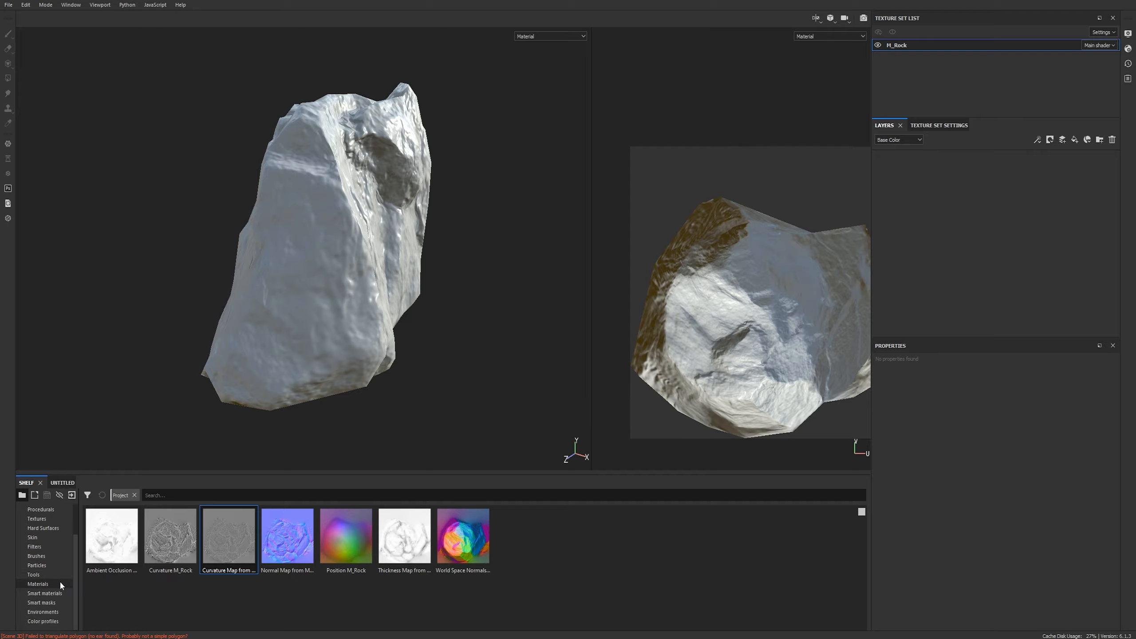
pyautogui.keyDown('shift'); pyautogui.moveTo(403, 249); pyautogui.dragTo(386, 249, button='right'); pyautogui.keyUp('shift')
pyautogui.moveTo(471, 226)
pyautogui.keyDown('shift'); pyautogui.mouseDown(button='right')
pyautogui.moveTo(424, 227)
pyautogui.moveTo(456, 237)
pyautogui.mouseUp(button='right'); pyautogui.keyUp('shift')
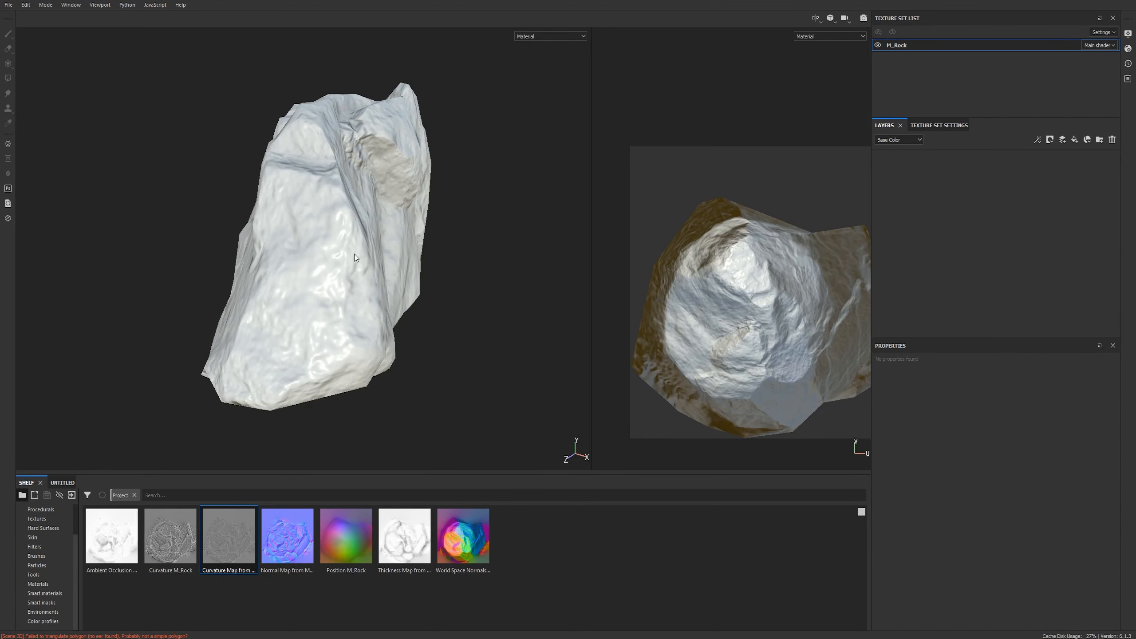
pyautogui.scroll(3, 356, 269)
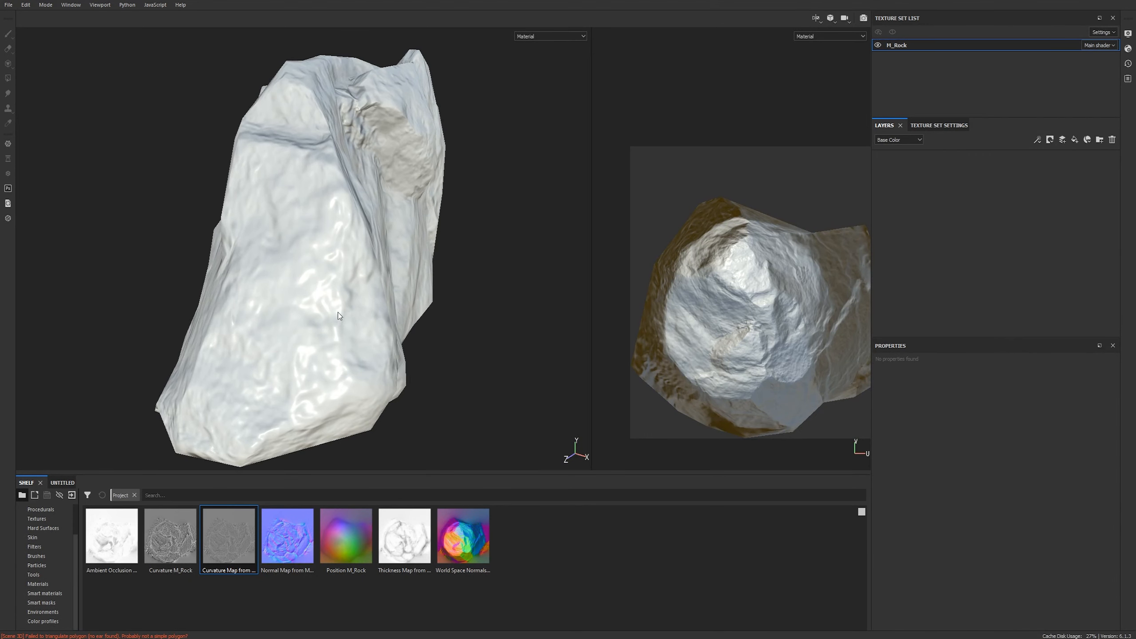
pyautogui.scroll(-3, 337, 313)
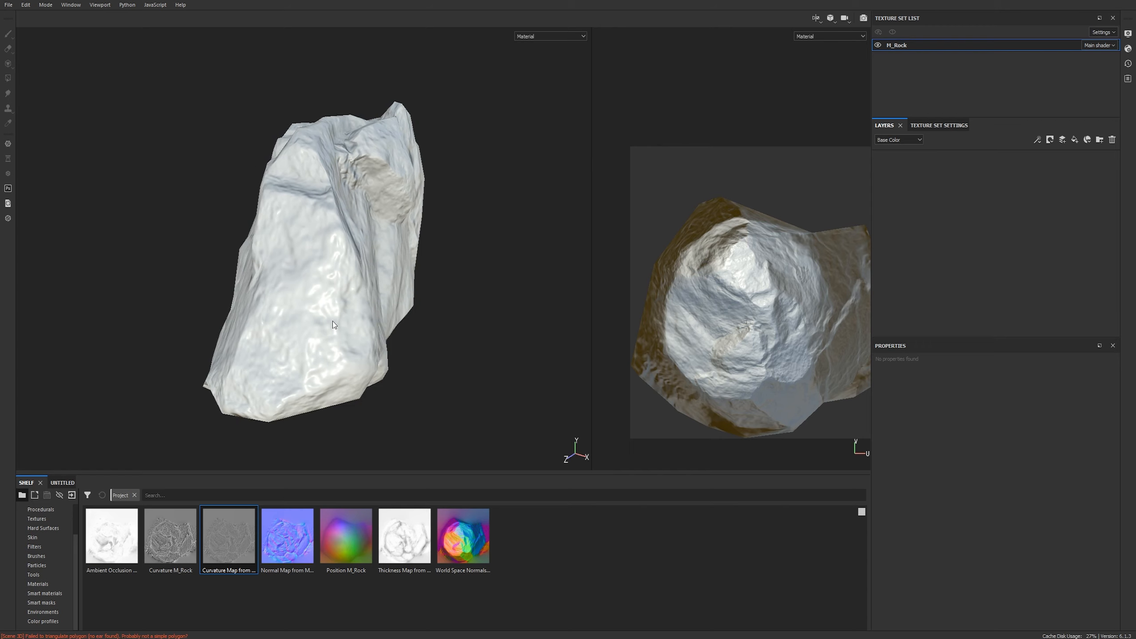
pyautogui.moveTo(332, 322)
pyautogui.keyDown('alt'); pyautogui.mouseDown()
pyautogui.moveTo(363, 310)
pyautogui.moveTo(358, 297)
pyautogui.moveTo(330, 308)
pyautogui.mouseUp(); pyautogui.keyUp('alt')
pyautogui.keyDown('alt'); pyautogui.moveTo(331, 308); pyautogui.dragTo(350, 313, button='middle'); pyautogui.keyUp('alt')
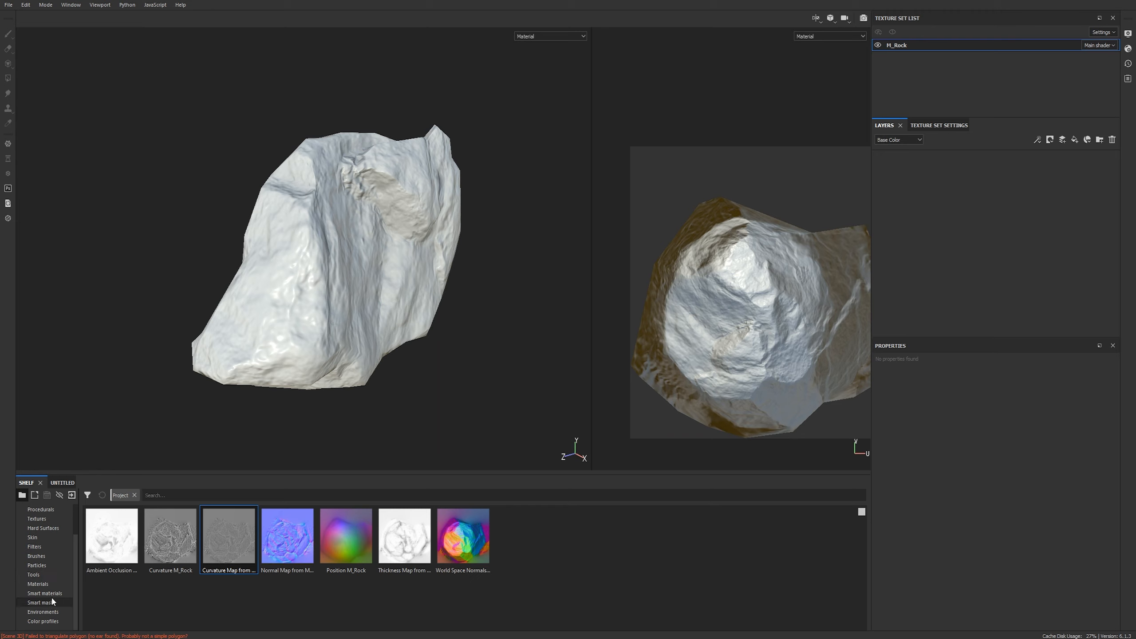
# List the available environment maps in an enlarged shelf and apply Studio 03 as lighting.
pyautogui.click(43, 611)
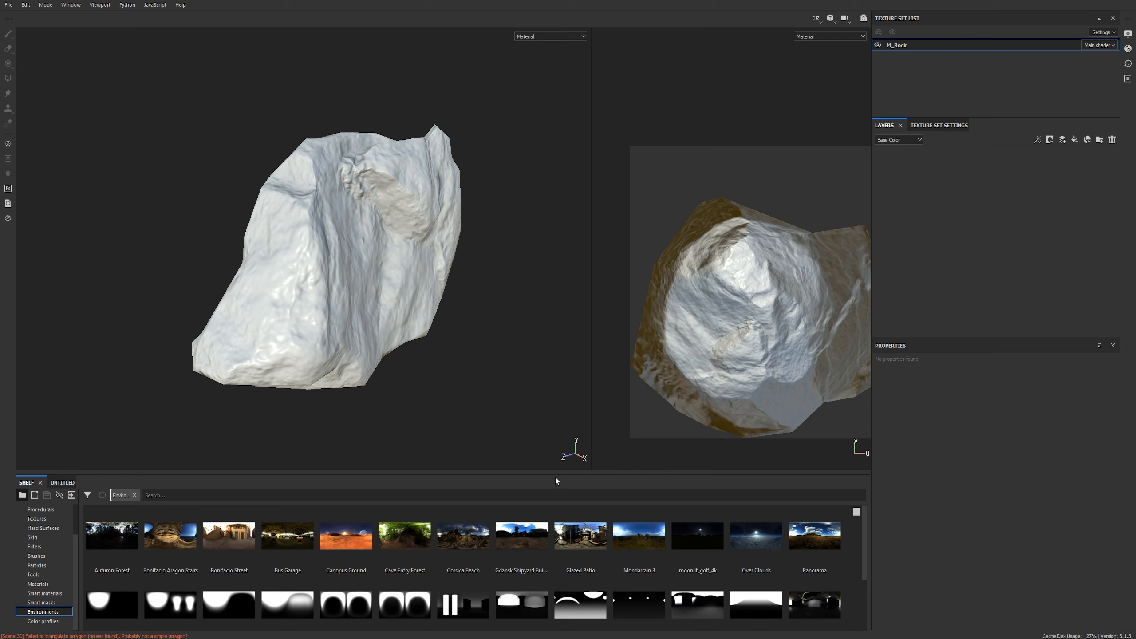
pyautogui.moveTo(558, 472); pyautogui.dragTo(562, 439)
pyautogui.scroll(-1, 626, 528)
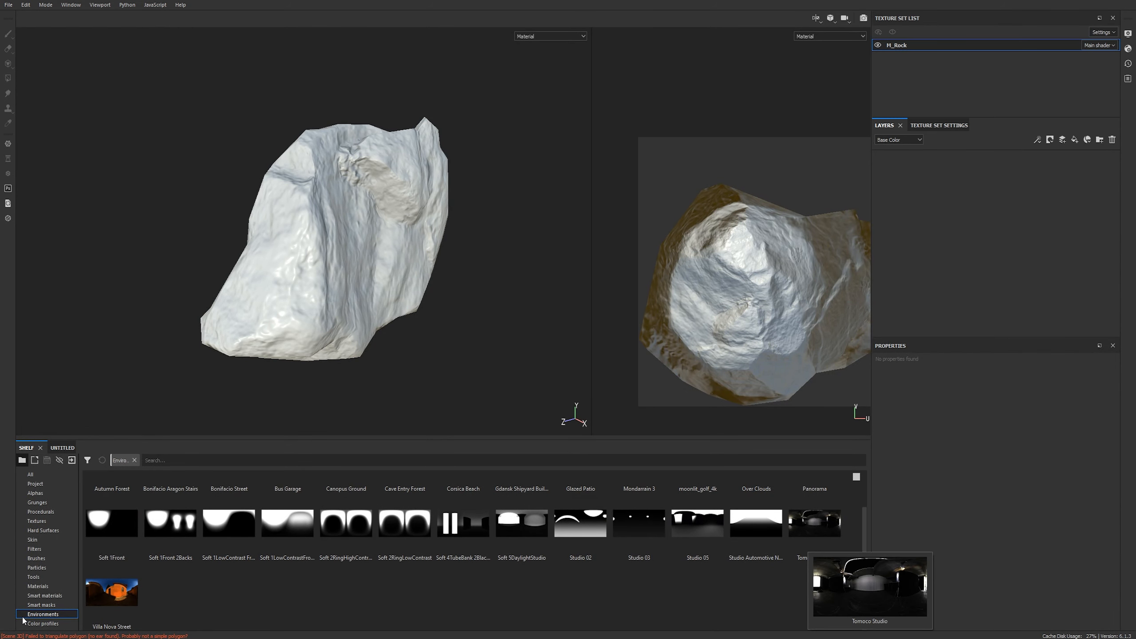
pyautogui.click(648, 526)
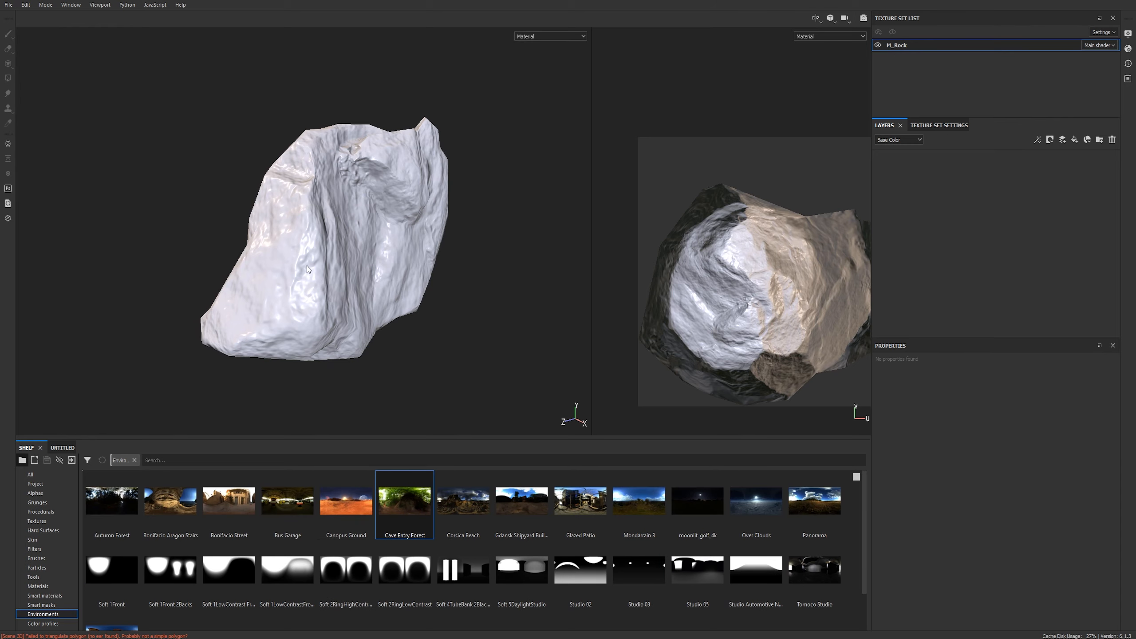
# Try lighting the rock with the Cave Entry Forest environment and examine its surface.
pyautogui.keyDown('alt'); pyautogui.moveTo(285, 355); pyautogui.dragTo(413, 276); pyautogui.keyUp('alt')
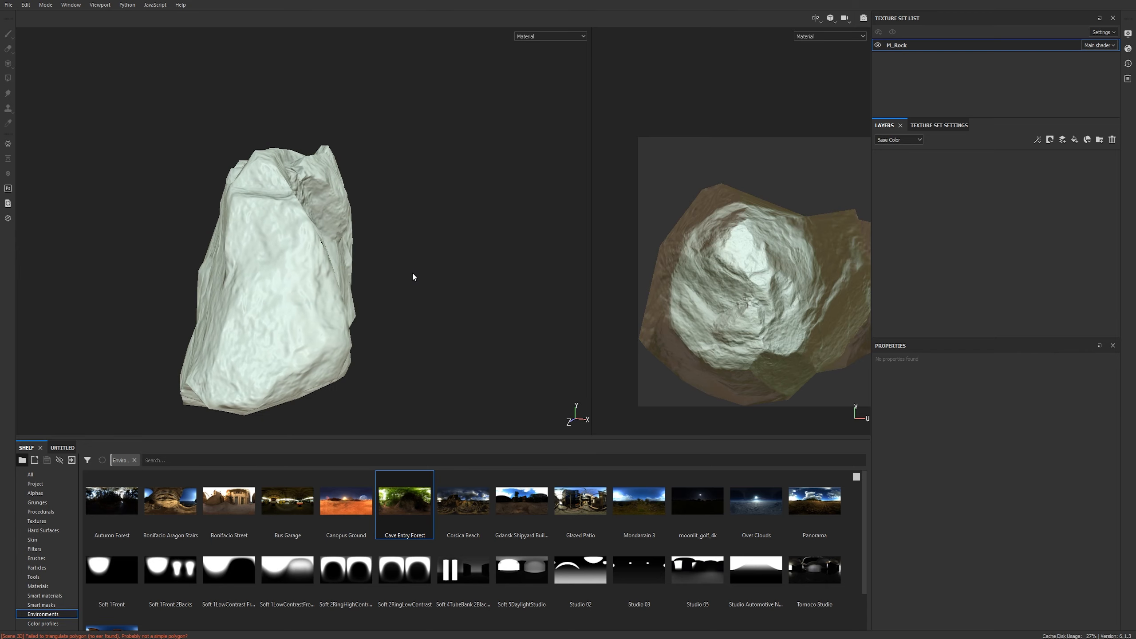
pyautogui.keyDown('shift'); pyautogui.moveTo(376, 258); pyautogui.dragTo(376, 261, button='right'); pyautogui.keyUp('shift')
pyautogui.keyDown('alt'); pyautogui.moveTo(410, 292); pyautogui.dragTo(442, 161, button='middle'); pyautogui.keyUp('alt')
pyautogui.keyDown('alt'); pyautogui.moveTo(442, 164); pyautogui.dragTo(358, 300); pyautogui.keyUp('alt')
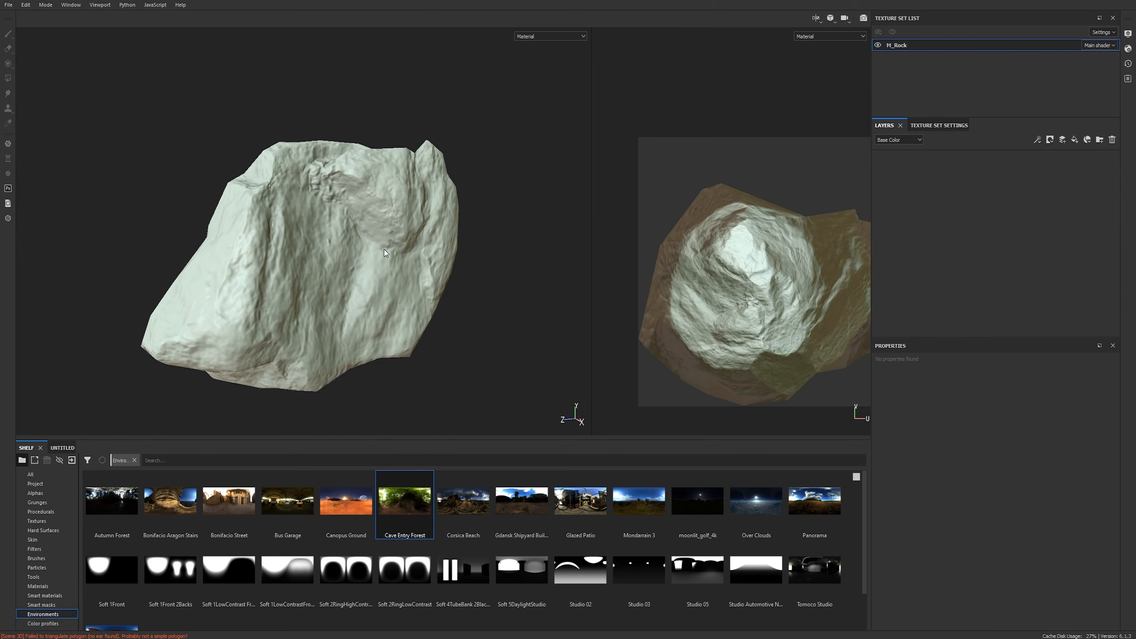
pyautogui.scroll(5, 386, 254)
pyautogui.scroll(-5, 386, 253)
pyautogui.scroll(-2, 568, 525)
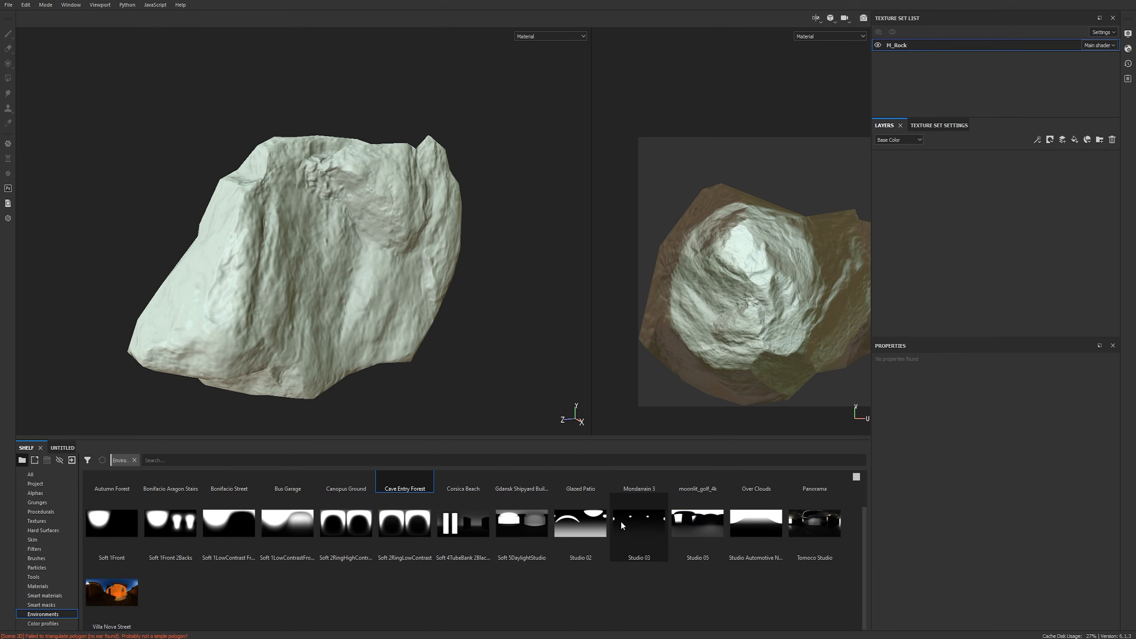
# Try the Studio 05 and Studio Automotive environments as lighting for the rock.
pyautogui.click(622, 525)
pyautogui.click(697, 524)
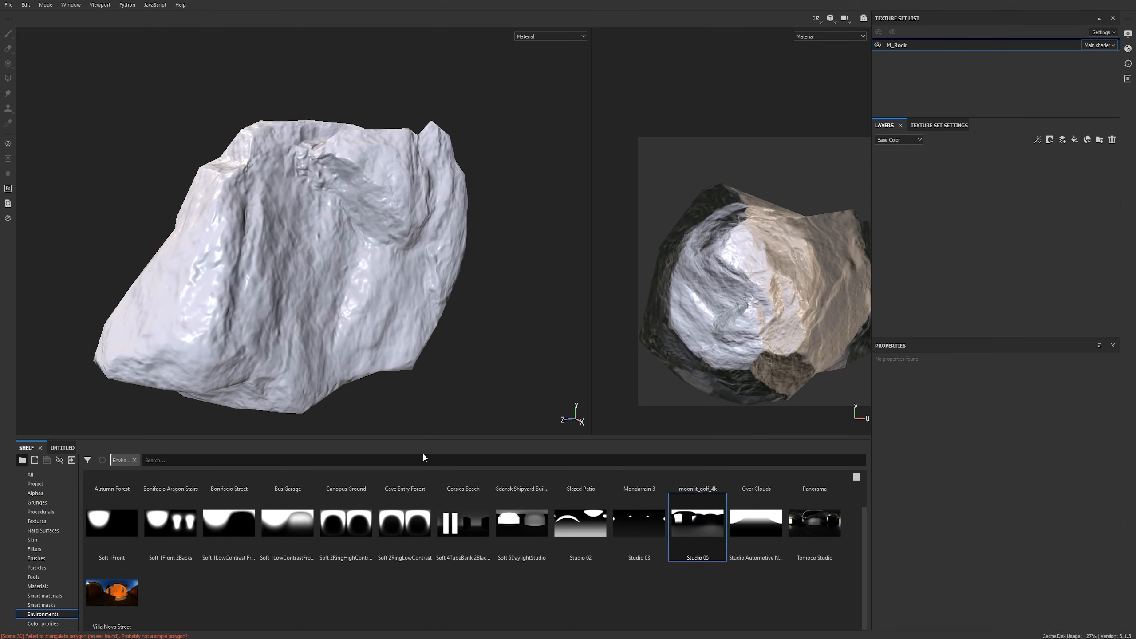
pyautogui.moveTo(756, 523); pyautogui.dragTo(368, 248)
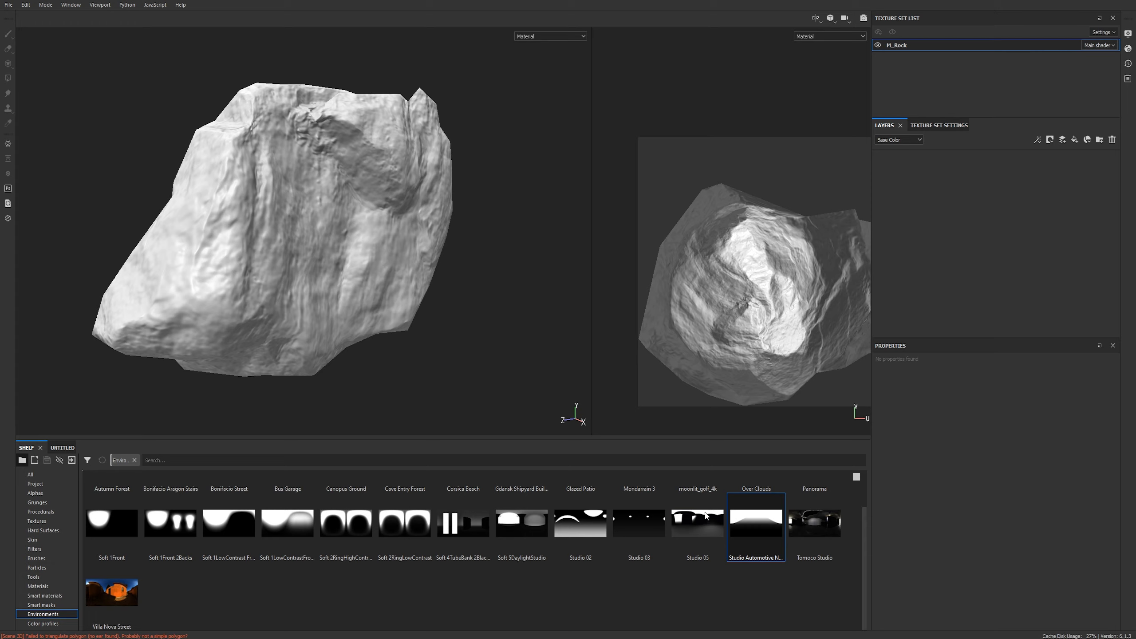
pyautogui.keyDown('alt'); pyautogui.moveTo(309, 256); pyautogui.dragTo(322, 292, button='middle'); pyautogui.keyUp('alt')
pyautogui.keyDown('alt'); pyautogui.moveTo(322, 292); pyautogui.dragTo(476, 338); pyautogui.keyUp('alt')
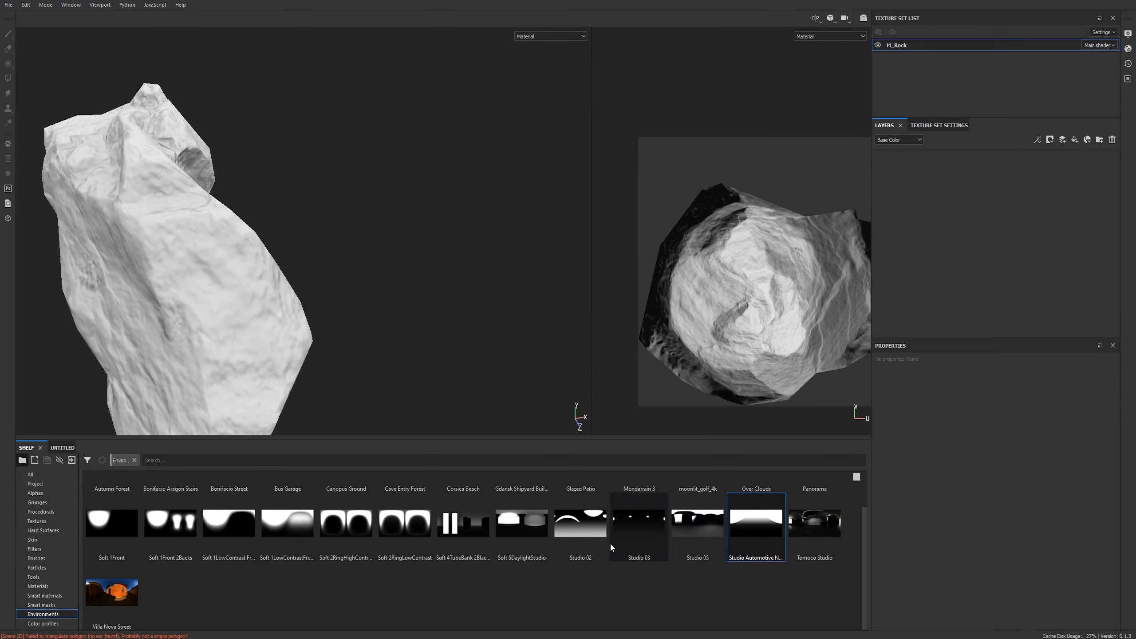
# Switch the viewport lighting back to the Studio 03 environment and adjust the light rotation.
pyautogui.moveTo(638, 534); pyautogui.dragTo(356, 256)
pyautogui.moveTo(357, 257)
pyautogui.keyDown('shift'); pyautogui.mouseDown(button='right')
pyautogui.moveTo(365, 269)
pyautogui.moveTo(354, 261)
pyautogui.mouseUp(button='right'); pyautogui.keyUp('shift')
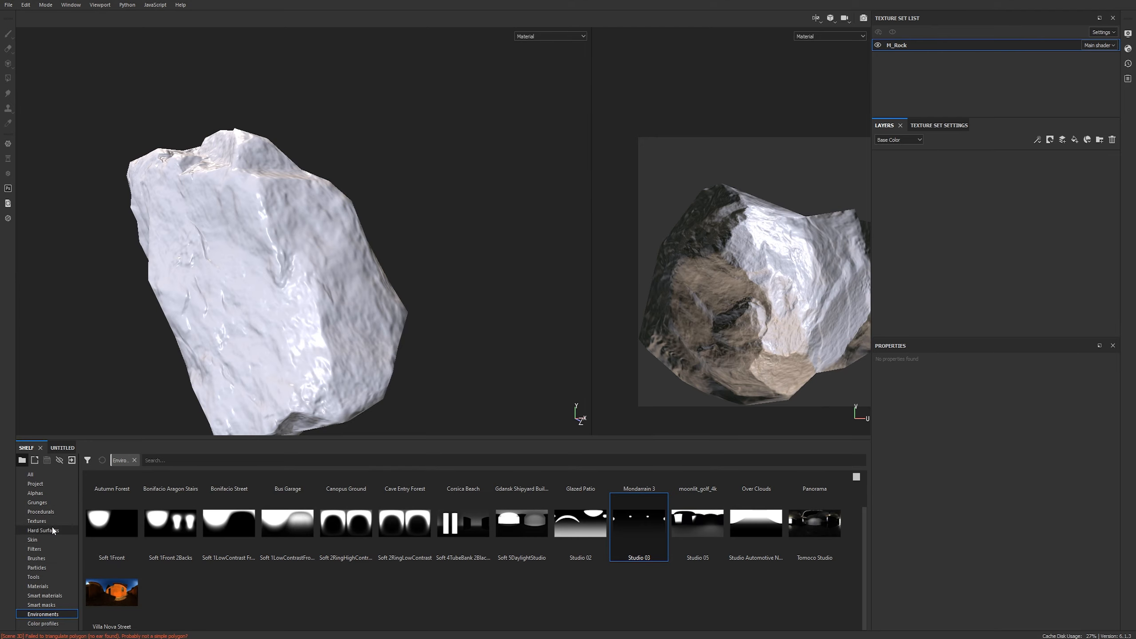
# Find the Concrete Bare material in the shelf and apply it to the rock as a fill layer.
pyautogui.click(52, 549)
pyautogui.click(33, 577)
pyautogui.click(38, 586)
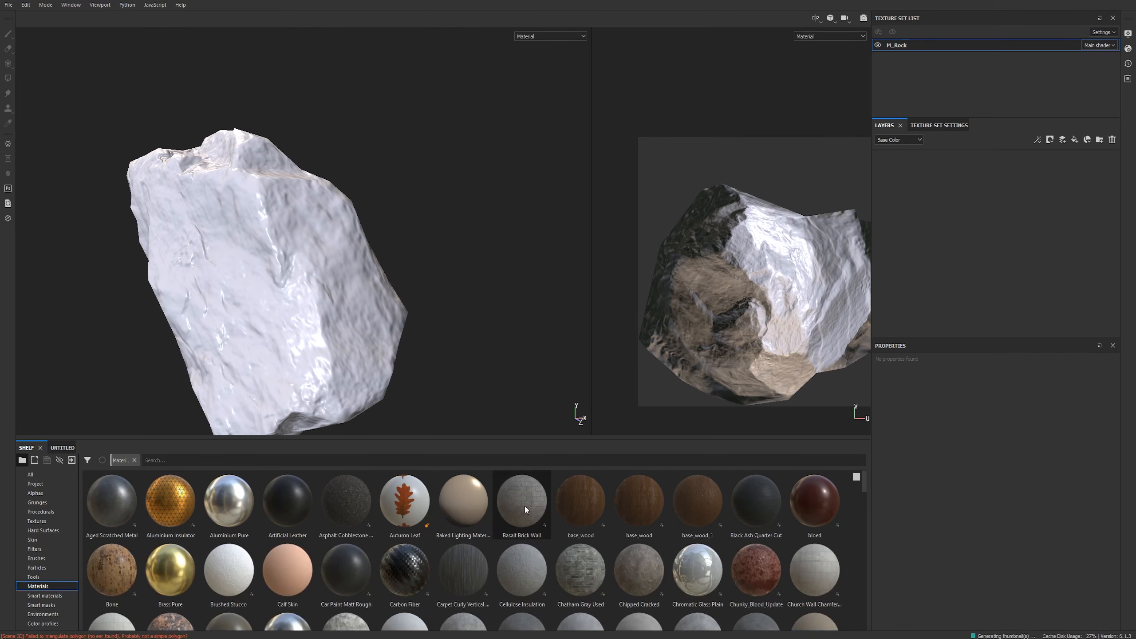
pyautogui.scroll(-5, 536, 515)
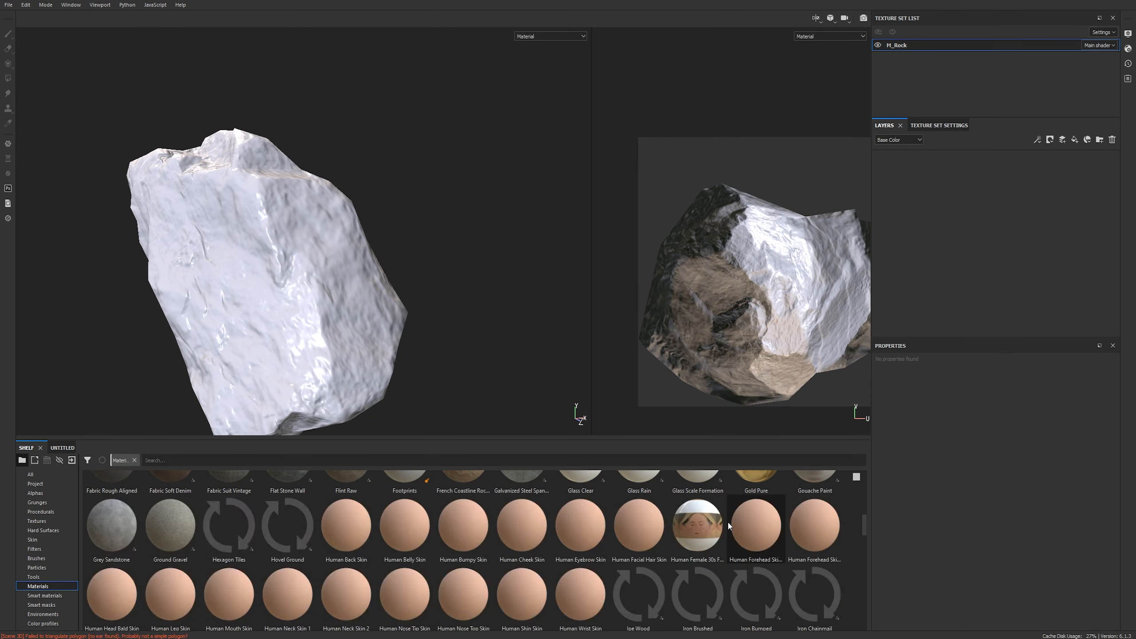
pyautogui.scroll(3, 529, 497)
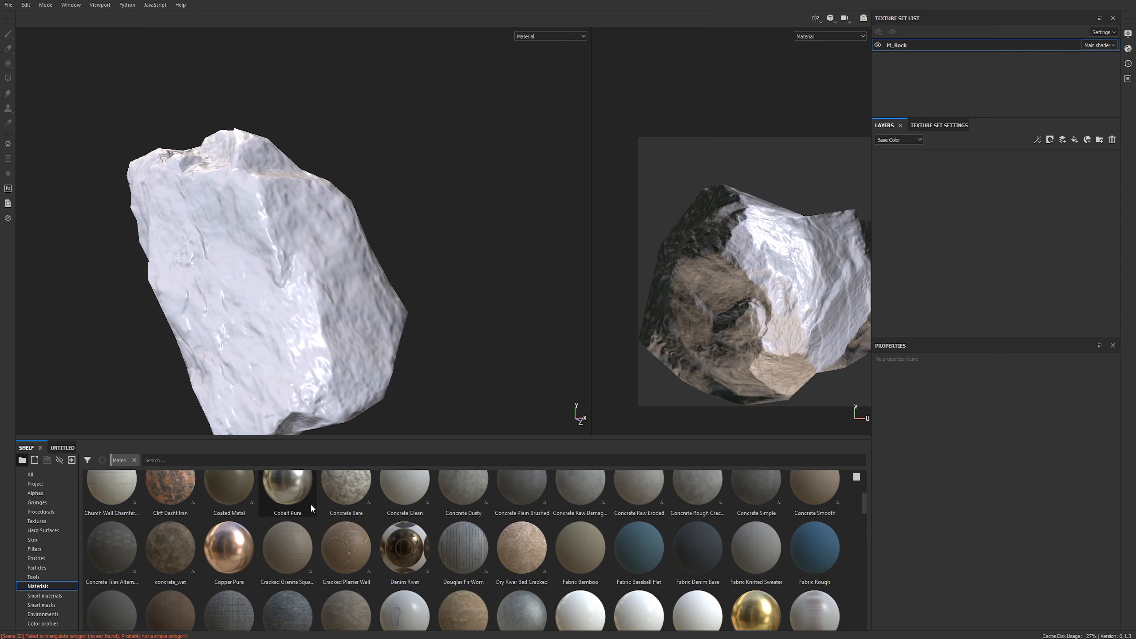
pyautogui.moveTo(357, 484); pyautogui.dragTo(258, 343)
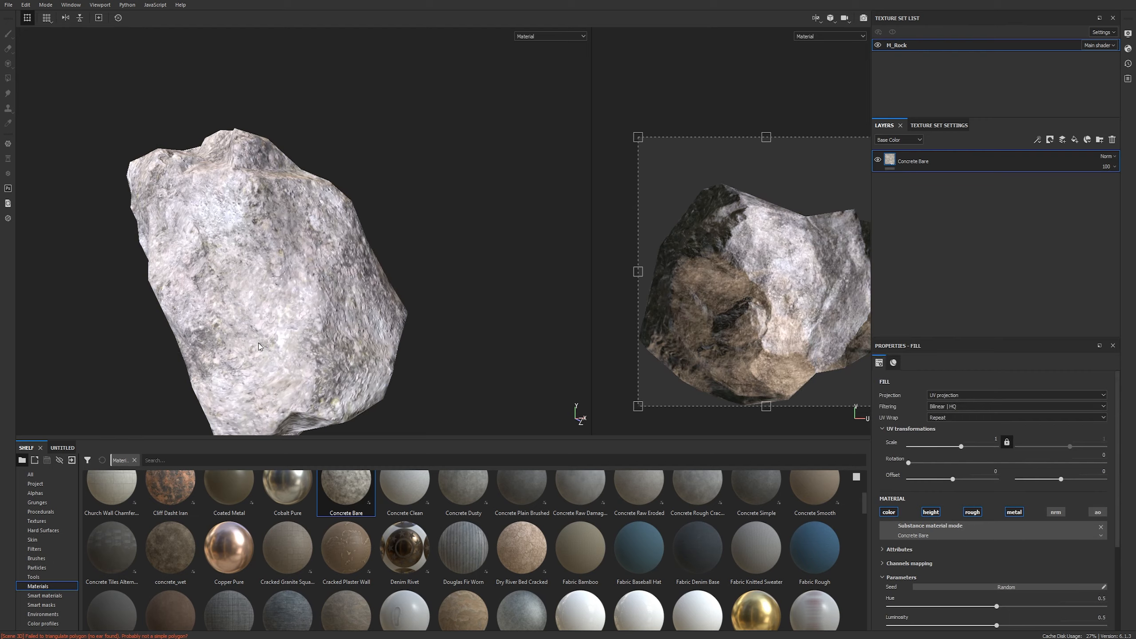
# Examine the Concrete Bare texture for stretching near the rock's base in the 3D and UV views.
pyautogui.keyDown('alt'); pyautogui.moveTo(254, 263); pyautogui.dragTo(314, 204); pyautogui.keyUp('alt')
pyautogui.keyDown('alt'); pyautogui.moveTo(314, 205); pyautogui.dragTo(304, 99, button='middle'); pyautogui.keyUp('alt')
pyautogui.keyDown('alt'); pyautogui.moveTo(323, 264); pyautogui.dragTo(340, 324); pyautogui.keyUp('alt')
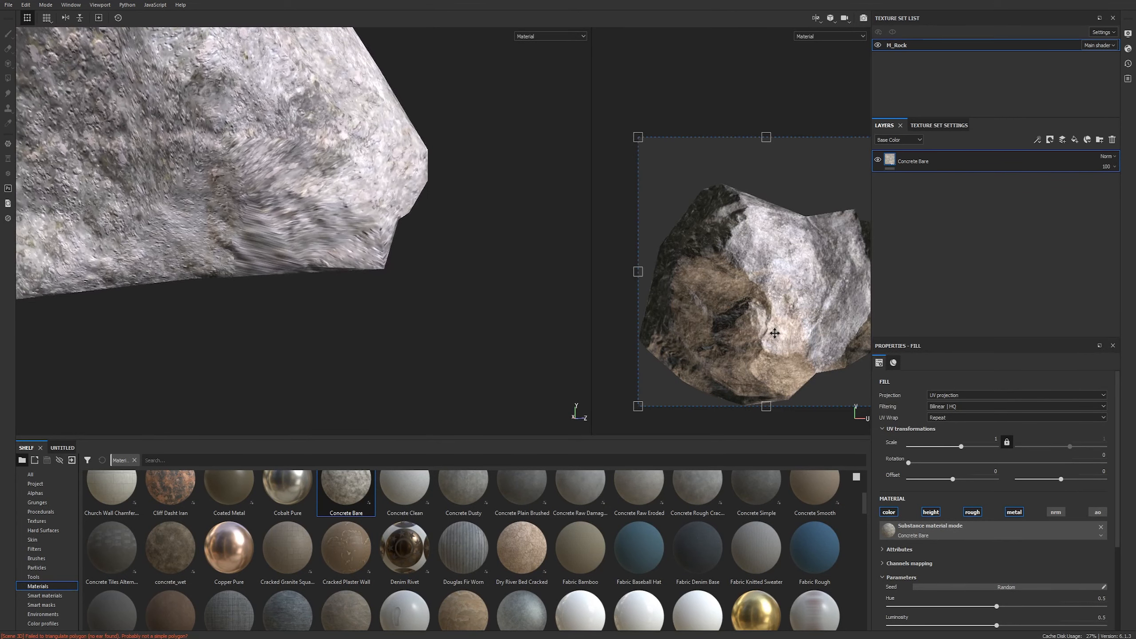
pyautogui.scroll(-3, 780, 334)
pyautogui.scroll(3, 798, 334)
pyautogui.scroll(1, 798, 334)
pyautogui.keyDown('alt'); pyautogui.moveTo(307, 258); pyautogui.dragTo(254, 233); pyautogui.keyUp('alt')
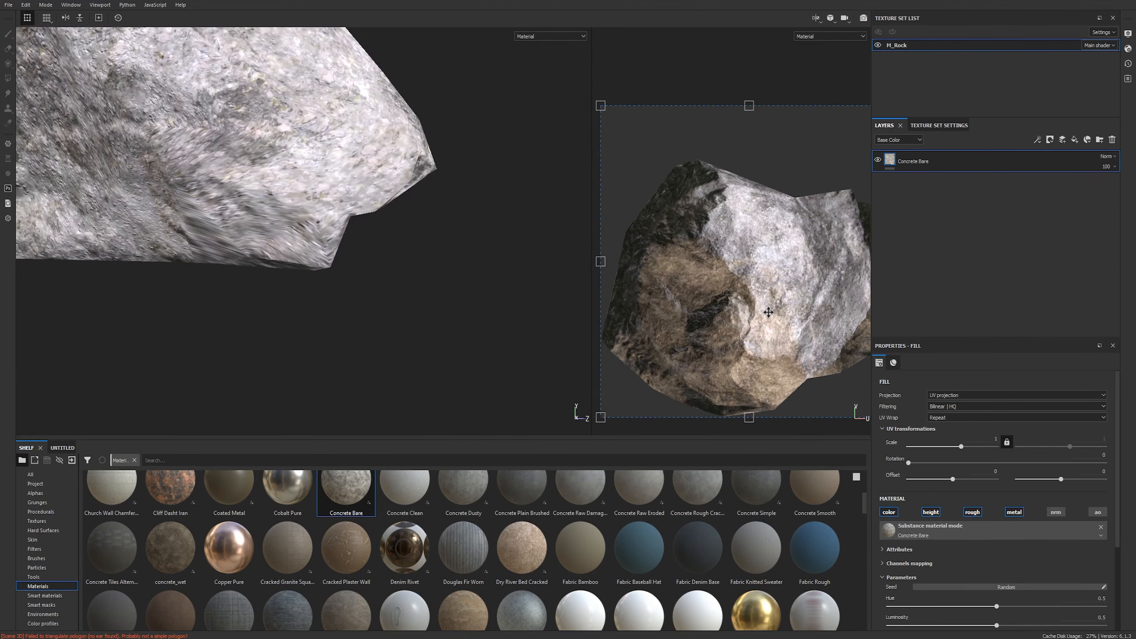
pyautogui.scroll(2, 769, 312)
pyautogui.scroll(-3, 753, 310)
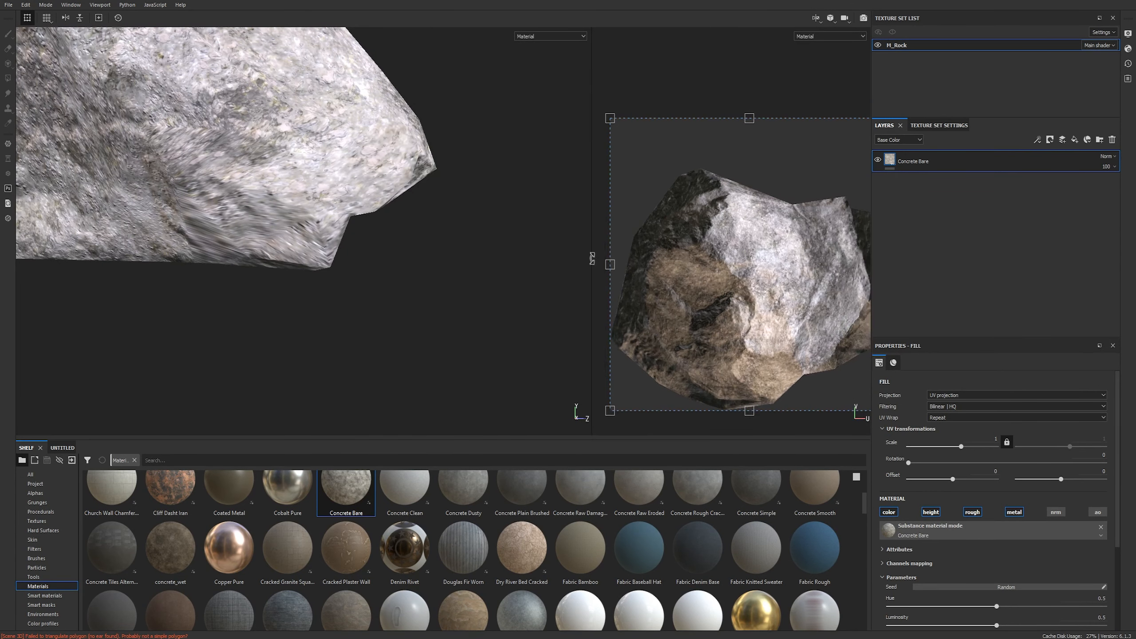
# Widen the UV view and examine the texture seams and stretching around the rock's other sides.
pyautogui.moveTo(589, 258); pyautogui.dragTo(485, 251)
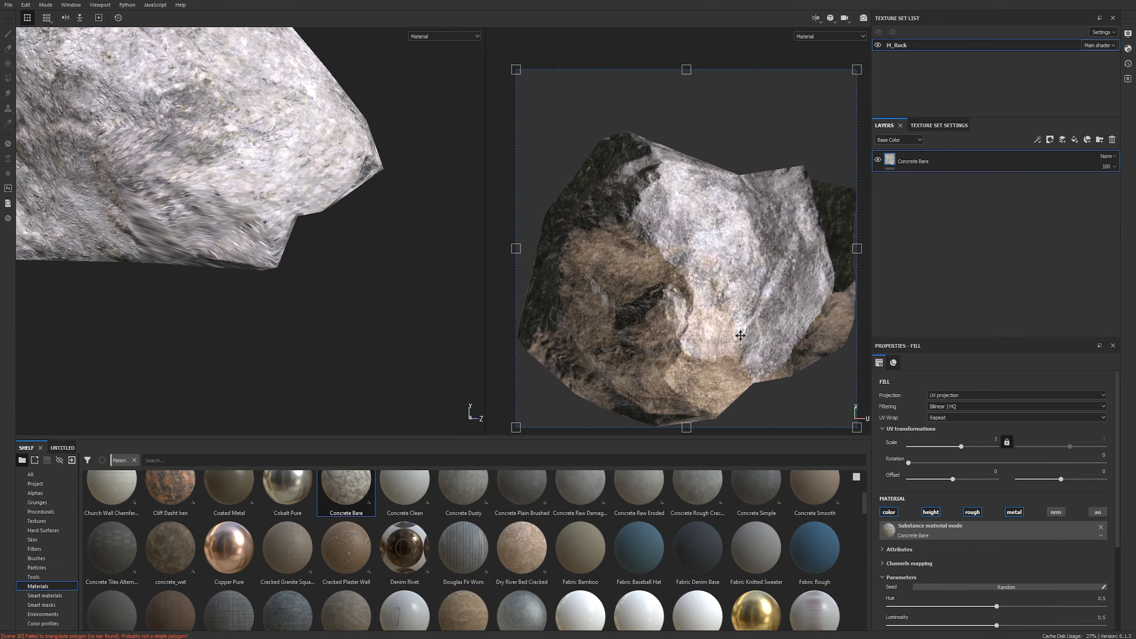
pyautogui.keyDown('alt'); pyautogui.moveTo(210, 188); pyautogui.dragTo(157, 207); pyautogui.keyUp('alt')
pyautogui.moveTo(345, 210)
pyautogui.keyDown('alt'); pyautogui.mouseDown()
pyautogui.moveTo(79, 233)
pyautogui.moveTo(132, 165)
pyautogui.moveTo(194, 155)
pyautogui.moveTo(341, 219)
pyautogui.mouseUp(); pyautogui.keyUp('alt')
pyautogui.keyDown('alt'); pyautogui.moveTo(218, 249); pyautogui.dragTo(294, 203); pyautogui.keyUp('alt')
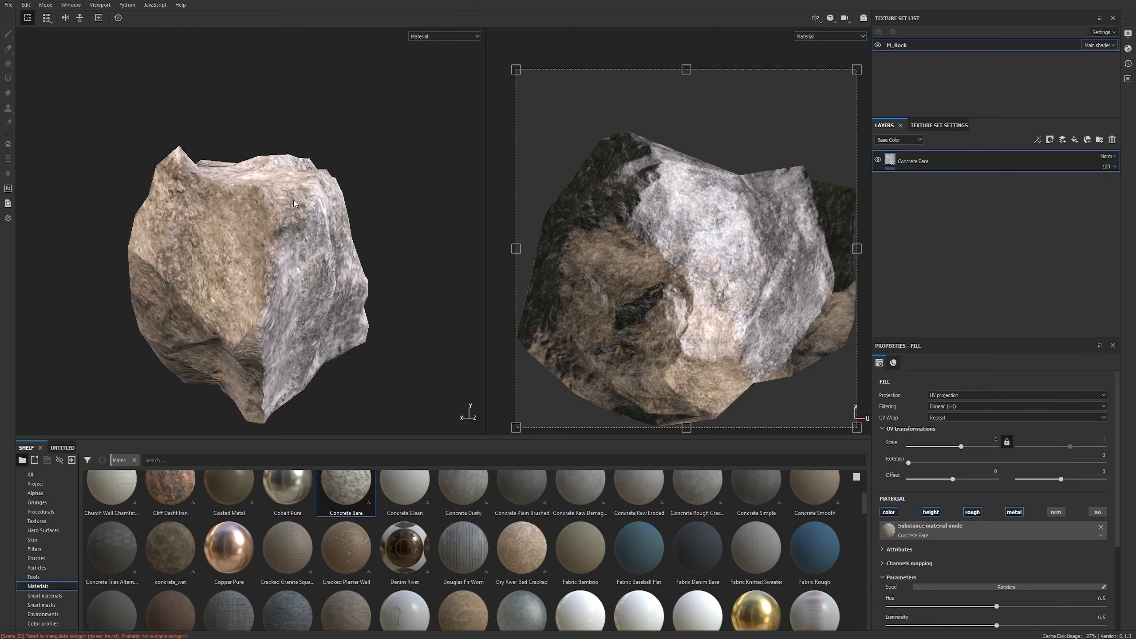
pyautogui.scroll(3, 257, 307)
pyautogui.keyDown('alt'); pyautogui.moveTo(279, 366); pyautogui.dragTo(360, 253); pyautogui.keyUp('alt')
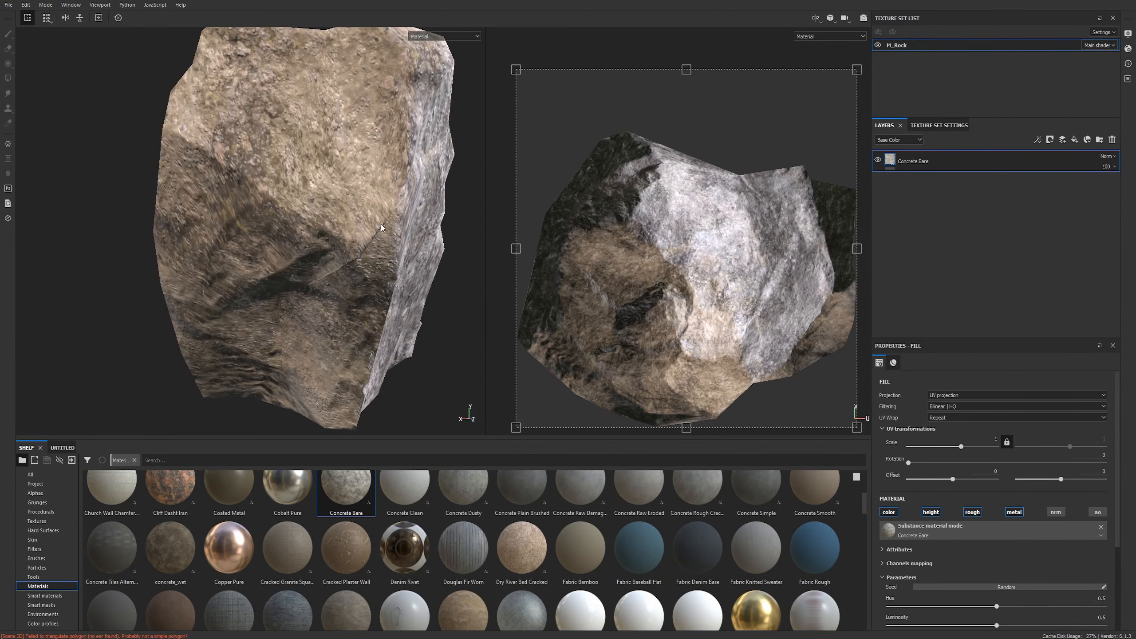
pyautogui.keyDown('alt'); pyautogui.moveTo(336, 214); pyautogui.dragTo(285, 239); pyautogui.keyUp('alt')
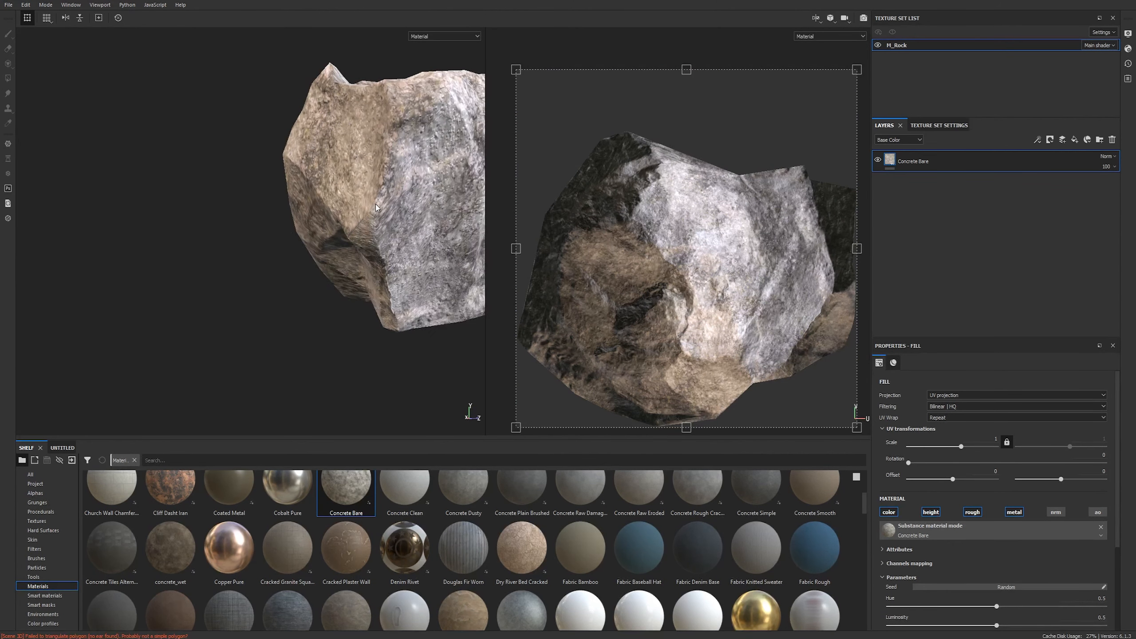
# Set the Concrete Bare fill's projection to Tri-planar projection.
pyautogui.click(944, 394)
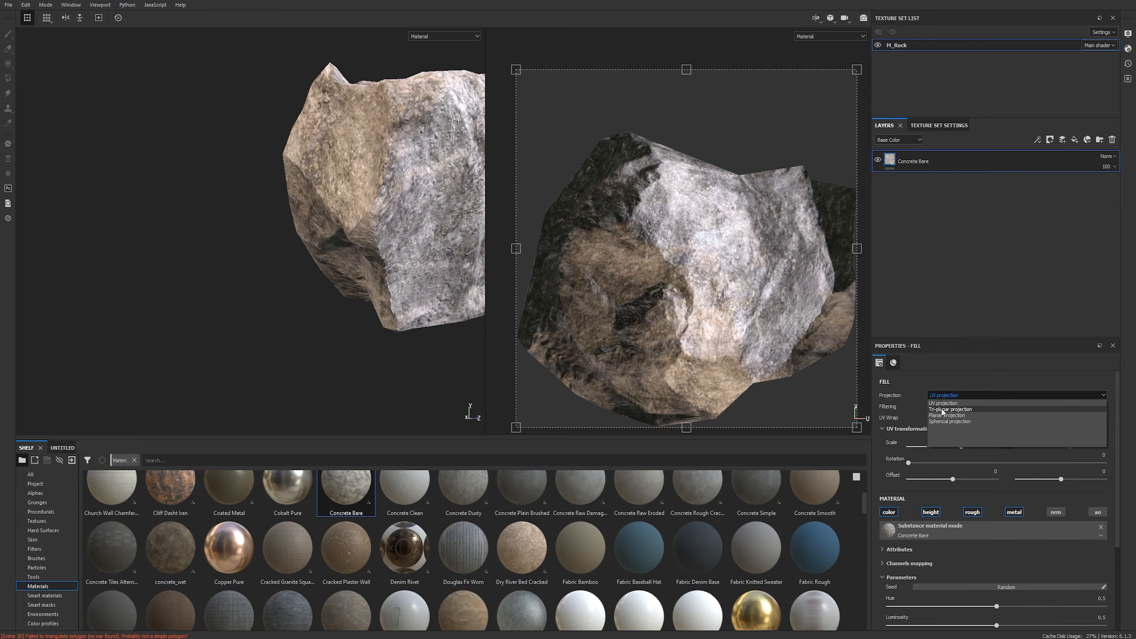
pyautogui.click(943, 411)
pyautogui.keyDown('alt'); pyautogui.moveTo(448, 199); pyautogui.dragTo(251, 195, button='middle'); pyautogui.keyUp('alt')
pyautogui.keyDown('alt'); pyautogui.moveTo(250, 195); pyautogui.dragTo(181, 224); pyautogui.keyUp('alt')
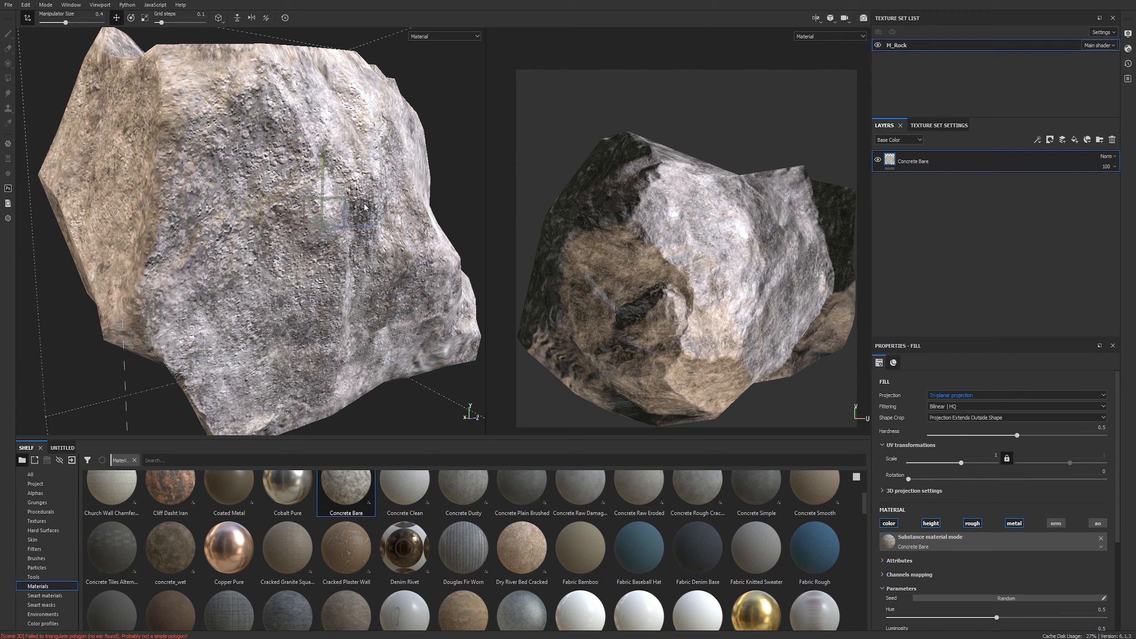
# Compare the rock with the Concrete Bare layer hidden and shown.
pyautogui.click(879, 160)
pyautogui.moveTo(346, 152)
pyautogui.keyDown('alt'); pyautogui.mouseDown()
pyautogui.moveTo(79, 206)
pyautogui.moveTo(259, 202)
pyautogui.moveTo(358, 152)
pyautogui.mouseUp(); pyautogui.keyUp('alt')
pyautogui.click(879, 159)
pyautogui.keyDown('alt'); pyautogui.moveTo(465, 268); pyautogui.dragTo(391, 201); pyautogui.keyUp('alt')
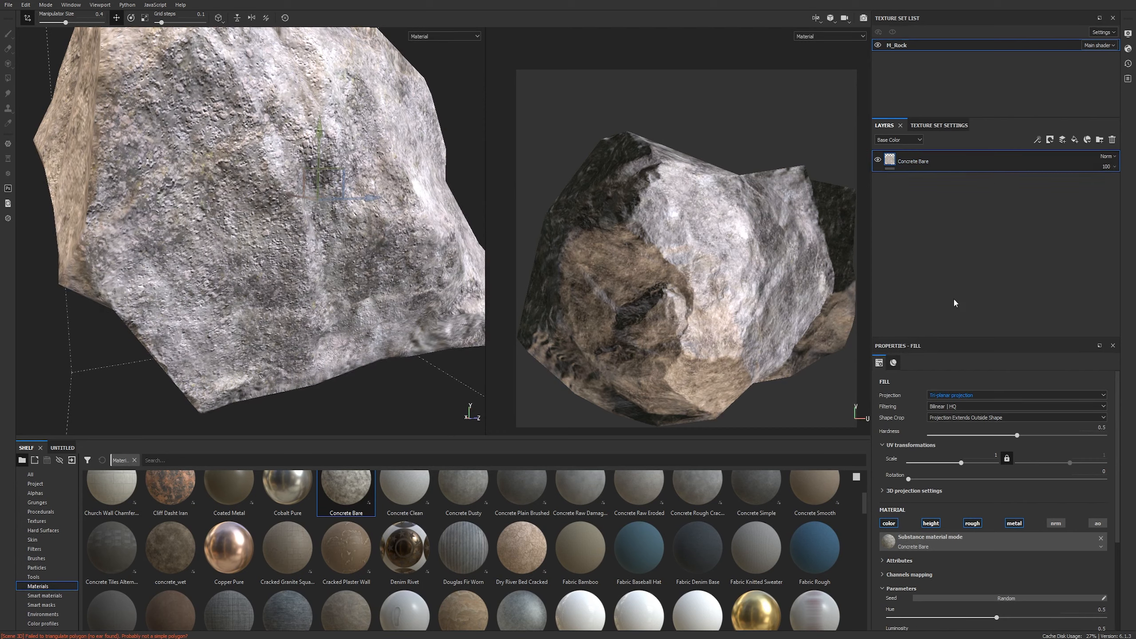
# Disable the Concrete Bare fill's color, rough and metal channels and enable its nrm channel.
pyautogui.scroll(-3, 969, 451)
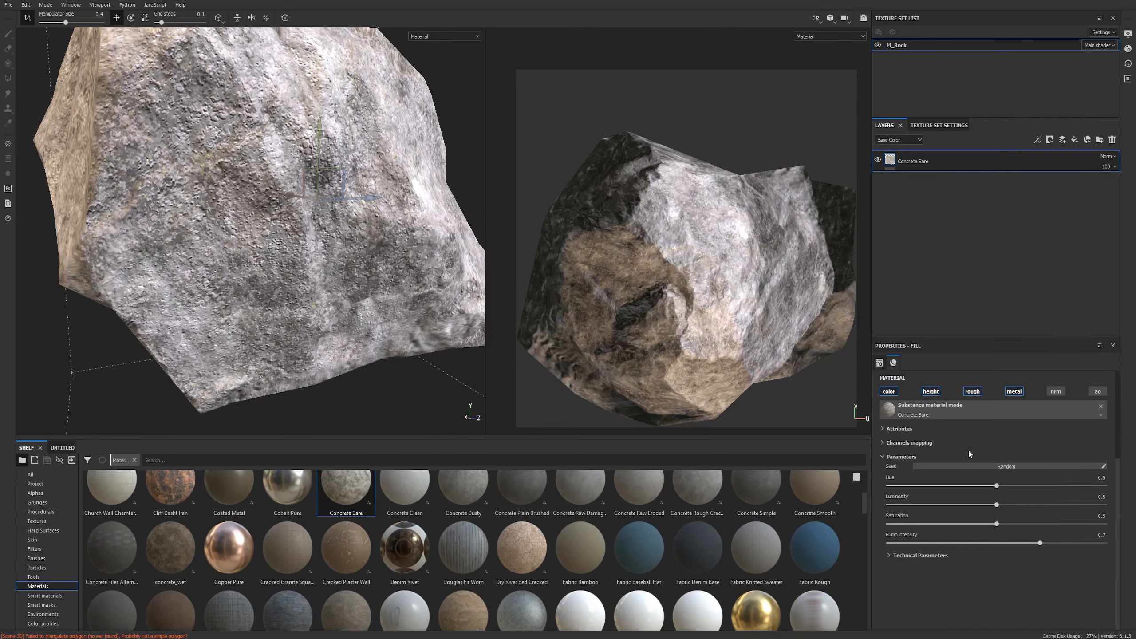
pyautogui.click(973, 391)
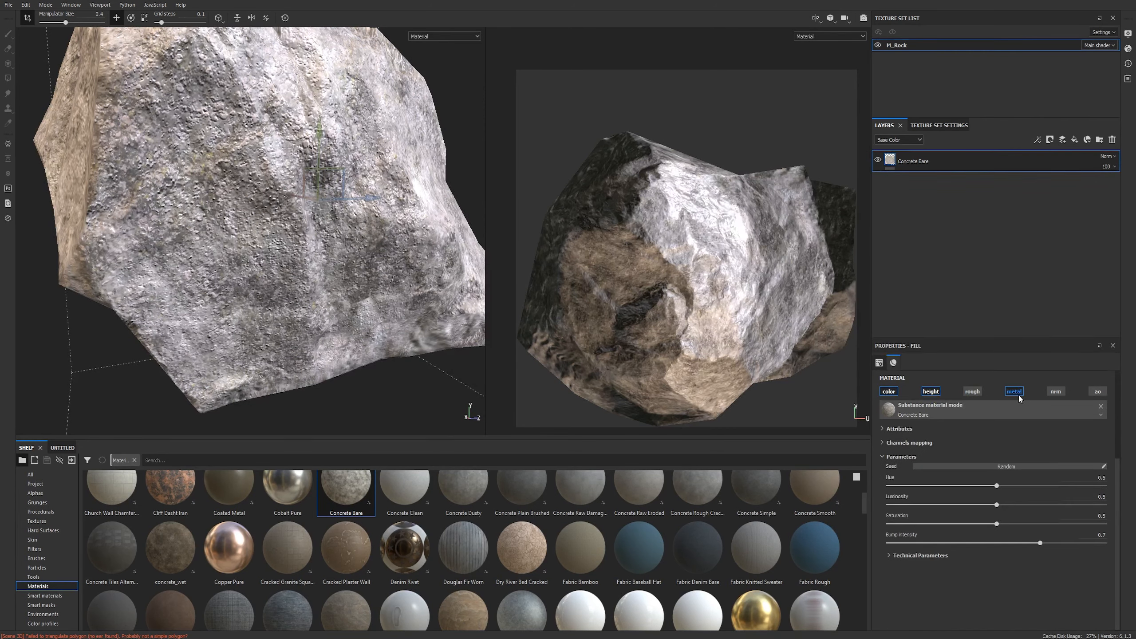
pyautogui.click(1055, 391)
pyautogui.keyDown('alt'); pyautogui.moveTo(394, 210); pyautogui.dragTo(366, 184); pyautogui.keyUp('alt')
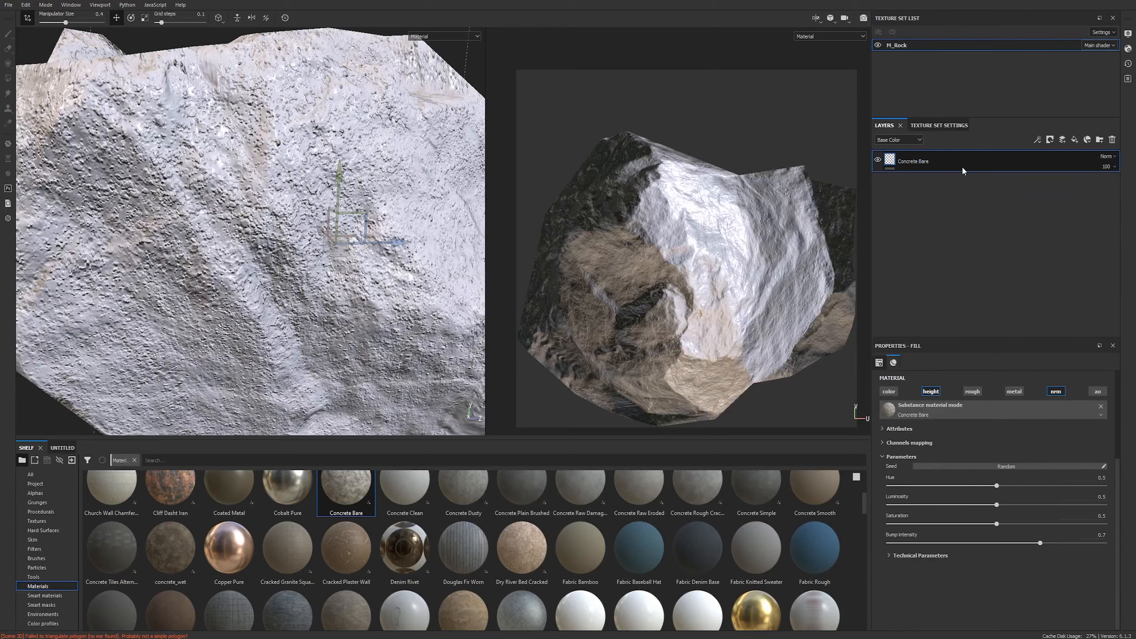
pyautogui.click(1037, 139)
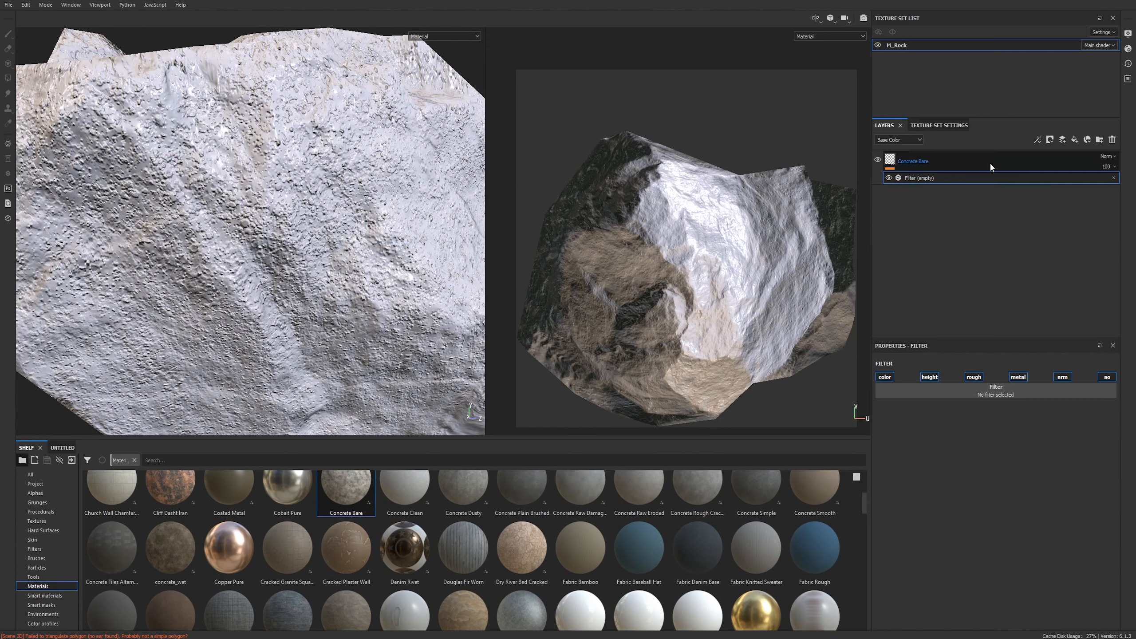
pyautogui.hotkey('ctrl', 'z')
pyautogui.click(1037, 139)
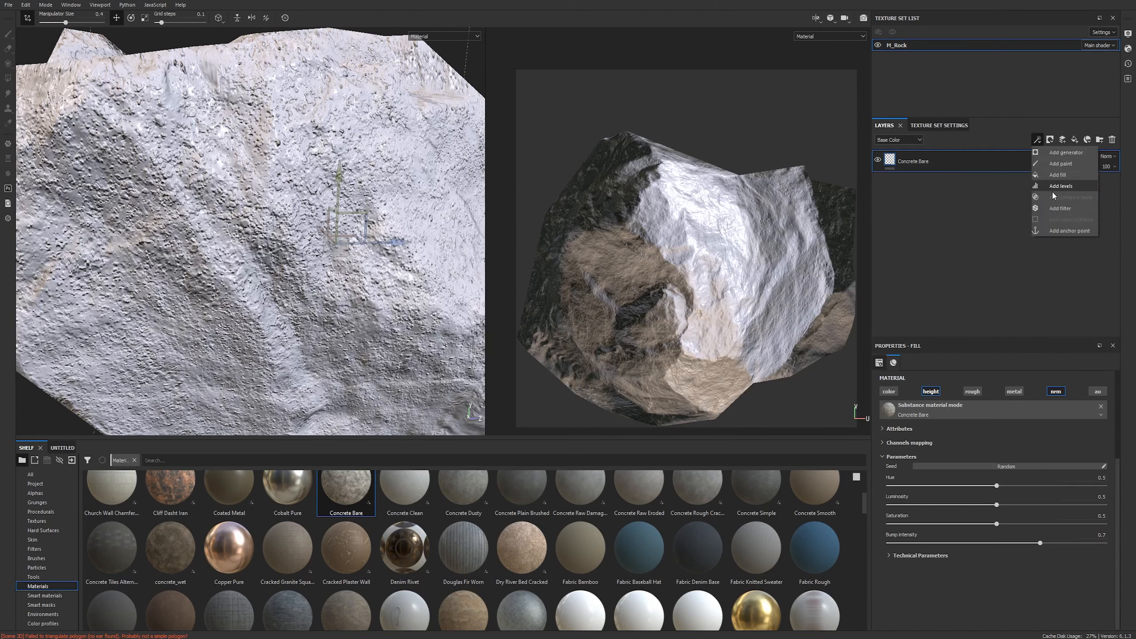
pyautogui.click(1059, 187)
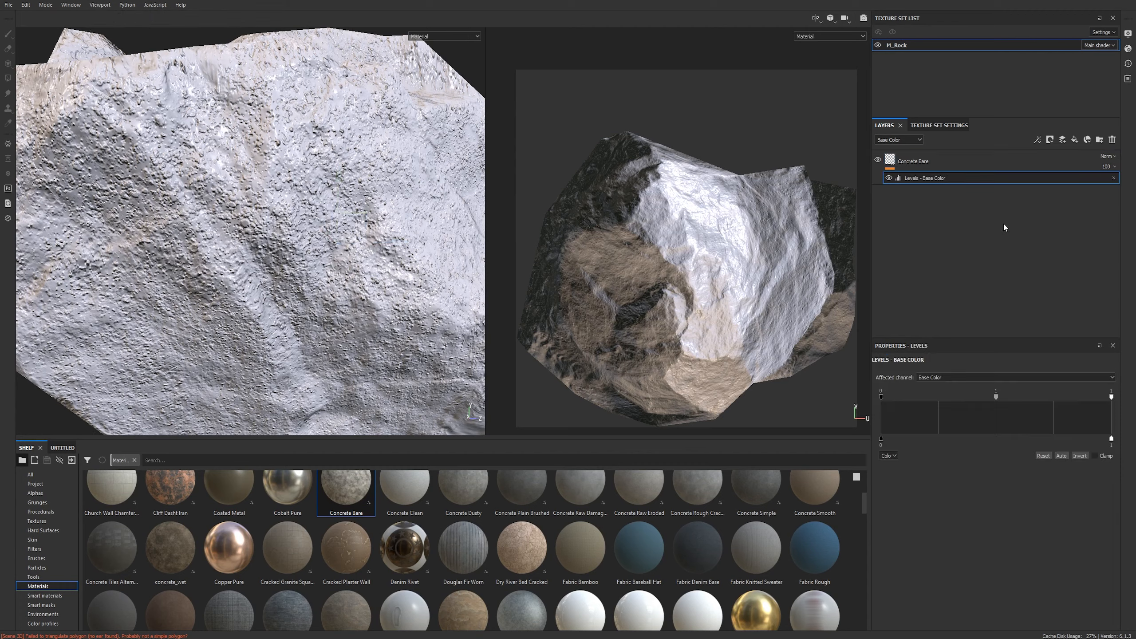
pyautogui.click(962, 377)
pyautogui.click(939, 459)
pyautogui.click(1114, 178)
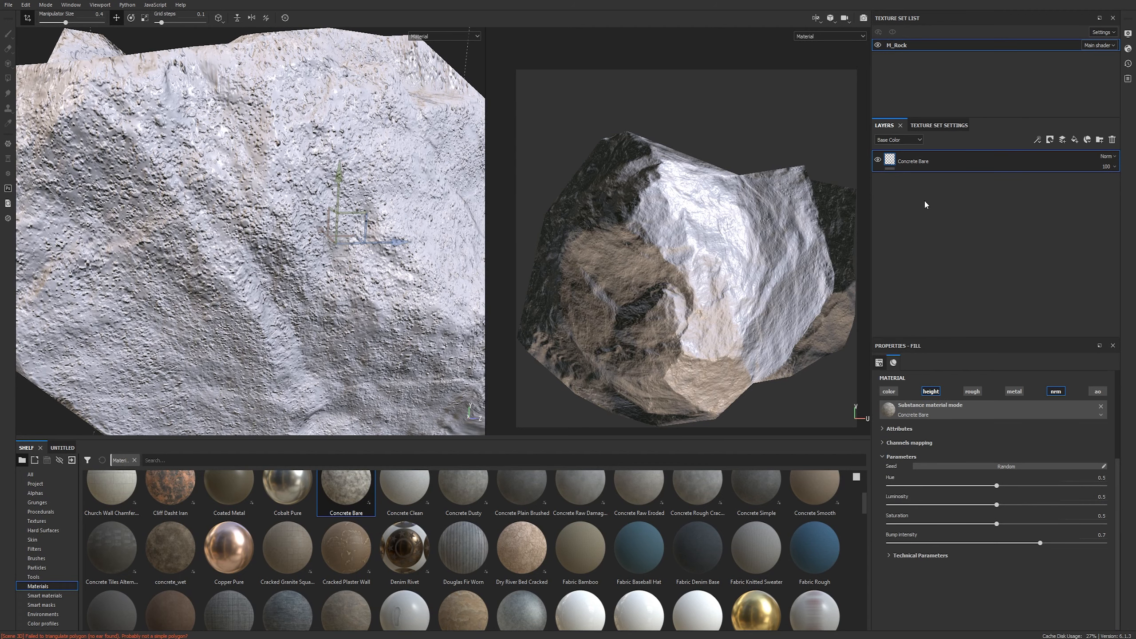
# Show the layer stack's Normal channel and set the Concrete Bare layer's opacity there to 50.
pyautogui.click(893, 140)
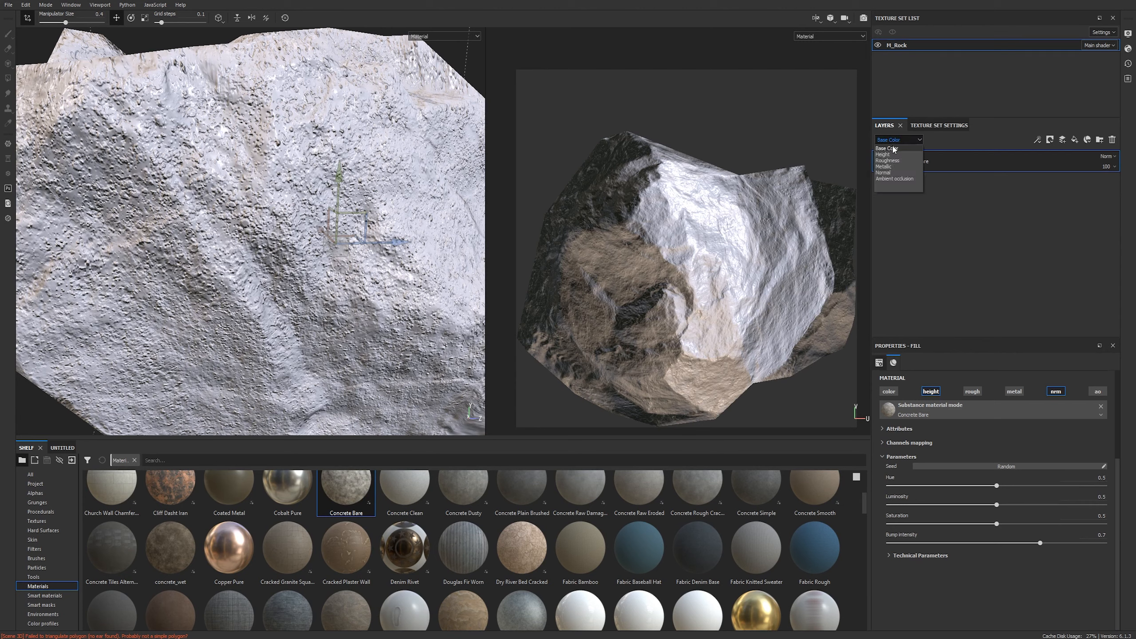
pyautogui.click(884, 172)
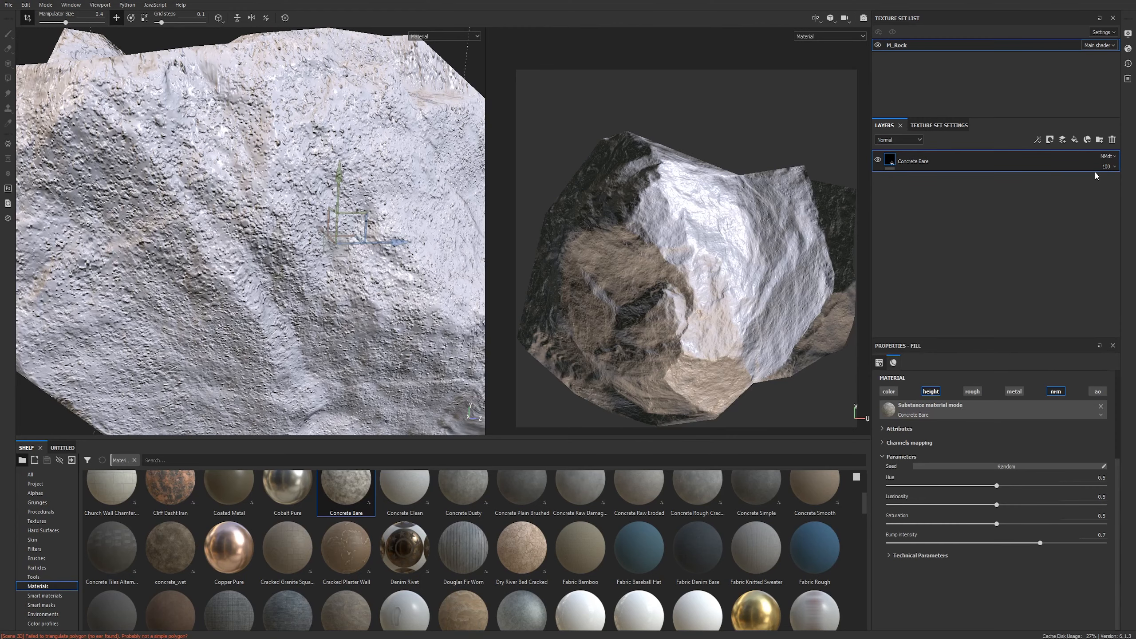
pyautogui.click(1107, 167)
pyautogui.moveTo(1103, 185)
pyautogui.mouseDown()
pyautogui.moveTo(1116, 185)
pyautogui.moveTo(1098, 185)
pyautogui.mouseUp()
pyautogui.click(1113, 166)
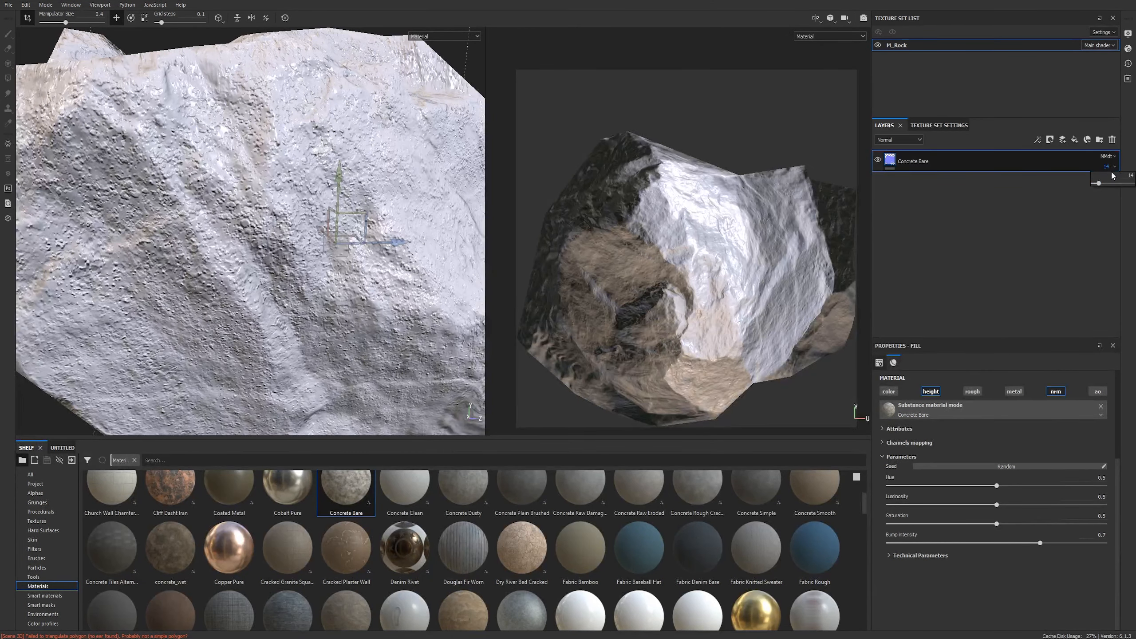
pyautogui.write('50')
pyautogui.press('Return')
# Switch the layer stack to the Height channel and set the Concrete Bare layer's opacity there to 50.
pyautogui.click(899, 140)
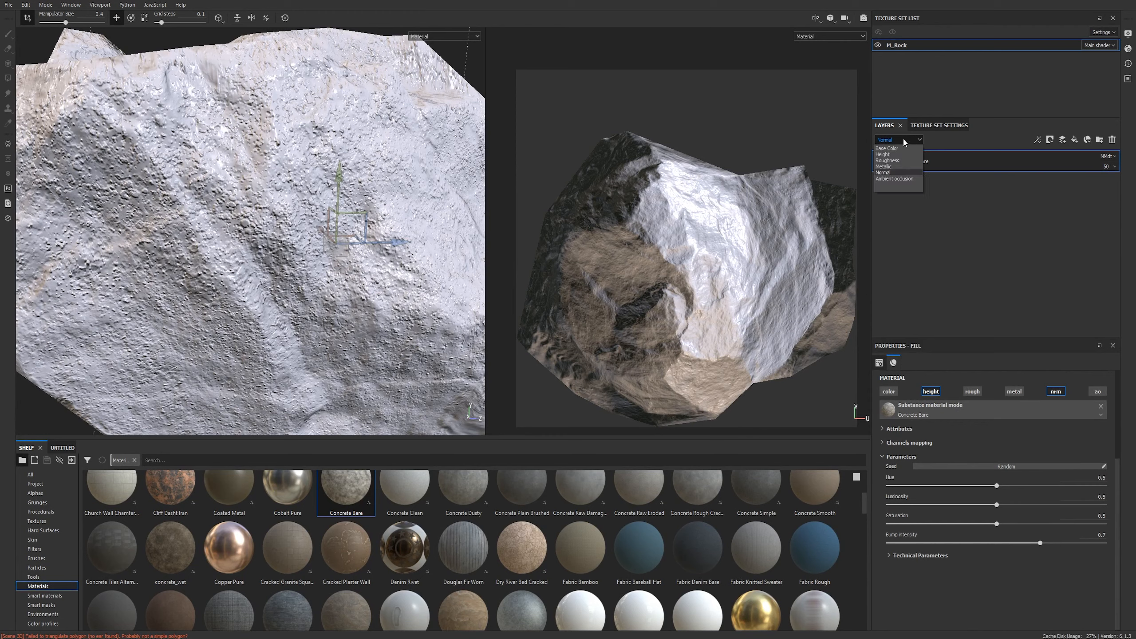
pyautogui.click(883, 154)
pyautogui.click(1106, 166)
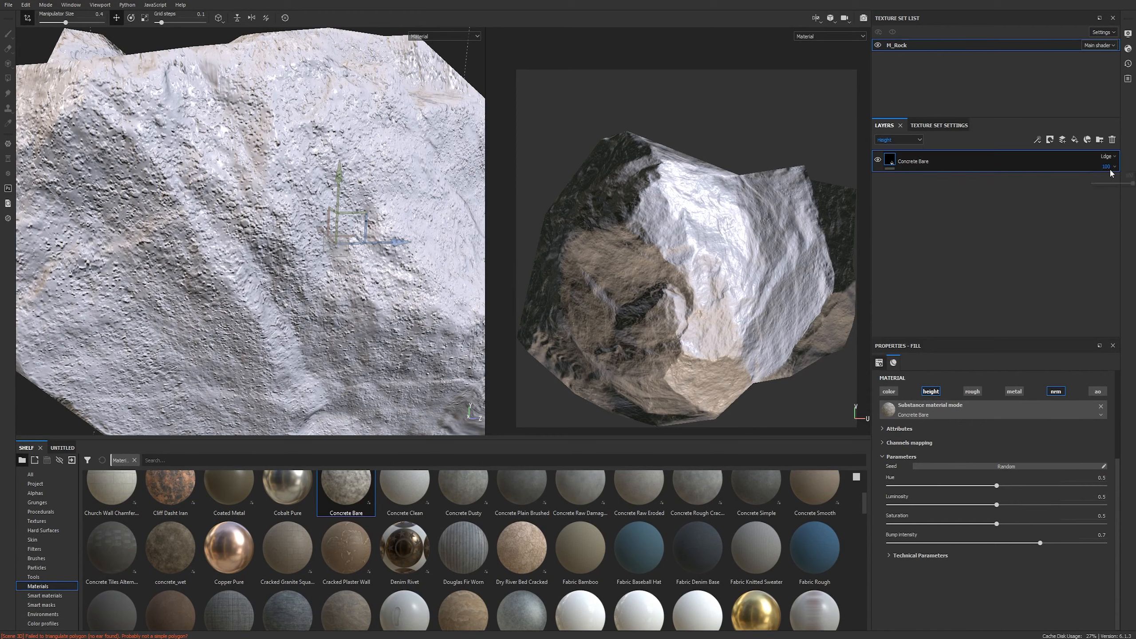
pyautogui.click(1129, 175)
pyautogui.write('50')
pyautogui.press('Return')
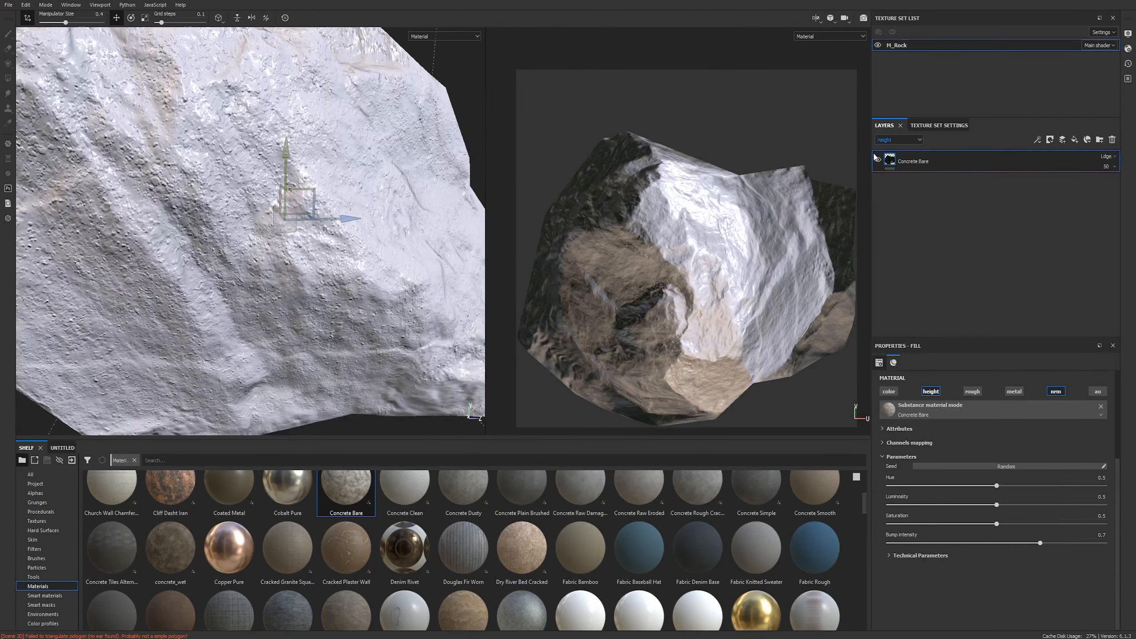
# Compare the rock with the Concrete Bare layer hidden and shown, and examine its surface bumps up close.
pyautogui.click(878, 159)
pyautogui.click(878, 160)
pyautogui.click(877, 160)
pyautogui.click(877, 159)
pyautogui.keyDown('alt'); pyautogui.moveTo(333, 294); pyautogui.dragTo(280, 217, button='right'); pyautogui.keyUp('alt')
pyautogui.keyDown('alt'); pyautogui.moveTo(280, 217); pyautogui.dragTo(224, 201); pyautogui.keyUp('alt')
pyautogui.keyDown('alt'); pyautogui.moveTo(286, 214); pyautogui.dragTo(456, 273, button='right'); pyautogui.keyUp('alt')
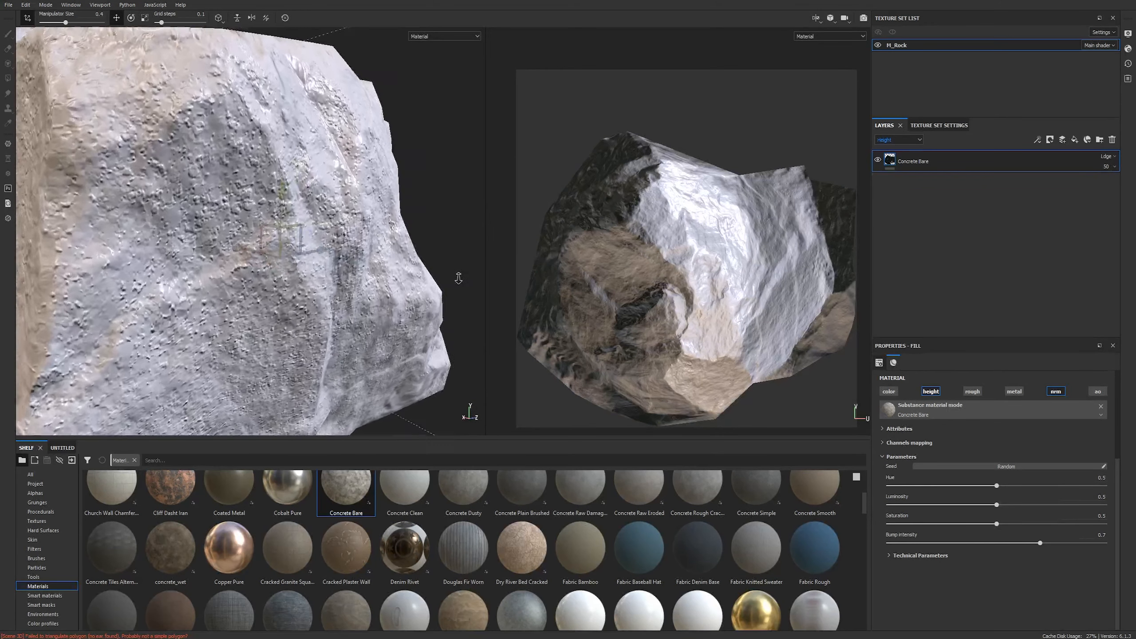
pyautogui.keyDown('alt'); pyautogui.moveTo(456, 273); pyautogui.dragTo(345, 257); pyautogui.keyUp('alt')
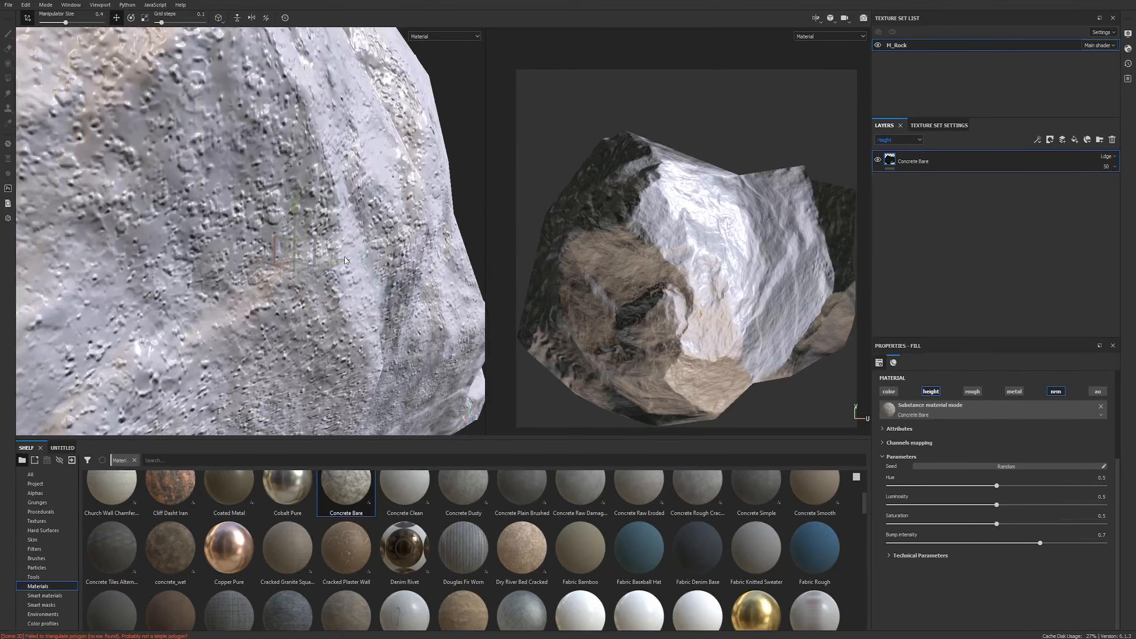
# Lower the Concrete Bare layer's Height opacity to 25.
pyautogui.click(1114, 167)
pyautogui.moveTo(1114, 183); pyautogui.dragTo(1121, 183)
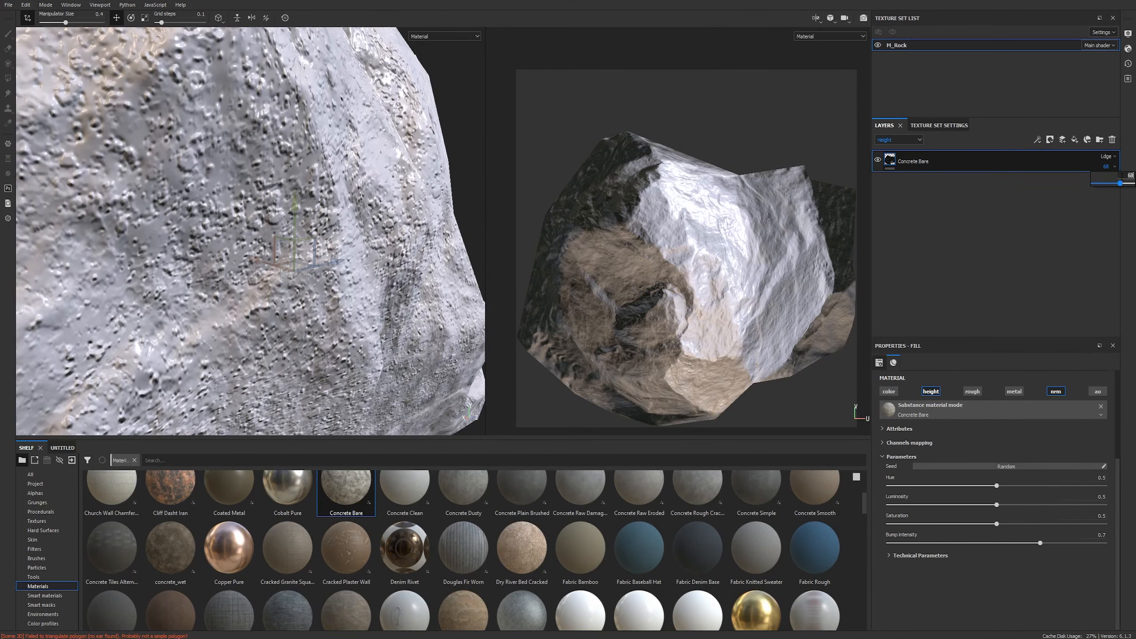
pyautogui.press('BackSpace')
pyautogui.press('BackSpace')
pyautogui.write('25')
pyautogui.press('Return')
# Set the Concrete Bare fill's UV scale to 0.5 and check the larger surface detail on the rock.
pyautogui.keyDown('alt'); pyautogui.moveTo(340, 179); pyautogui.dragTo(299, 292); pyautogui.keyUp('alt')
pyautogui.keyDown('alt'); pyautogui.moveTo(300, 290); pyautogui.dragTo(313, 172, button='middle'); pyautogui.keyUp('alt')
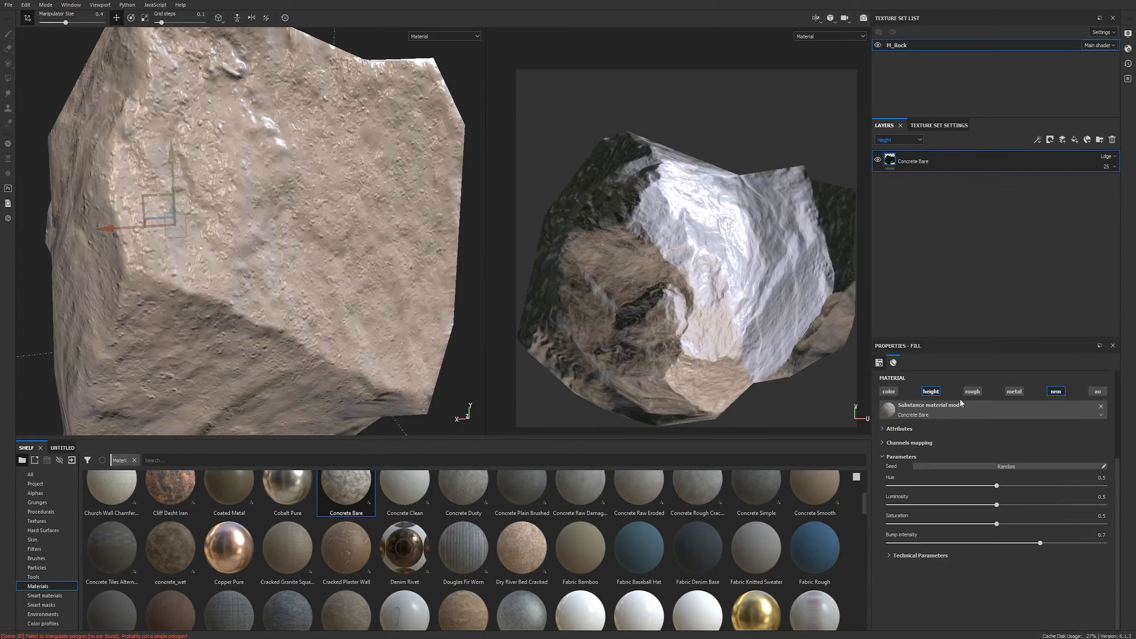
pyautogui.scroll(3, 945, 405)
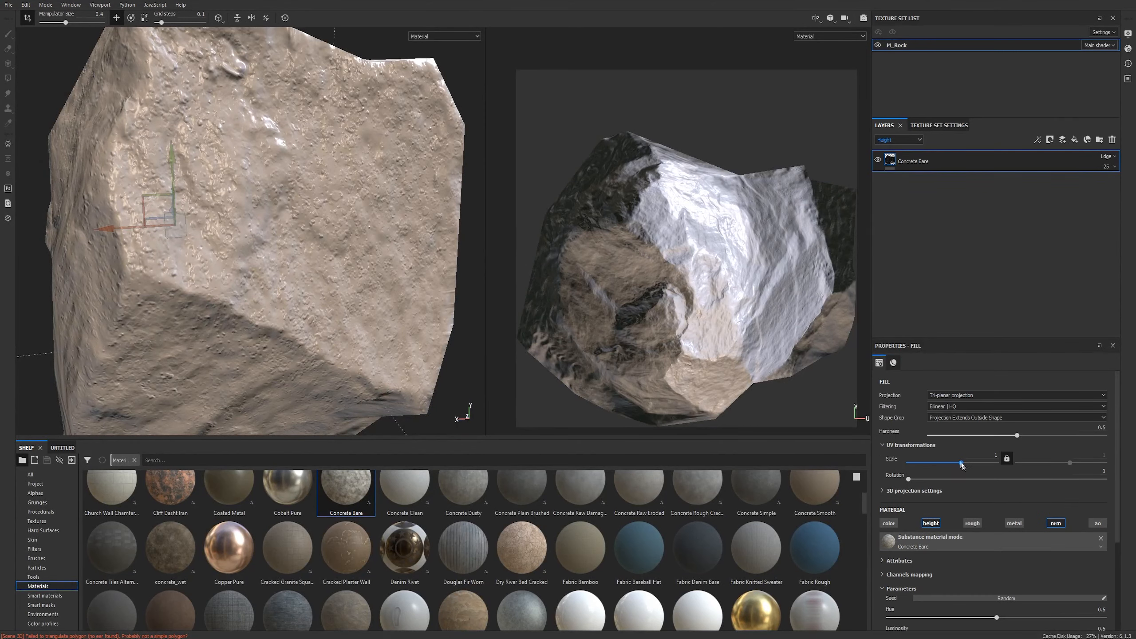
pyautogui.moveTo(989, 456); pyautogui.dragTo(1013, 453)
pyautogui.write('.5')
pyautogui.press('Return')
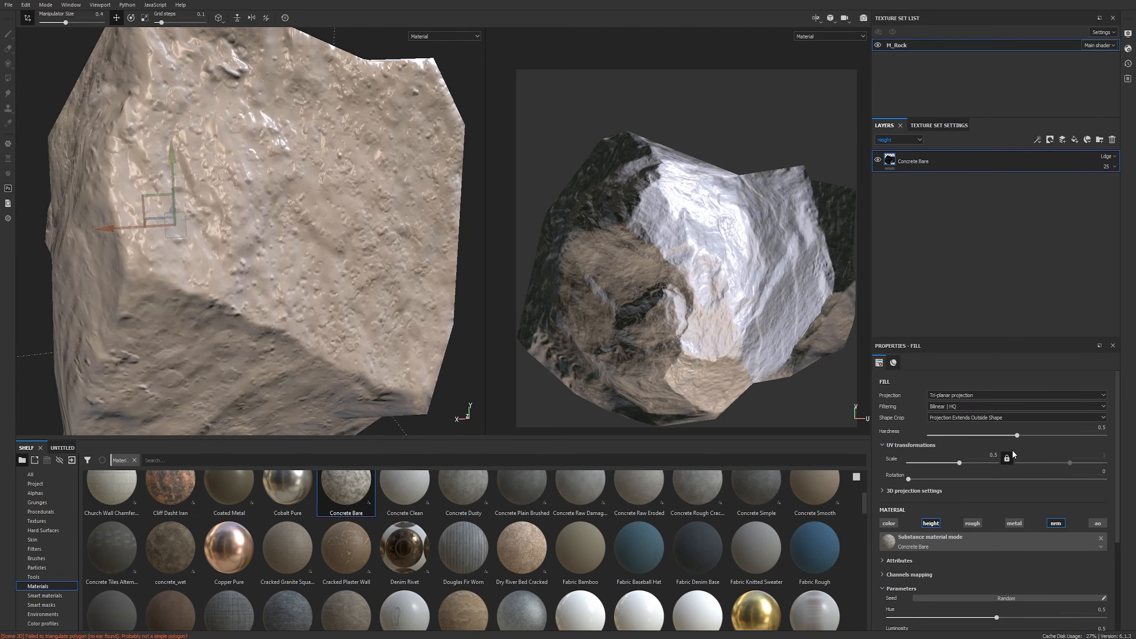
pyautogui.keyDown('alt'); pyautogui.moveTo(372, 247); pyautogui.dragTo(285, 240); pyautogui.keyUp('alt')
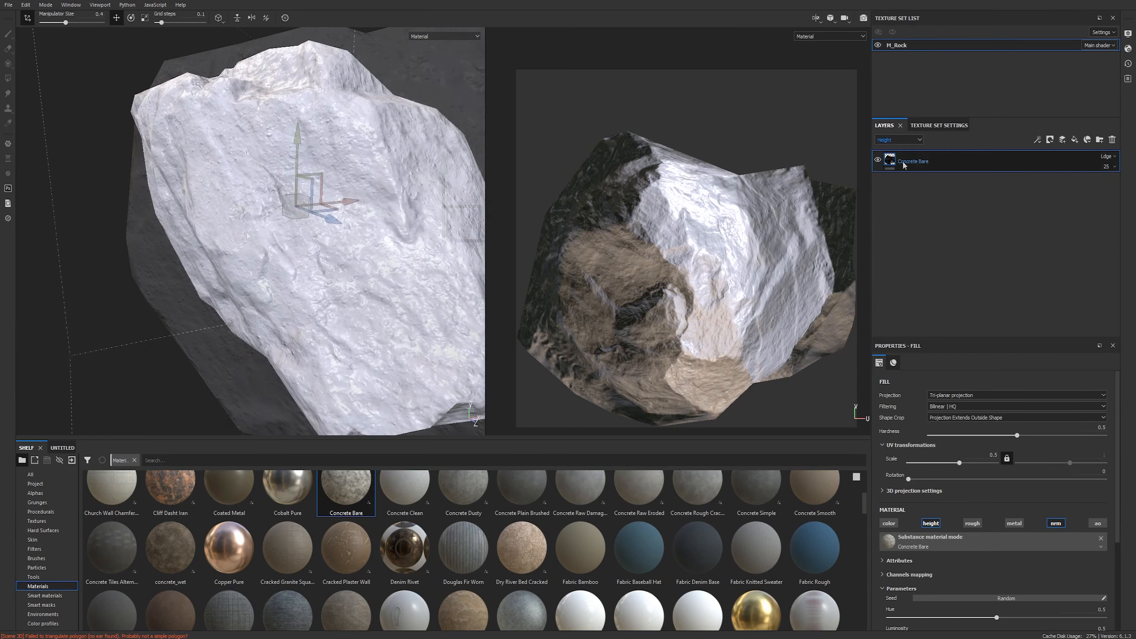
# Rename the Concrete Bare layer as "Normal base" and switch the layer stack back to the Base Color channel.
pyautogui.doubleClick(905, 162)
pyautogui.write('Norma')
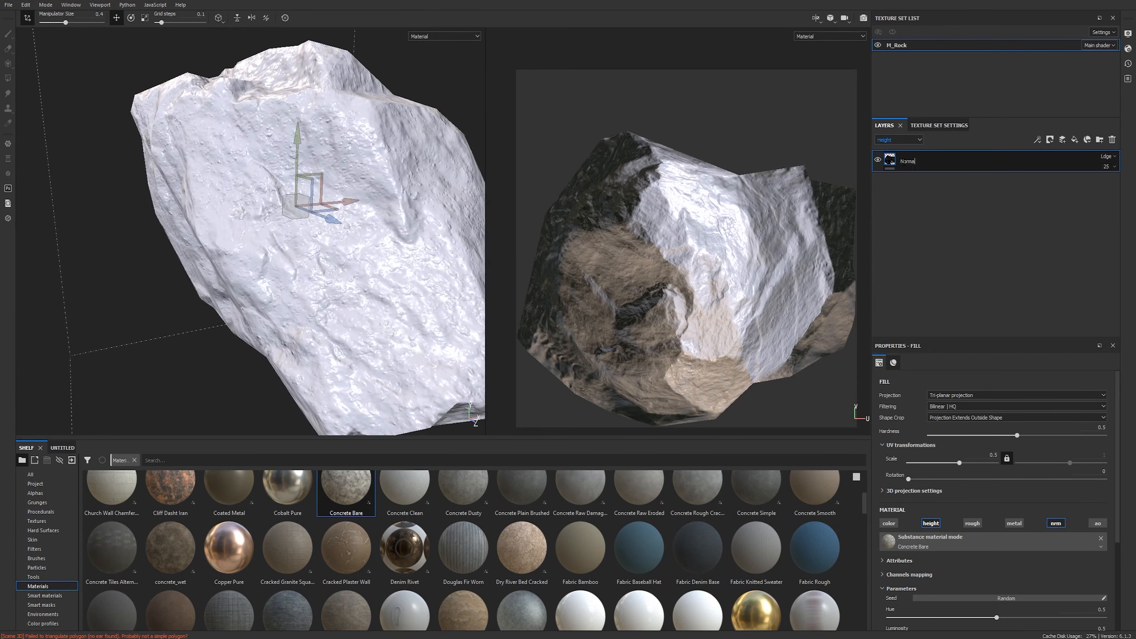
pyautogui.write('l base')
pyautogui.press('Return')
pyautogui.click(901, 138)
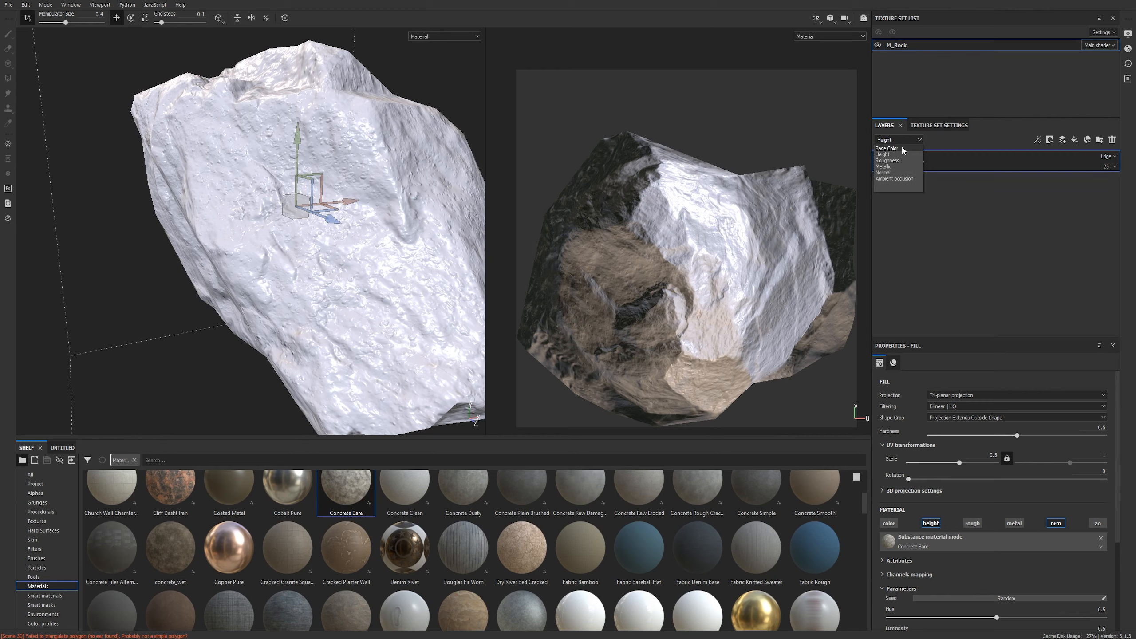
pyautogui.click(902, 148)
# Add a fill layer named "Base color" above the Normal base layer.
pyautogui.keyDown('alt'); pyautogui.moveTo(354, 237); pyautogui.dragTo(287, 218); pyautogui.keyUp('alt')
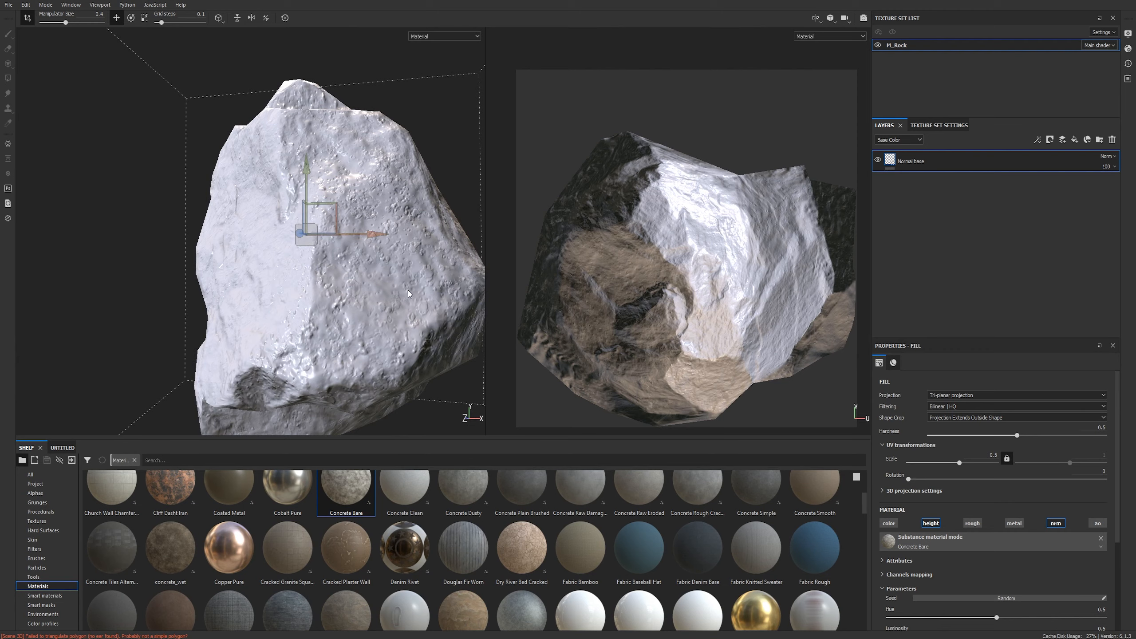
pyautogui.click(1074, 140)
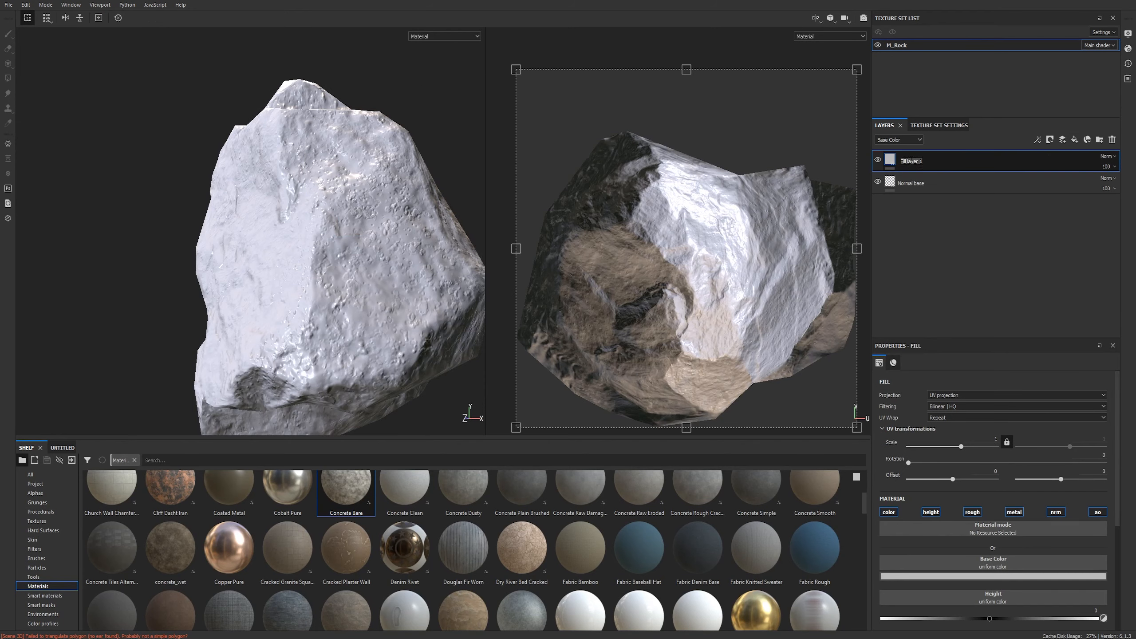
pyautogui.write('Base color')
pyautogui.press('Return')
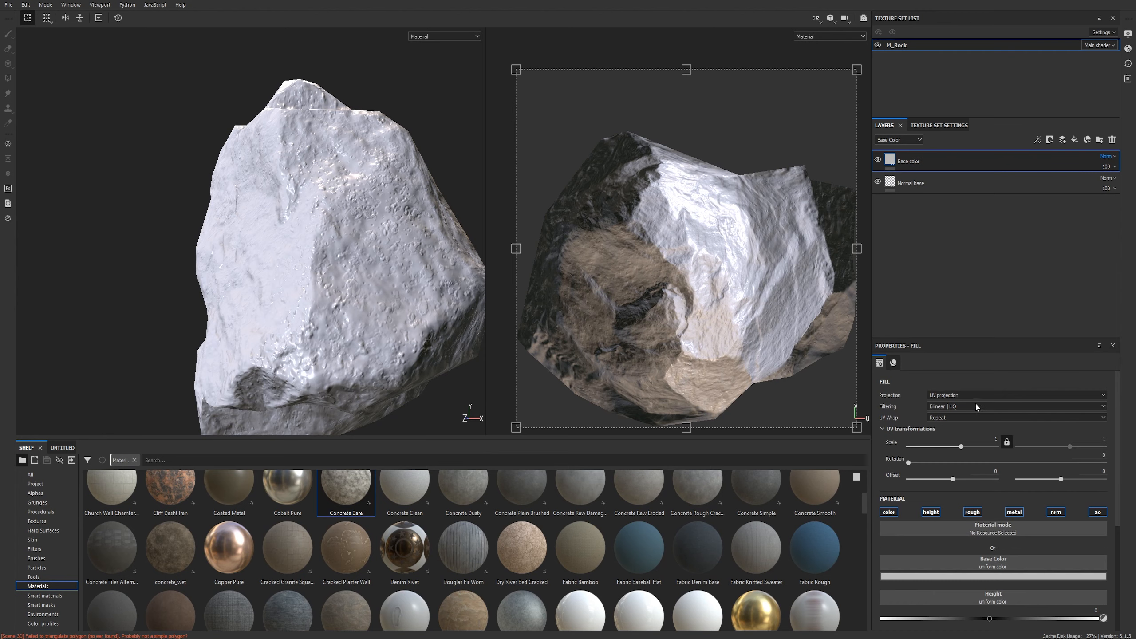
# Disable the Base color fill's nrm, height and rough channels and set its Metallic value to 0.
pyautogui.scroll(-3, 1087, 437)
pyautogui.click(1057, 428)
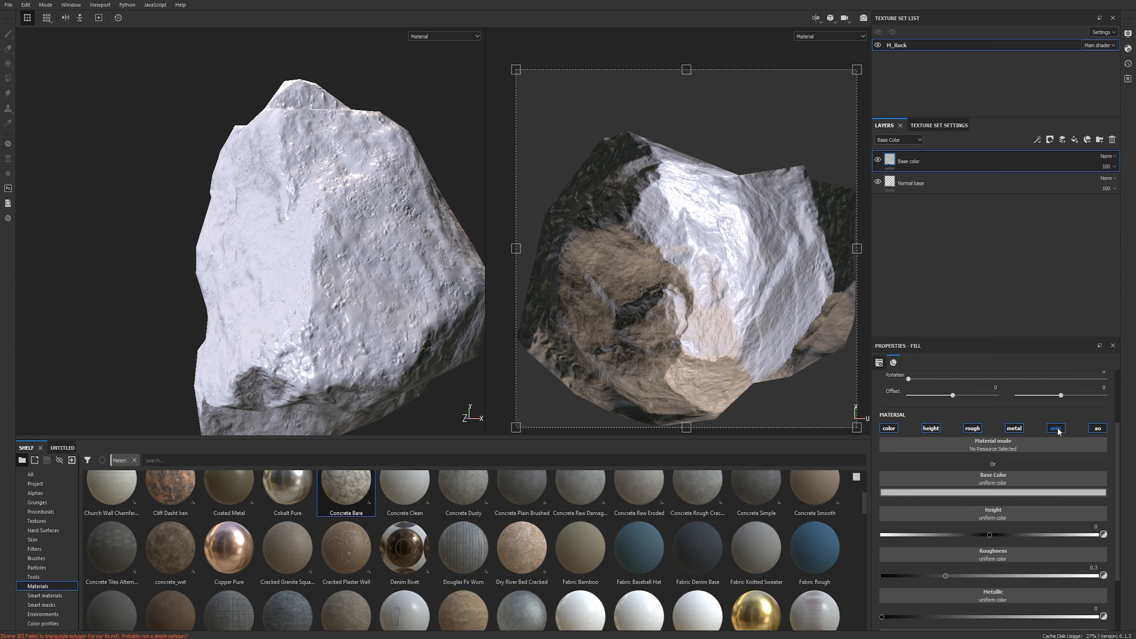
pyautogui.click(930, 428)
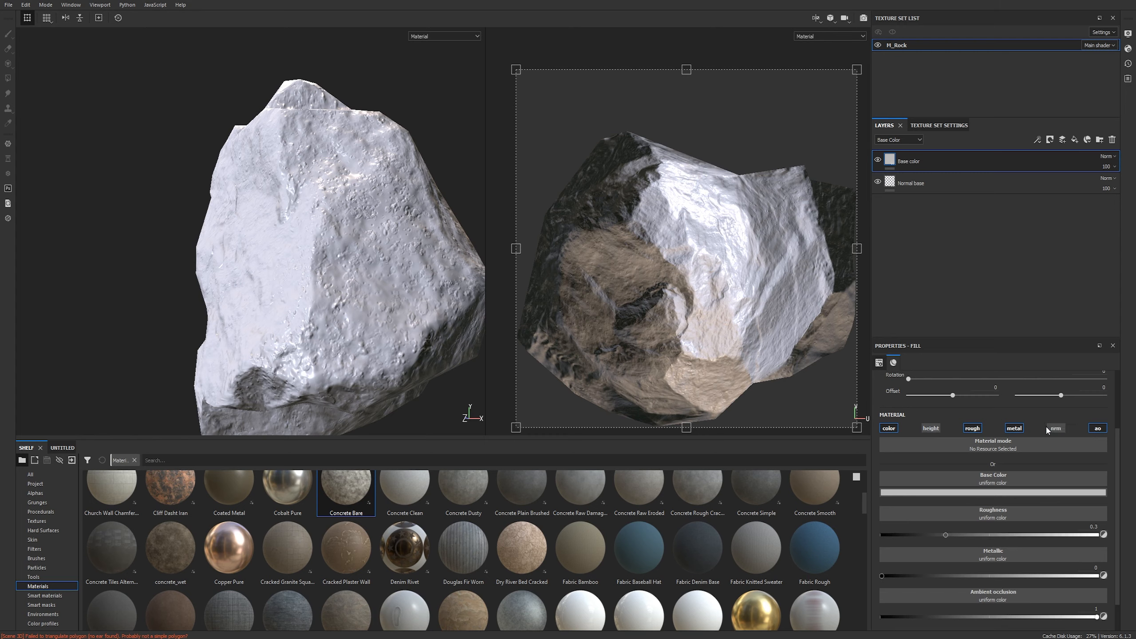
pyautogui.scroll(-2, 1029, 421)
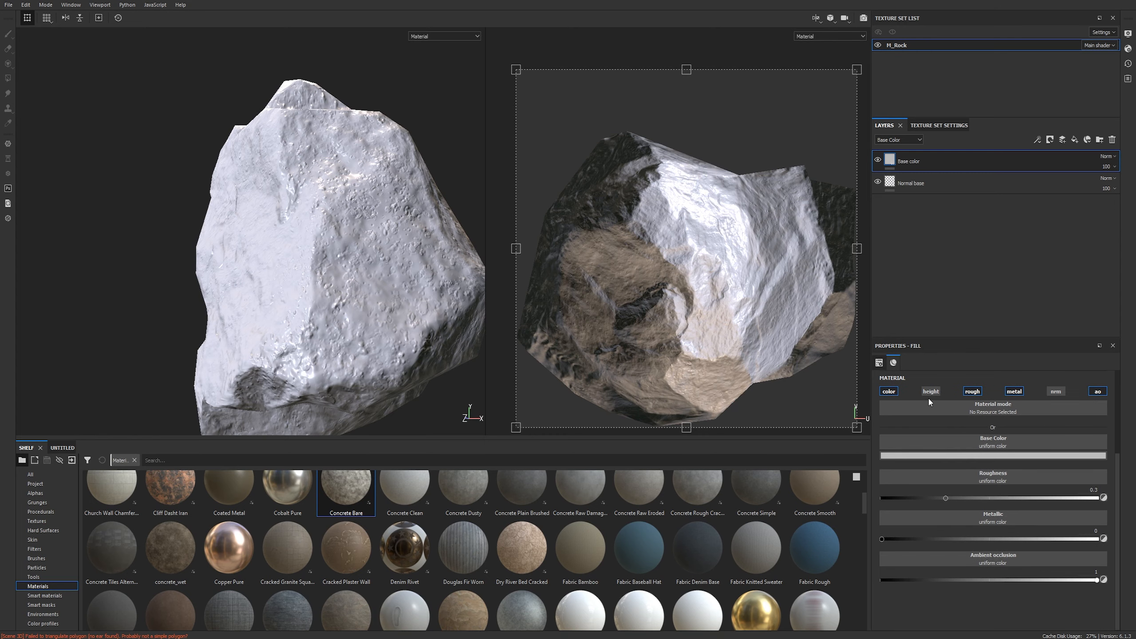
pyautogui.click(966, 393)
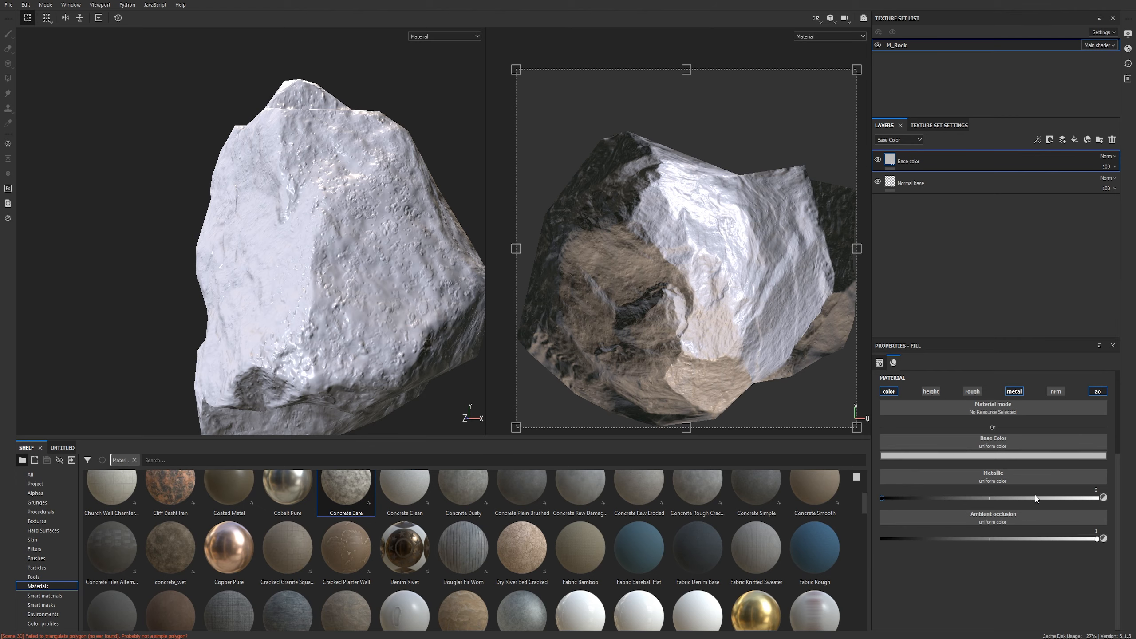
pyautogui.moveTo(1036, 498); pyautogui.dragTo(859, 492)
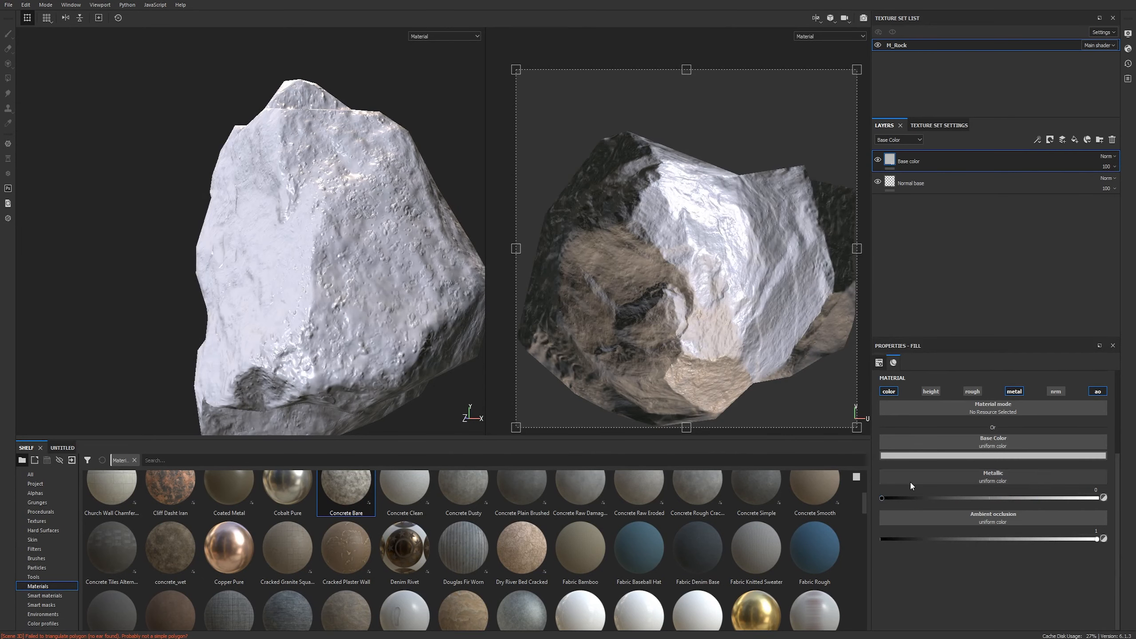
# Re-enable the Base color fill's rough channel and set its Roughness to 0.85.
pyautogui.scroll(1, 954, 472)
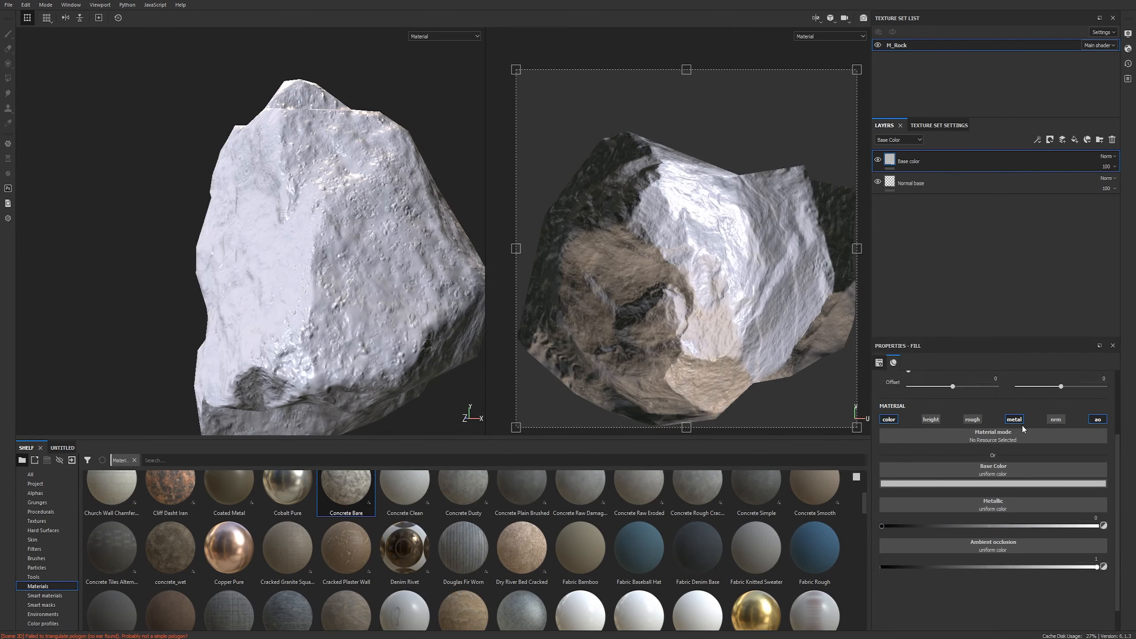
pyautogui.click(973, 419)
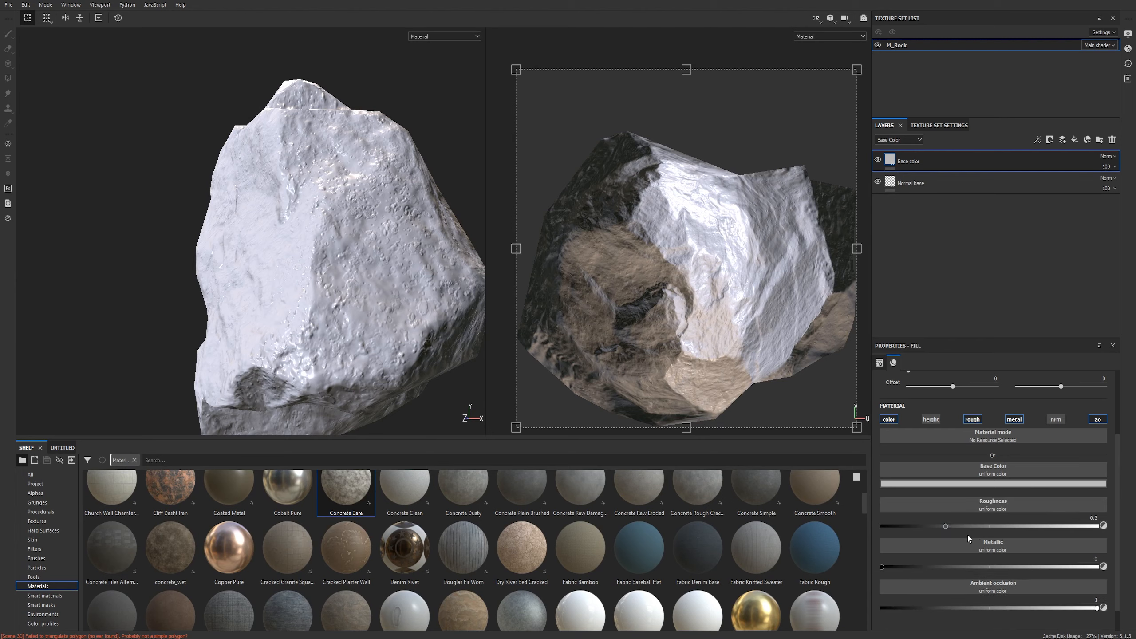
pyautogui.moveTo(946, 527); pyautogui.dragTo(1060, 526)
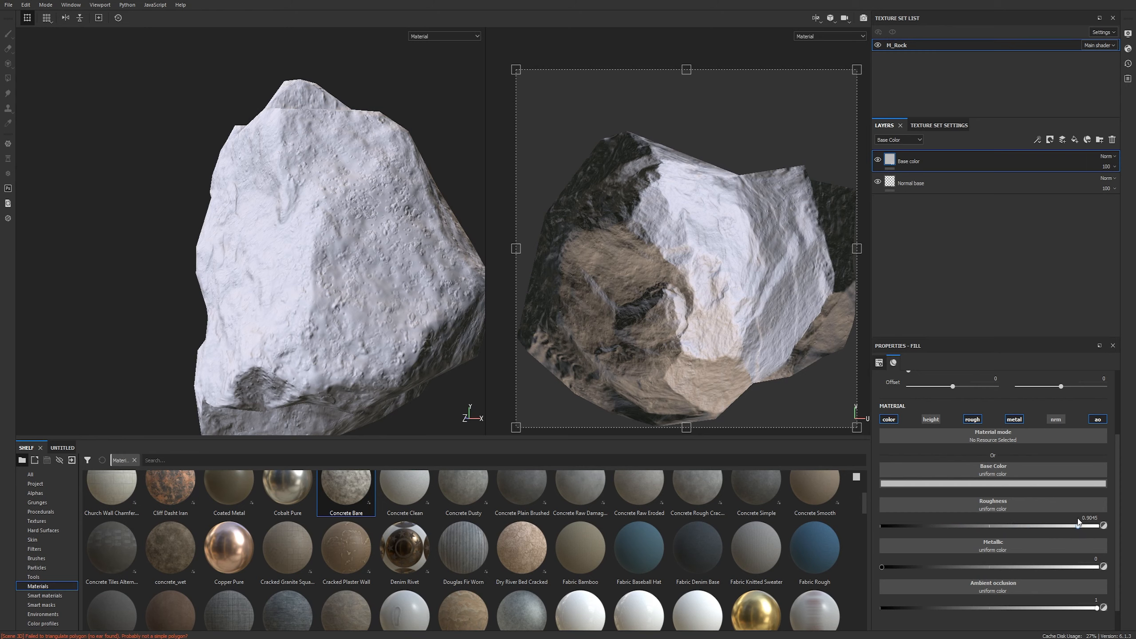
pyautogui.click(1085, 518)
pyautogui.write('.85')
pyautogui.press('Return')
# Inspect the rock's individual channels through Height, Roughness and Metallic, and return to the full Material view.
pyautogui.keyDown('alt'); pyautogui.moveTo(268, 294); pyautogui.dragTo(264, 241); pyautogui.keyUp('alt')
pyautogui.press('c')
pyautogui.press('c')
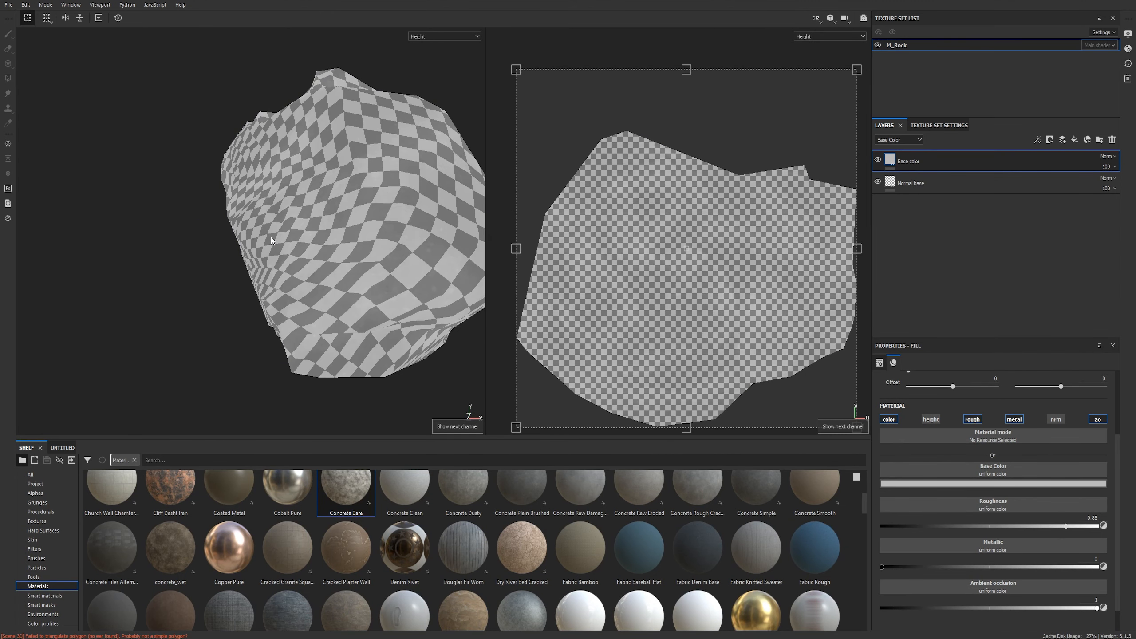
pyautogui.press('c')
pyautogui.keyDown('alt'); pyautogui.moveTo(355, 248); pyautogui.dragTo(87, 236, button='middle'); pyautogui.keyUp('alt')
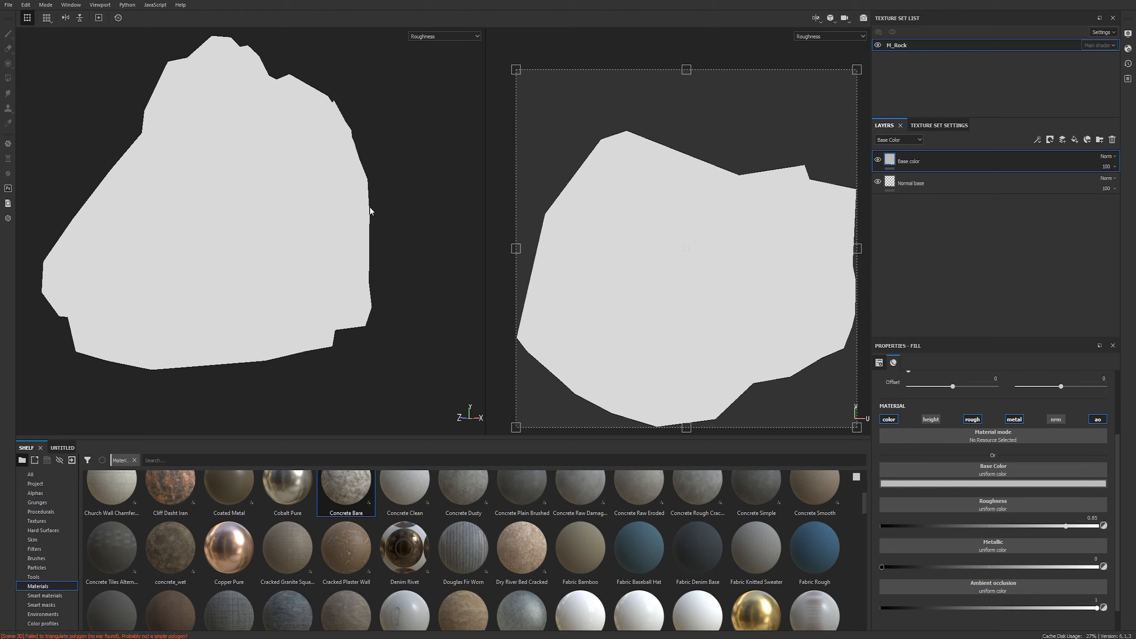
pyautogui.press('c')
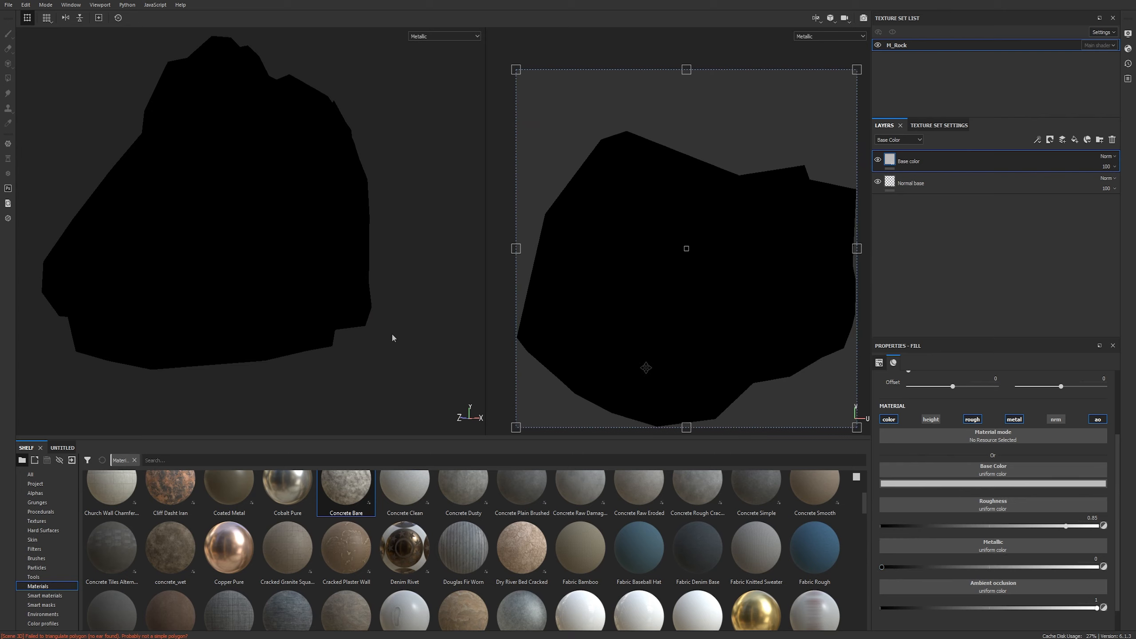
pyautogui.press('m')
# Sample the Base color fill's color from the Dry River Bed Cracked material and mute it to RGB 0.310, 0.282, 0.264.
pyautogui.keyDown('alt'); pyautogui.moveTo(211, 223); pyautogui.dragTo(232, 215); pyautogui.keyUp('alt')
pyautogui.moveTo(232, 215)
pyautogui.keyDown('shift'); pyautogui.mouseDown(button='right')
pyautogui.moveTo(304, 221)
pyautogui.moveTo(255, 217)
pyautogui.mouseUp(button='right'); pyautogui.keyUp('shift')
pyautogui.keyDown('alt'); pyautogui.moveTo(255, 217); pyautogui.dragTo(351, 260, button='middle'); pyautogui.keyUp('alt')
pyautogui.keyDown('alt'); pyautogui.moveTo(351, 260); pyautogui.dragTo(388, 254); pyautogui.keyUp('alt')
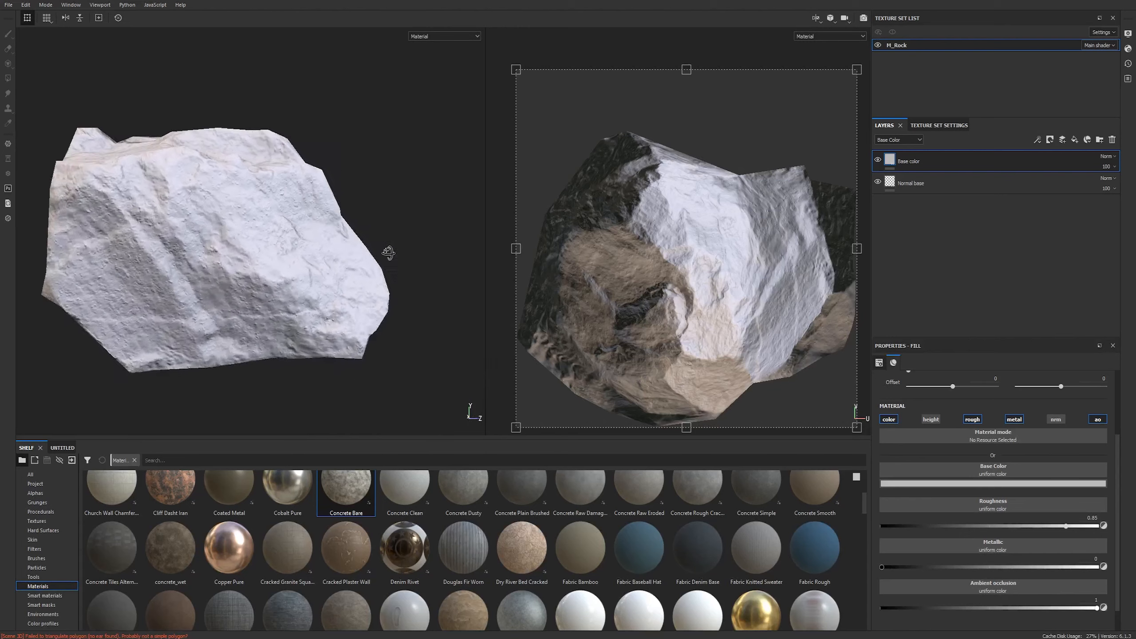
pyautogui.keyDown('alt'); pyautogui.moveTo(205, 208); pyautogui.dragTo(282, 226, button='middle'); pyautogui.keyUp('alt')
pyautogui.keyDown('alt'); pyautogui.moveTo(282, 226); pyautogui.dragTo(273, 230); pyautogui.keyUp('alt')
pyautogui.click(928, 483)
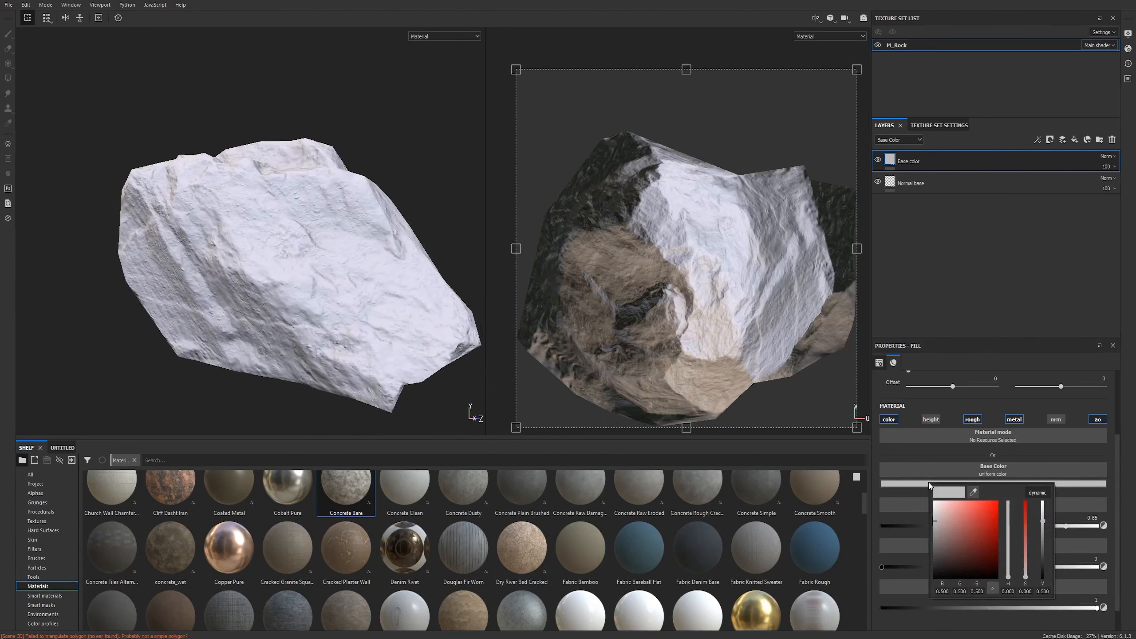
pyautogui.click(973, 492)
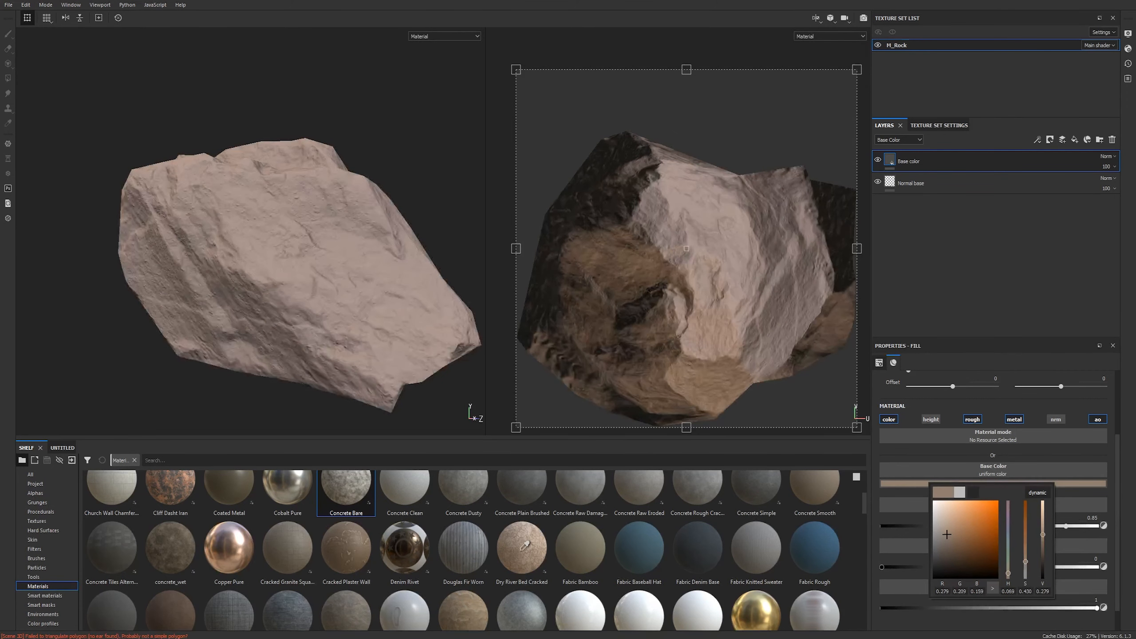
pyautogui.click(526, 535)
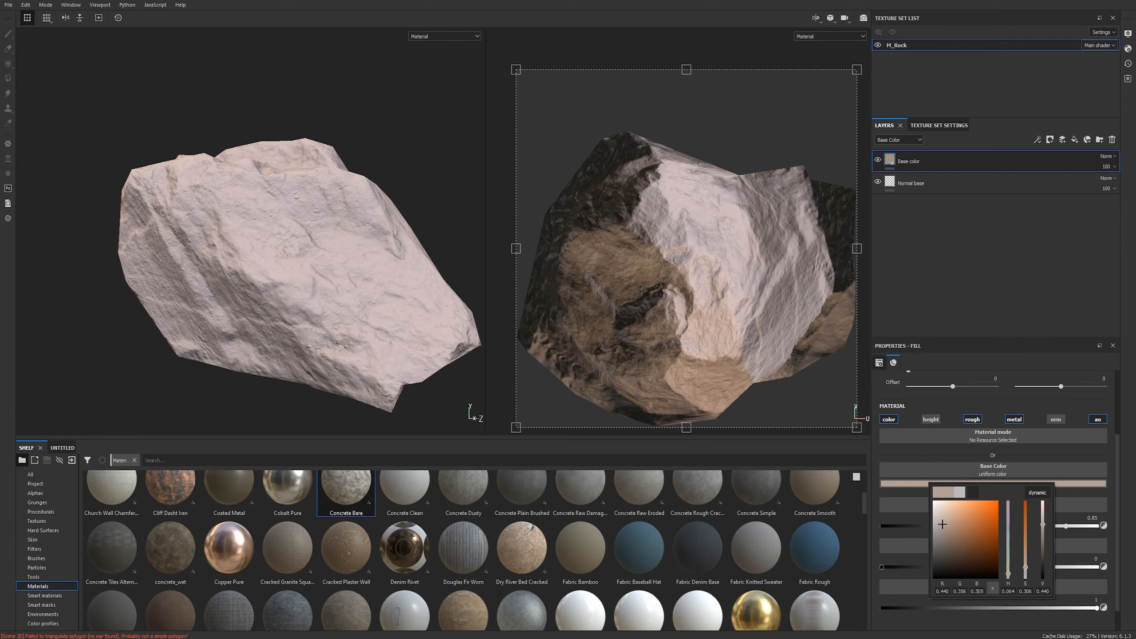
pyautogui.moveTo(943, 524); pyautogui.dragTo(938, 532)
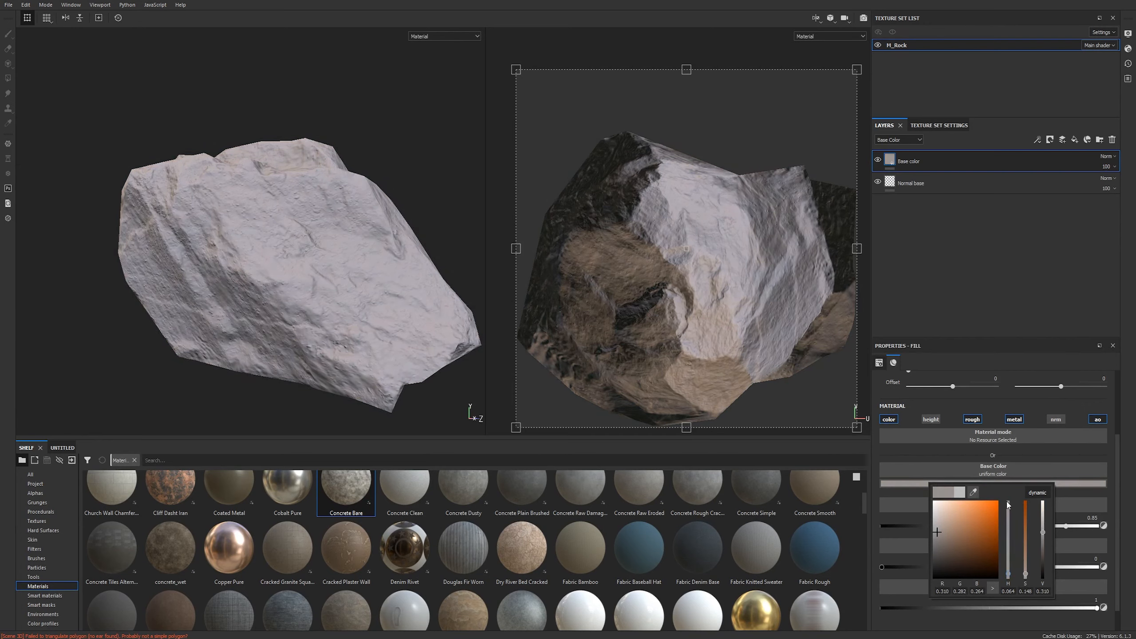
pyautogui.click(1062, 455)
pyautogui.scroll(3, 994, 543)
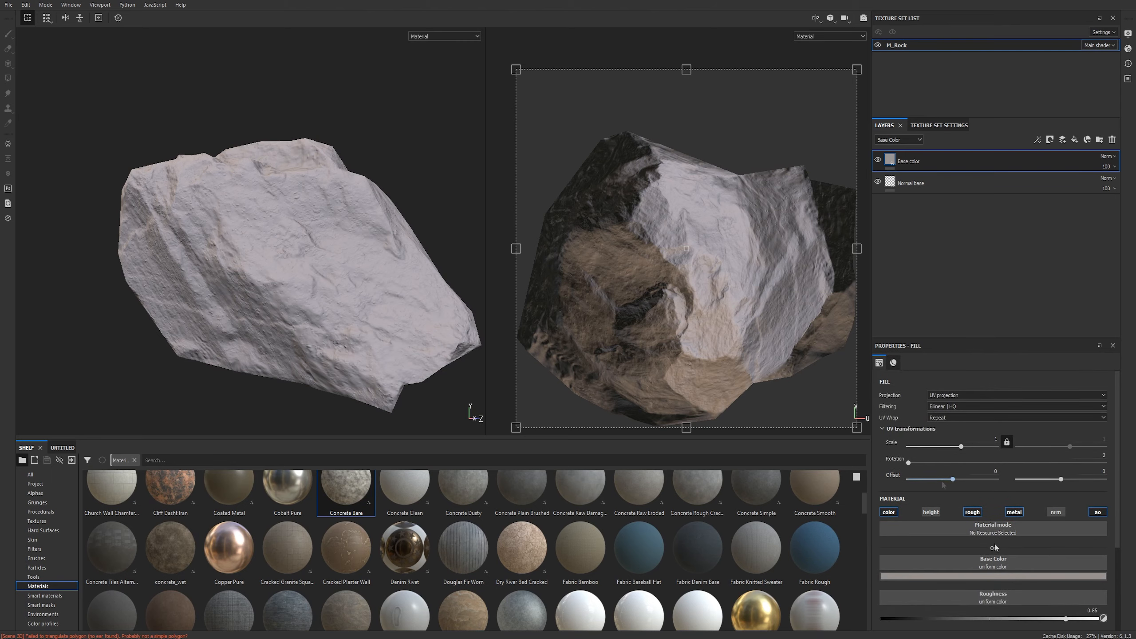
# Duplicate the Base color layer and name the copy "Light".
pyautogui.keyDown('alt'); pyautogui.moveTo(376, 237); pyautogui.dragTo(697, 182); pyautogui.keyUp('alt')
pyautogui.rightClick(921, 161)
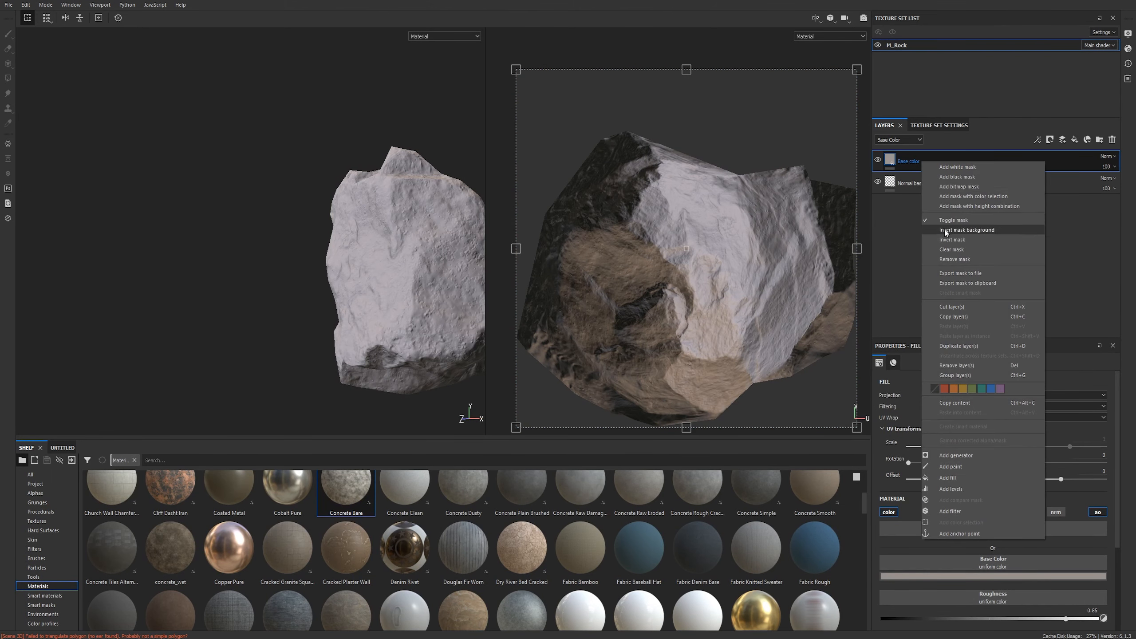
pyautogui.click(959, 345)
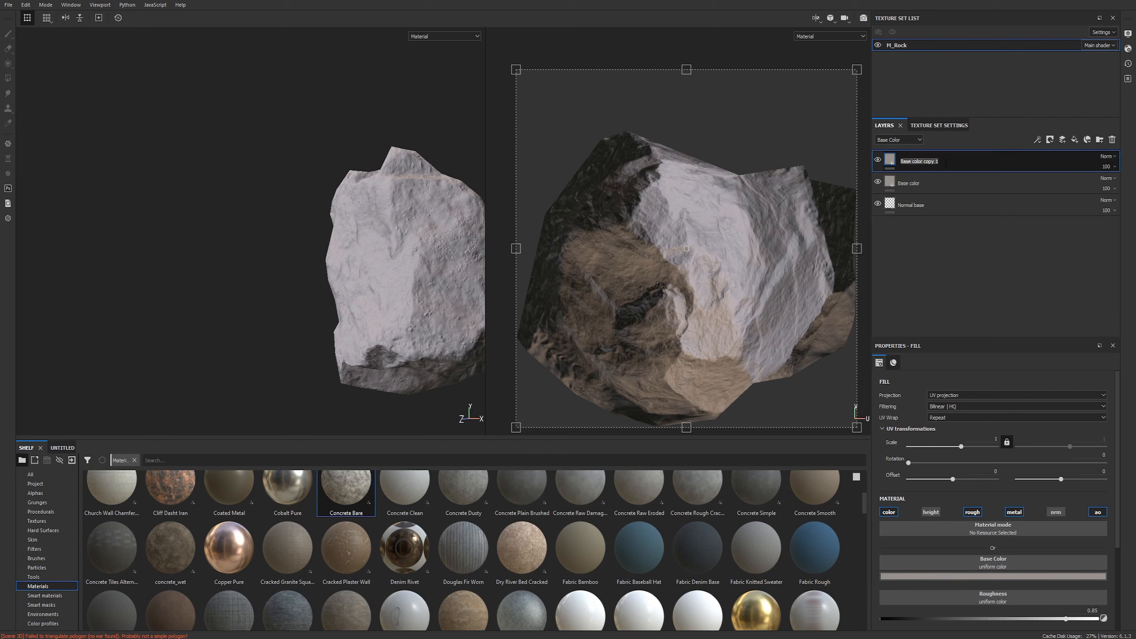
pyautogui.write('Light')
pyautogui.press('Return')
# Lighten the Light fill's base color to a pale warm grey, about RGB 0.558, 0.532, 0.516.
pyautogui.keyDown('alt'); pyautogui.moveTo(346, 301); pyautogui.dragTo(249, 219); pyautogui.keyUp('alt')
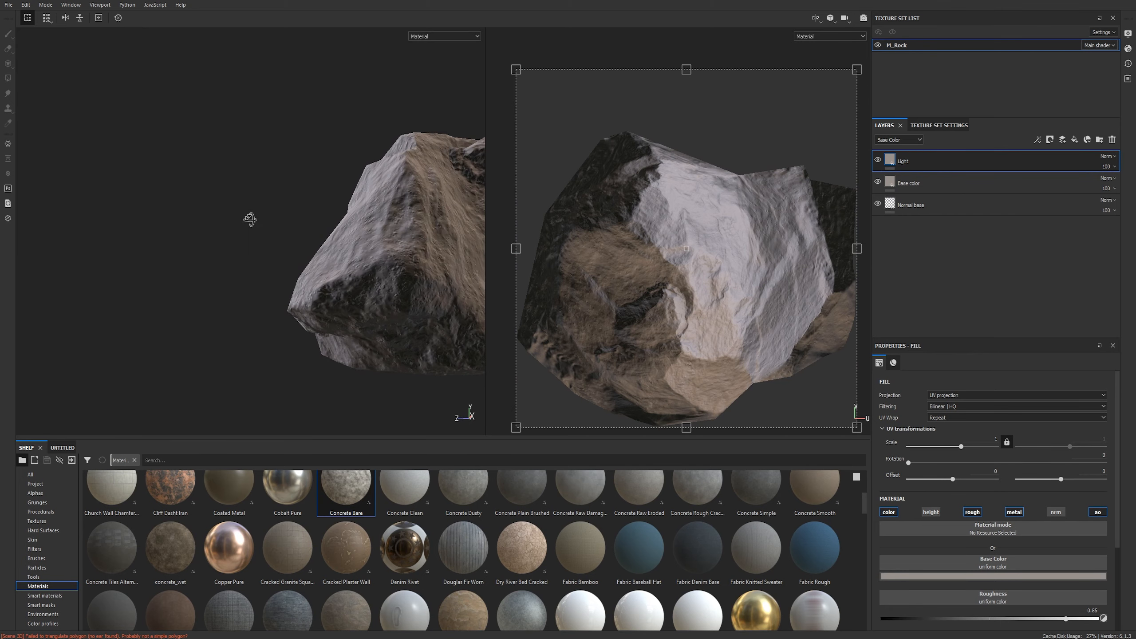
pyautogui.keyDown('alt'); pyautogui.moveTo(250, 219); pyautogui.dragTo(69, 194, button='middle'); pyautogui.keyUp('alt')
pyautogui.keyDown('alt'); pyautogui.moveTo(69, 194); pyautogui.dragTo(285, 213); pyautogui.keyUp('alt')
pyautogui.keyDown('alt'); pyautogui.moveTo(285, 213); pyautogui.dragTo(130, 232, button='right'); pyautogui.keyUp('alt')
pyautogui.keyDown('alt'); pyautogui.moveTo(131, 233); pyautogui.dragTo(305, 236); pyautogui.keyUp('alt')
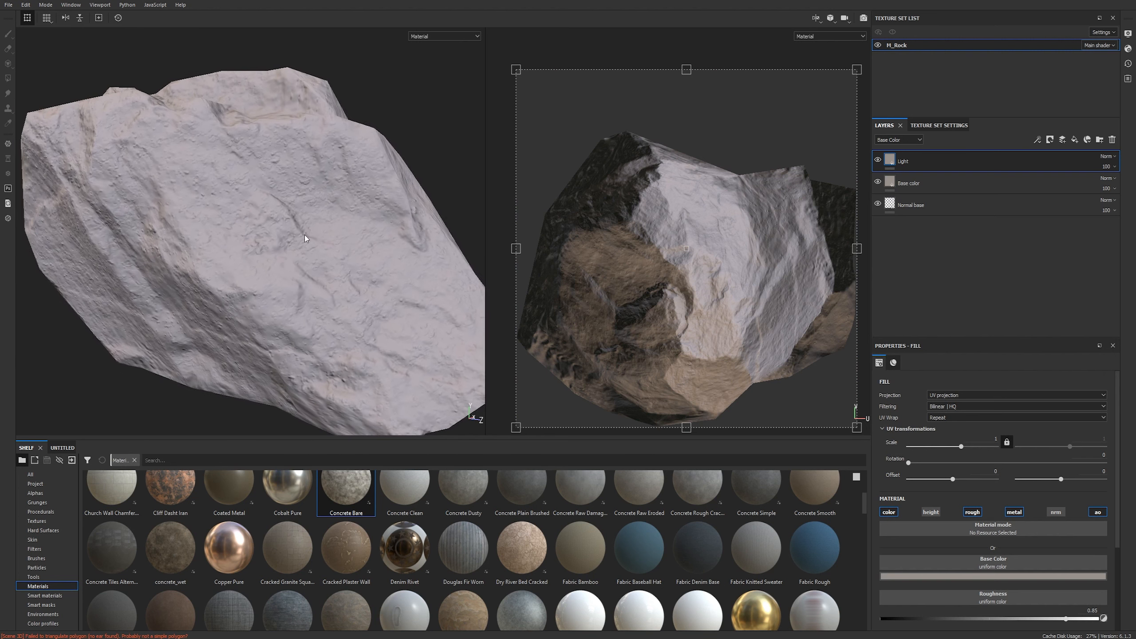
pyautogui.click(991, 576)
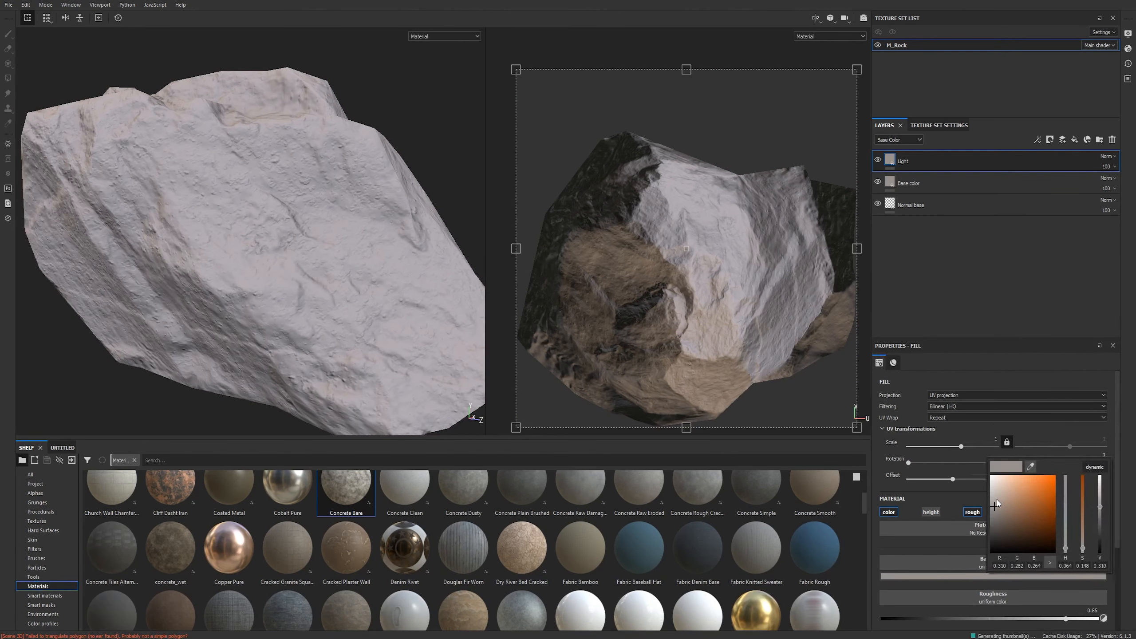
pyautogui.click(992, 493)
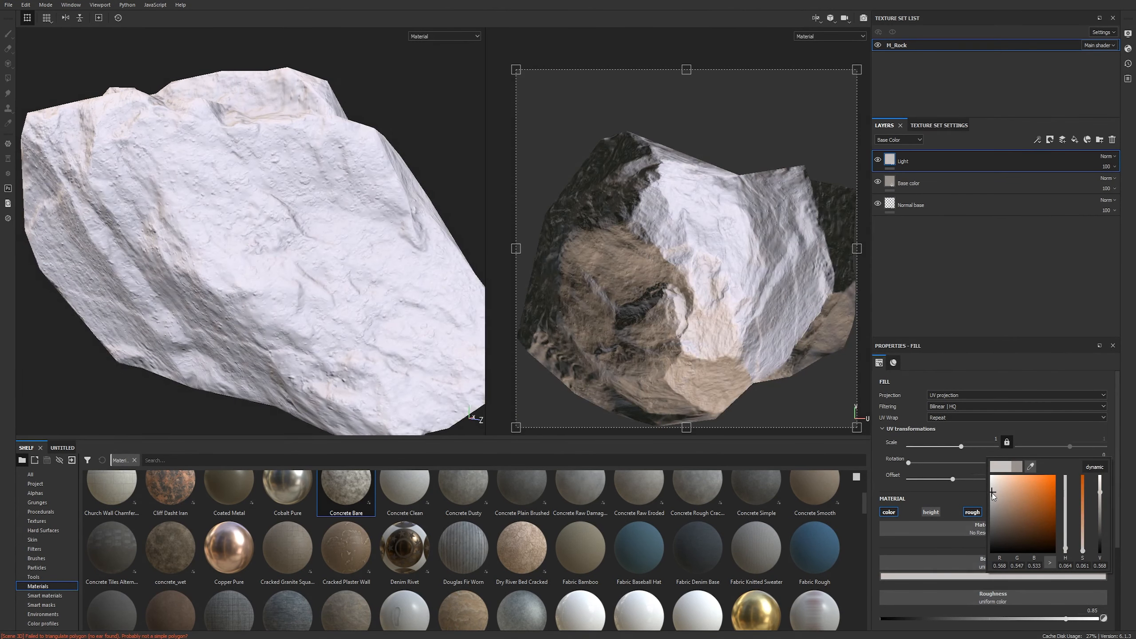
# Set the Light fill's Roughness to 0.5.
pyautogui.scroll(-3, 1079, 426)
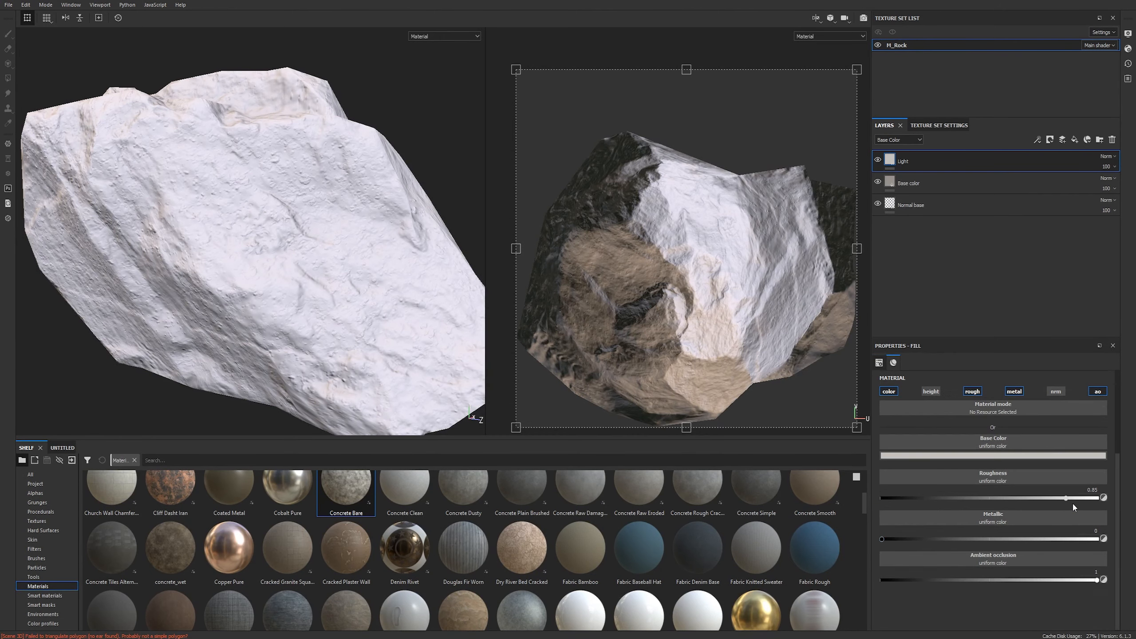
pyautogui.scroll(3, 311, 178)
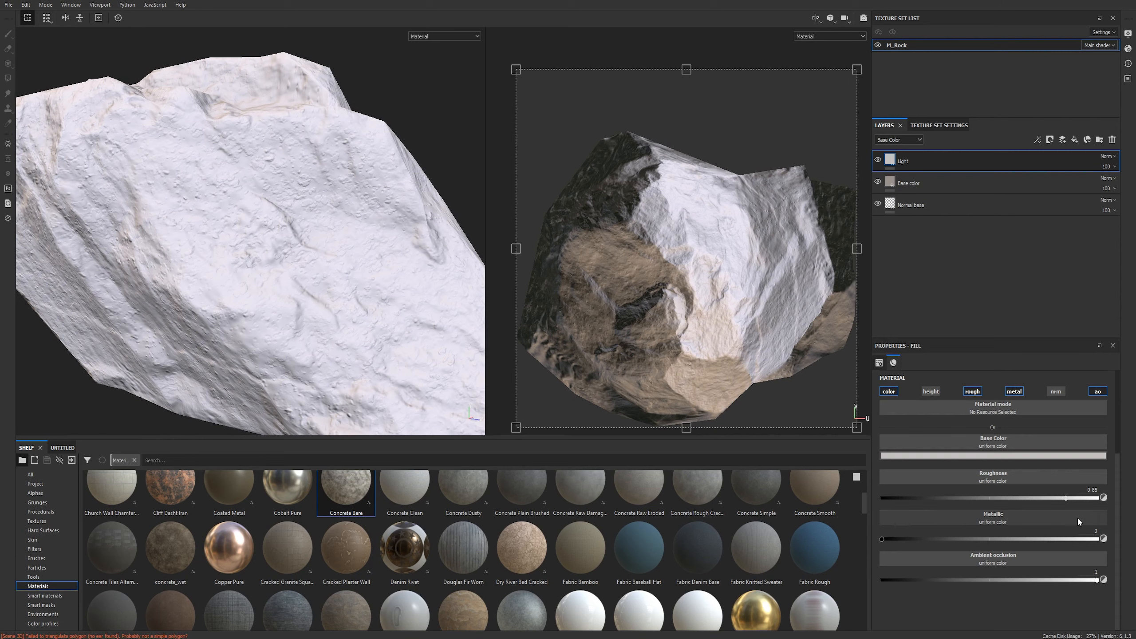
pyautogui.click(1083, 489)
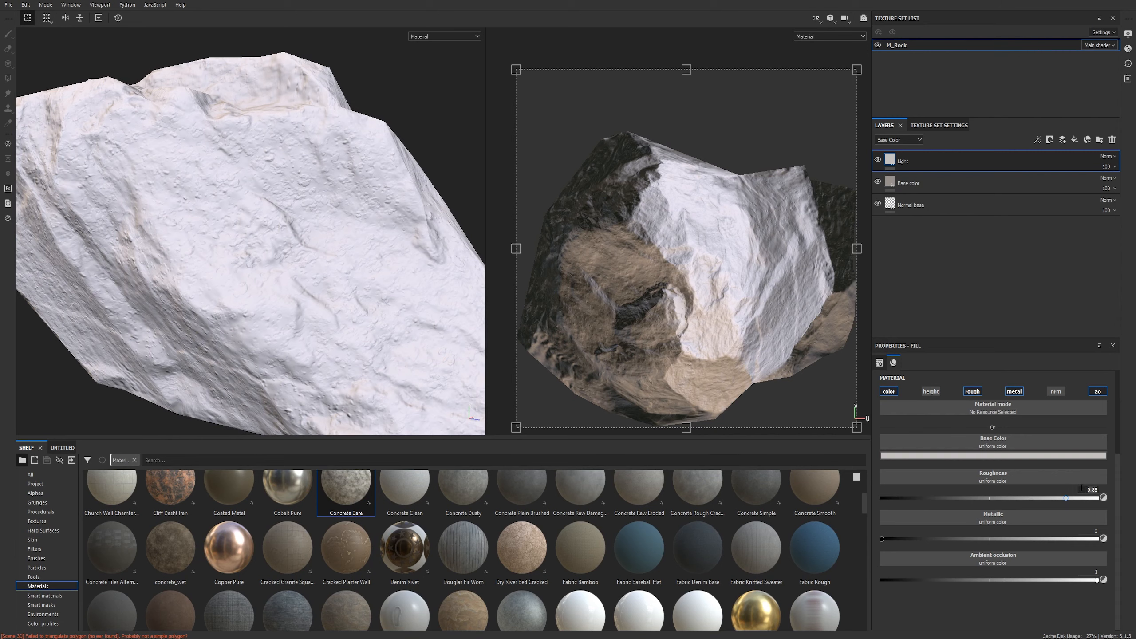
pyautogui.write('0.5')
pyautogui.press('Return')
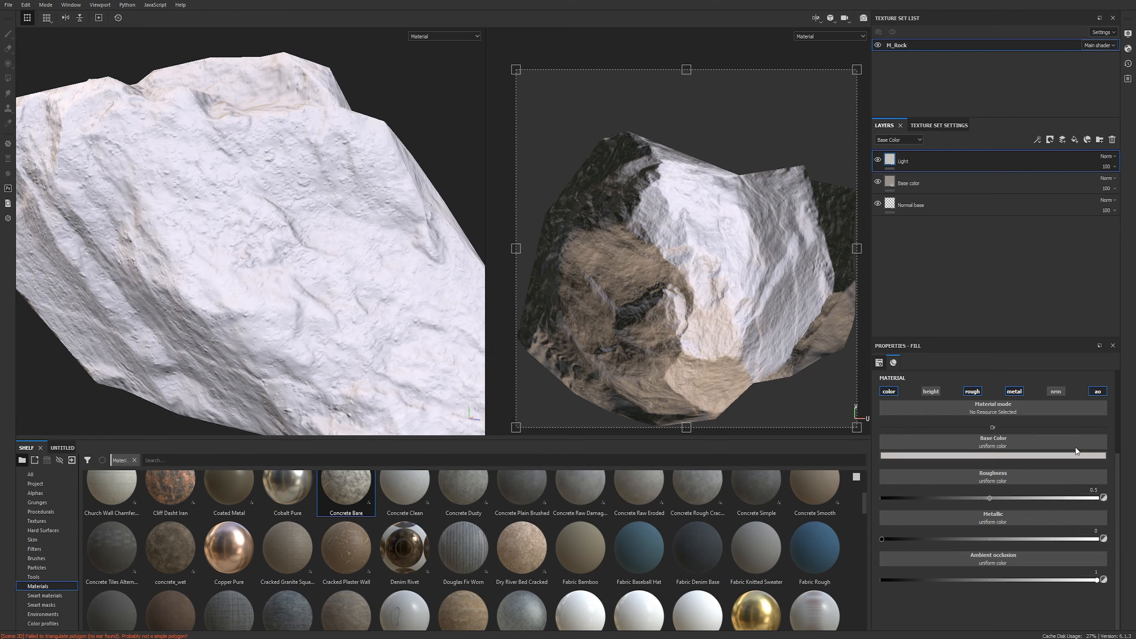
# Browse the smart masks and add a black mask to the Light layer.
pyautogui.click(42, 605)
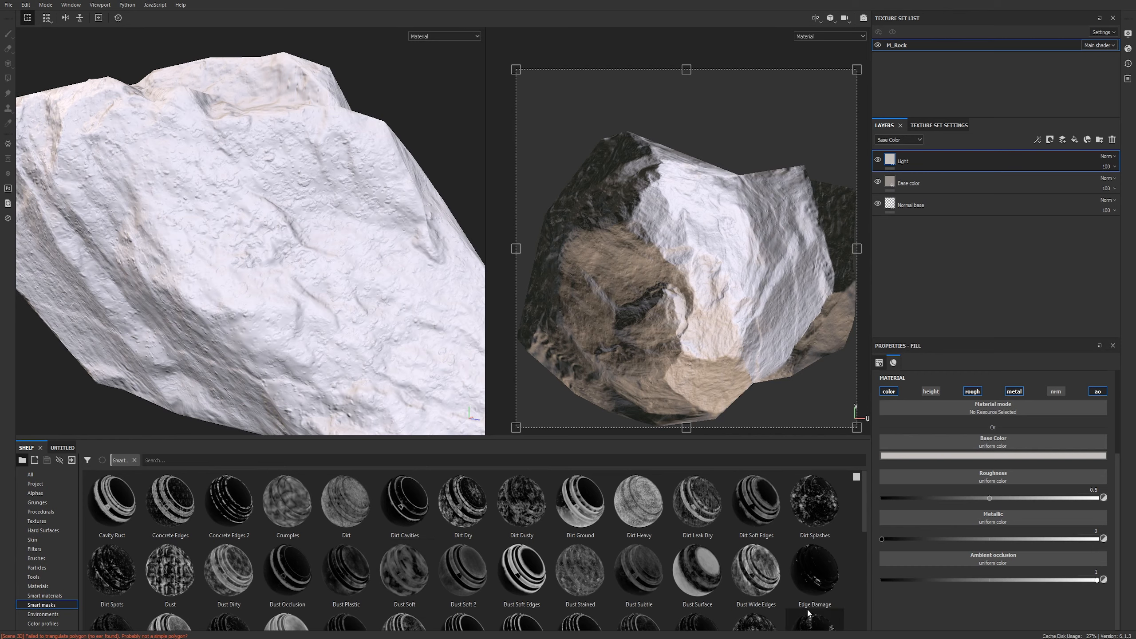
pyautogui.scroll(-5, 754, 559)
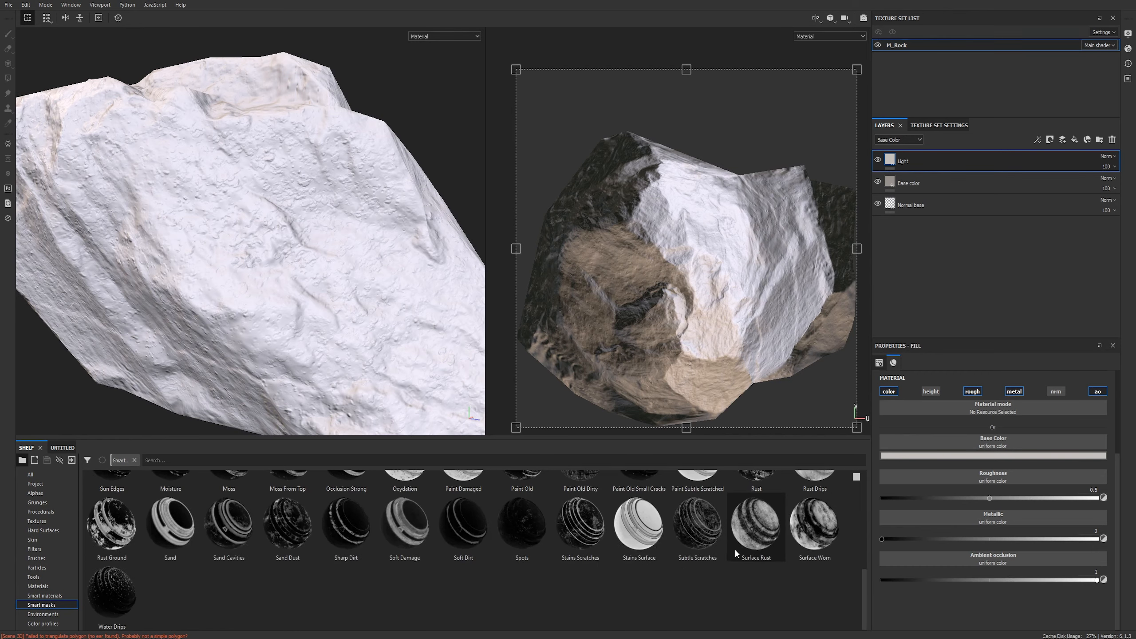
pyautogui.scroll(5, 734, 545)
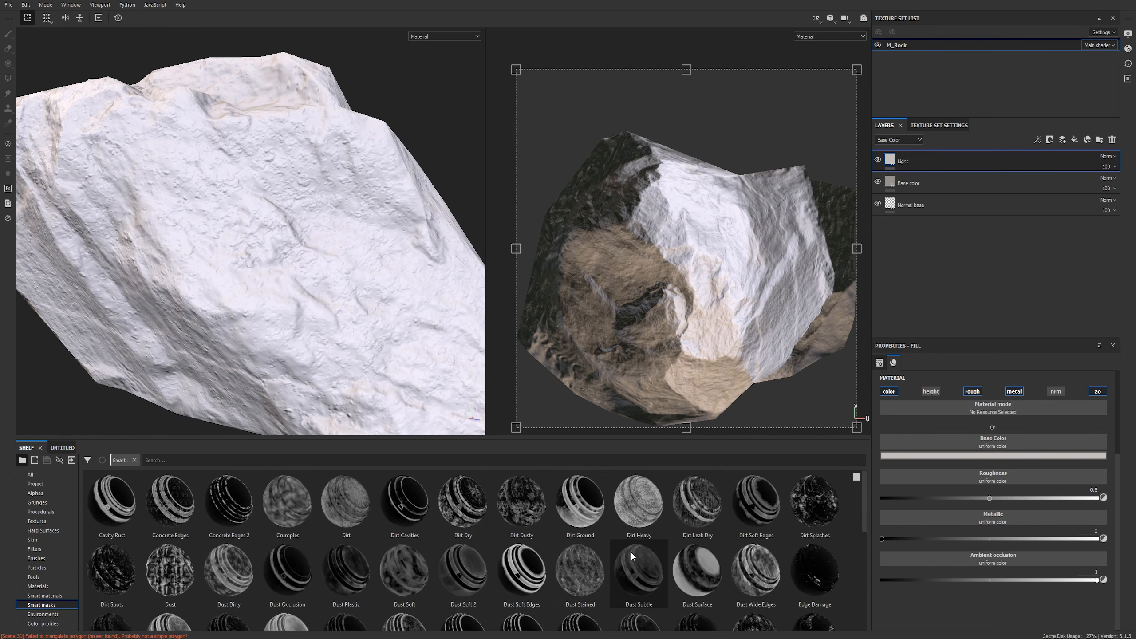
pyautogui.rightClick(914, 163)
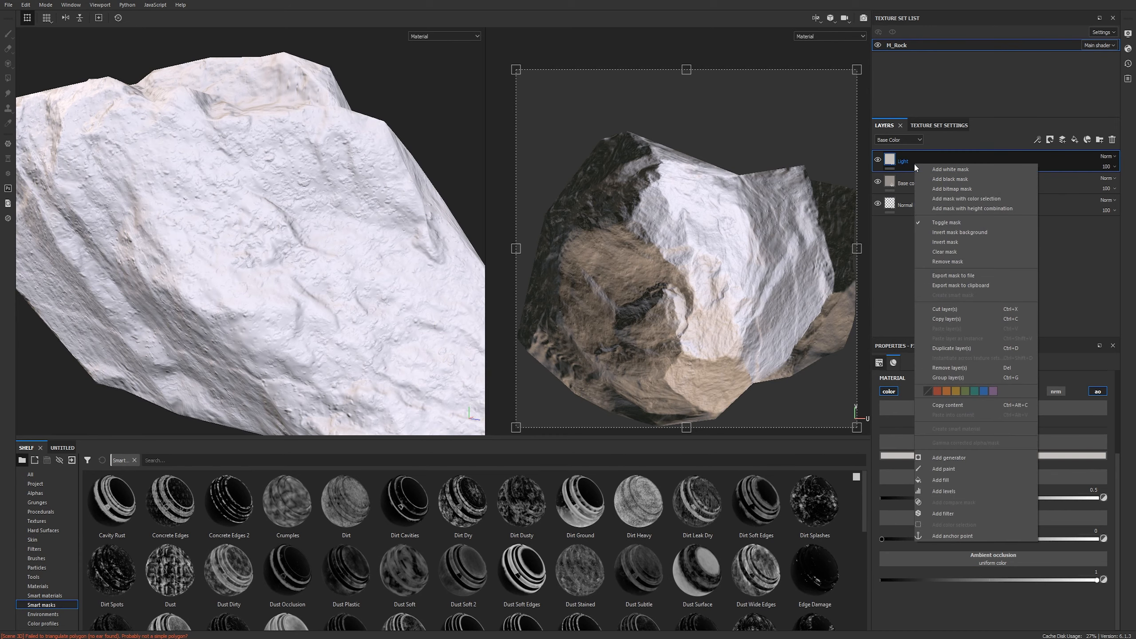
pyautogui.click(959, 178)
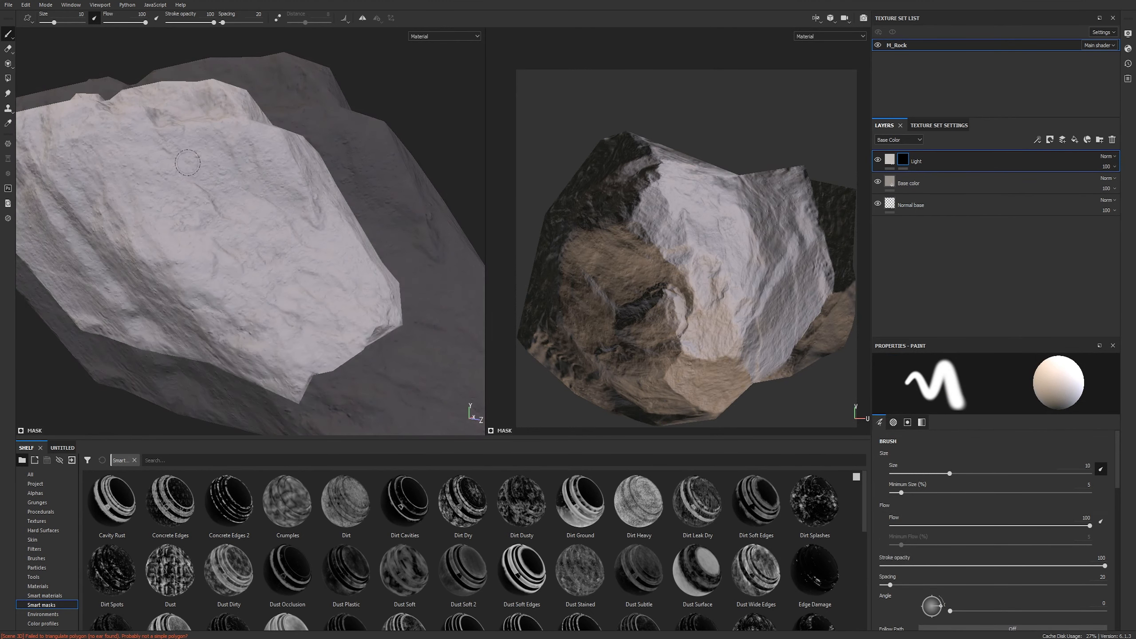
# Paint a test spot on the Light layer's mask, inspect it in the mask view, and remove it again.
pyautogui.keyDown('alt'); pyautogui.moveTo(152, 215); pyautogui.dragTo(321, 125); pyautogui.keyUp('alt')
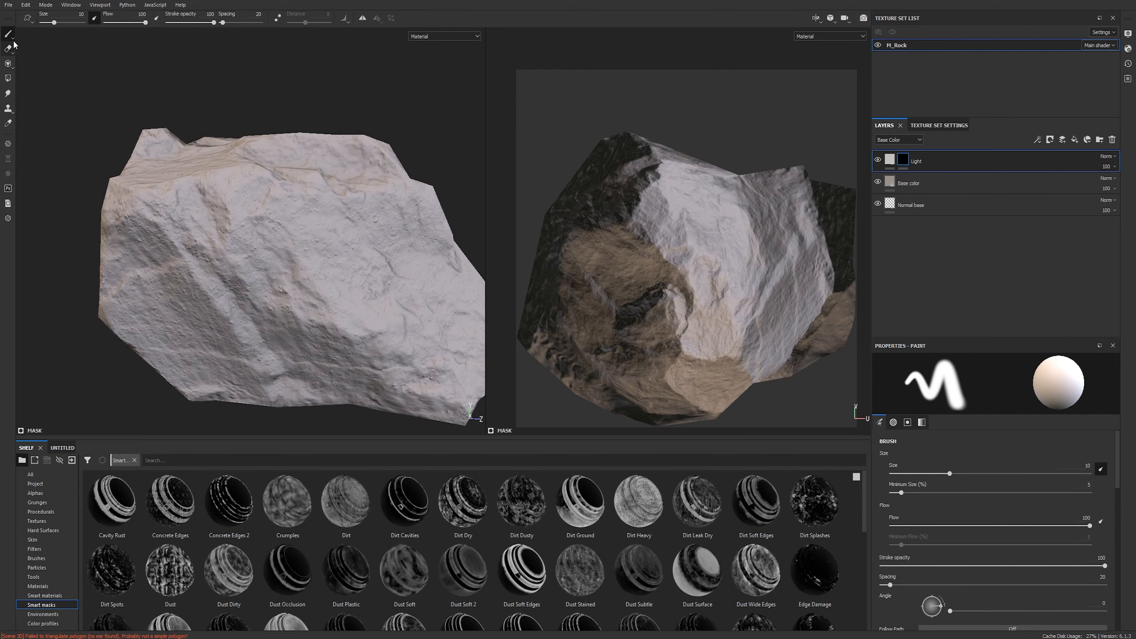
pyautogui.moveTo(308, 246); pyautogui.dragTo(323, 259)
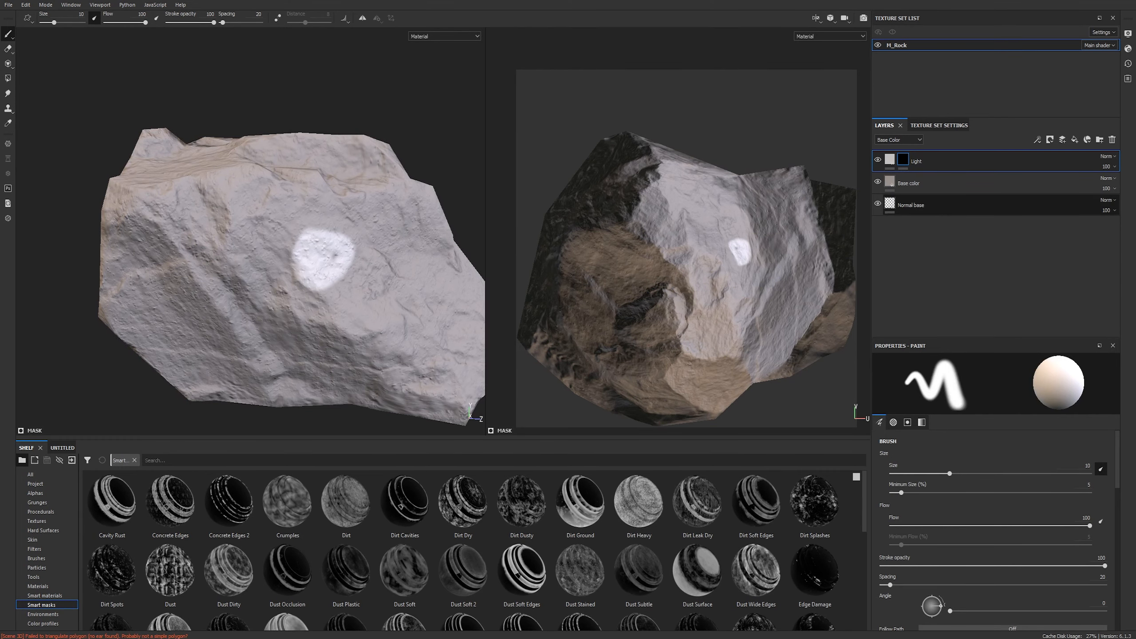
pyautogui.press('c')
pyautogui.press('c')
pyautogui.press('c')
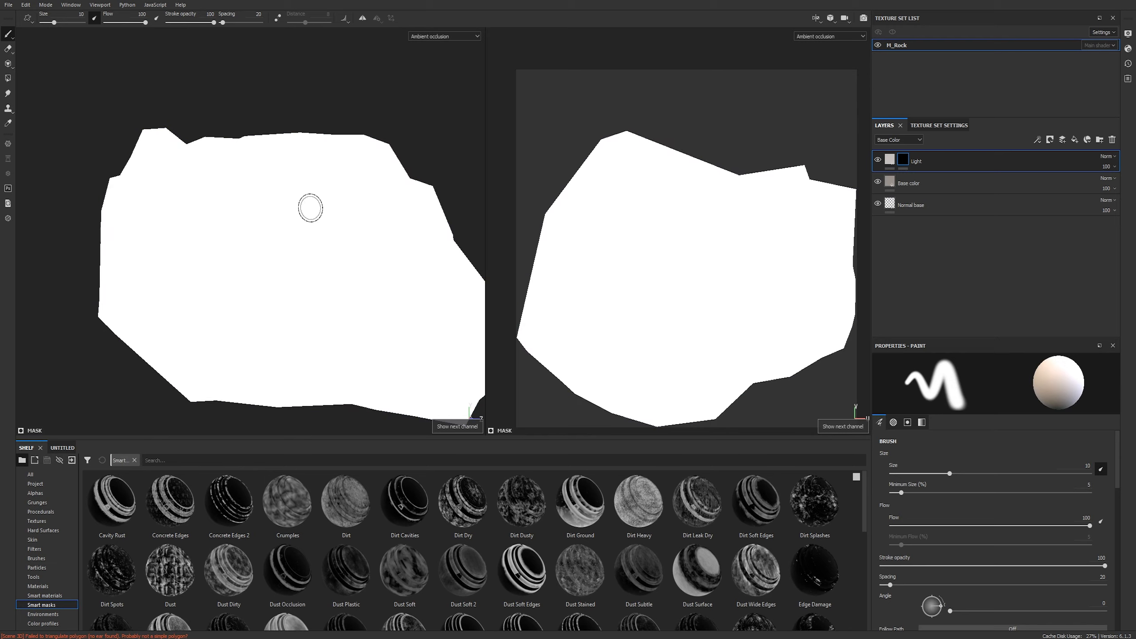
pyautogui.moveTo(327, 258)
pyautogui.mouseDown()
pyautogui.moveTo(341, 255)
pyautogui.moveTo(332, 249)
pyautogui.mouseUp()
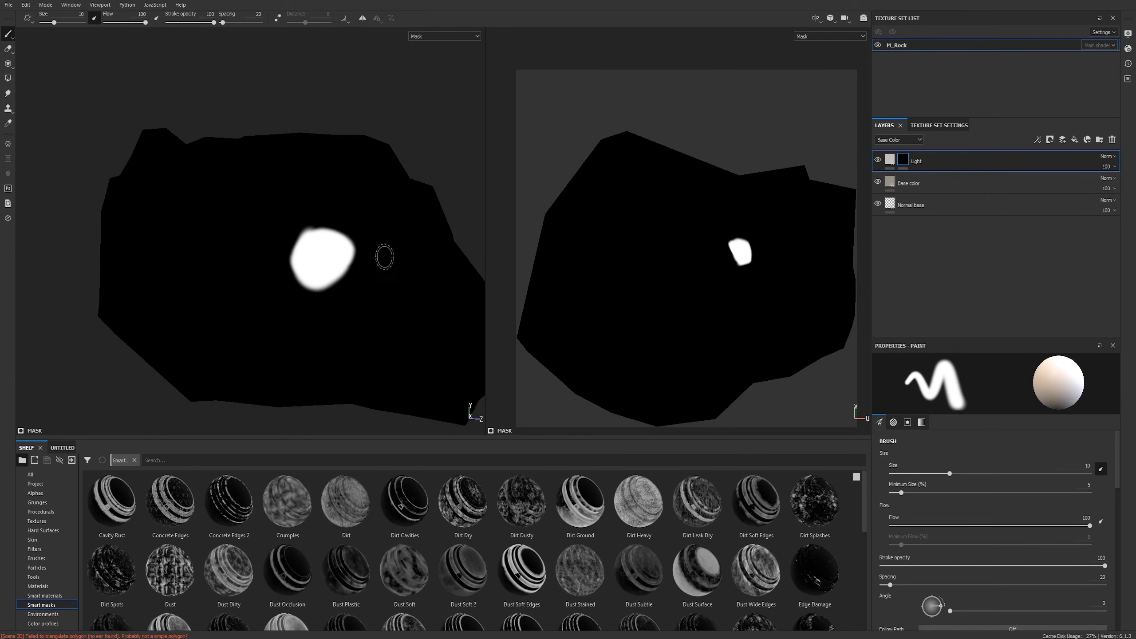
pyautogui.press('m')
pyautogui.press('e')
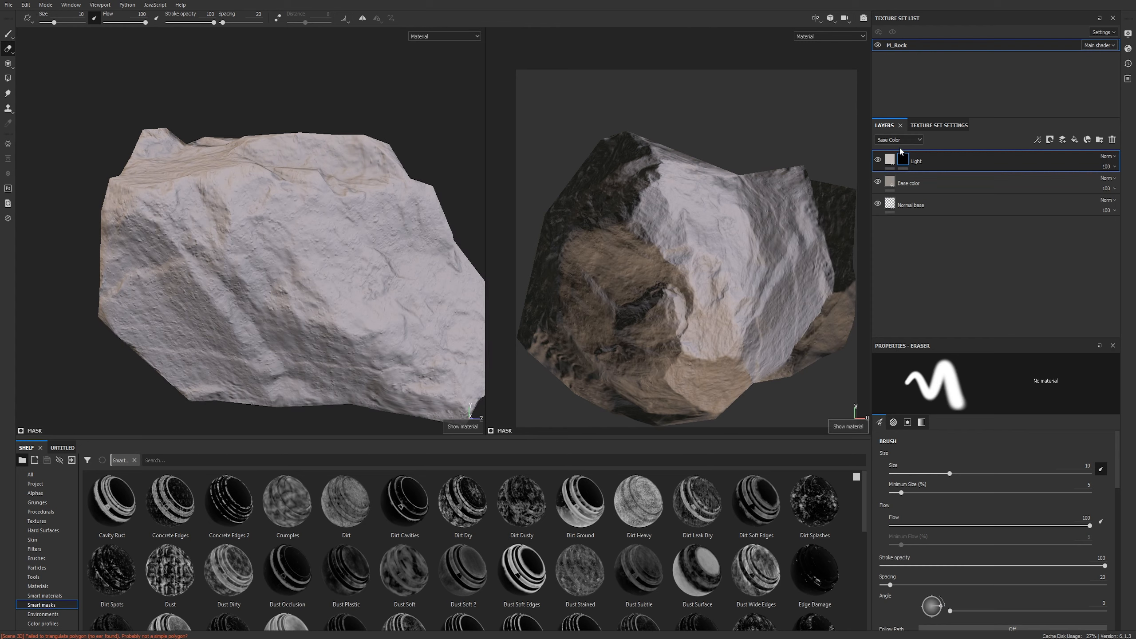
# Add a fill effect to the Light layer's mask and assign the project's Curvature M_Rock map as its grayscale input.
pyautogui.click(1036, 140)
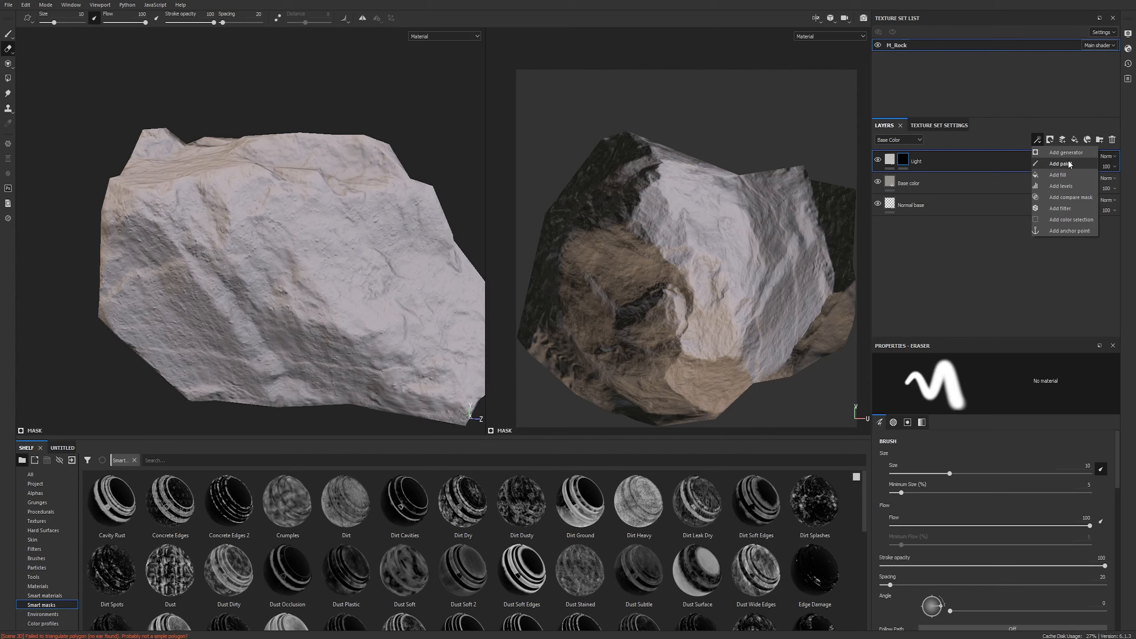
pyautogui.click(1059, 175)
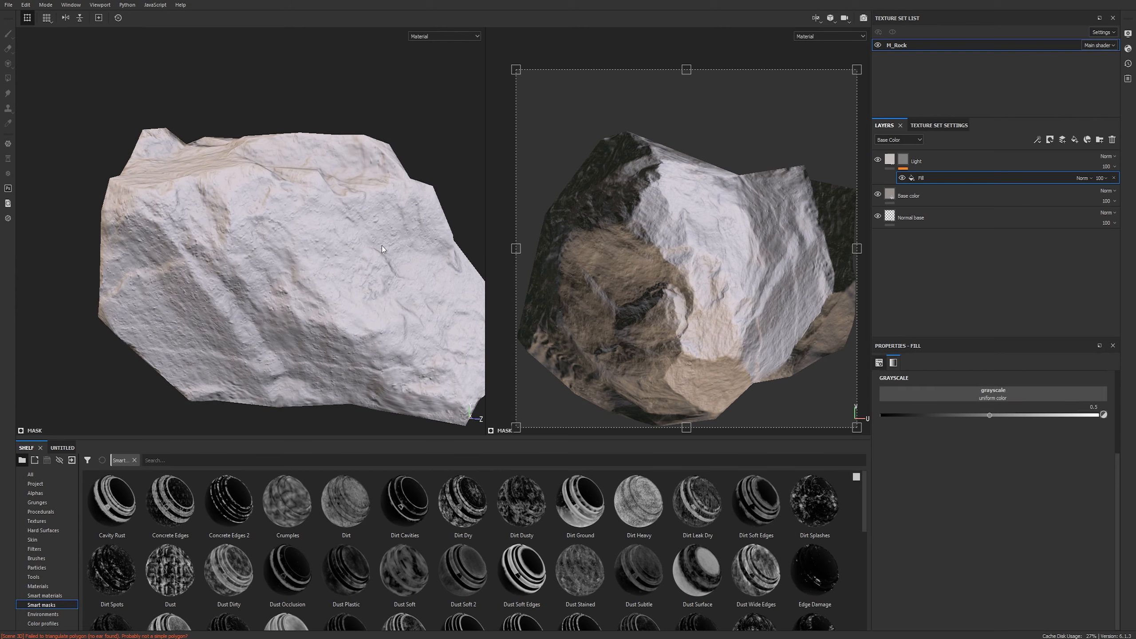
pyautogui.scroll(5, 318, 253)
pyautogui.keyDown('alt'); pyautogui.moveTo(296, 219); pyautogui.dragTo(197, 217); pyautogui.keyUp('alt')
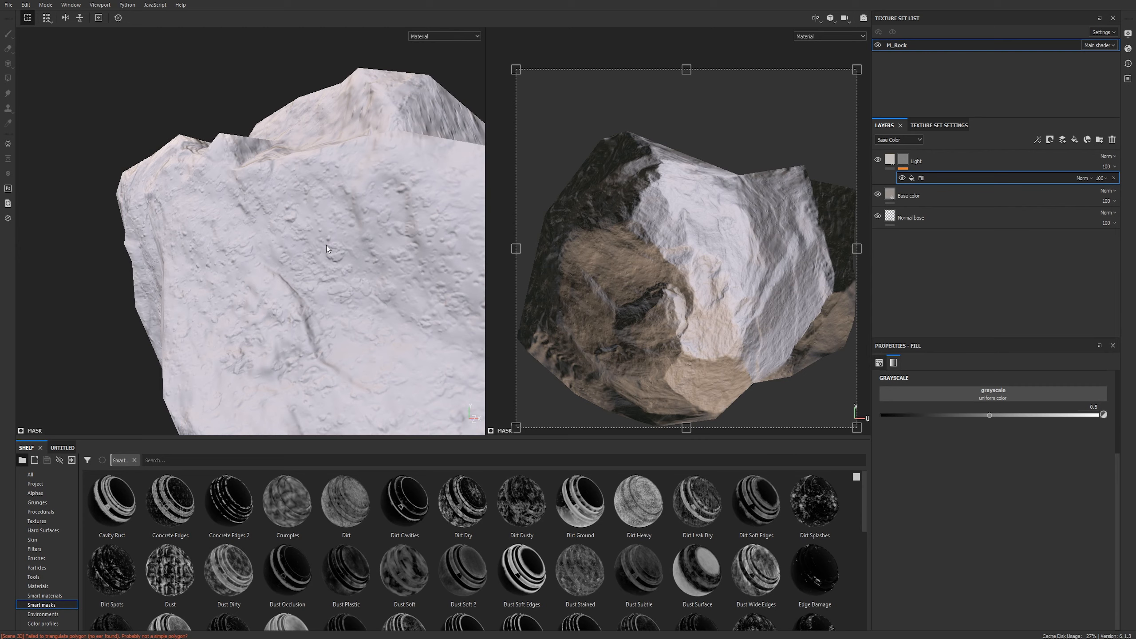
pyautogui.click(35, 484)
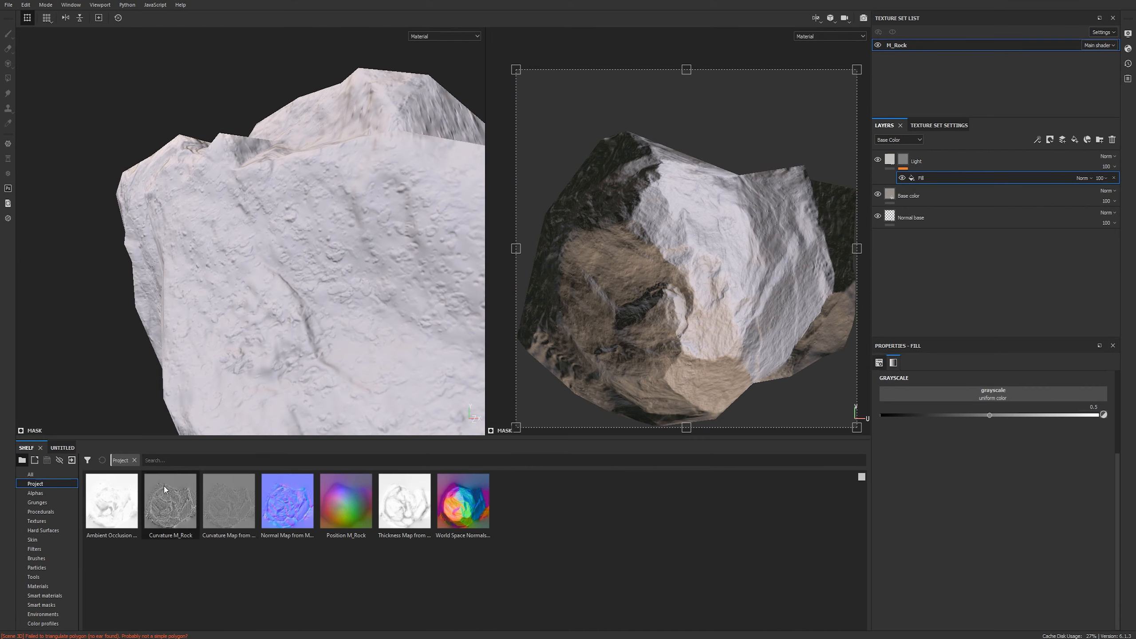
pyautogui.moveTo(176, 511)
pyautogui.mouseDown()
pyautogui.moveTo(800, 478)
pyautogui.moveTo(980, 393)
pyautogui.mouseUp()
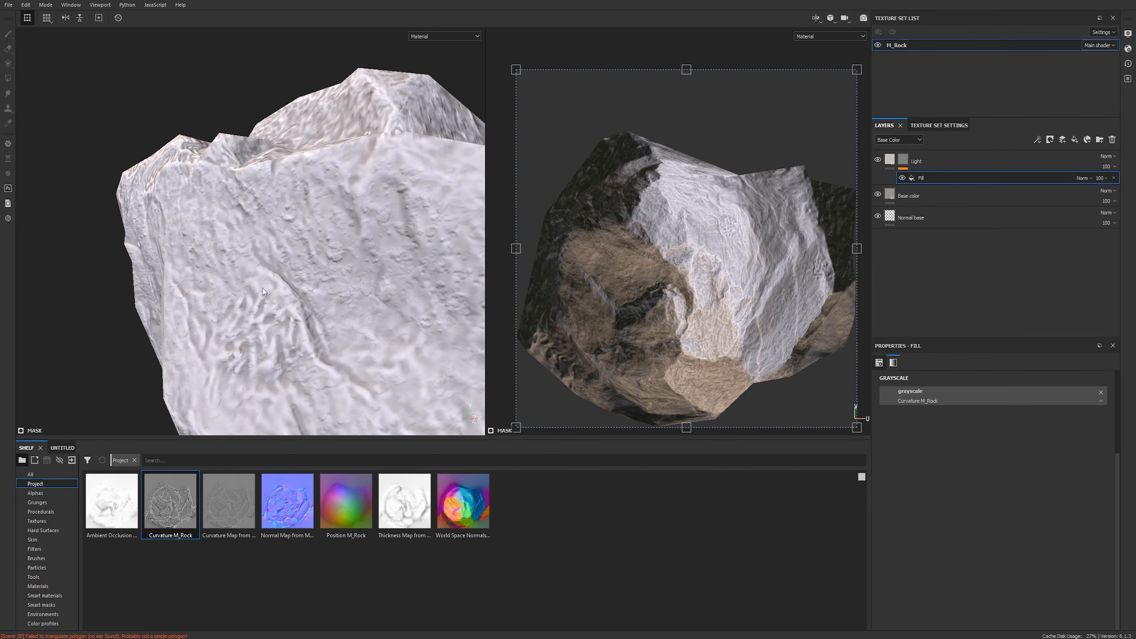
# Raise the Light fill's base color saturation to 1.000 for a vivid orange and inspect the curvature mask's coverage on the rock.
pyautogui.click(890, 160)
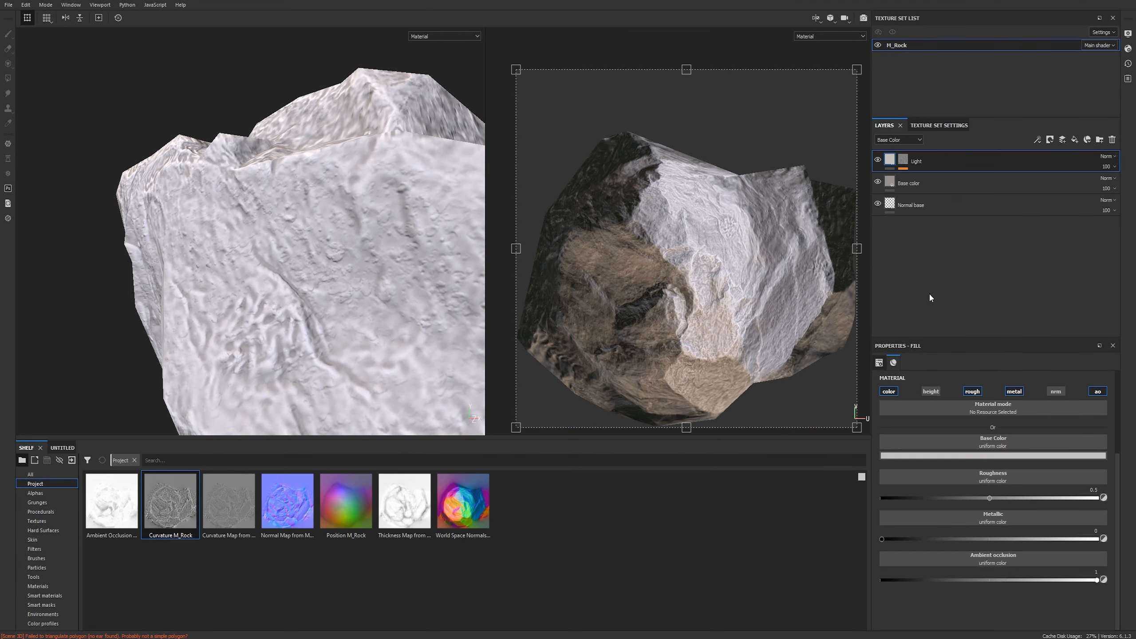
pyautogui.click(997, 456)
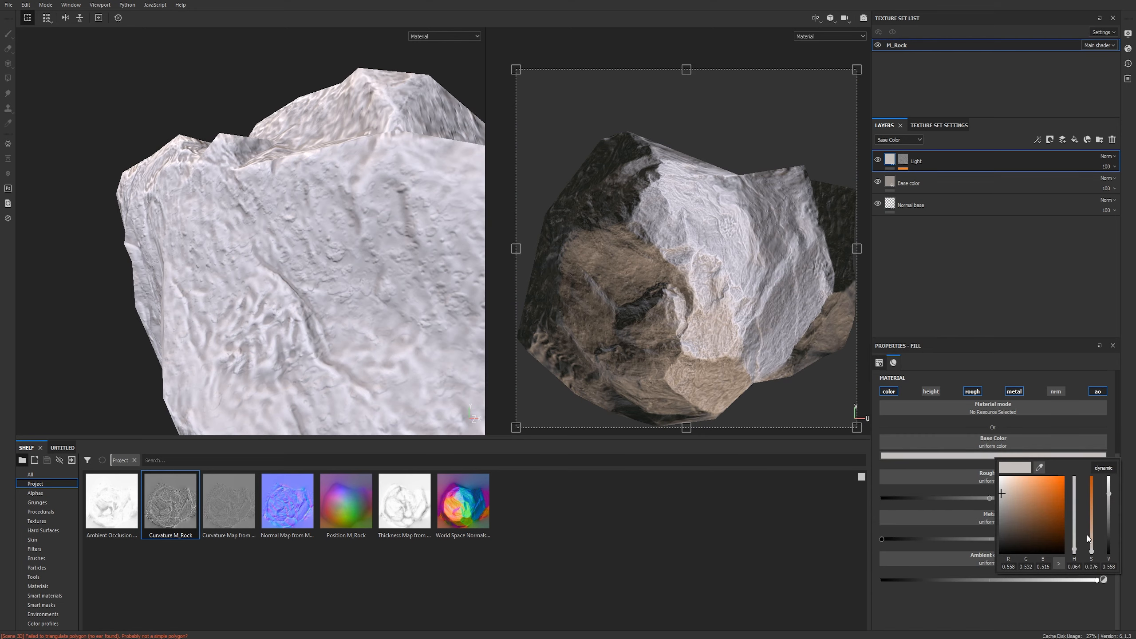
pyautogui.moveTo(1091, 551); pyautogui.dragTo(1094, 427)
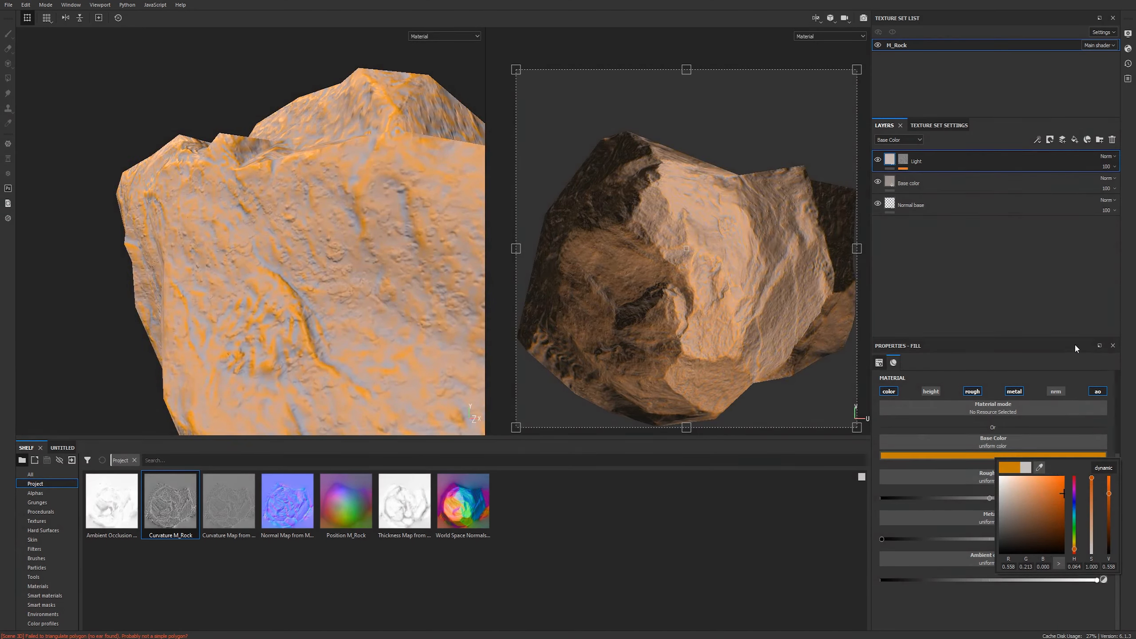
pyautogui.keyDown('alt'); pyautogui.moveTo(271, 229); pyautogui.dragTo(157, 231); pyautogui.keyUp('alt')
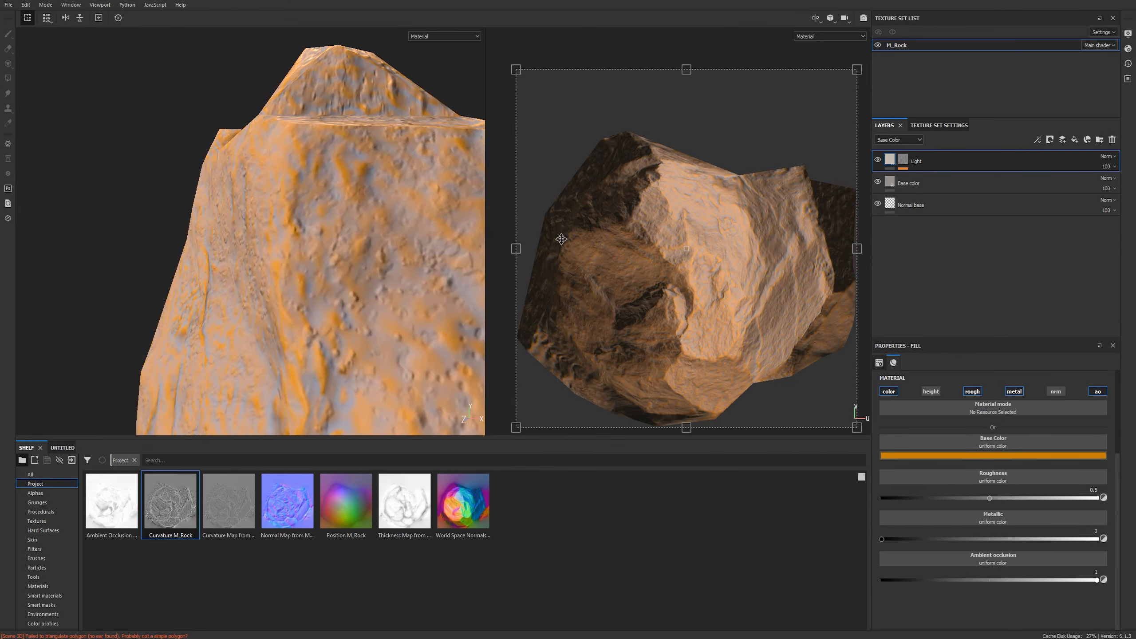
# Inspect the Light layer's curvature mask on the rock in the mask view and return to the material view.
pyautogui.keyDown('alt'); pyautogui.click(903, 160); pyautogui.keyUp('alt')
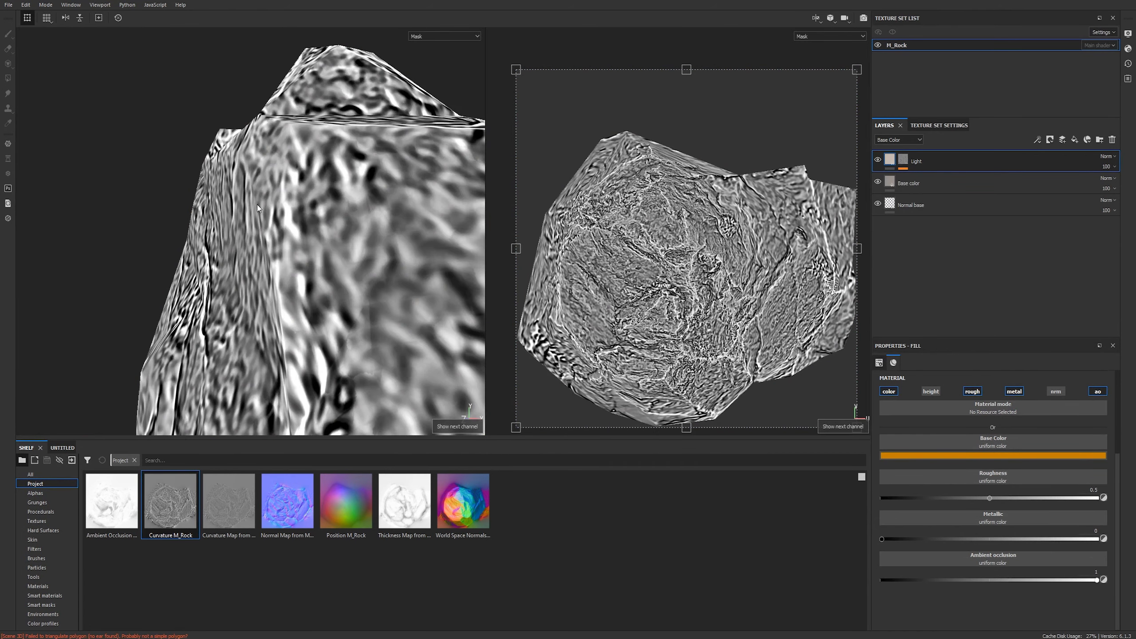
pyautogui.moveTo(259, 208)
pyautogui.keyDown('alt'); pyautogui.mouseDown(button='right')
pyautogui.moveTo(303, 219)
pyautogui.moveTo(268, 211)
pyautogui.mouseUp(button='right'); pyautogui.keyUp('alt')
pyautogui.keyDown('alt'); pyautogui.moveTo(269, 211); pyautogui.dragTo(404, 292); pyautogui.keyUp('alt')
pyautogui.press('m')
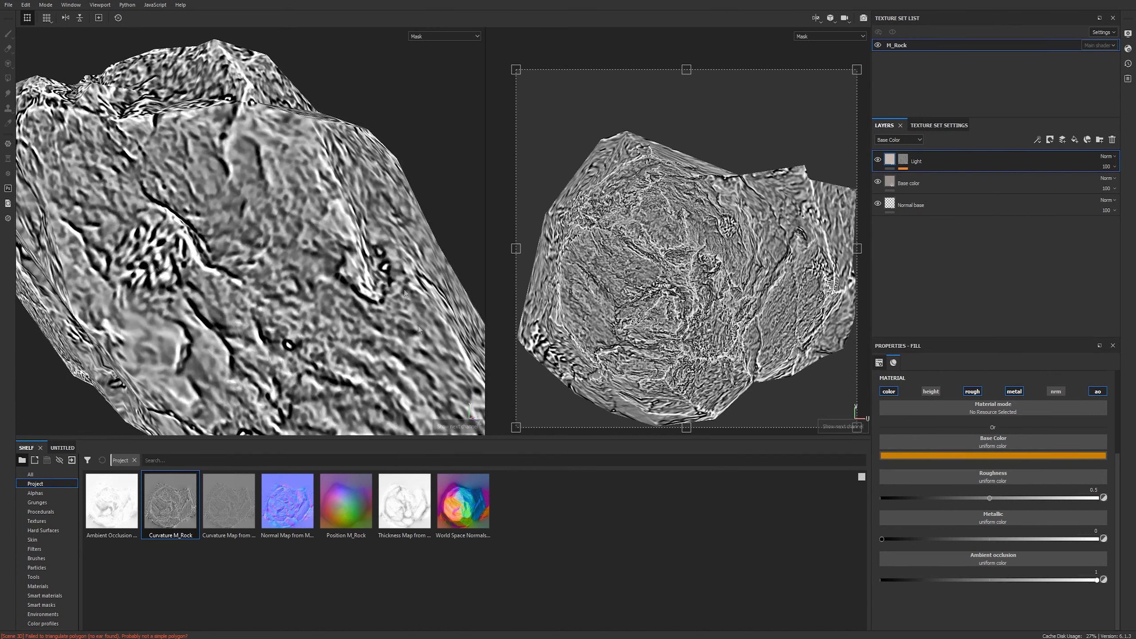
# Add a levels effect above the curvature fill in the Light layer's mask.
pyautogui.click(903, 160)
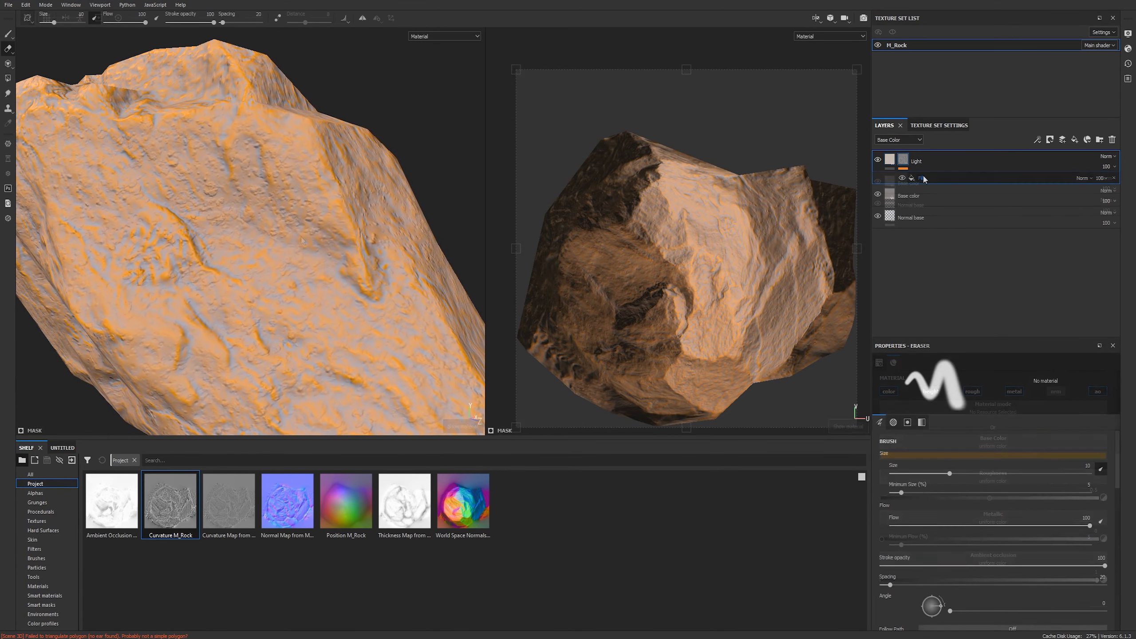
pyautogui.click(921, 178)
pyautogui.click(1038, 140)
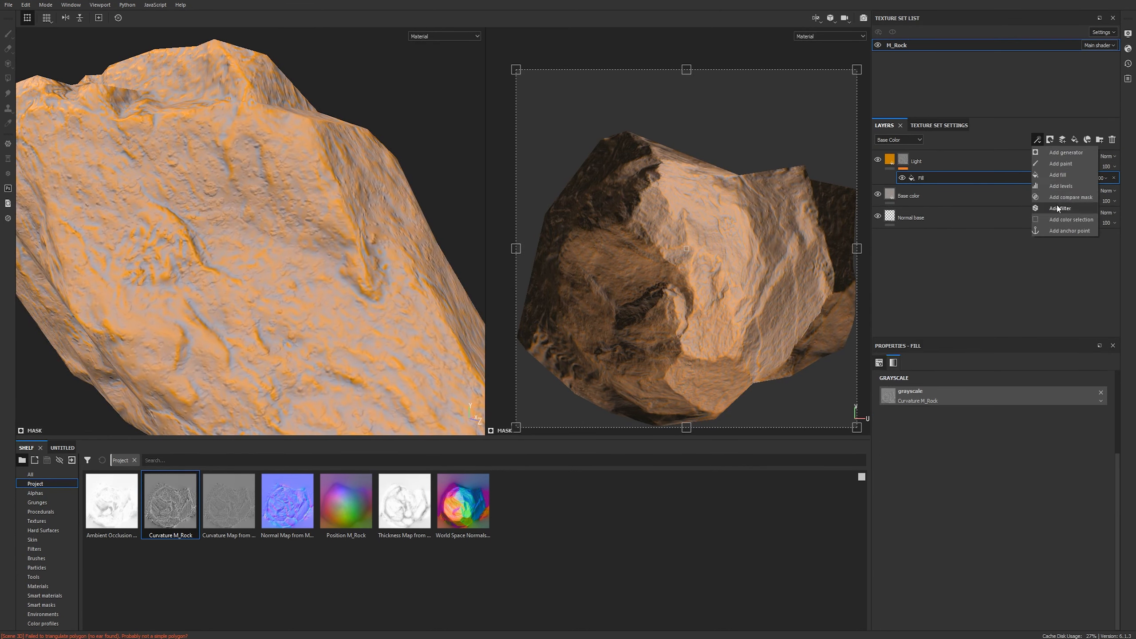
pyautogui.click(1056, 186)
# Hide the Normal base layer and examine the orange curvature coverage on the rock from several angles.
pyautogui.keyDown('alt'); pyautogui.moveTo(329, 197); pyautogui.dragTo(272, 233); pyautogui.keyUp('alt')
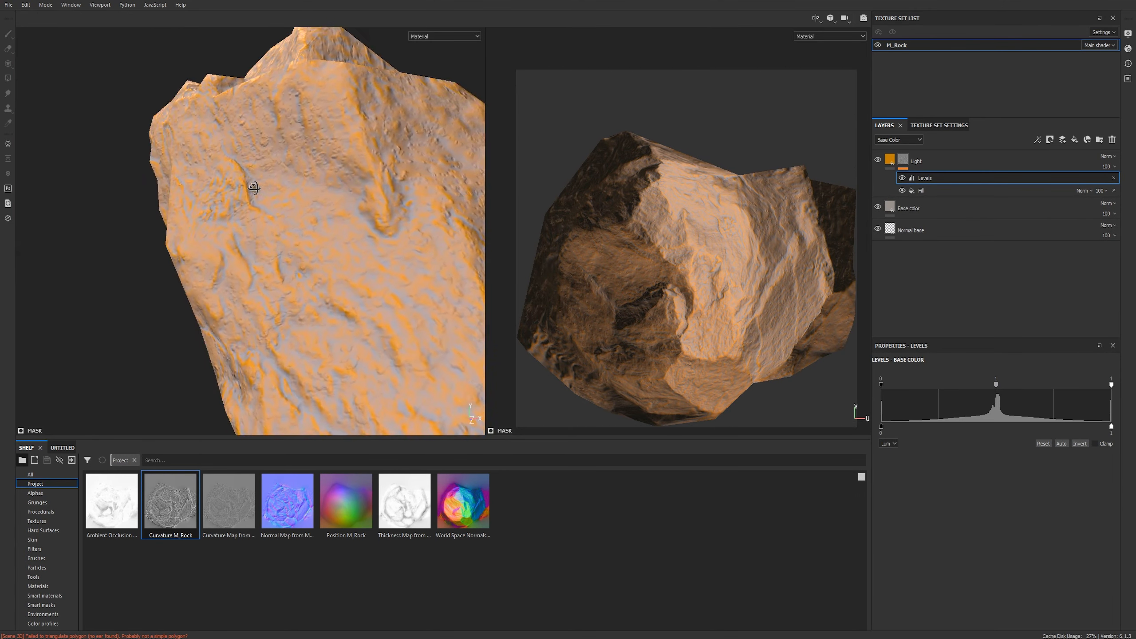
pyautogui.keyDown('alt'); pyautogui.moveTo(272, 234); pyautogui.dragTo(376, 228, button='right'); pyautogui.keyUp('alt')
pyautogui.keyDown('alt'); pyautogui.moveTo(376, 228); pyautogui.dragTo(206, 215); pyautogui.keyUp('alt')
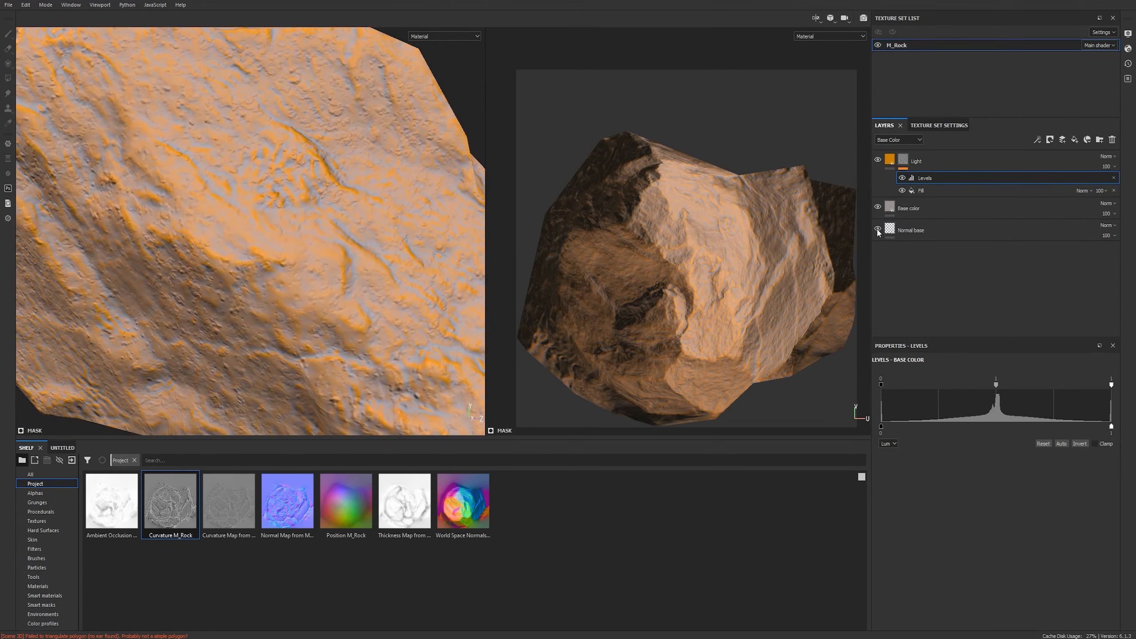
pyautogui.keyDown('alt'); pyautogui.moveTo(305, 253); pyautogui.dragTo(184, 190); pyautogui.keyUp('alt')
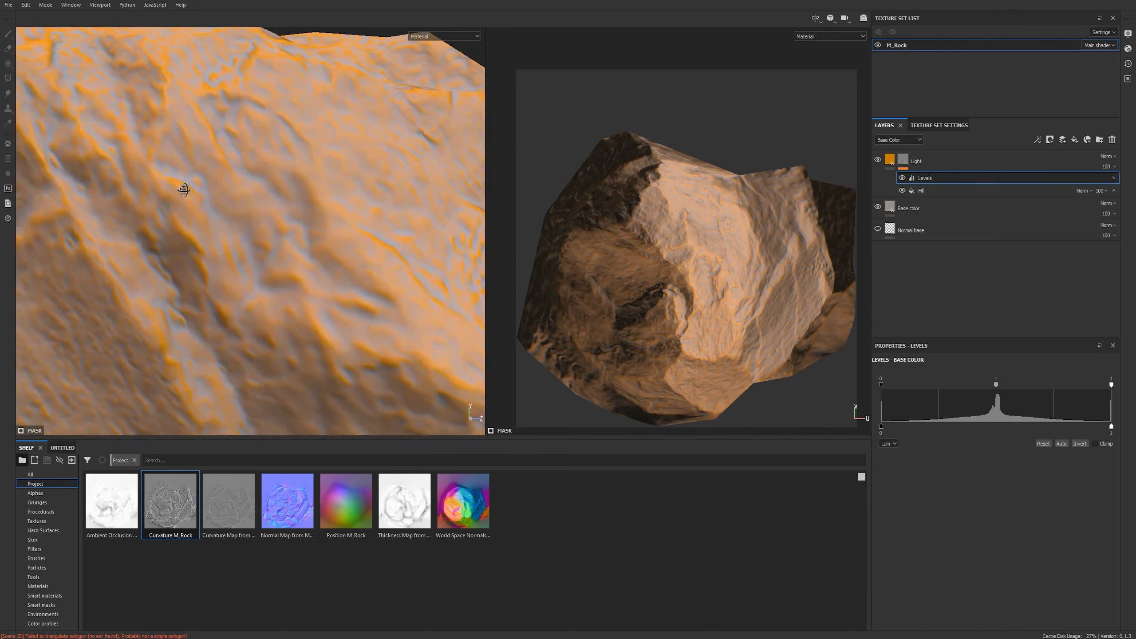
pyautogui.scroll(2, 333, 176)
pyautogui.scroll(-6, 333, 177)
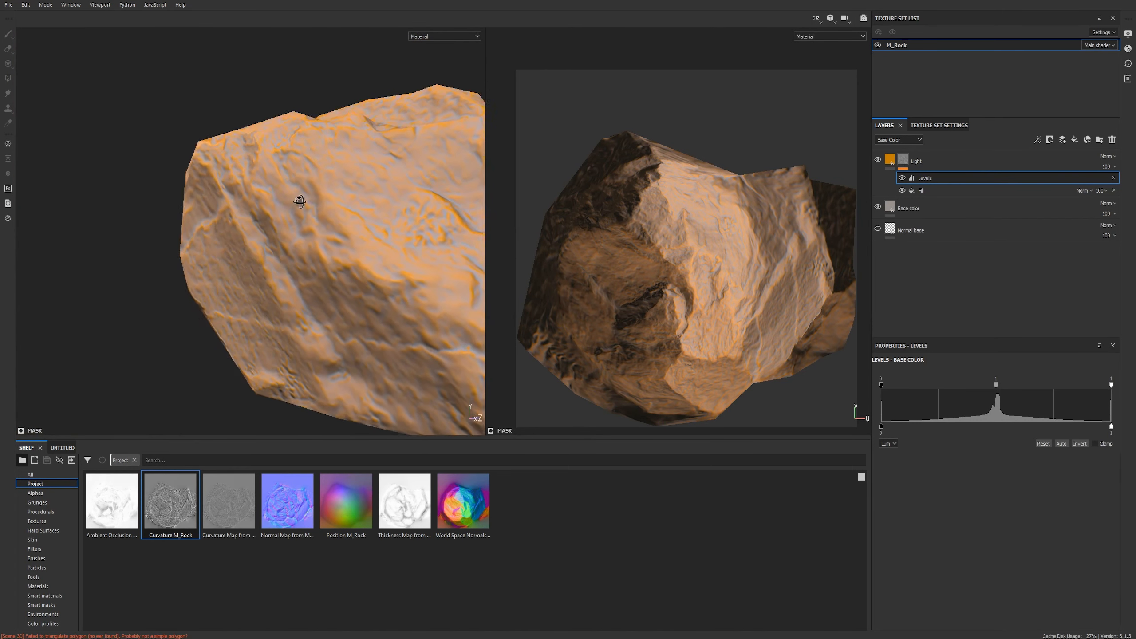
pyautogui.keyDown('alt'); pyautogui.moveTo(299, 197); pyautogui.dragTo(224, 186); pyautogui.keyUp('alt')
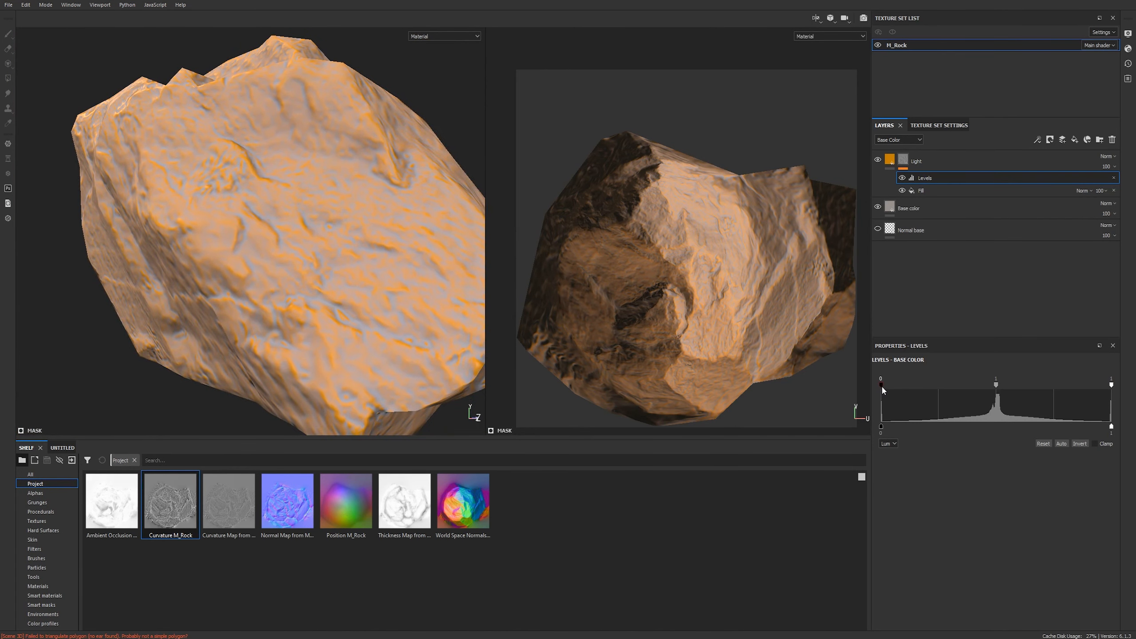
# Tighten the Light mask's levels by raising the input black point to 0.434 and lowering the output white point to about 0.6.
pyautogui.moveTo(882, 385); pyautogui.dragTo(1015, 386)
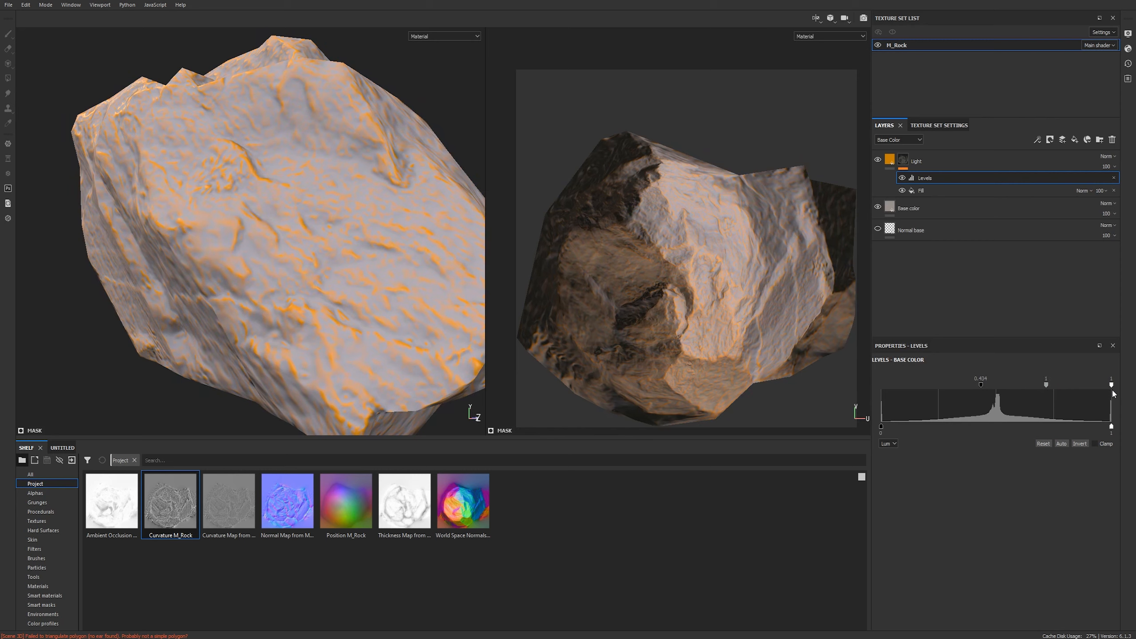
pyautogui.moveTo(1113, 389); pyautogui.dragTo(1079, 386)
pyautogui.hotkey('ctrl', 'z')
pyautogui.moveTo(1009, 426)
pyautogui.mouseDown()
pyautogui.moveTo(1089, 428)
pyautogui.moveTo(1018, 427)
pyautogui.mouseUp()
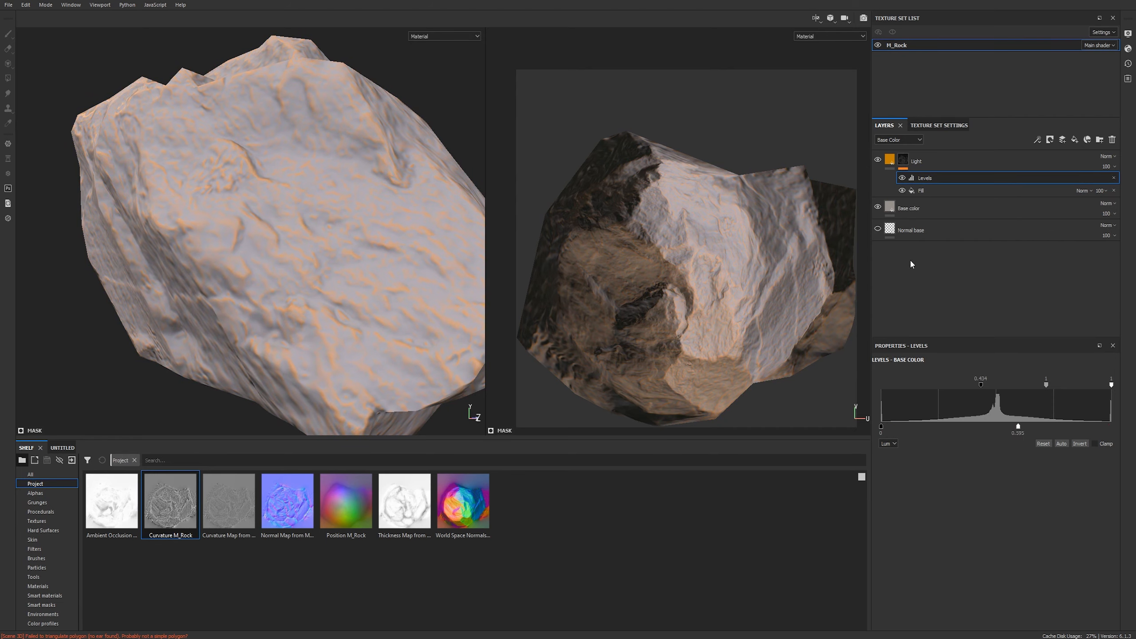
# Desaturate the Light fill's base color to a pale beige, show the Normal base layer again and check the rock up close.
pyautogui.click(890, 161)
pyautogui.click(991, 454)
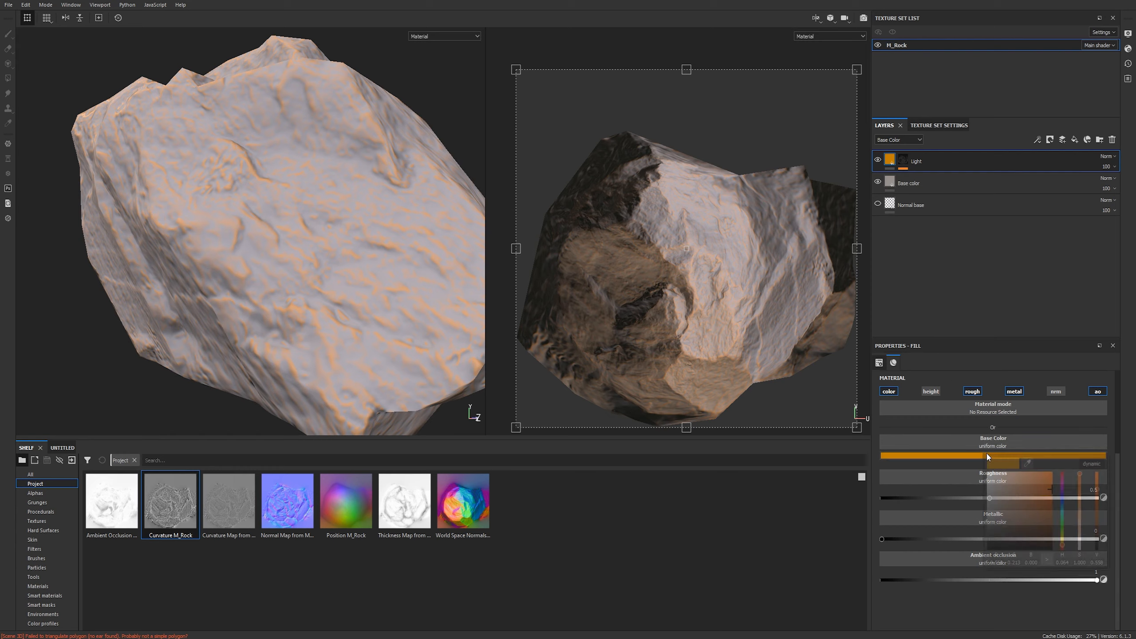
pyautogui.moveTo(1081, 476); pyautogui.dragTo(1079, 542)
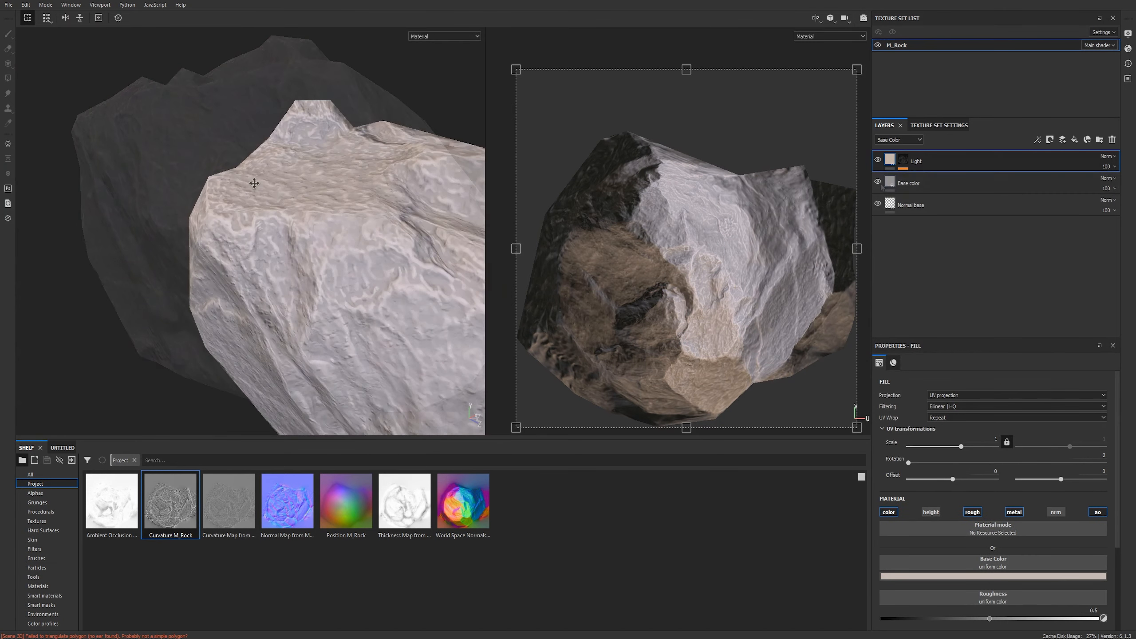
pyautogui.keyDown('alt'); pyautogui.moveTo(253, 182); pyautogui.dragTo(510, 306, button='right'); pyautogui.keyUp('alt')
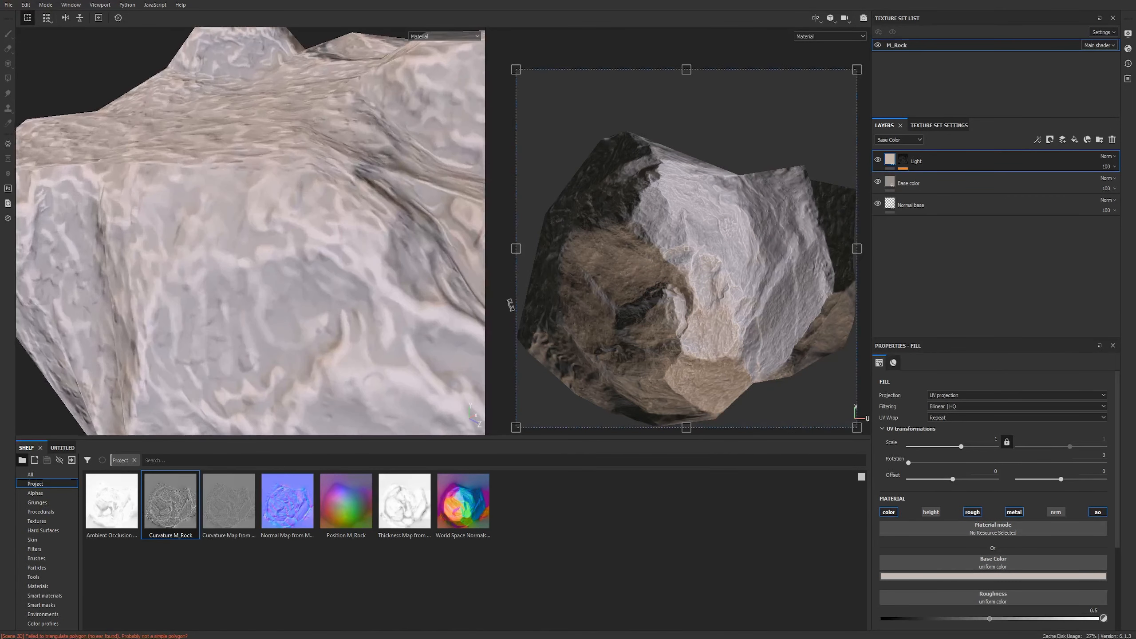
pyautogui.keyDown('alt'); pyautogui.moveTo(250, 309); pyautogui.dragTo(286, 210); pyautogui.keyUp('alt')
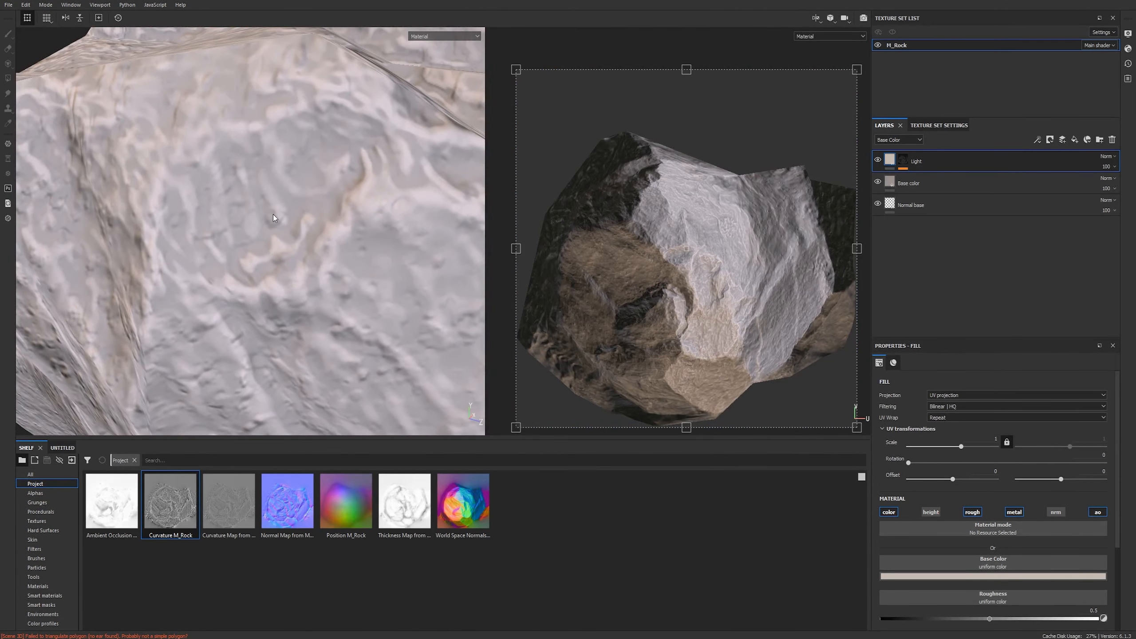
# Add an anchor point to the Normal base layer.
pyautogui.click(921, 208)
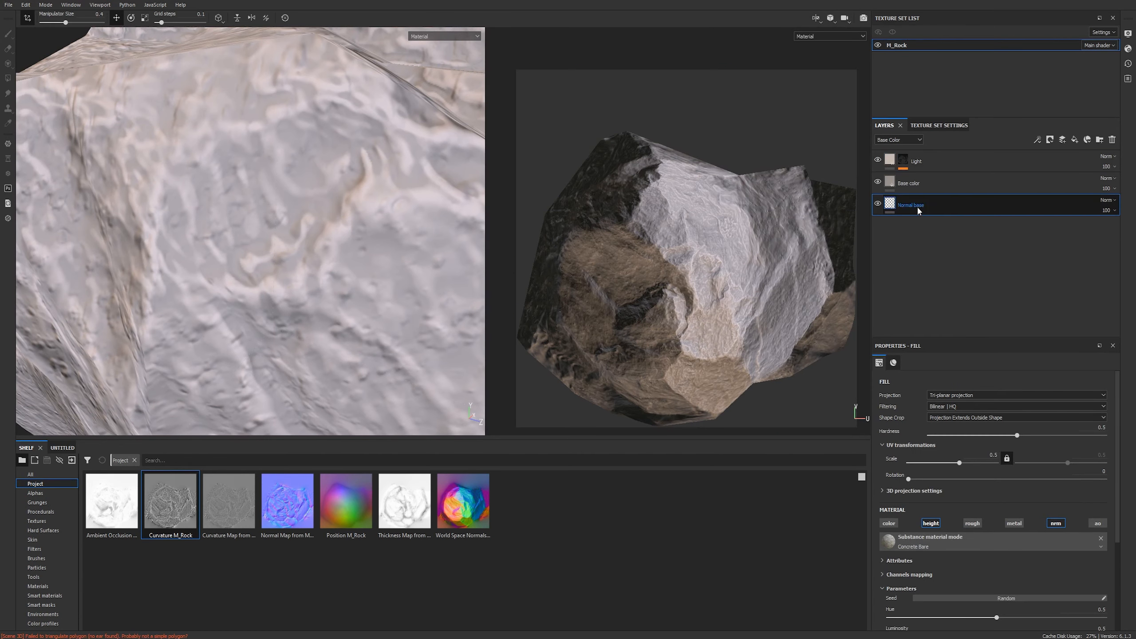
pyautogui.rightClick(929, 213)
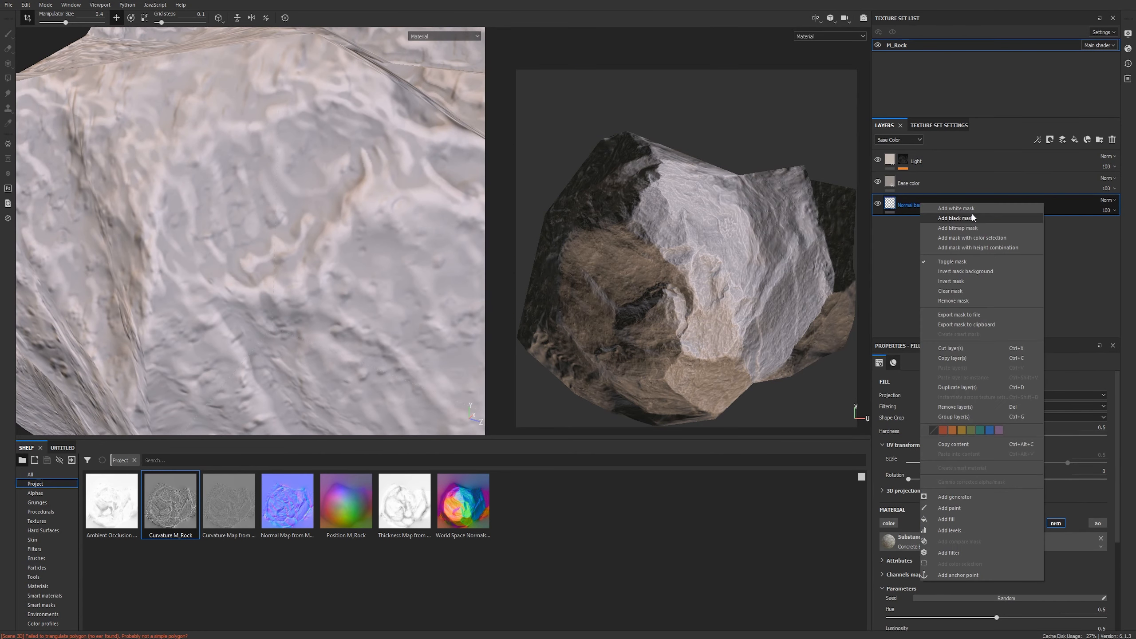
pyautogui.click(1079, 269)
pyautogui.click(1037, 139)
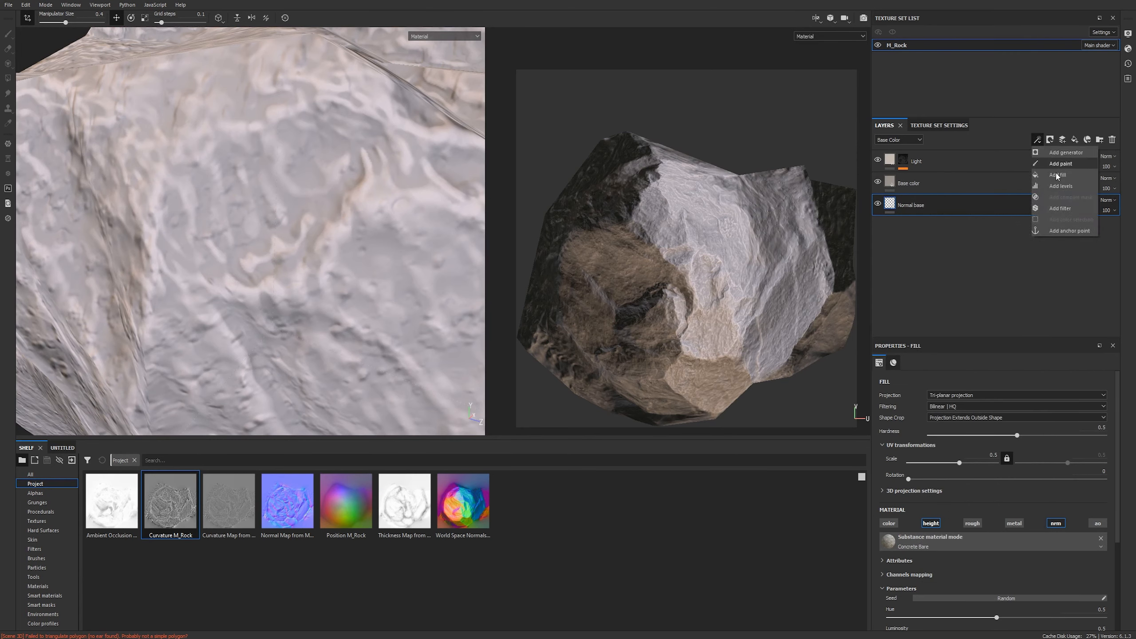
pyautogui.click(1076, 231)
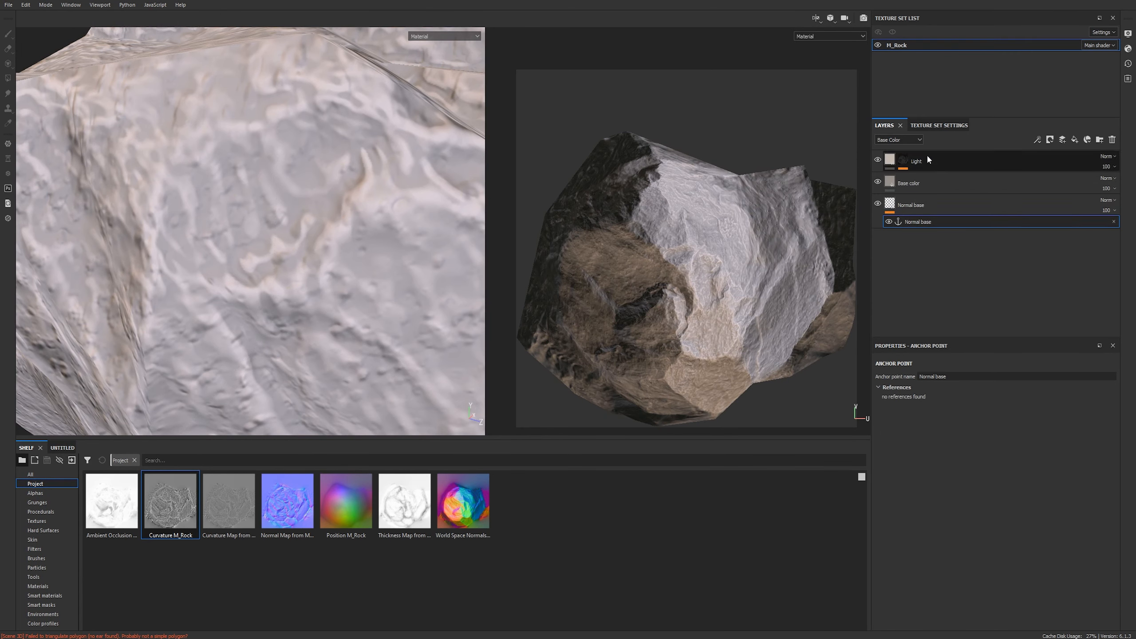
# Add a generator above the levels effect in the Light layer's mask and choose Curvature as its type.
pyautogui.click(900, 159)
pyautogui.click(936, 177)
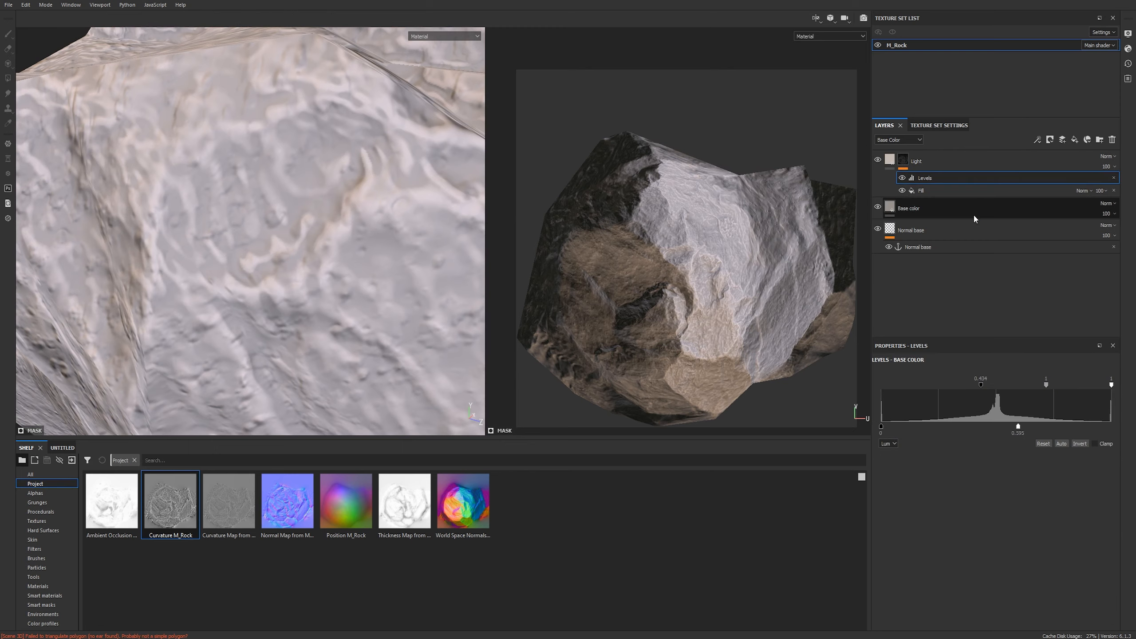
pyautogui.click(1037, 140)
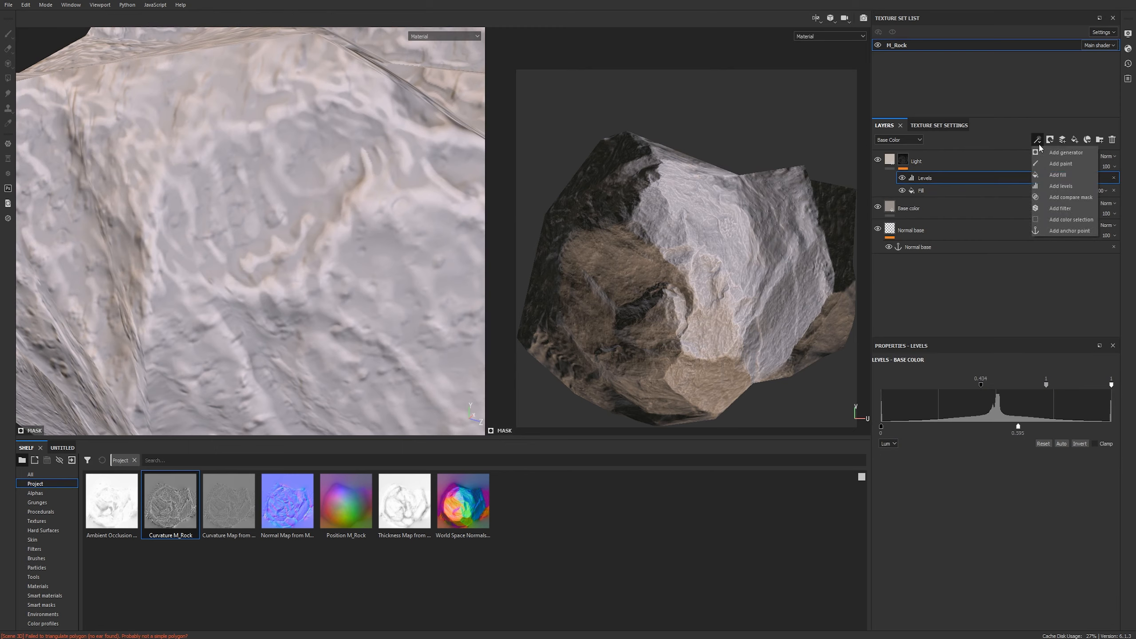
pyautogui.click(1068, 153)
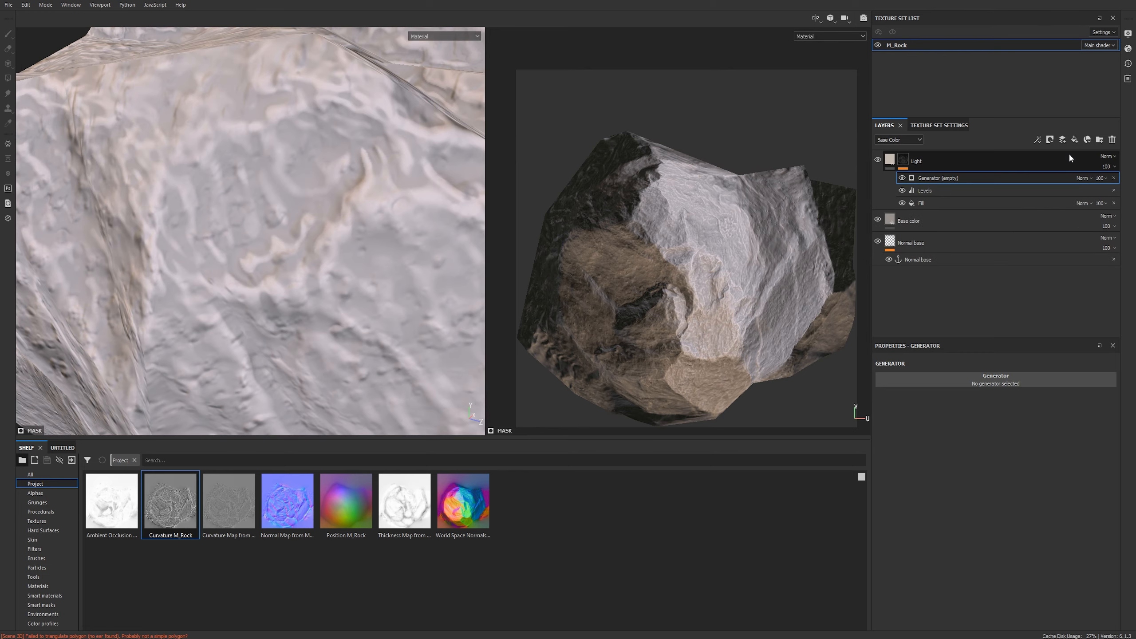
pyautogui.click(1003, 385)
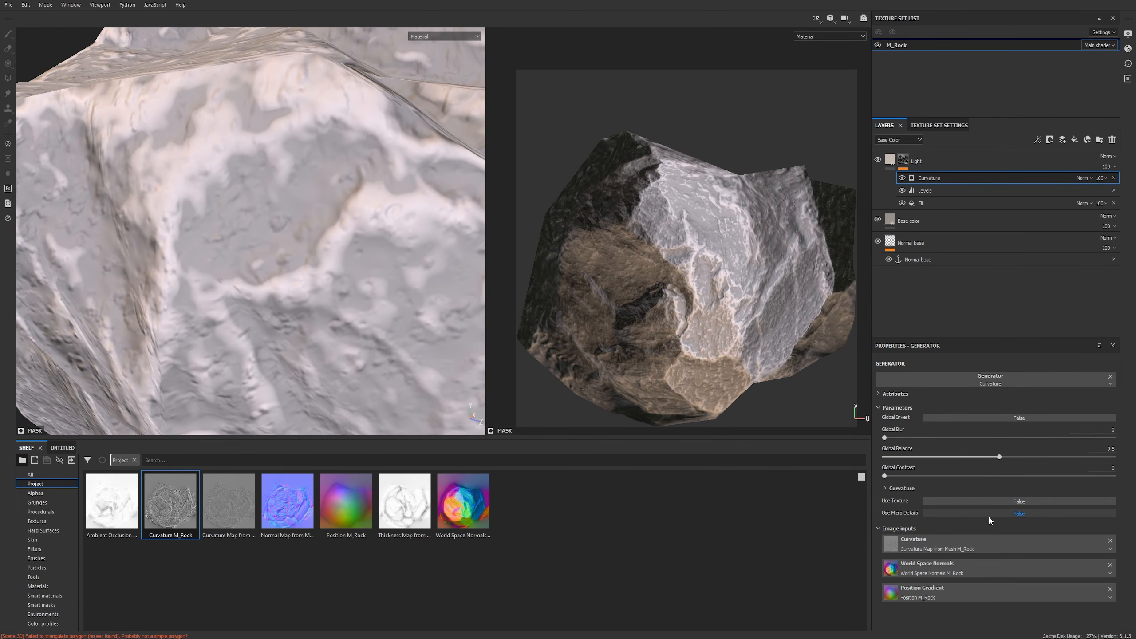
# Enable Use Micro Details on the Curvature generator, hide the mask's Levels and Fill effects, and expand the Micro Details settings.
pyautogui.click(936, 513)
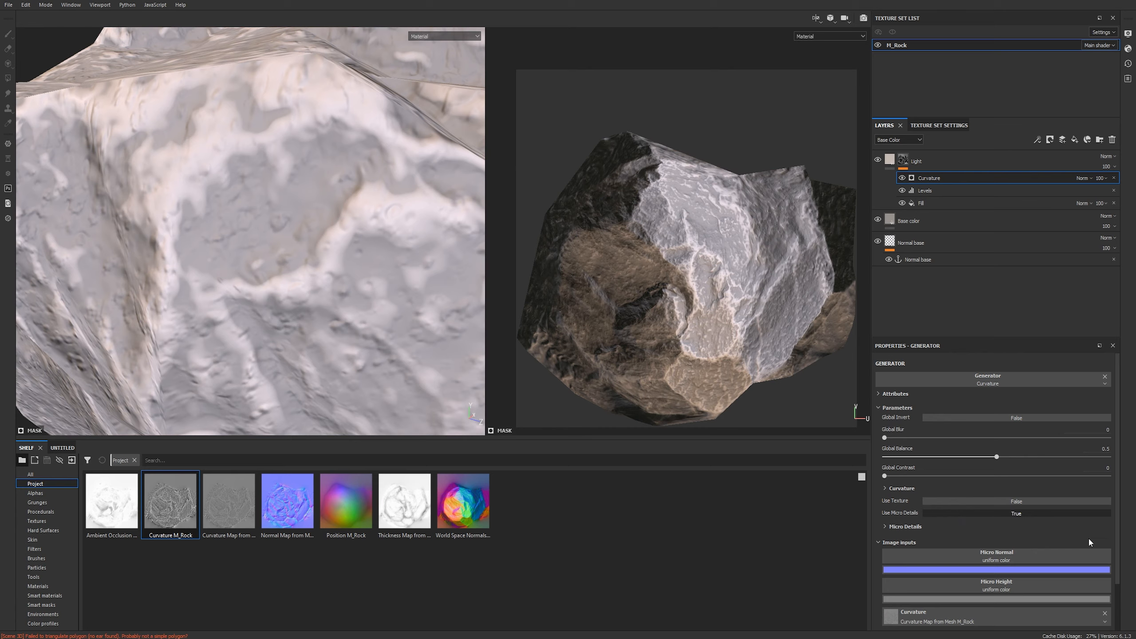
pyautogui.click(902, 203)
pyautogui.scroll(-2, 969, 455)
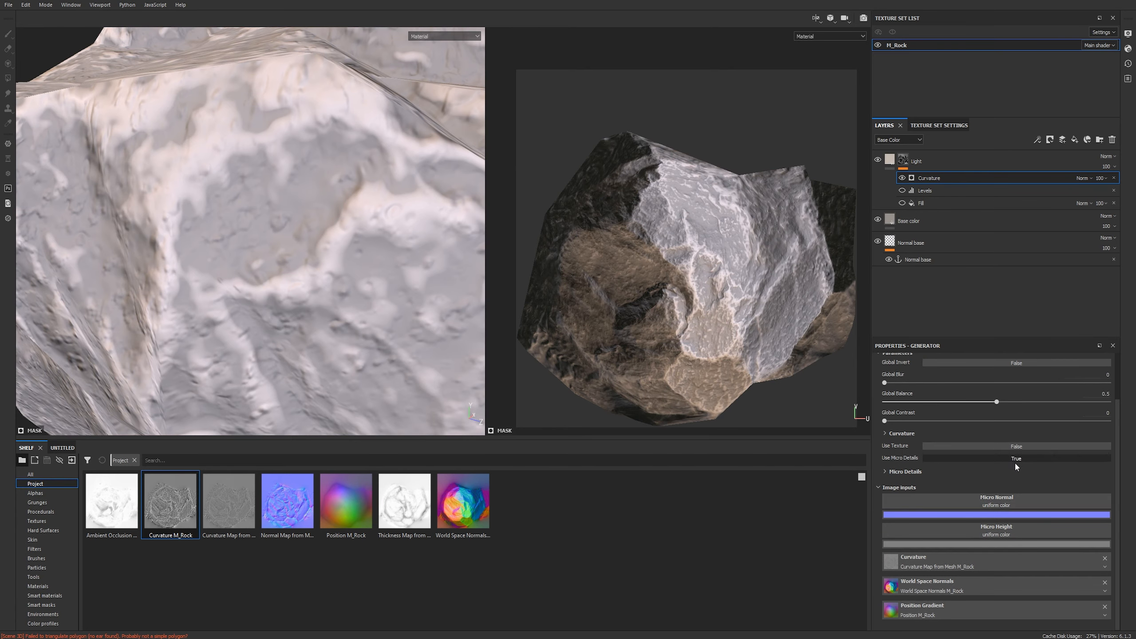
pyautogui.click(884, 471)
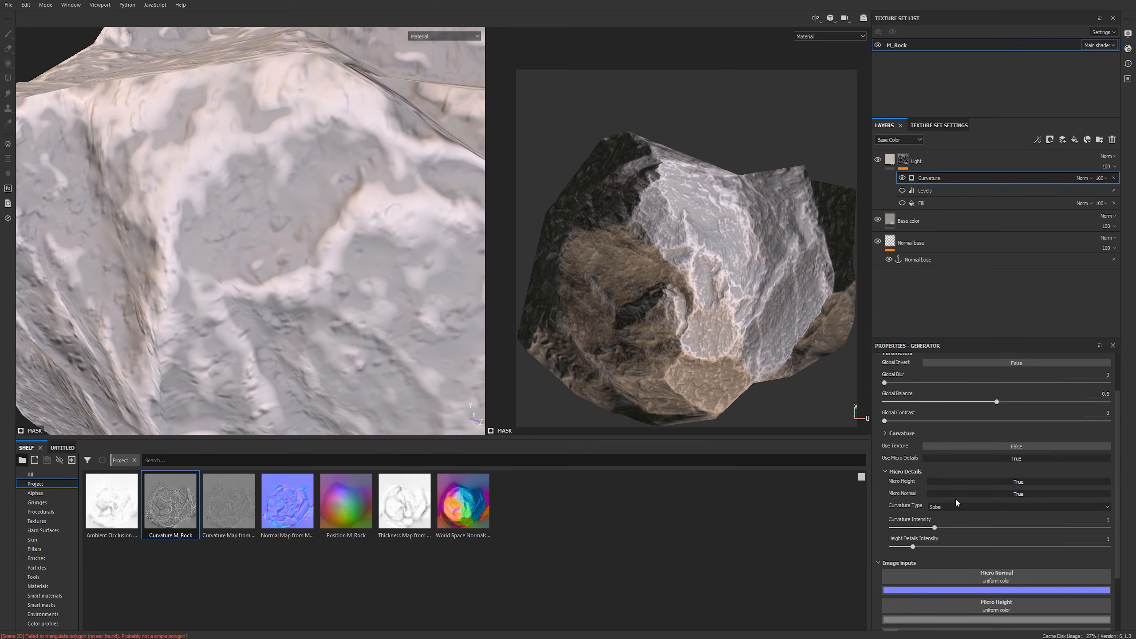
# Assign the Normal base anchor point to the Curvature generator's Micro Height and Micro Normal inputs.
pyautogui.scroll(-1, 946, 510)
pyautogui.scroll(-2, 947, 510)
pyautogui.click(972, 528)
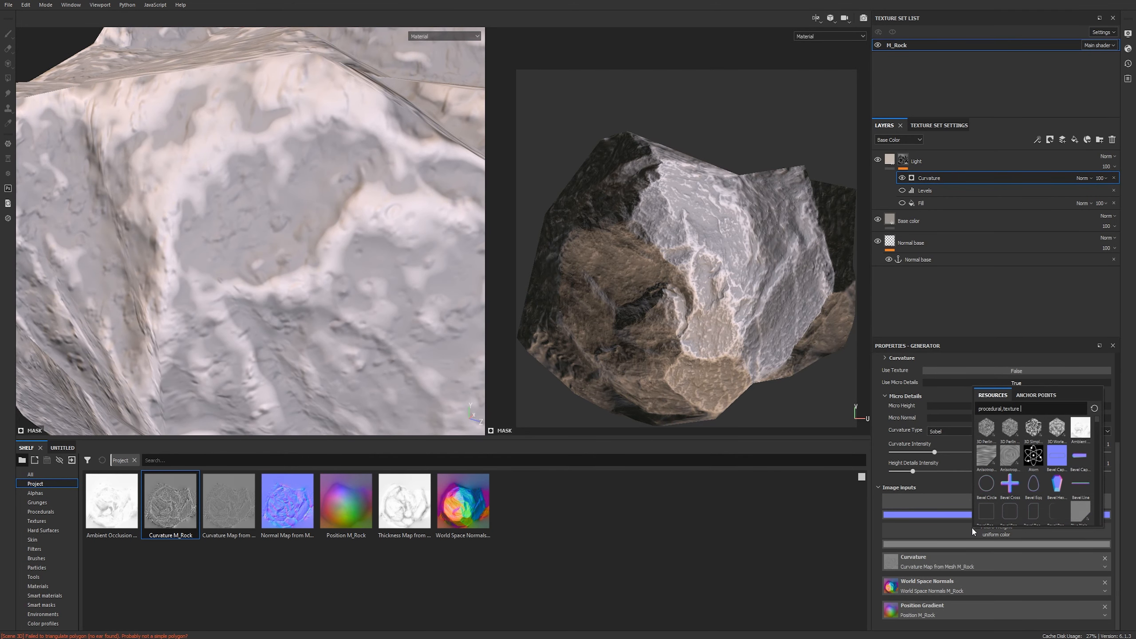
pyautogui.click(1036, 395)
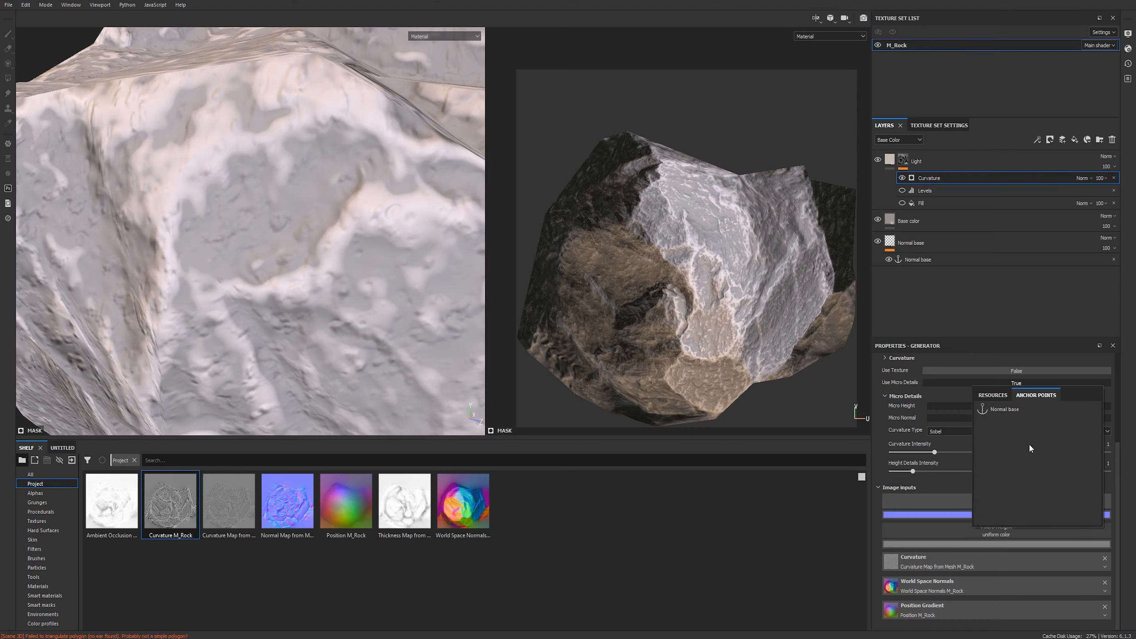
pyautogui.click(1006, 411)
pyautogui.click(1003, 494)
pyautogui.click(1048, 511)
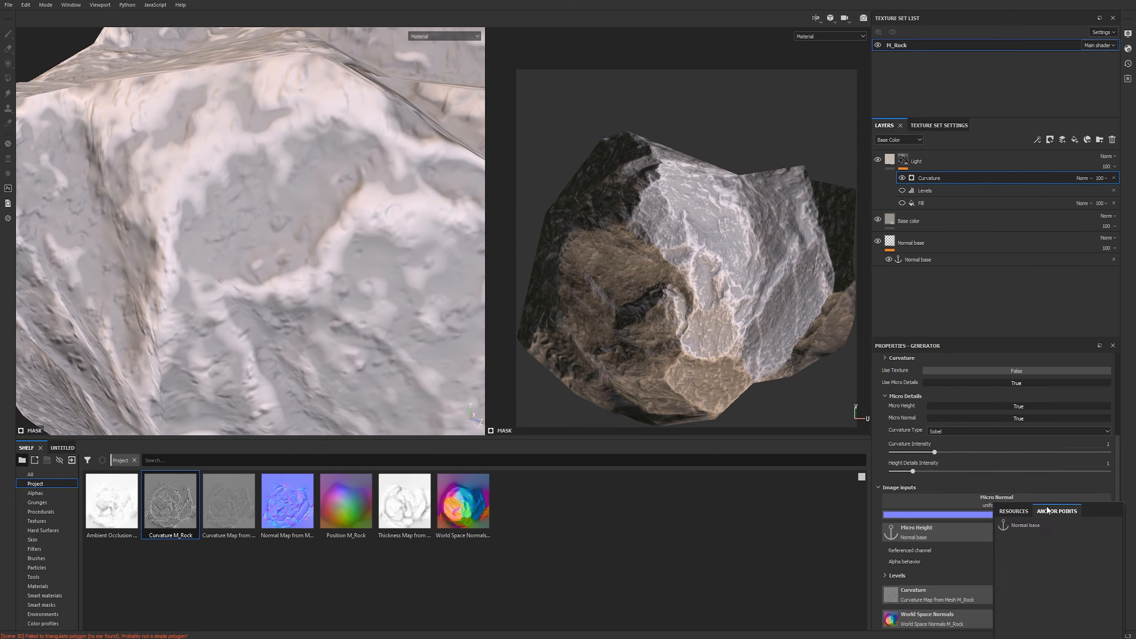
pyautogui.click(1020, 527)
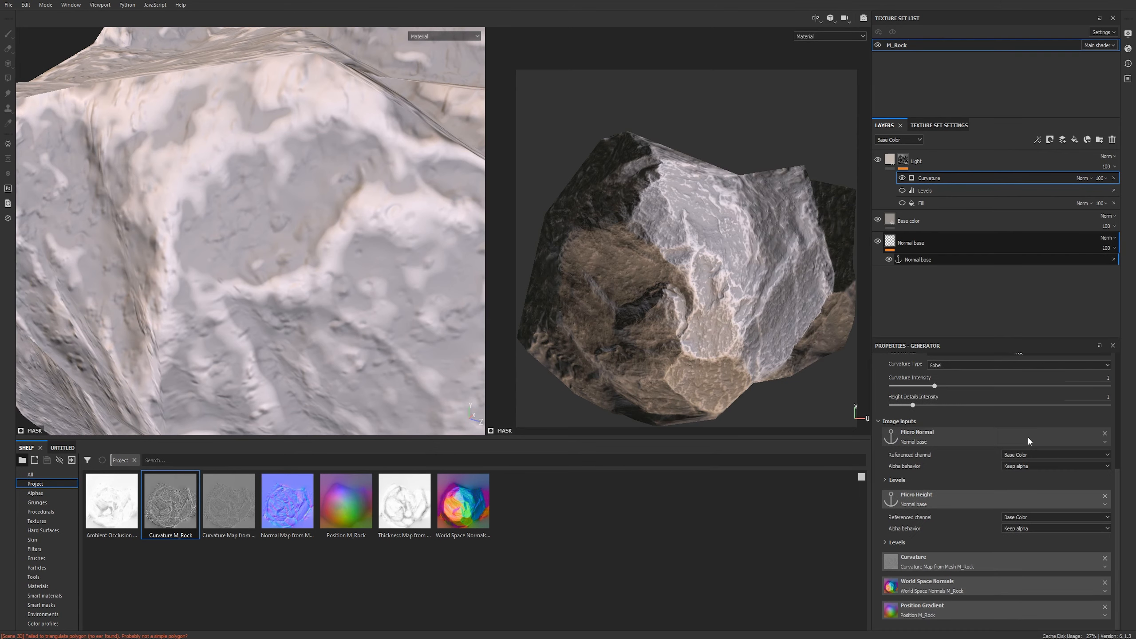
# Reference the Normal channel for Micro Normal and Height for Micro Height, with Curvature Type Standard and Height Details Intensity 10.
pyautogui.scroll(2, 952, 444)
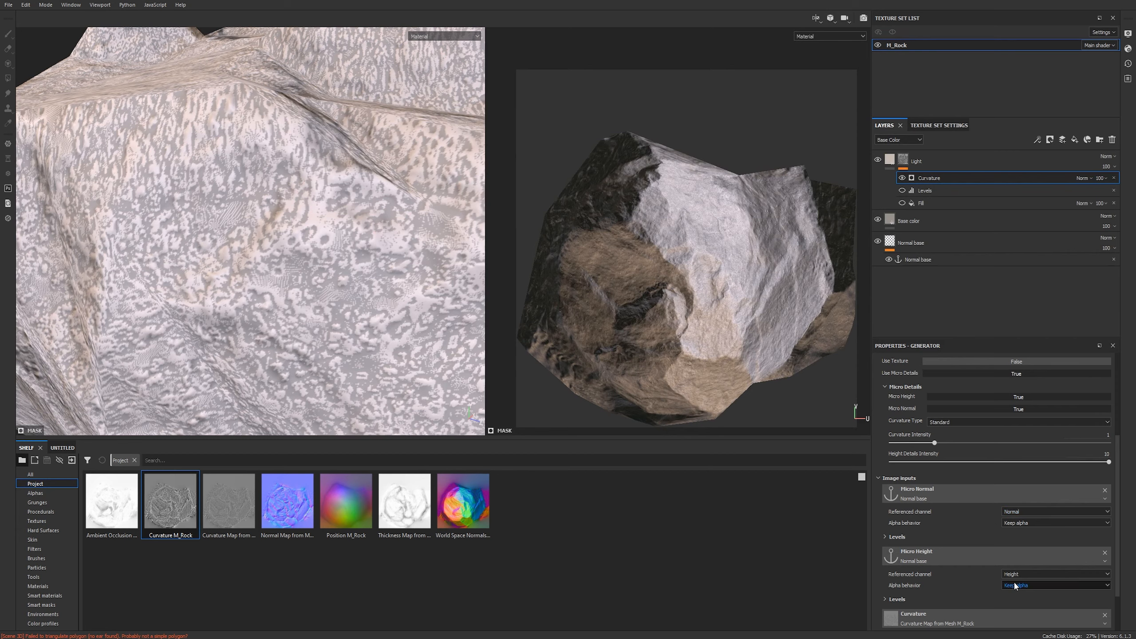
pyautogui.scroll(5, 937, 539)
pyautogui.scroll(-3, 356, 180)
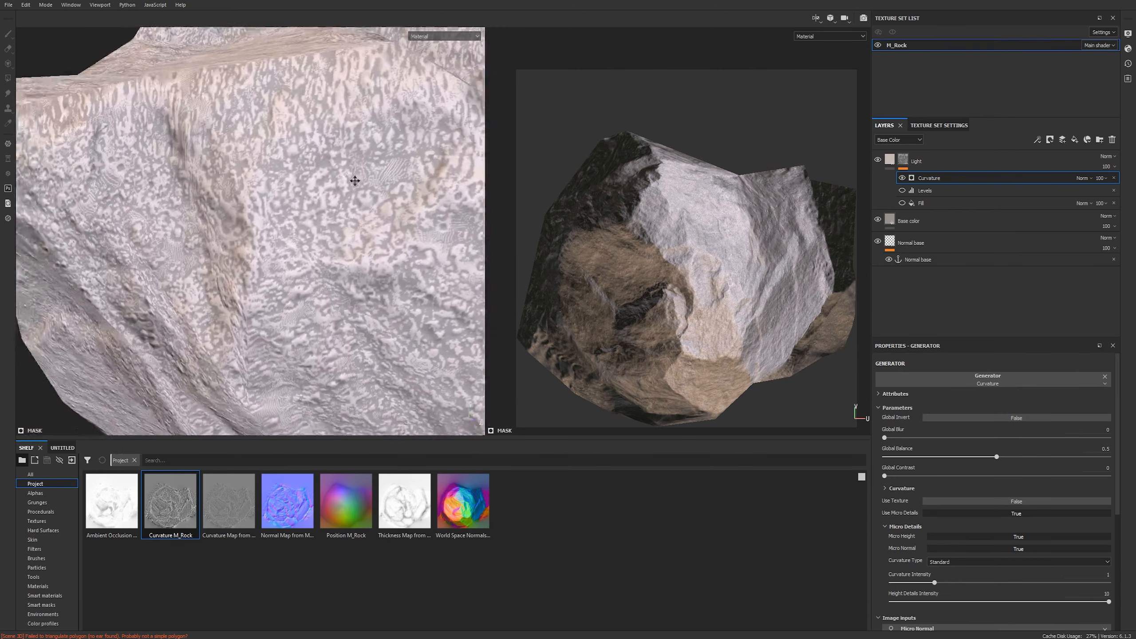
# Set the Curvature generator's Global Balance to 0.01 and its Curvature Intensity to 0.17.
pyautogui.keyDown('alt'); pyautogui.moveTo(355, 180); pyautogui.dragTo(284, 191); pyautogui.keyUp('alt')
pyautogui.scroll(5, 284, 190)
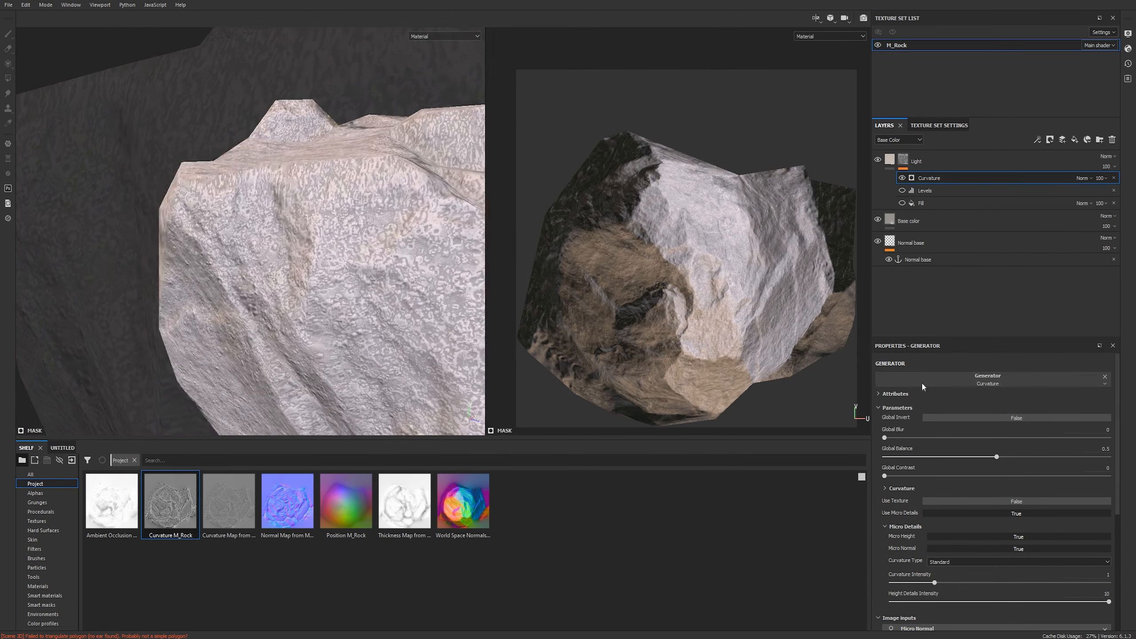
pyautogui.moveTo(902, 458); pyautogui.dragTo(886, 455)
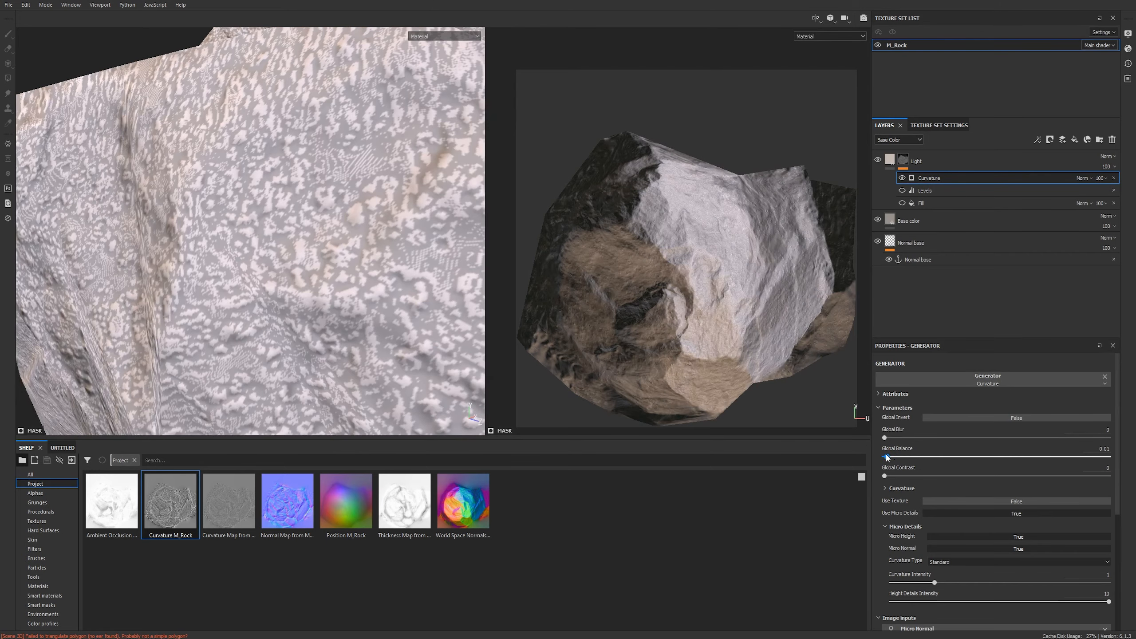
pyautogui.moveTo(934, 582); pyautogui.dragTo(897, 581)
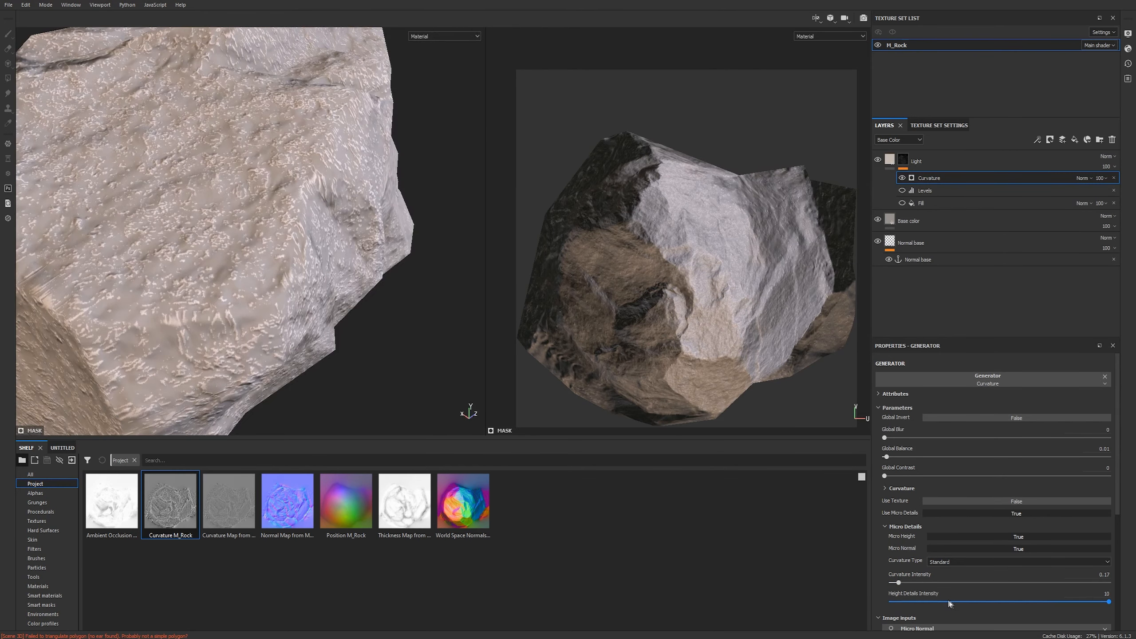
# Set the Curvature generator's Height Details Intensity to 0.51 and show the mask's Fill and Levels effects again.
pyautogui.moveTo(962, 601); pyautogui.dragTo(903, 597)
pyautogui.keyDown('alt'); pyautogui.moveTo(148, 268); pyautogui.dragTo(211, 224); pyautogui.keyUp('alt')
pyautogui.keyDown('alt'); pyautogui.moveTo(212, 224); pyautogui.dragTo(256, 251, button='right'); pyautogui.keyUp('alt')
pyautogui.click(901, 204)
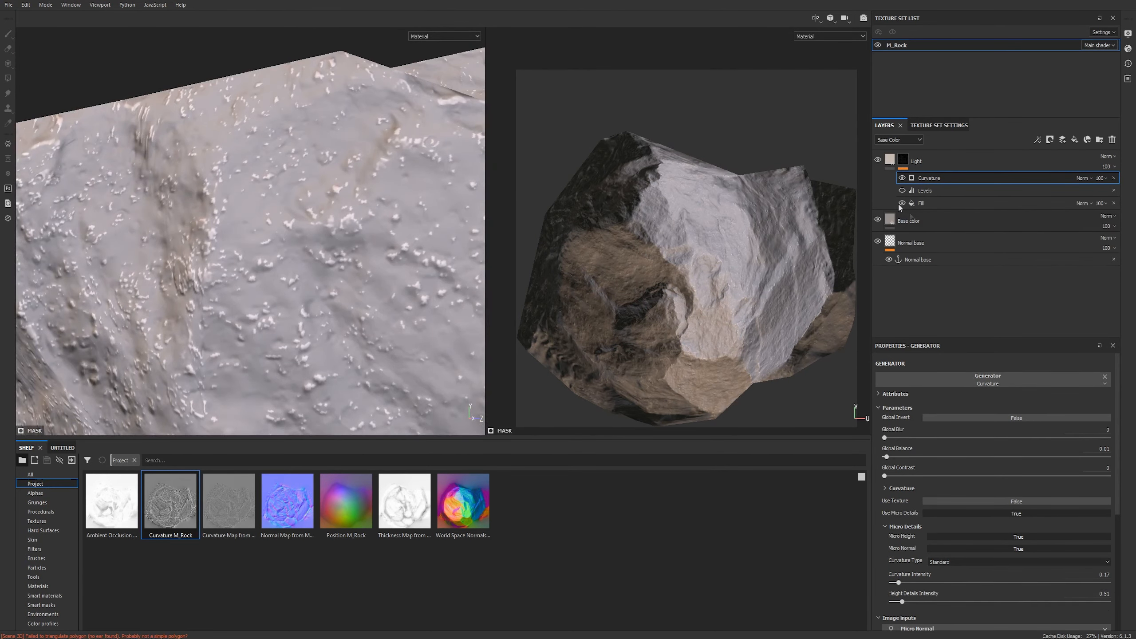
pyautogui.keyDown('alt'); pyautogui.moveTo(370, 236); pyautogui.dragTo(167, 188, button='middle'); pyautogui.keyUp('alt')
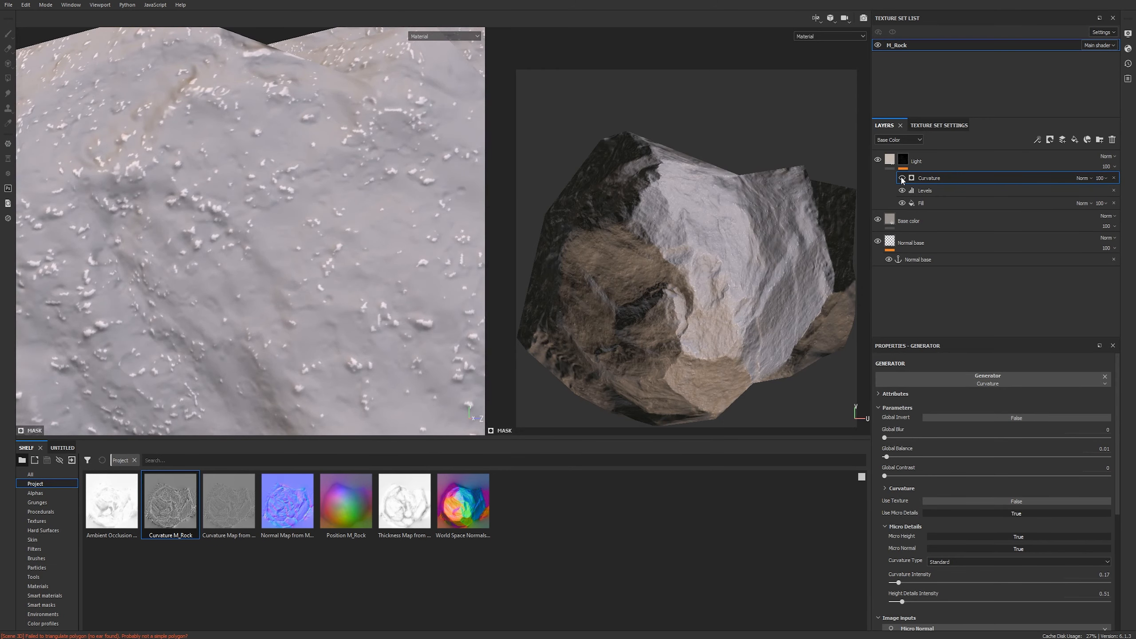
# Duplicate the Light layer, keeping only Curvature in the copy's mask and only Levels and Fill in the original's mask.
pyautogui.click(953, 164)
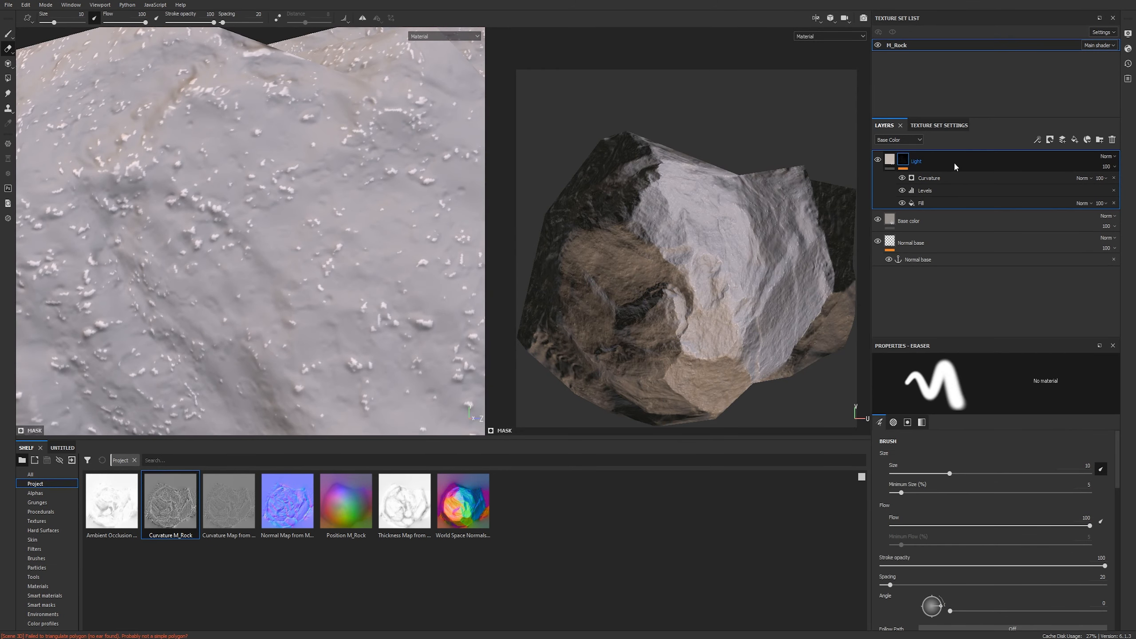
pyautogui.rightClick(954, 162)
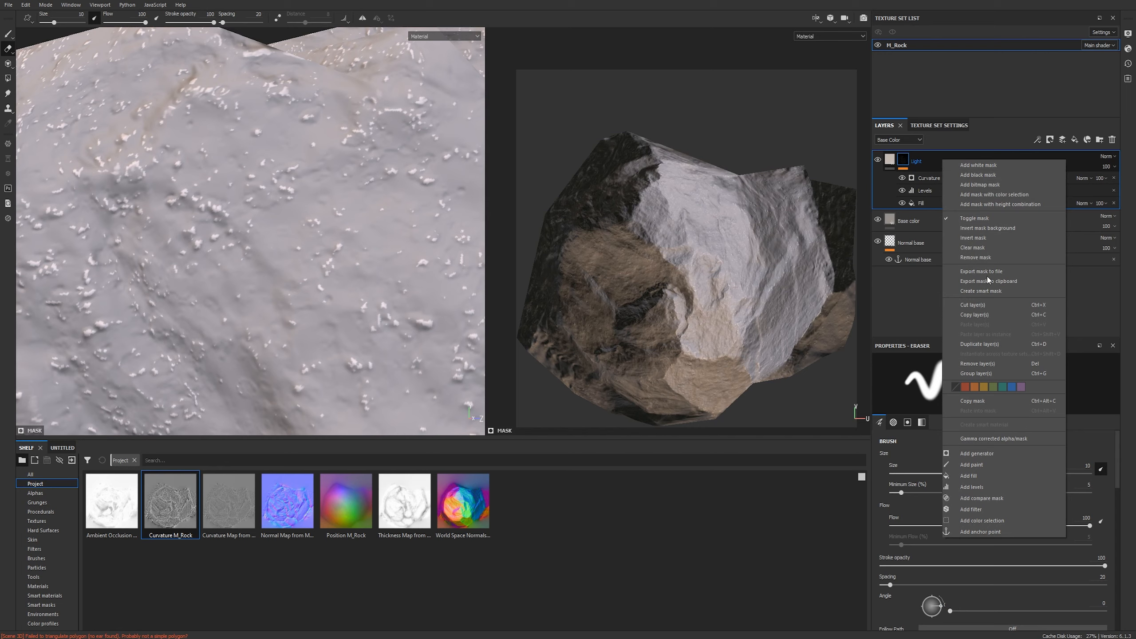
pyautogui.click(993, 343)
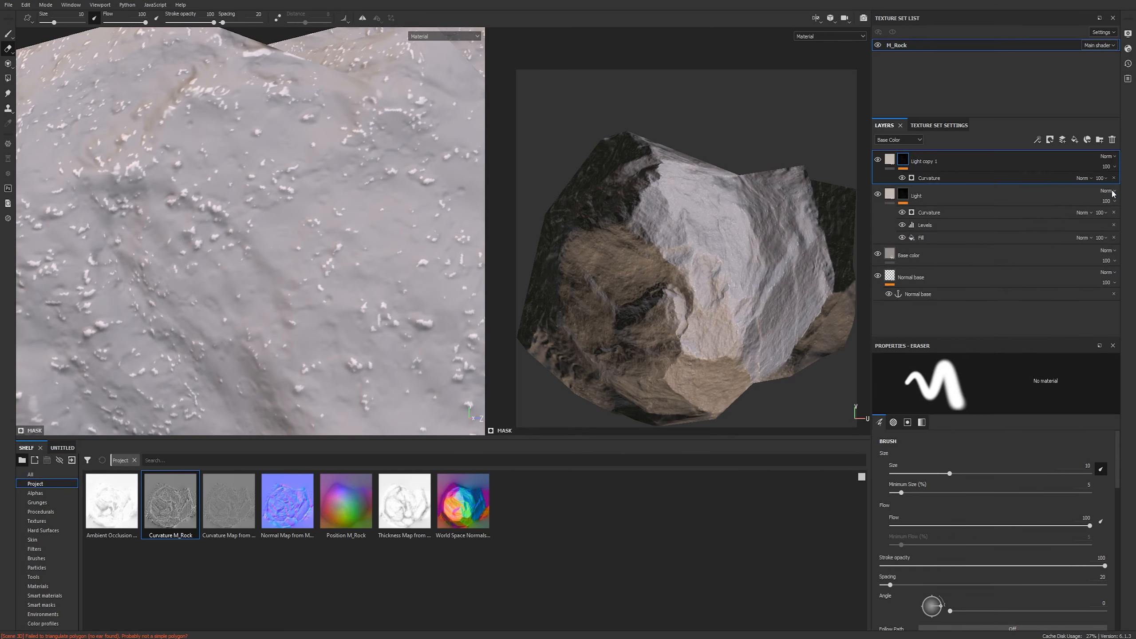
pyautogui.click(1114, 212)
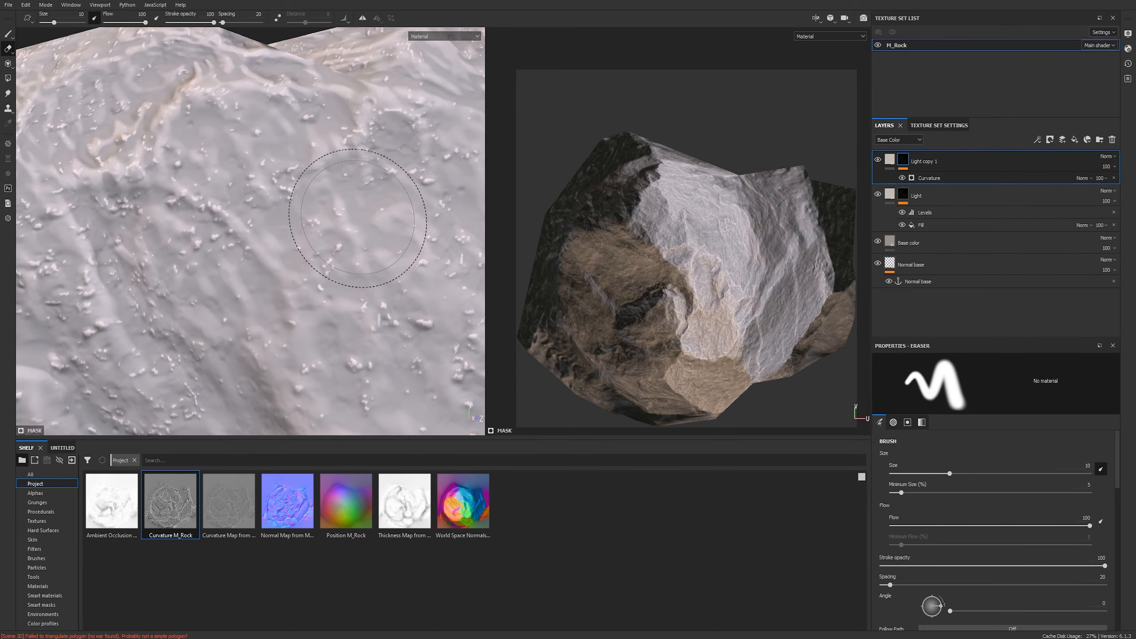
pyautogui.scroll(-5, 345, 225)
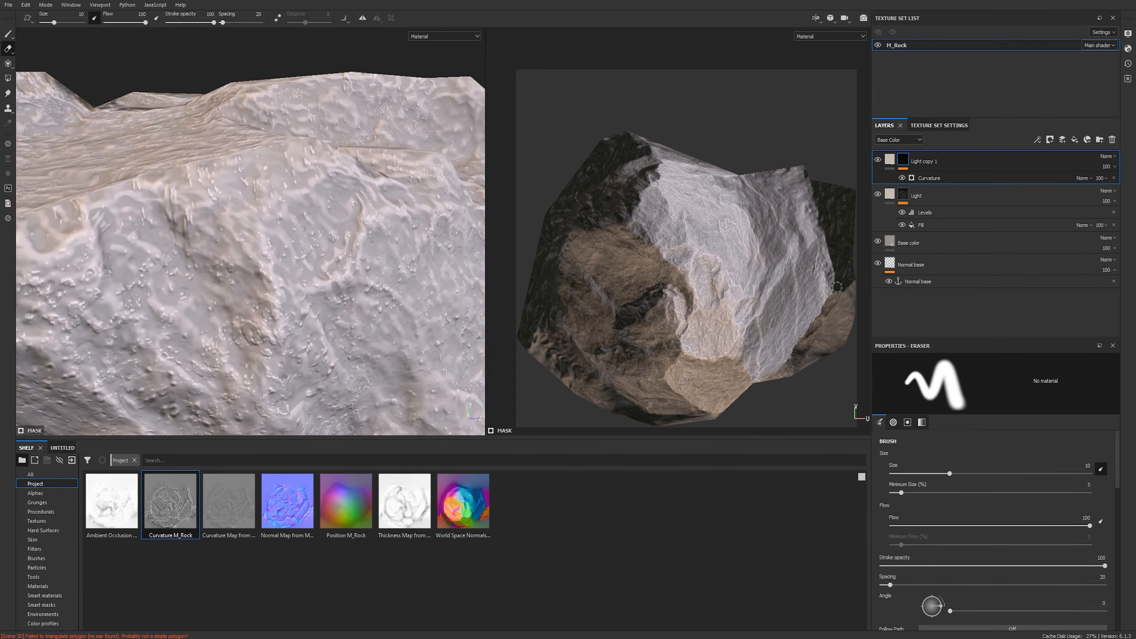
pyautogui.scroll(3, 317, 223)
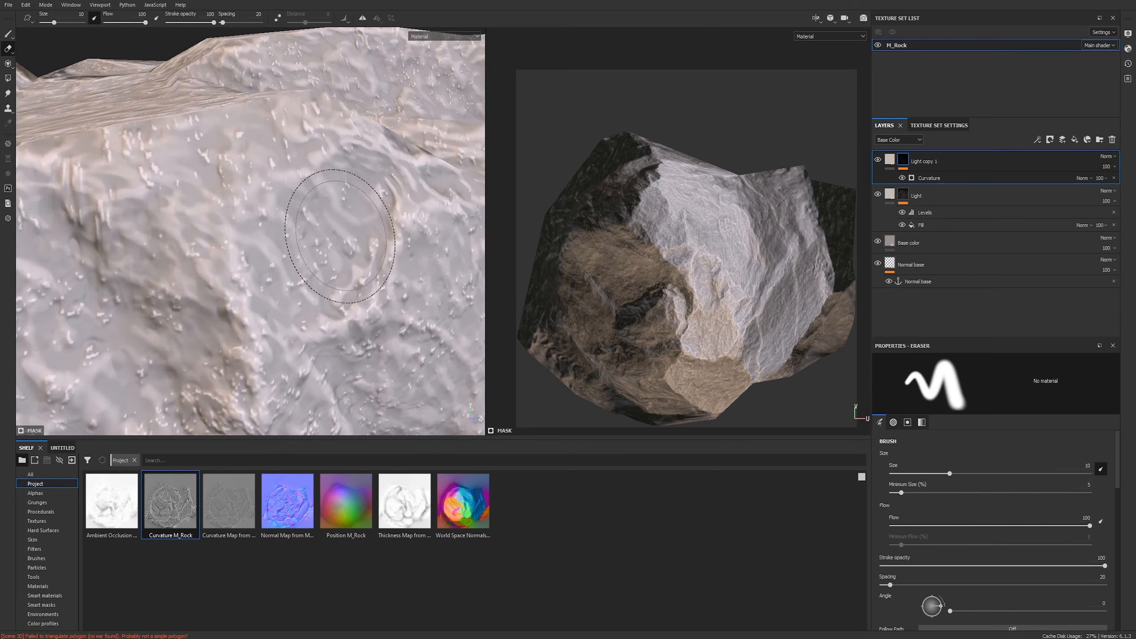
pyautogui.scroll(3, 276, 250)
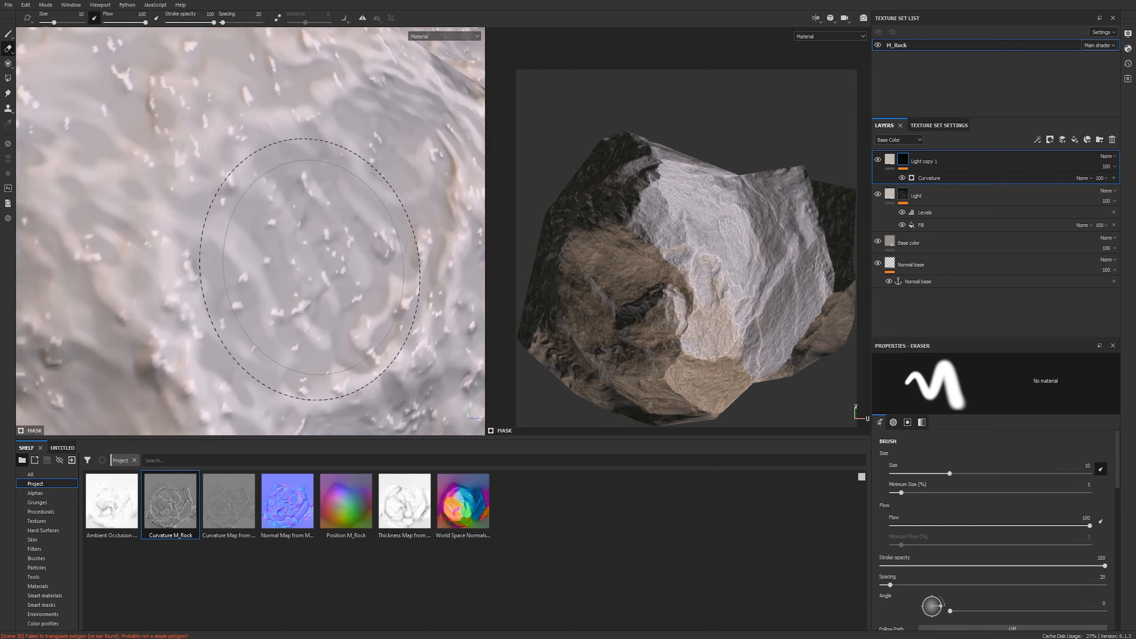
# Add a Blur filter above the Curvature generator in the copied layer's mask and set its Blur Intensity to 0.1.
pyautogui.click(934, 179)
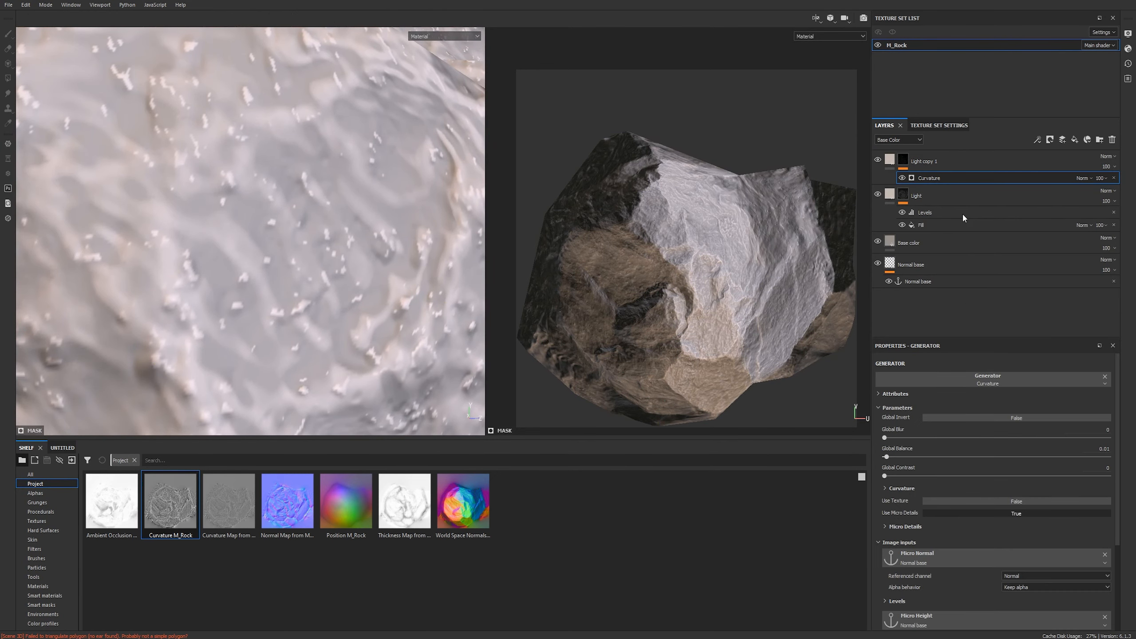
pyautogui.click(1043, 138)
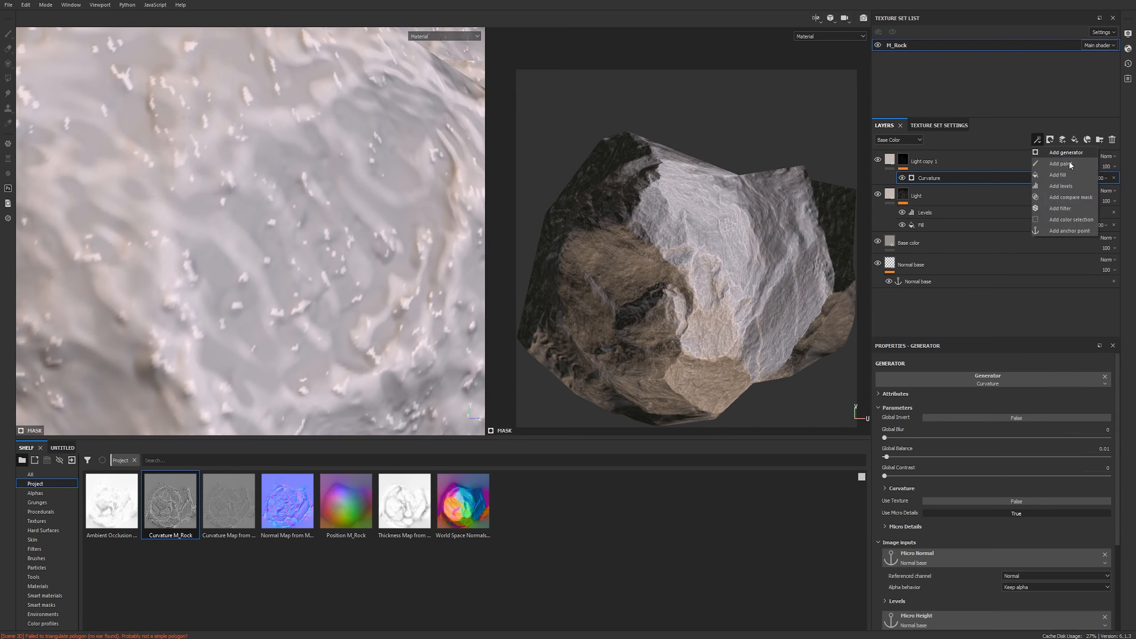
pyautogui.click(1072, 209)
pyautogui.click(1008, 376)
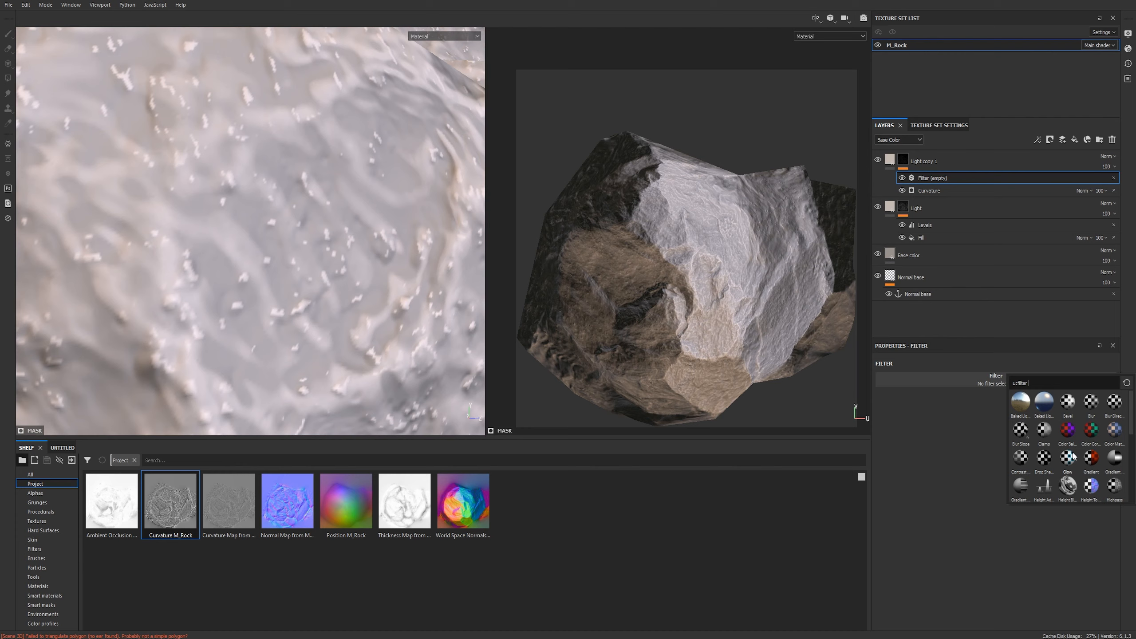
pyautogui.click(1099, 412)
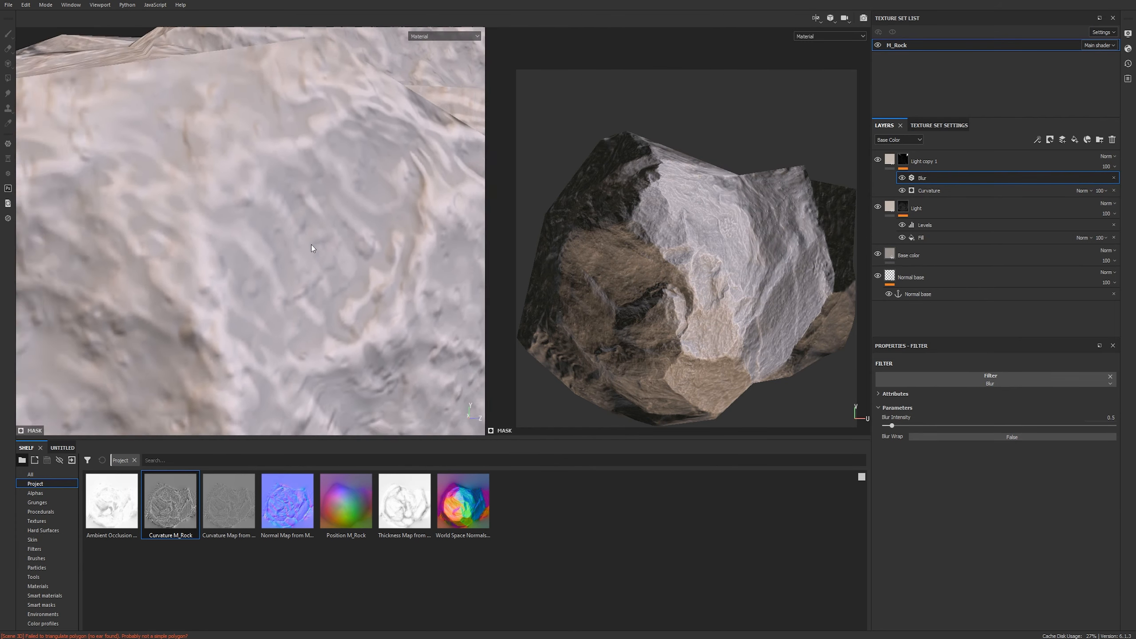
pyautogui.click(1112, 416)
pyautogui.write('.')
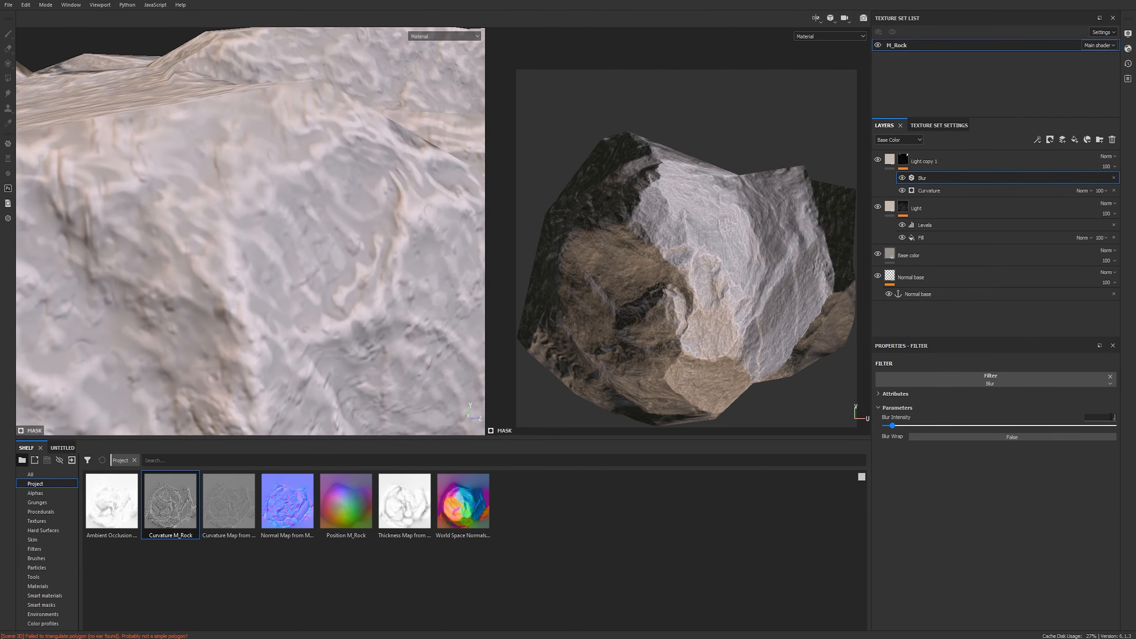
pyautogui.write('1')
pyautogui.press('Return')
# Rename the duplicated layer to Light Small Details and set its opacity to 50.
pyautogui.scroll(-3, 484, 278)
pyautogui.moveTo(304, 220)
pyautogui.keyDown('alt'); pyautogui.mouseDown()
pyautogui.moveTo(334, 229)
pyautogui.moveTo(99, 152)
pyautogui.mouseUp(); pyautogui.keyUp('alt')
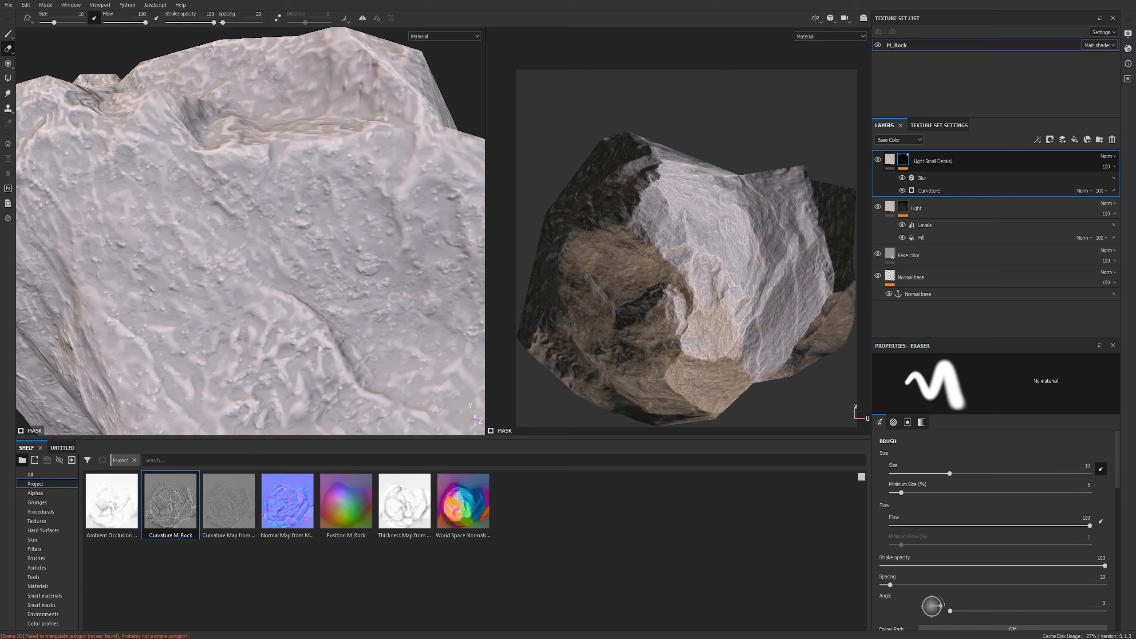
pyautogui.press('Return')
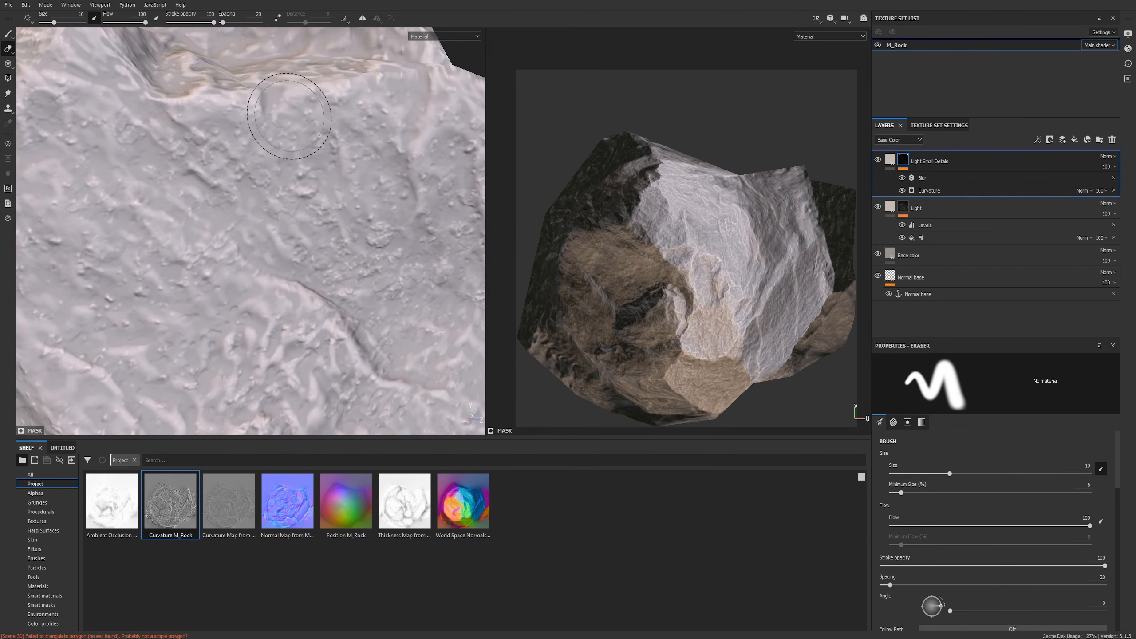
pyautogui.click(1106, 166)
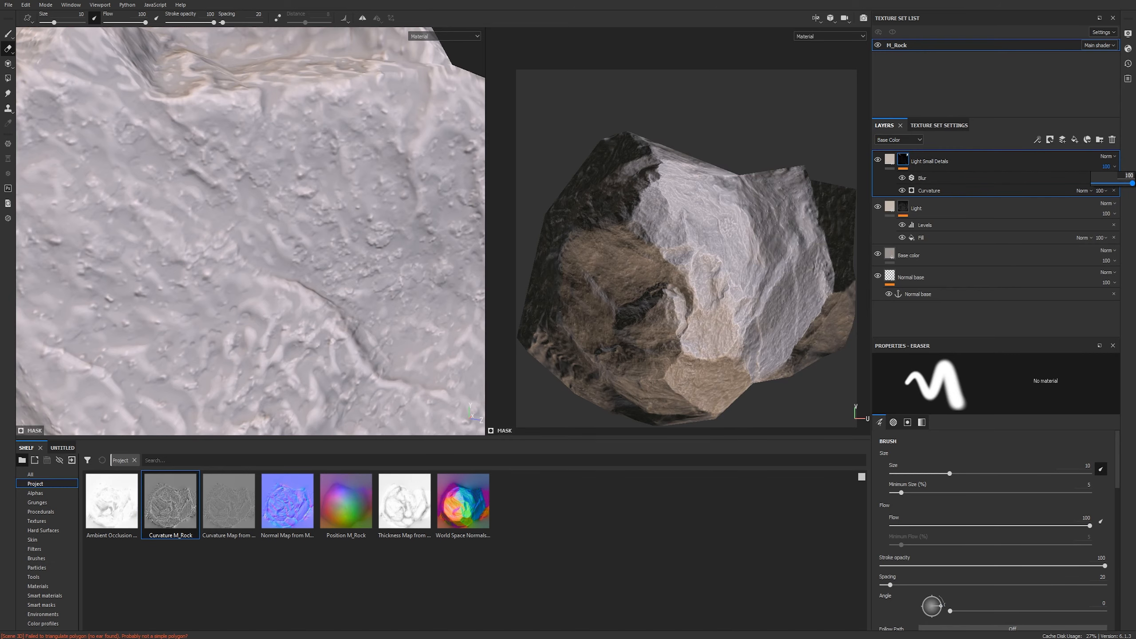
pyautogui.moveTo(1132, 183); pyautogui.dragTo(1112, 183)
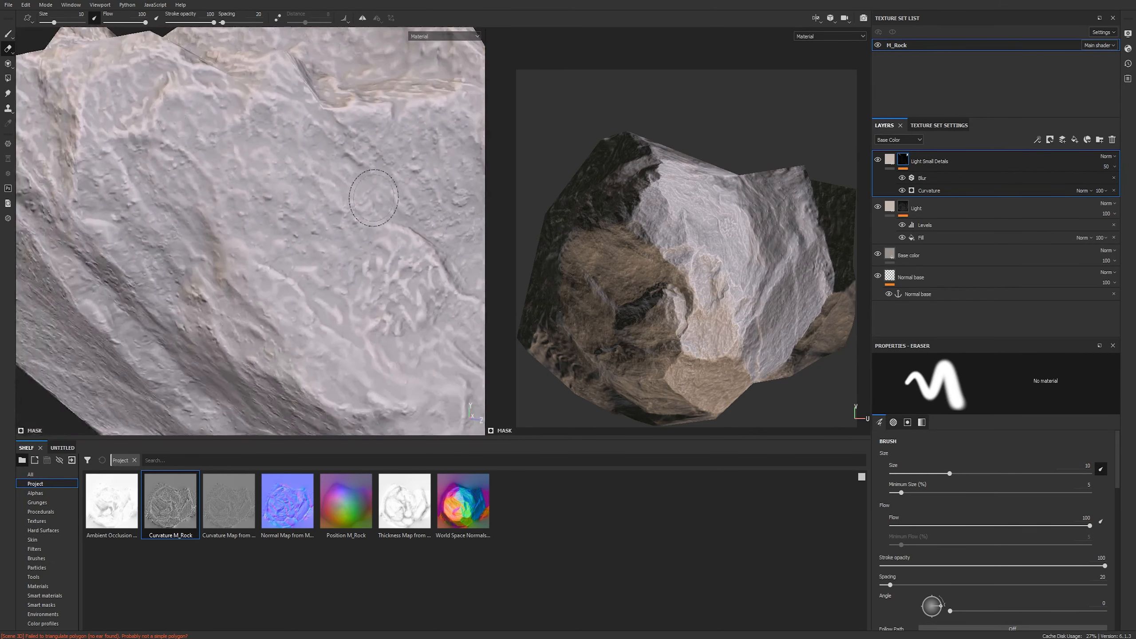
# Try sampling the Light layer's base color from the lit rock surface in the Material view, and undo the pick.
pyautogui.keyDown('alt'); pyautogui.moveTo(374, 198); pyautogui.dragTo(295, 197); pyautogui.keyUp('alt')
pyautogui.keyDown('alt'); pyautogui.moveTo(253, 190); pyautogui.dragTo(208, 182, button='middle'); pyautogui.keyUp('alt')
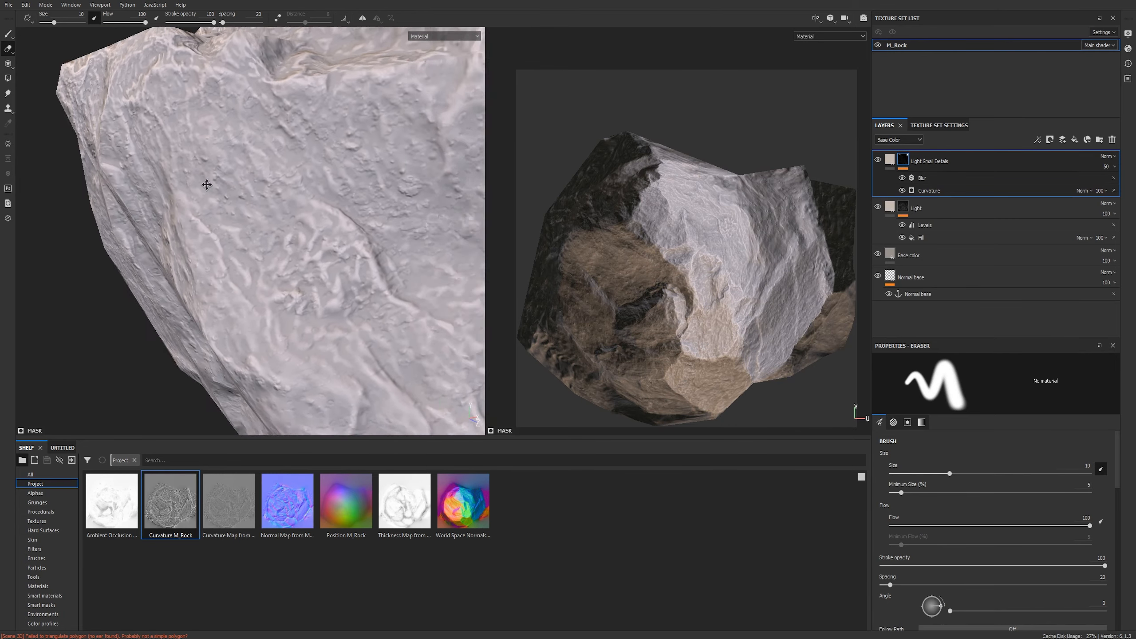
pyautogui.keyDown('alt'); pyautogui.moveTo(208, 182); pyautogui.dragTo(383, 248, button='right'); pyautogui.keyUp('alt')
pyautogui.keyDown('alt'); pyautogui.moveTo(383, 249); pyautogui.dragTo(353, 246, button='middle'); pyautogui.keyUp('alt')
pyautogui.click(890, 209)
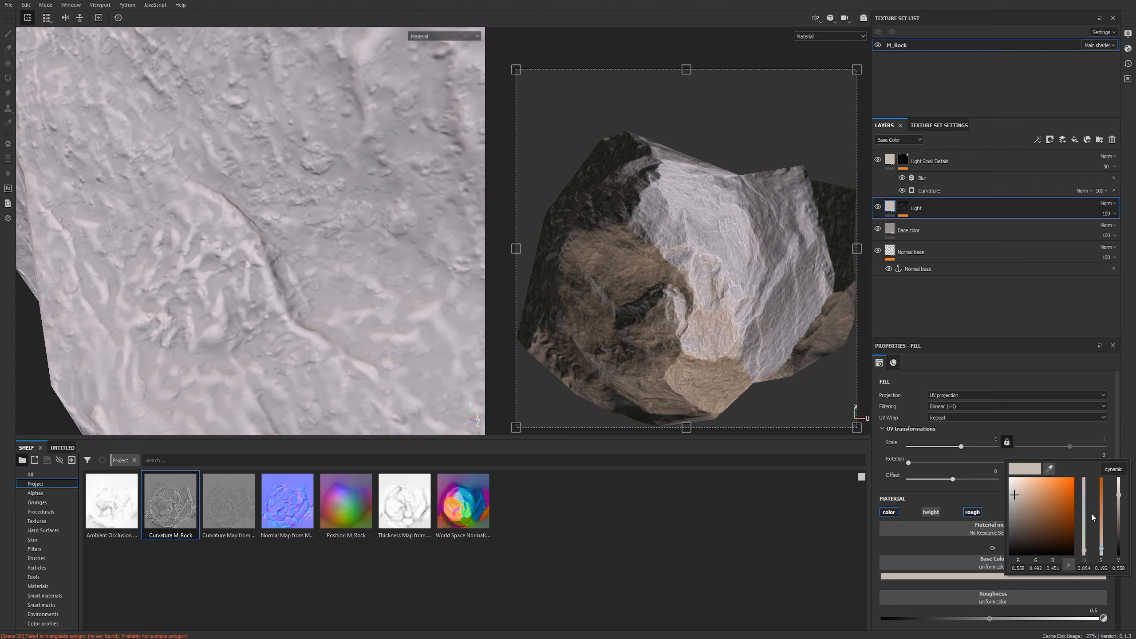
pyautogui.click(1049, 469)
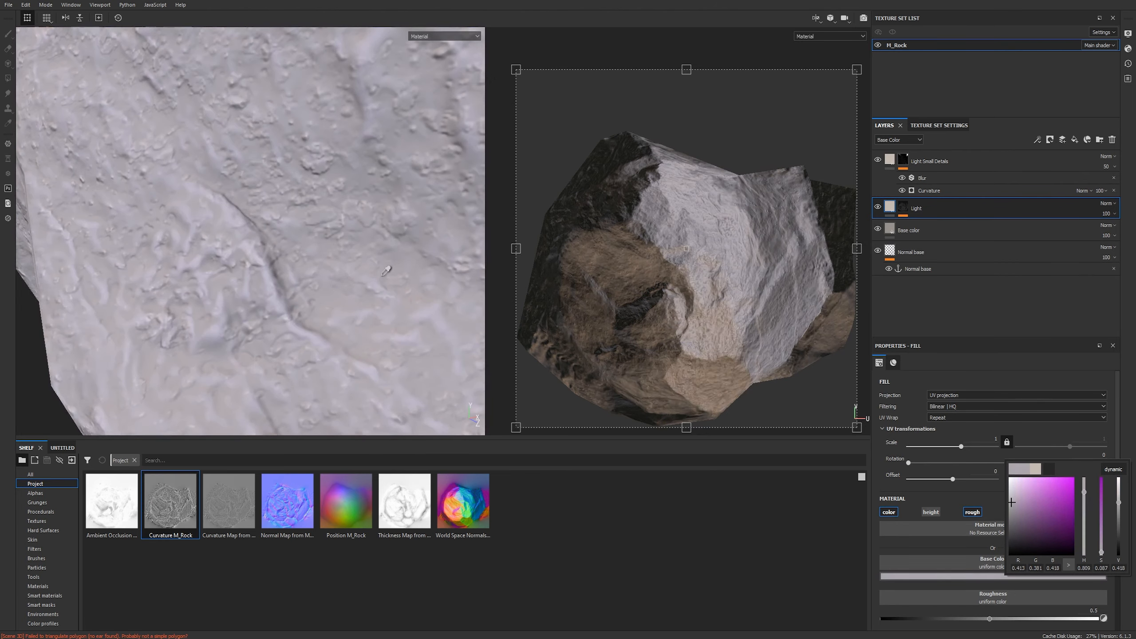
pyautogui.click(409, 294)
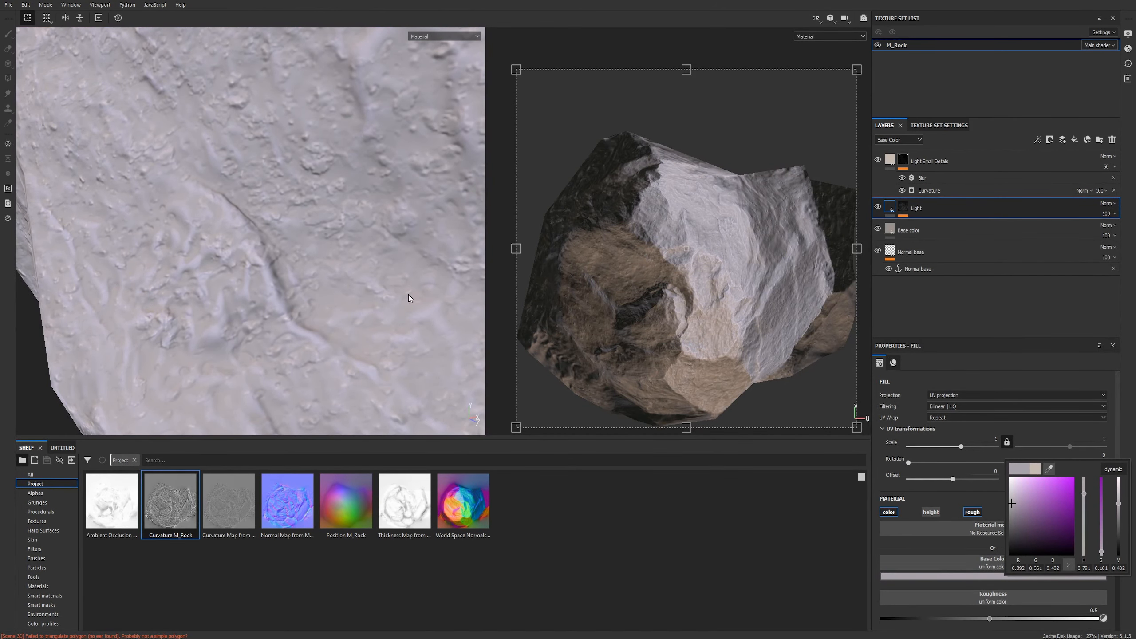
pyautogui.hotkey('ctrl', 'z')
# Sample the Light layer's base color from the rock in the Base Color channel view and raise its brightness to 0.384.
pyautogui.press('c')
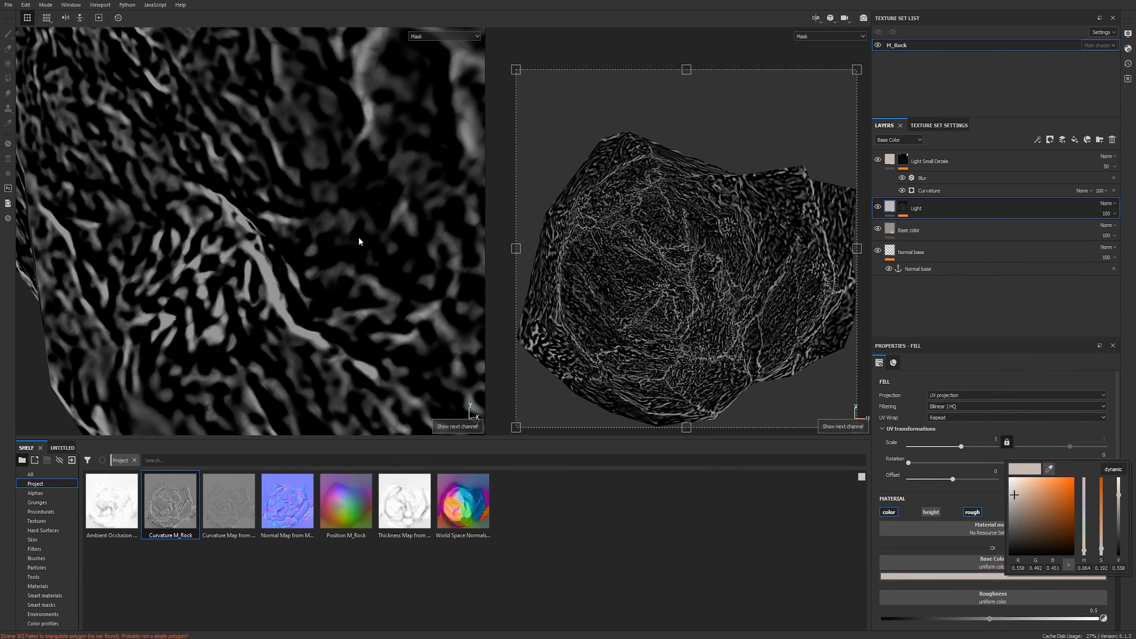
pyautogui.press('c')
pyautogui.click(1050, 469)
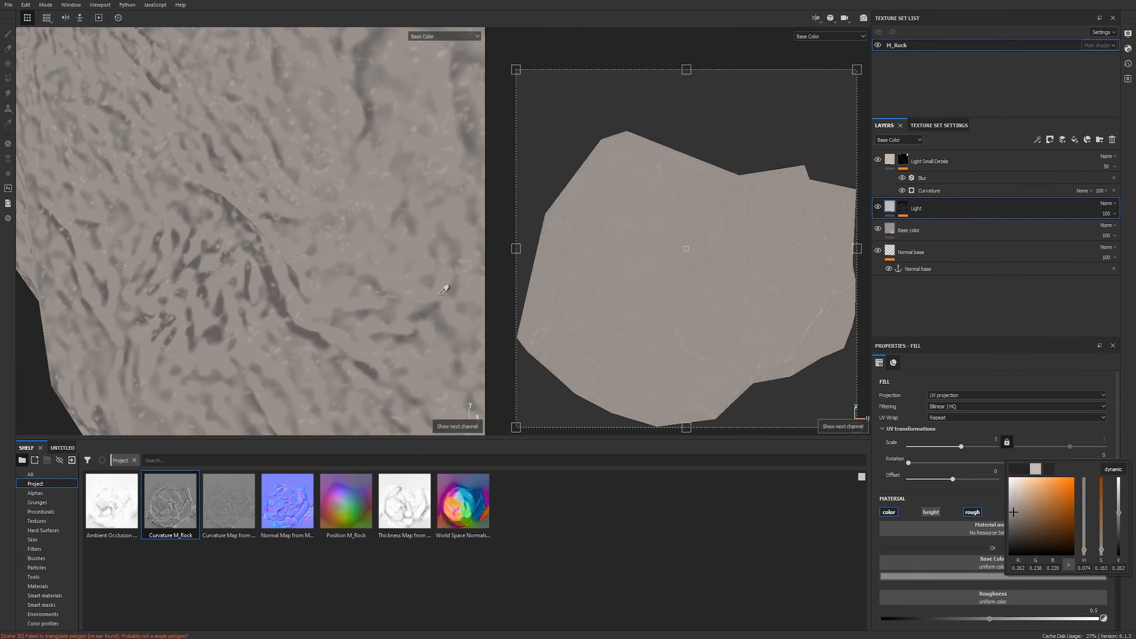
pyautogui.click(394, 278)
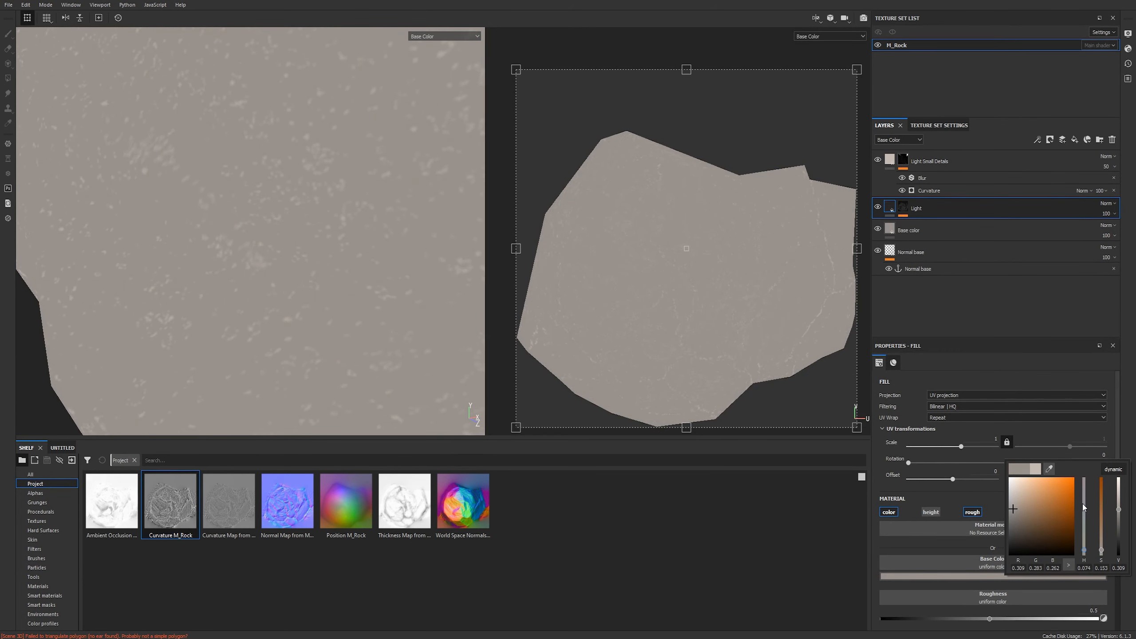
pyautogui.moveTo(1082, 544); pyautogui.dragTo(1083, 538)
pyautogui.hotkey('ctrl', 'z')
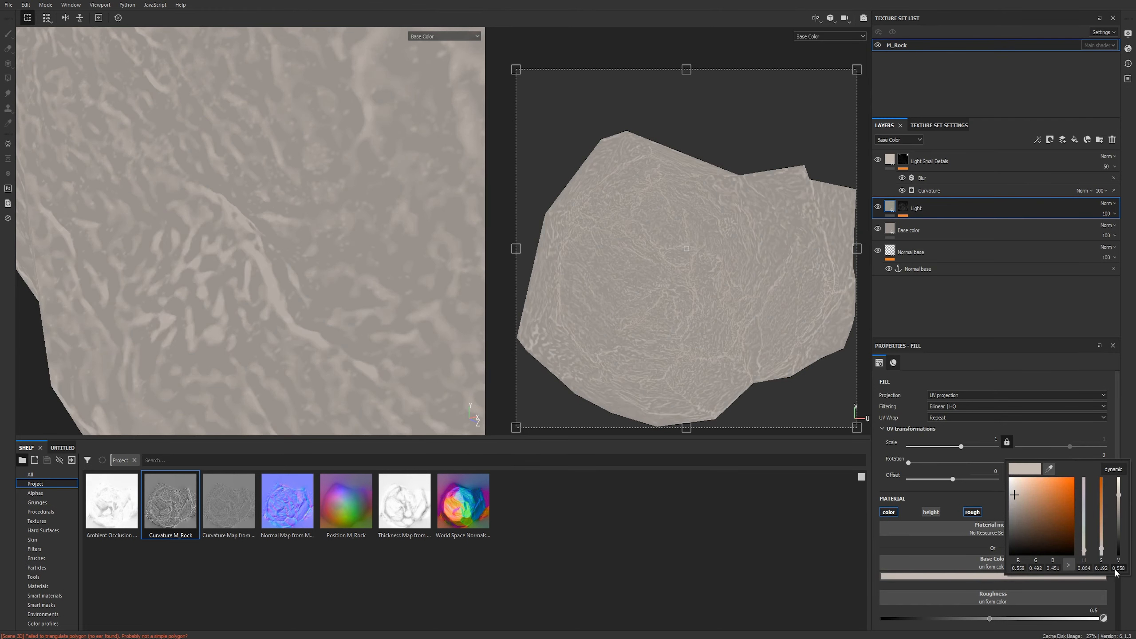
pyautogui.click(1050, 469)
pyautogui.click(674, 343)
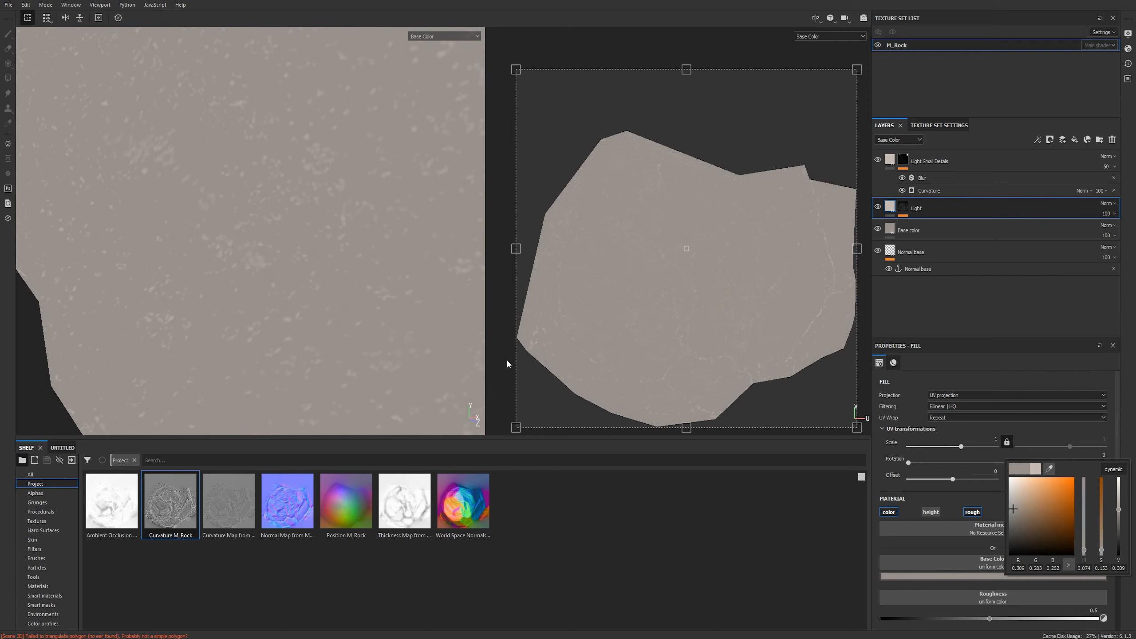
pyautogui.moveTo(1120, 510); pyautogui.dragTo(1120, 510)
pyautogui.press('m')
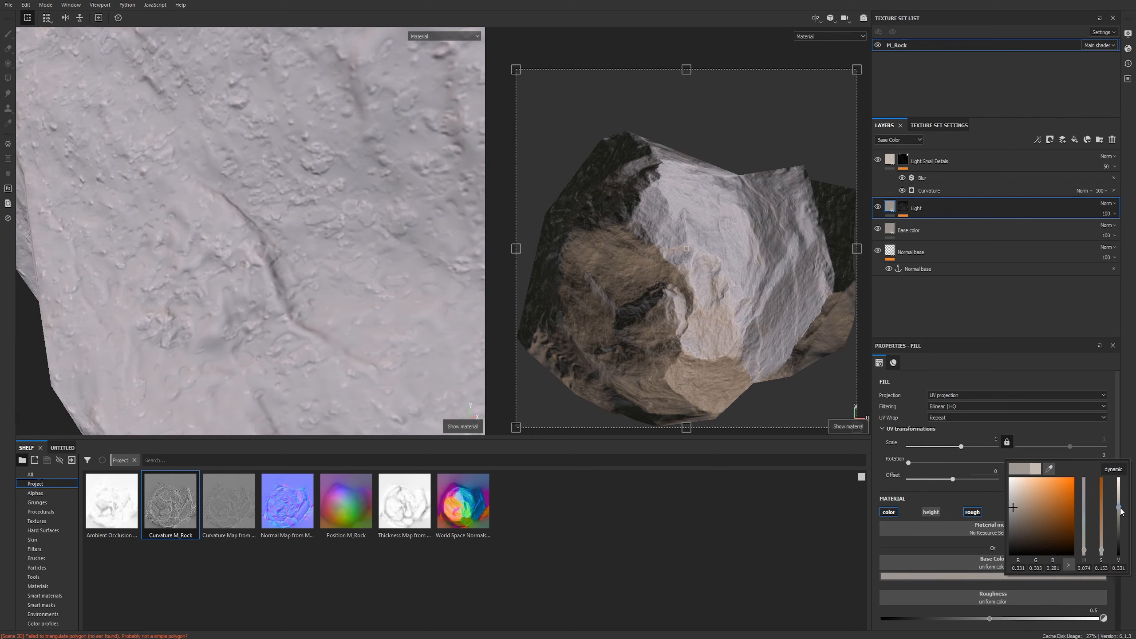
pyautogui.moveTo(1121, 511); pyautogui.dragTo(1122, 508)
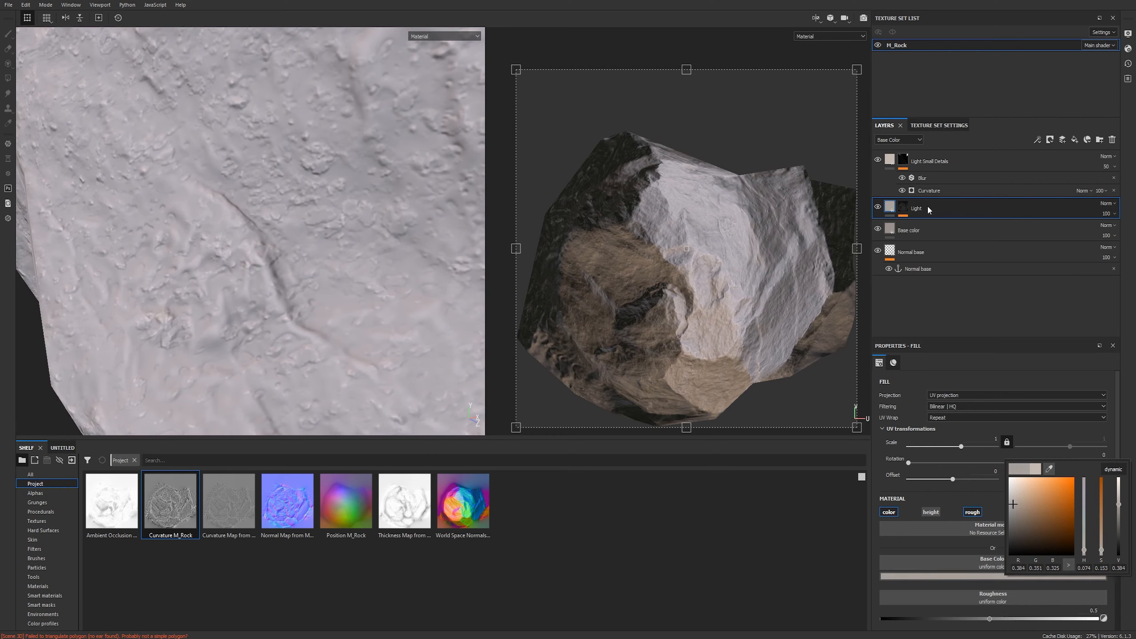
pyautogui.click(1129, 402)
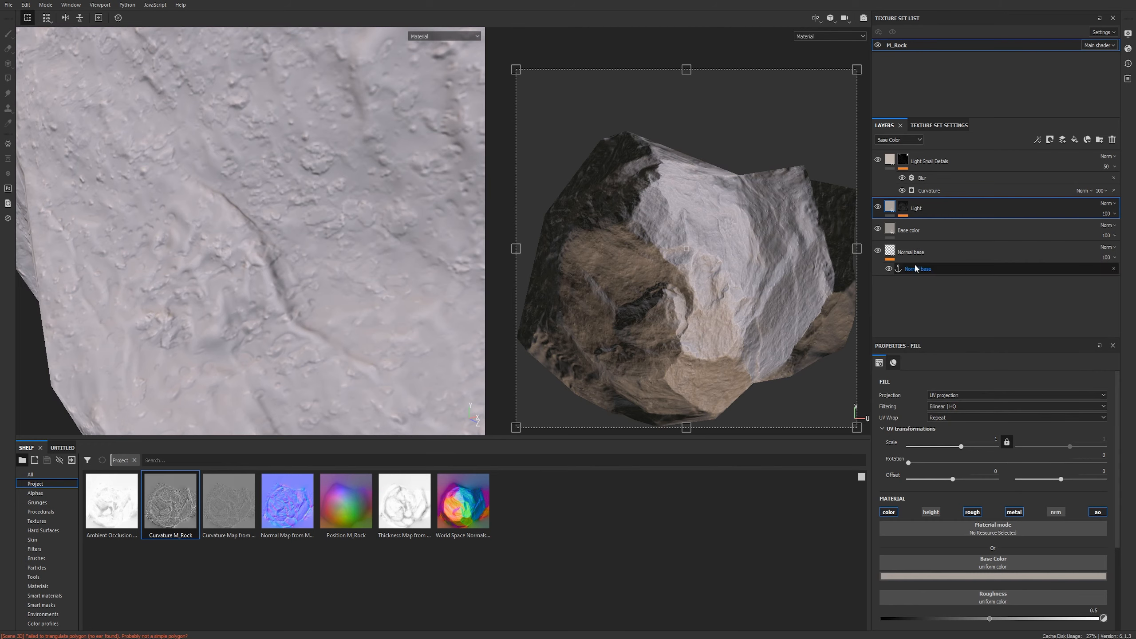
# Darken the base color of the Light Small Details layer to a muted gray-beige.
pyautogui.click(890, 160)
pyautogui.click(1034, 577)
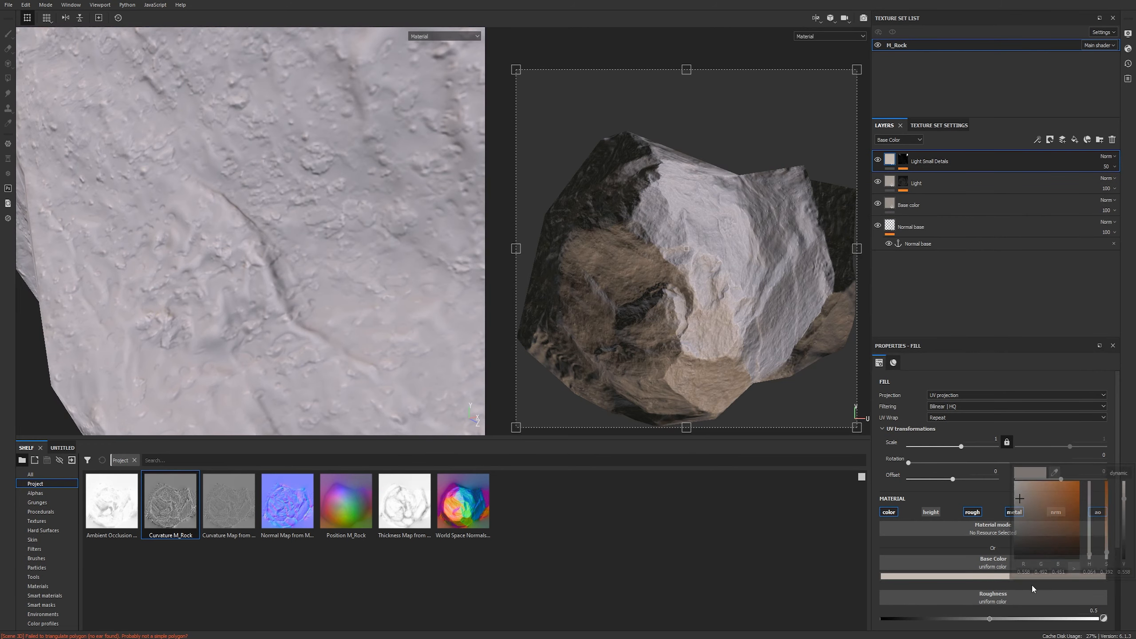
pyautogui.moveTo(1024, 515); pyautogui.dragTo(1018, 508)
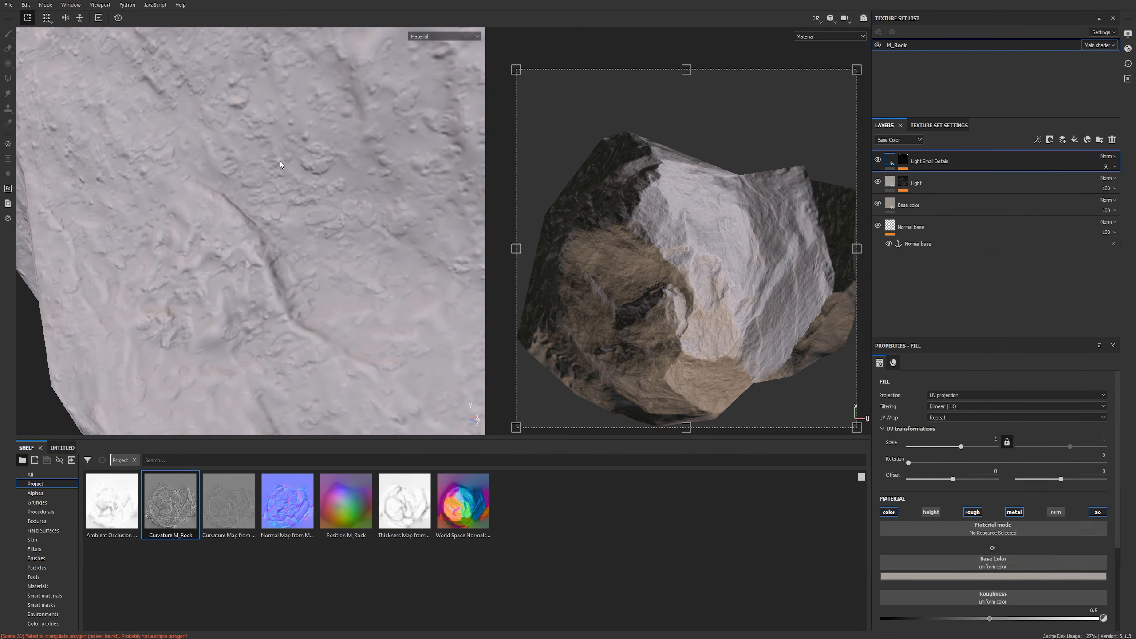
# Examine the whole rock's individual channels through to Roughness, and return to the Material view.
pyautogui.keyDown('alt'); pyautogui.moveTo(179, 188); pyautogui.dragTo(357, 244); pyautogui.keyUp('alt')
pyautogui.press('c')
pyautogui.press('c')
pyautogui.press('c')
pyautogui.keyDown('alt'); pyautogui.moveTo(357, 244); pyautogui.dragTo(339, 207, button='right'); pyautogui.keyUp('alt')
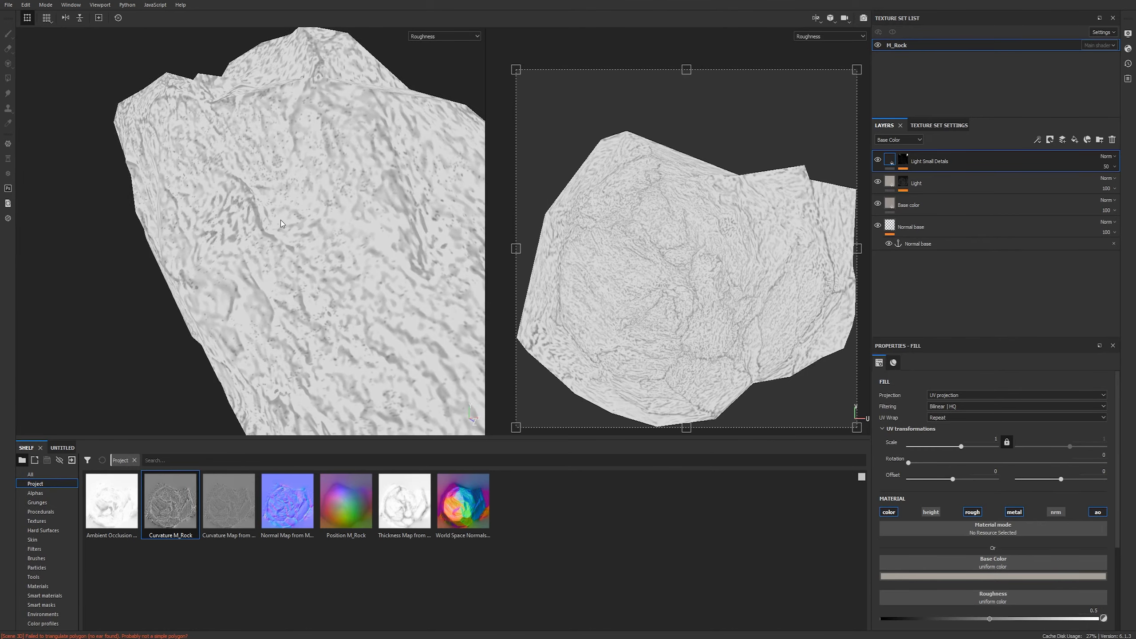
pyautogui.press('m')
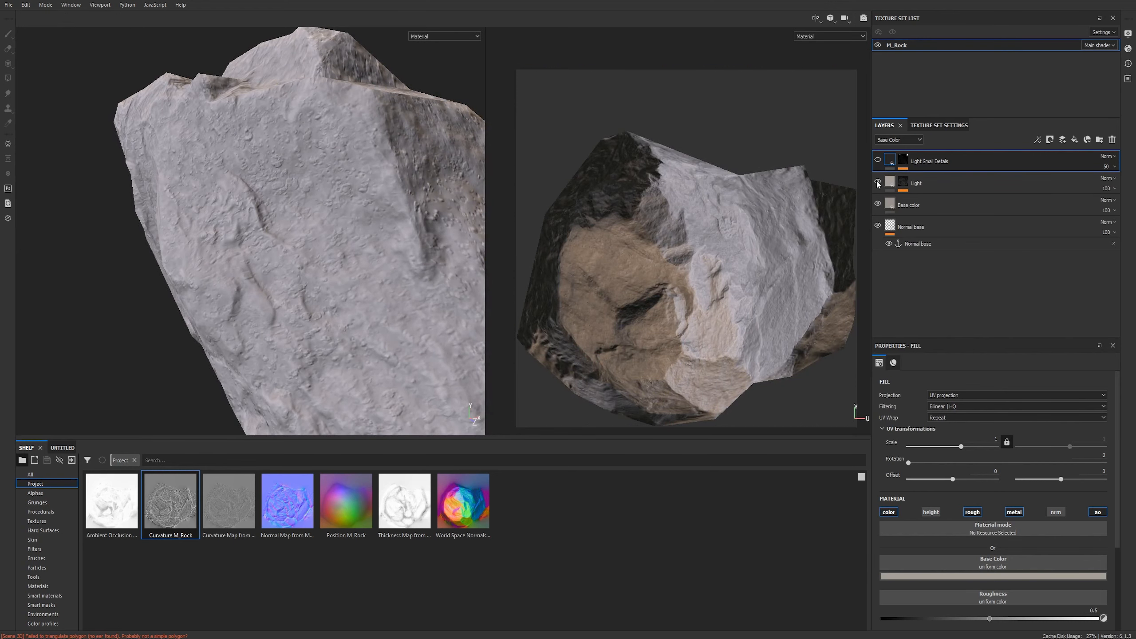
# Hide the Light Small Details and Light layers and rotate the environment lighting around the rock.
pyautogui.click(877, 182)
pyautogui.keyDown('shift'); pyautogui.moveTo(327, 185); pyautogui.dragTo(496, 192, button='right'); pyautogui.keyUp('shift')
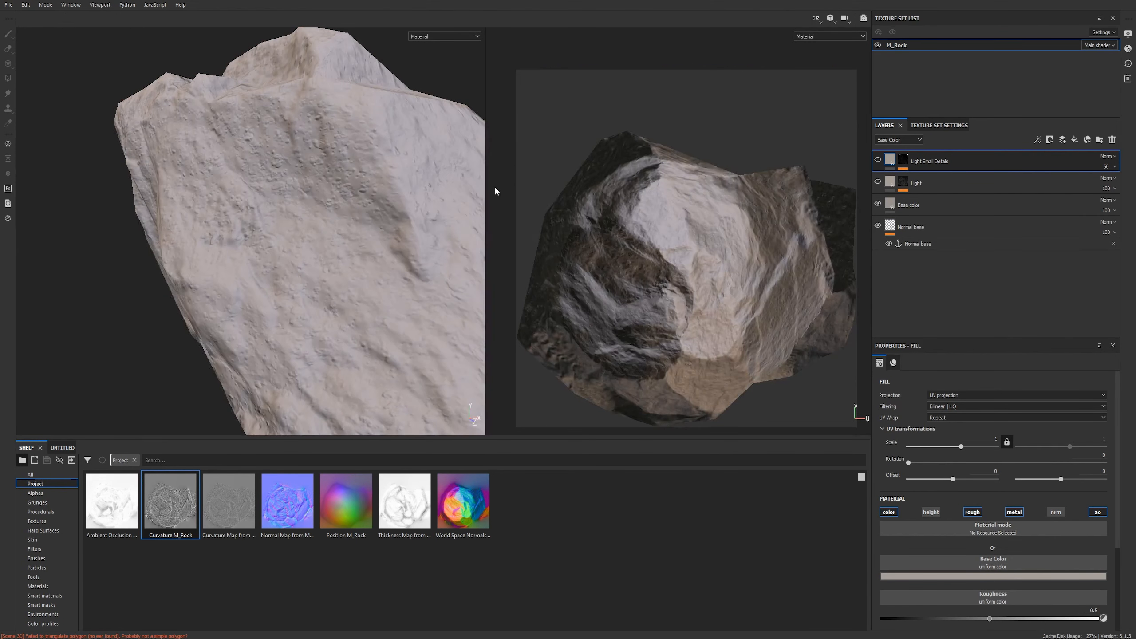
# Select the Base color layer and cycle the viewport channels through to Roughness.
pyautogui.click(909, 205)
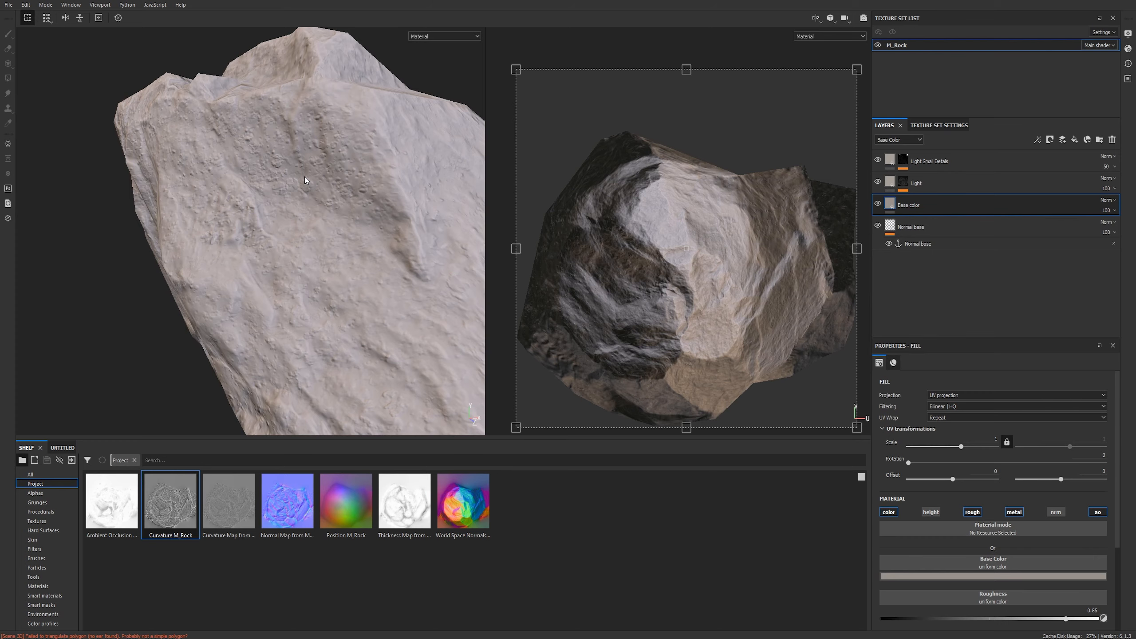
pyautogui.press('c')
pyautogui.press('c')
pyautogui.press('c')
pyautogui.press('c')
pyautogui.press('c')
pyautogui.press('c')
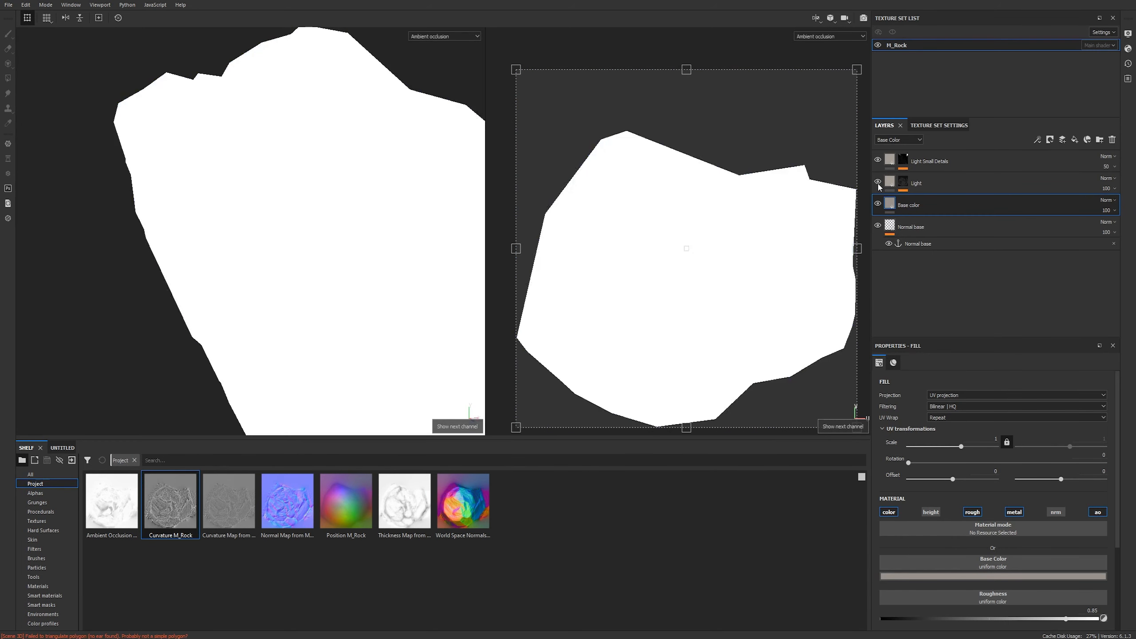
pyautogui.press('c')
pyautogui.press('c')
pyautogui.press('c')
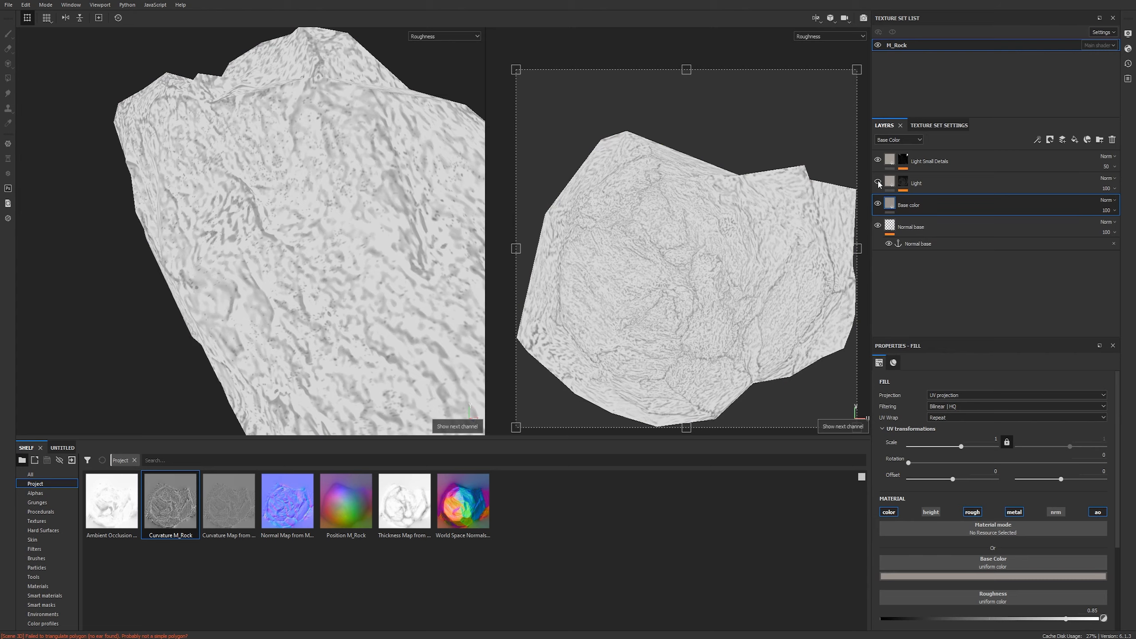
# Compare the rock's roughness with the Light and Light Small Details layers hidden and shown.
pyautogui.click(878, 181)
pyautogui.click(878, 160)
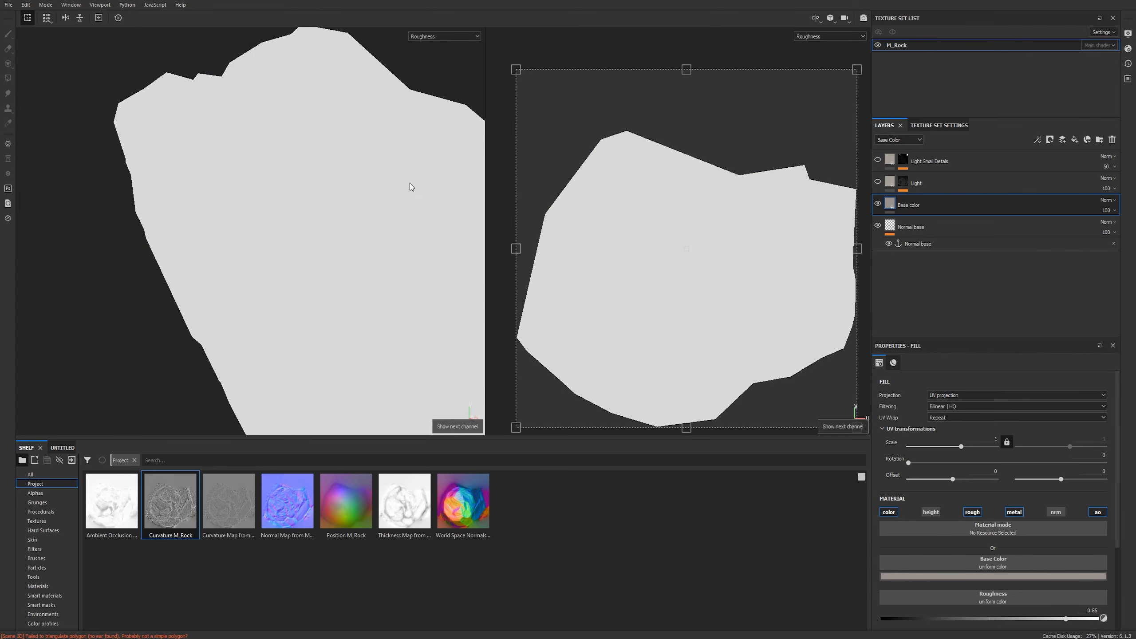
pyautogui.click(878, 182)
pyautogui.click(878, 160)
pyautogui.scroll(3, 294, 218)
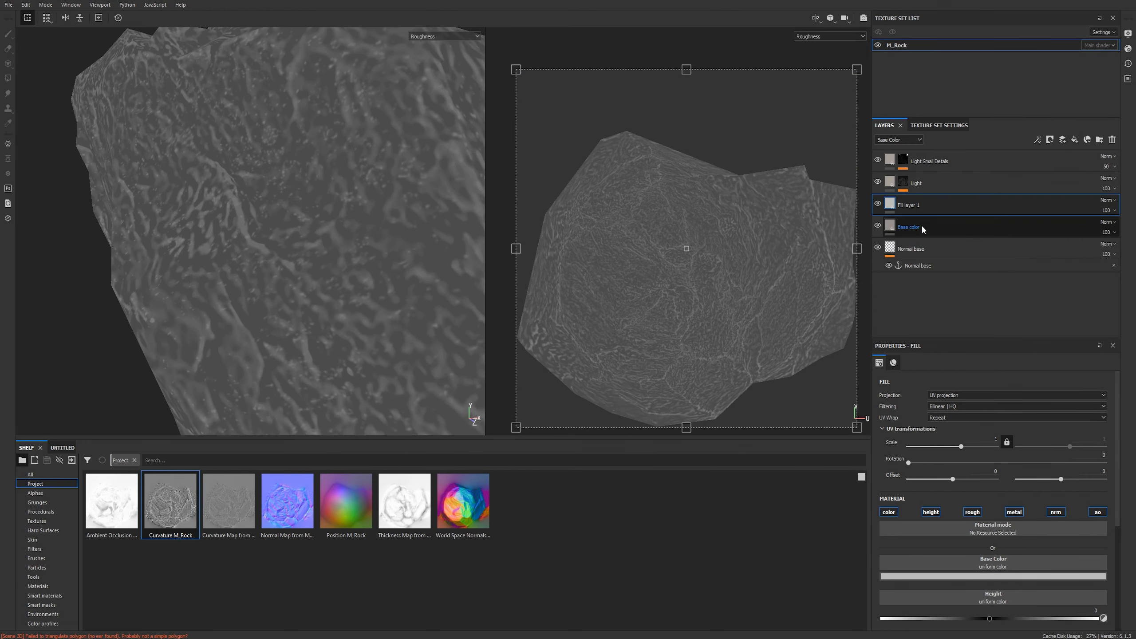
# Name the new fill layer above Base color "Rough Diff" and keep only its roughness channel enabled.
pyautogui.doubleClick(922, 204)
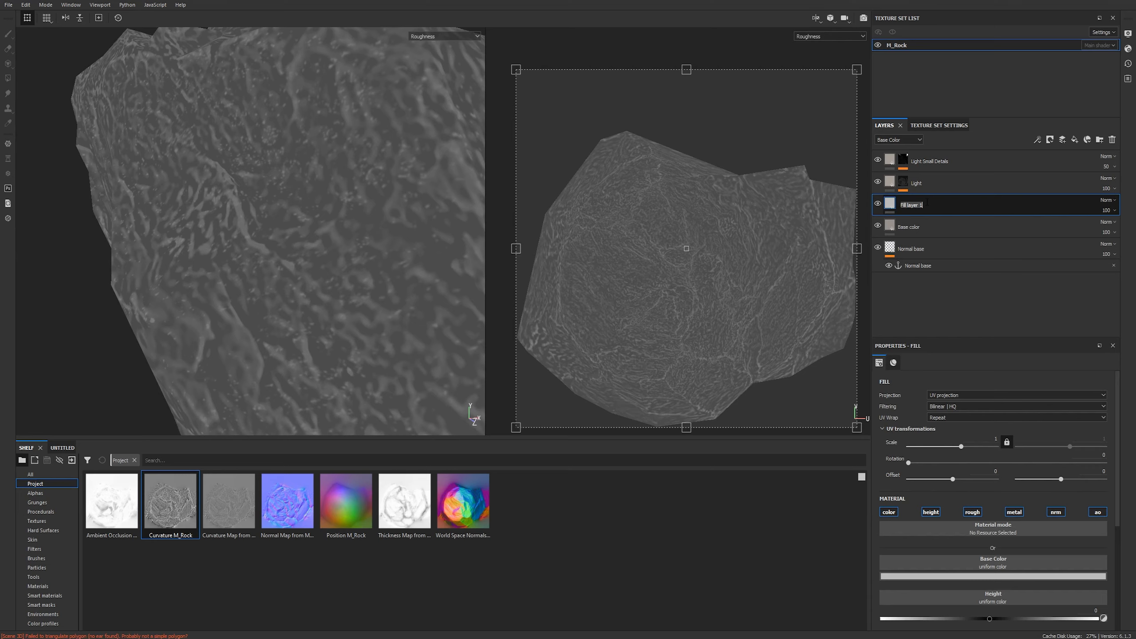
pyautogui.write('Rough Diff')
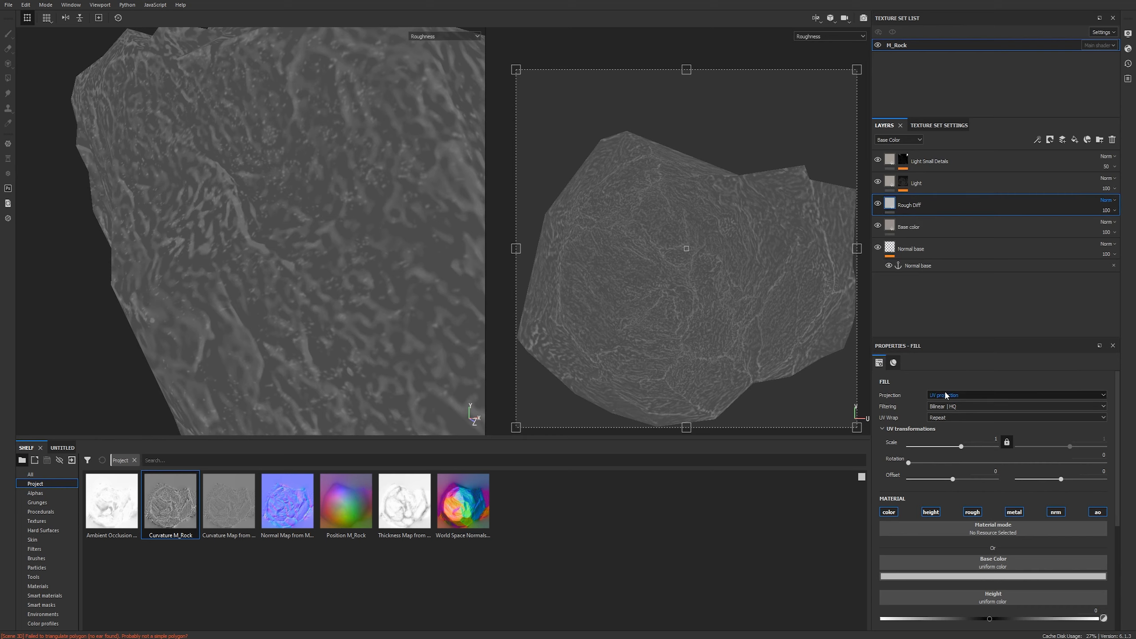
pyautogui.scroll(-3, 1011, 485)
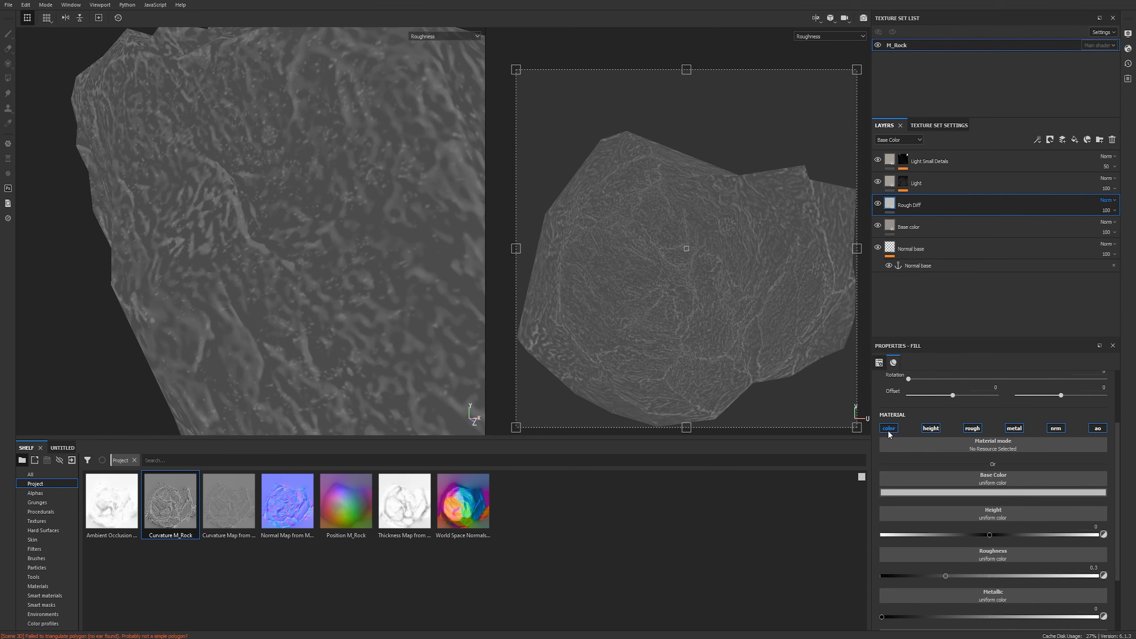
pyautogui.click(889, 428)
pyautogui.click(930, 429)
pyautogui.click(1014, 428)
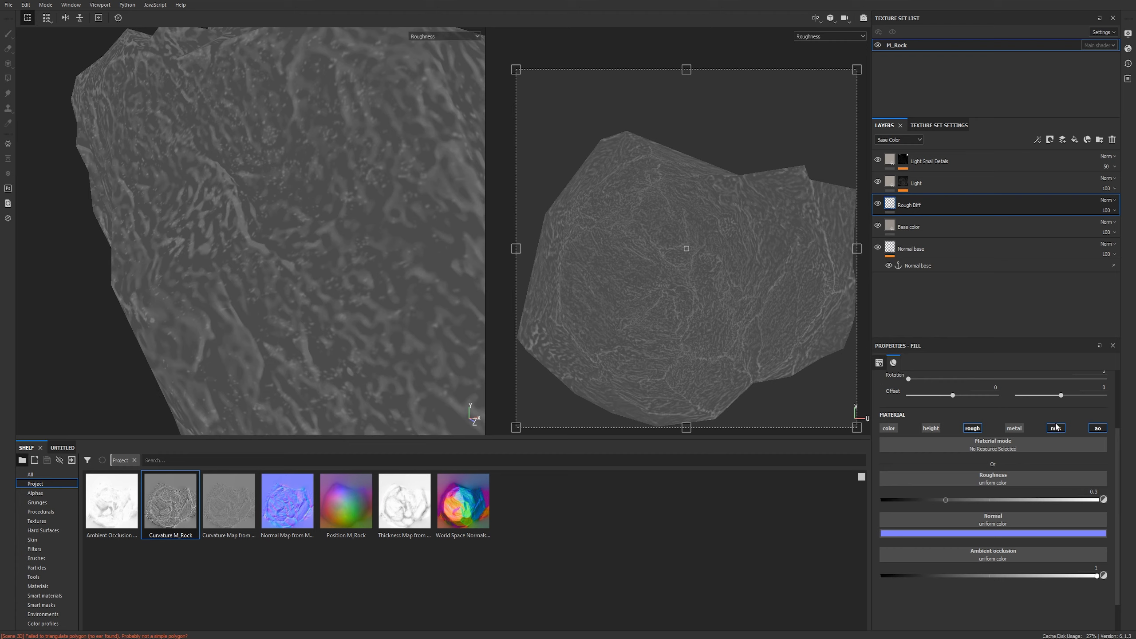
pyautogui.click(1056, 428)
pyautogui.click(1097, 428)
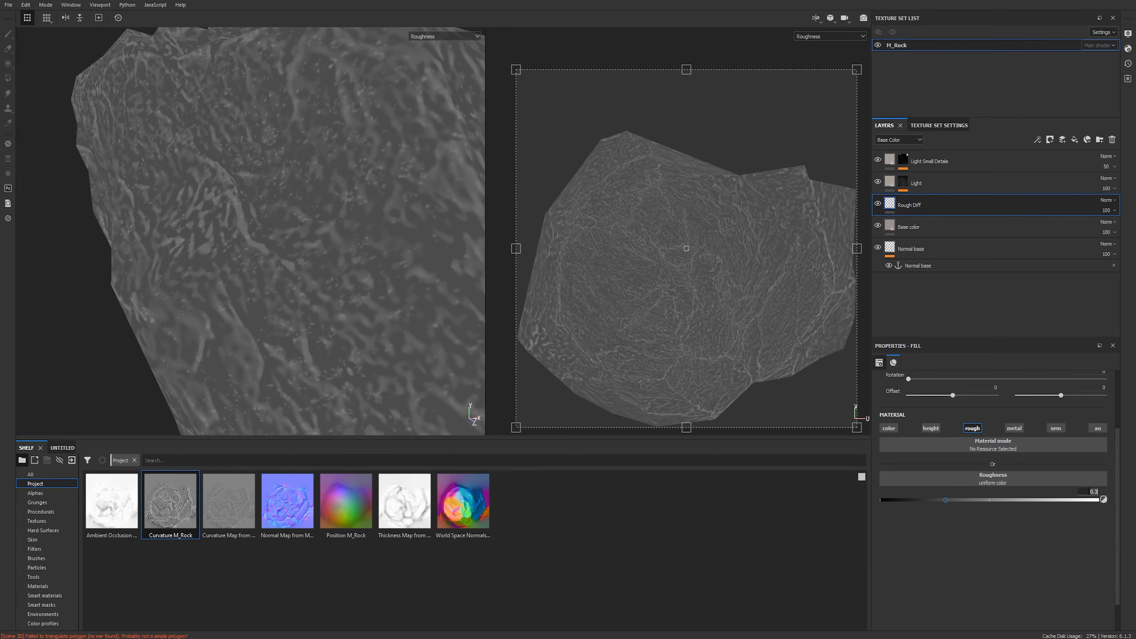
# Check the Base color layer's roughness and set the Rough Diff layer's roughness to 0.75.
pyautogui.click(920, 227)
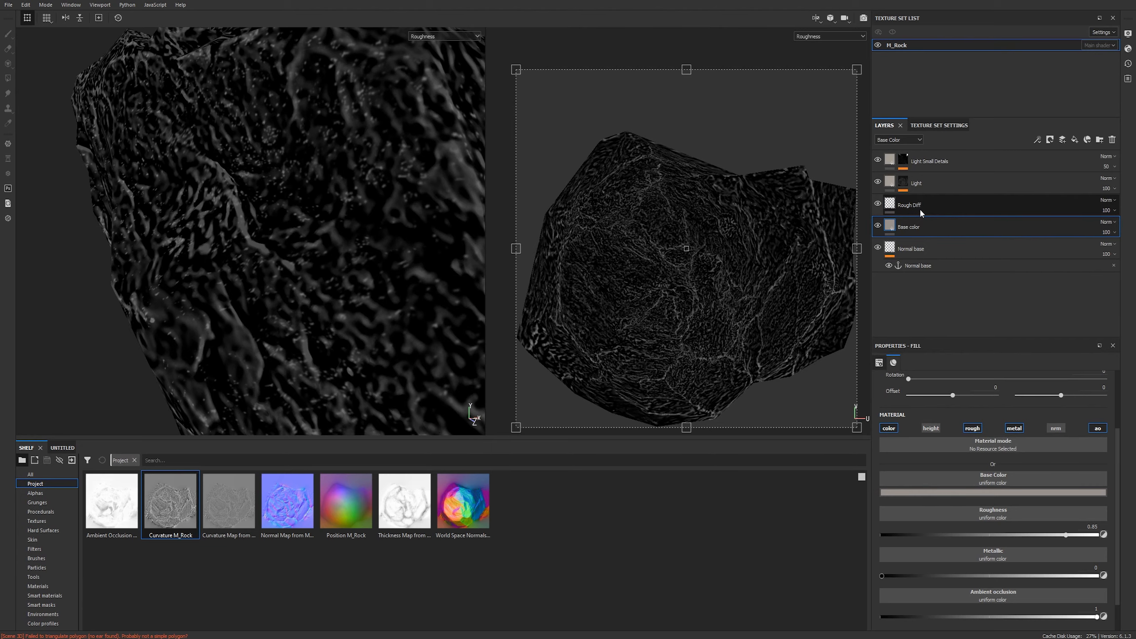
pyautogui.click(919, 208)
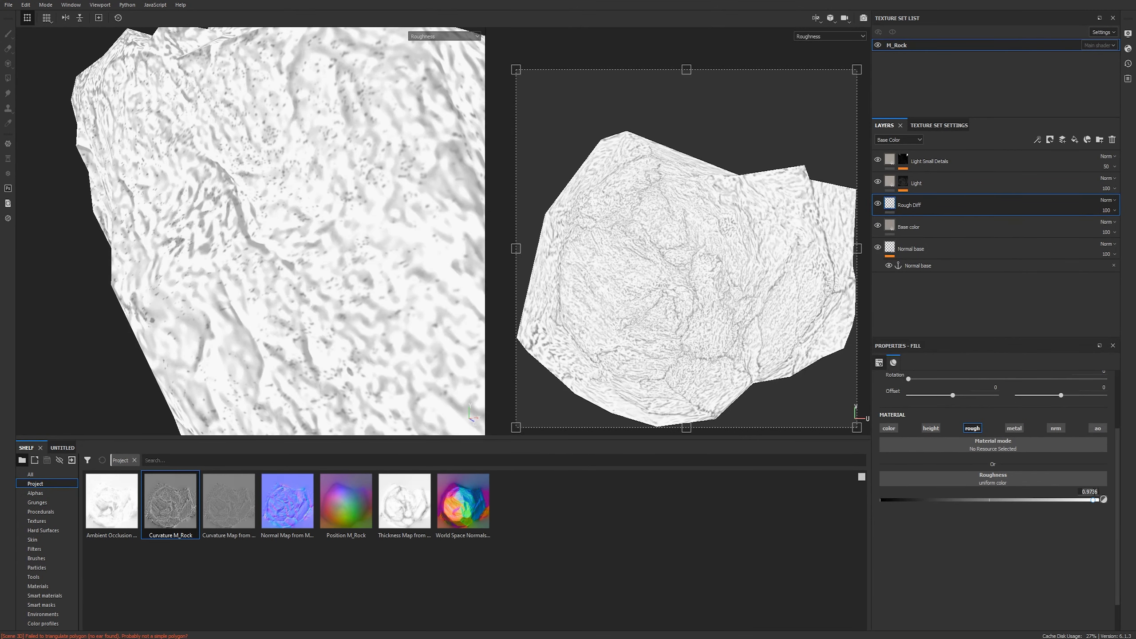
pyautogui.write('.75')
pyautogui.press('Return')
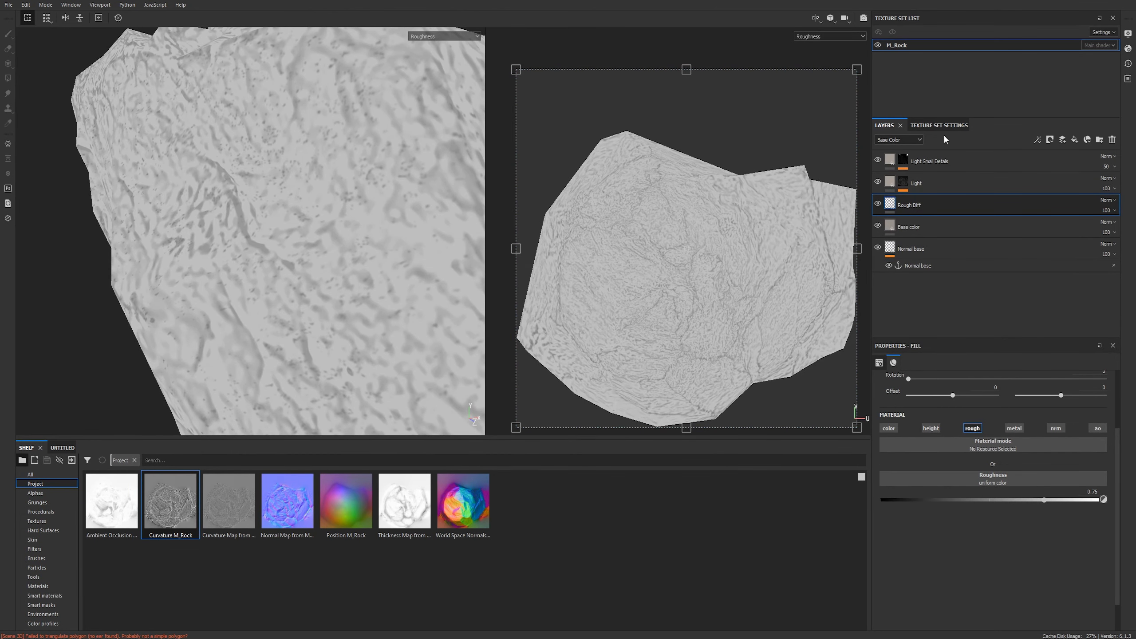
# Mask the Rough Diff layer with a fill using the Grunge Dirt Dried texture and compare it with the layer hidden.
pyautogui.click(1037, 140)
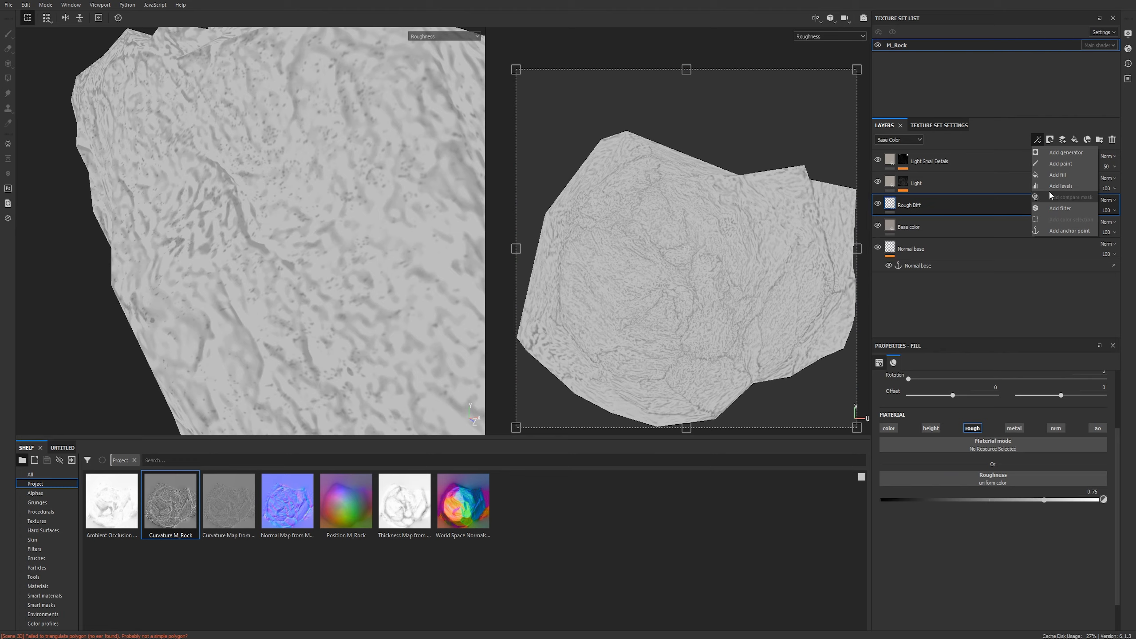
pyautogui.click(1058, 174)
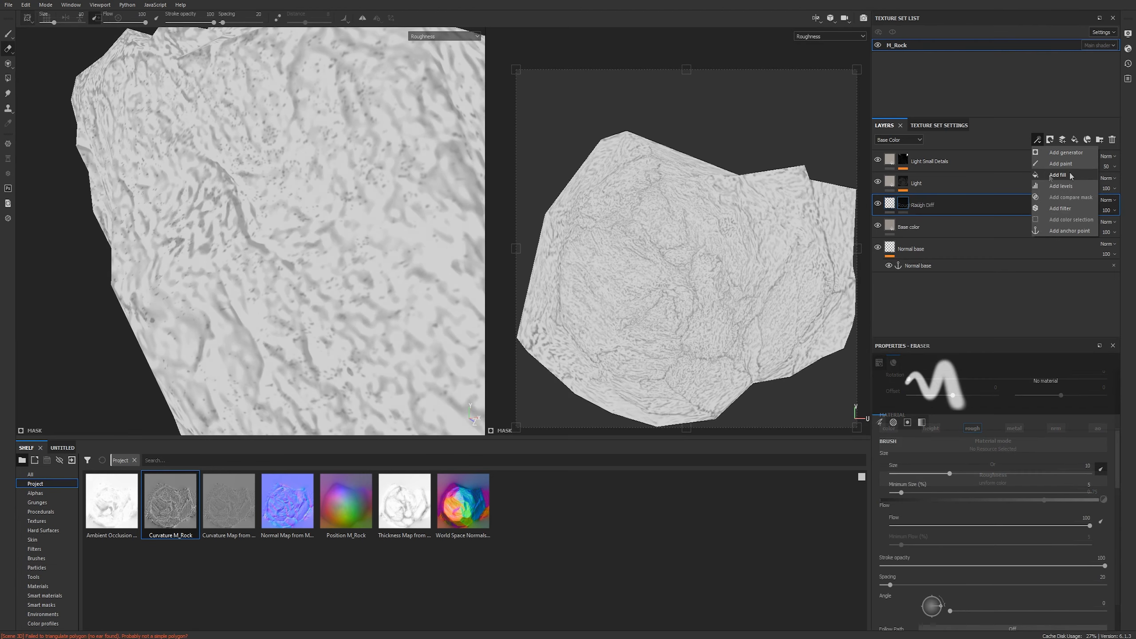
pyautogui.click(39, 512)
pyautogui.click(38, 504)
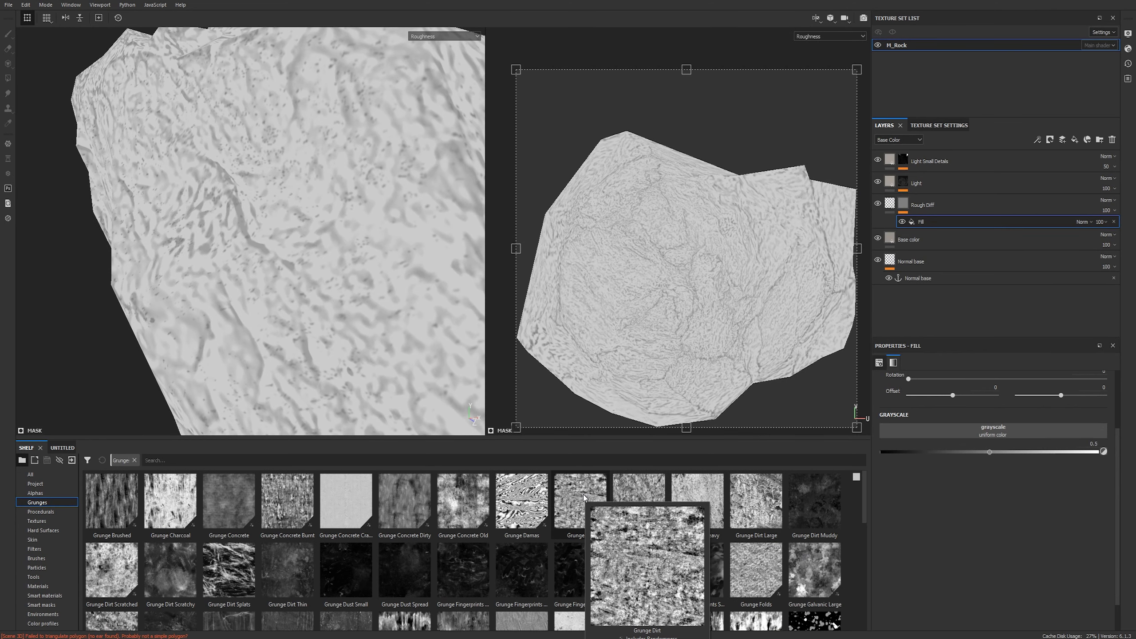
pyautogui.moveTo(639, 501); pyautogui.dragTo(967, 423)
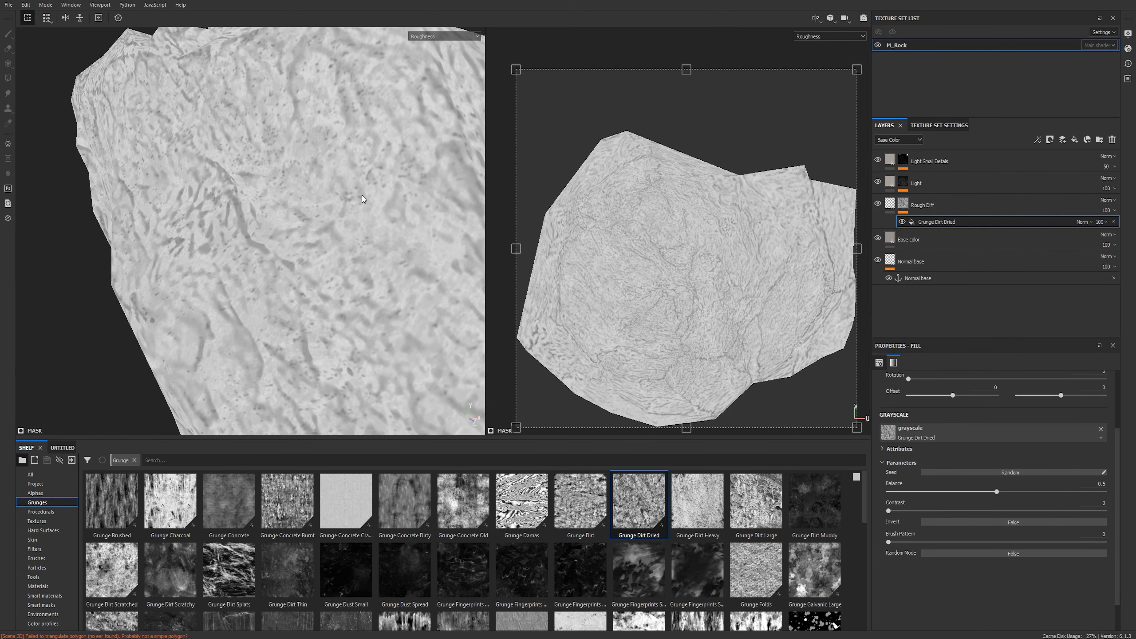
pyautogui.click(878, 204)
pyautogui.click(877, 203)
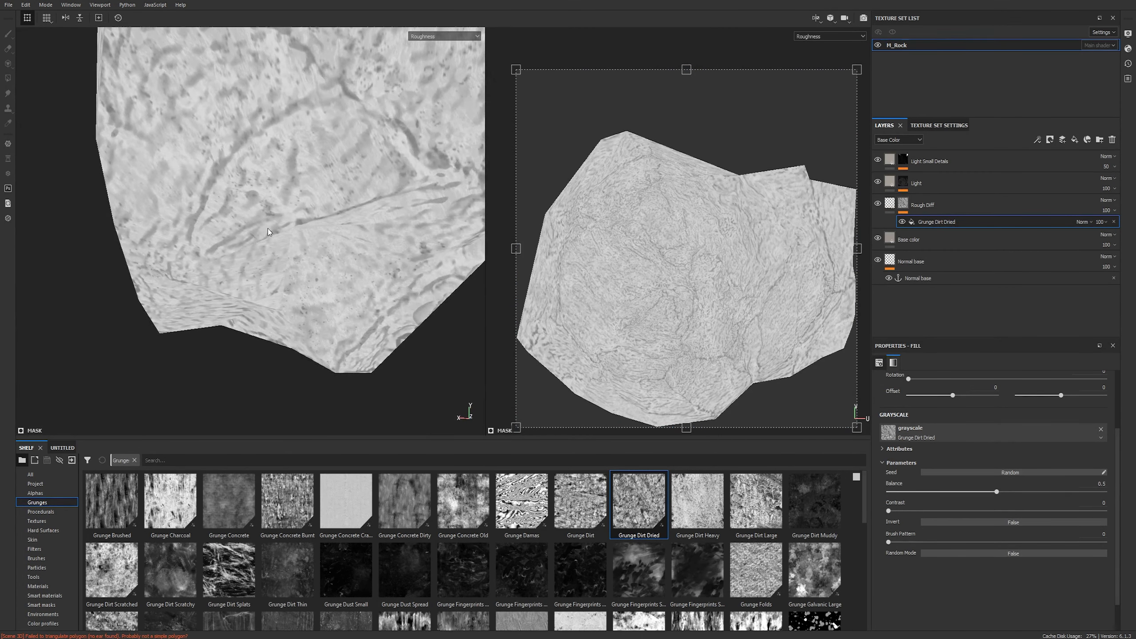
# Set the Grunge Dirt Dried mask fill to tri-planar projection and its contrast to 0.27.
pyautogui.scroll(3, 987, 437)
pyautogui.click(964, 395)
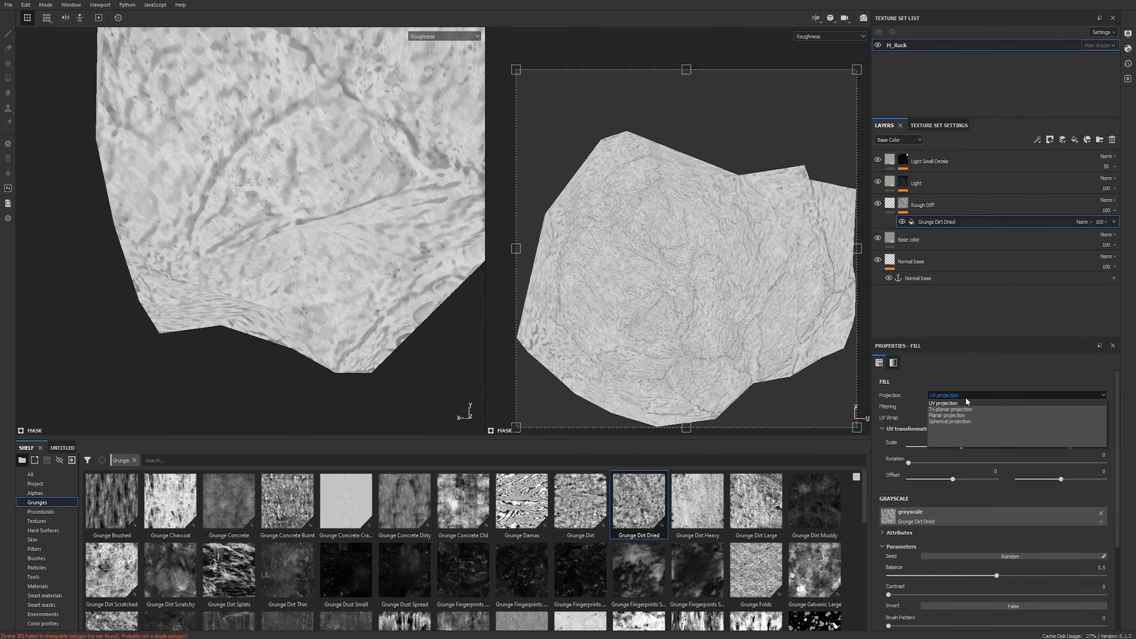
pyautogui.click(966, 408)
pyautogui.keyDown('alt'); pyautogui.moveTo(398, 165); pyautogui.dragTo(416, 253); pyautogui.keyUp('alt')
pyautogui.scroll(-3, 909, 474)
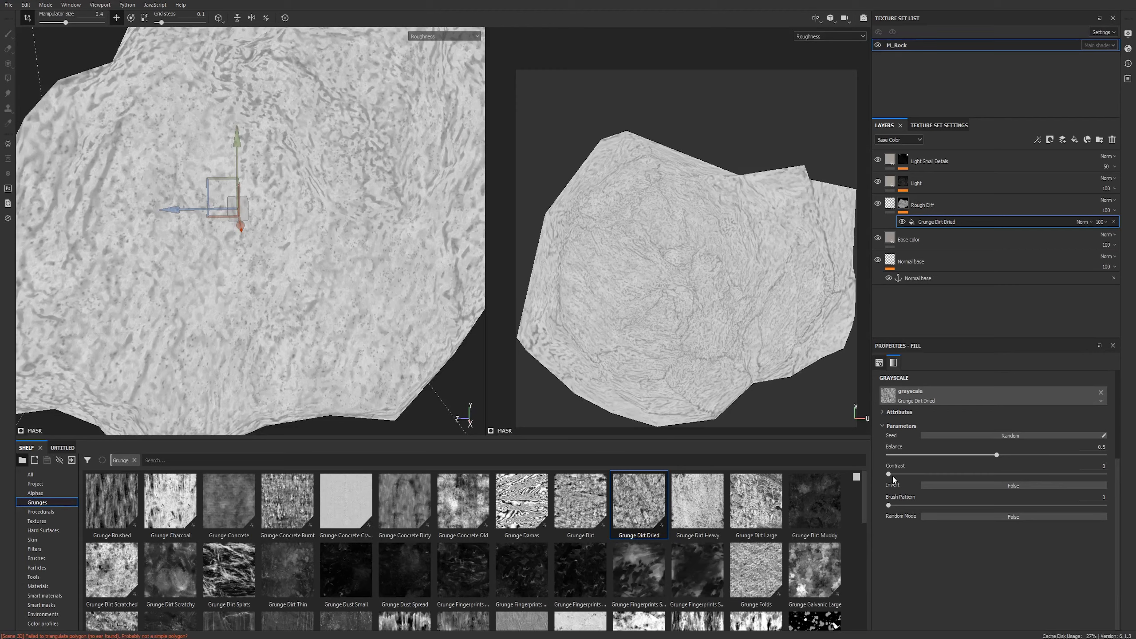
pyautogui.moveTo(890, 474); pyautogui.dragTo(991, 472)
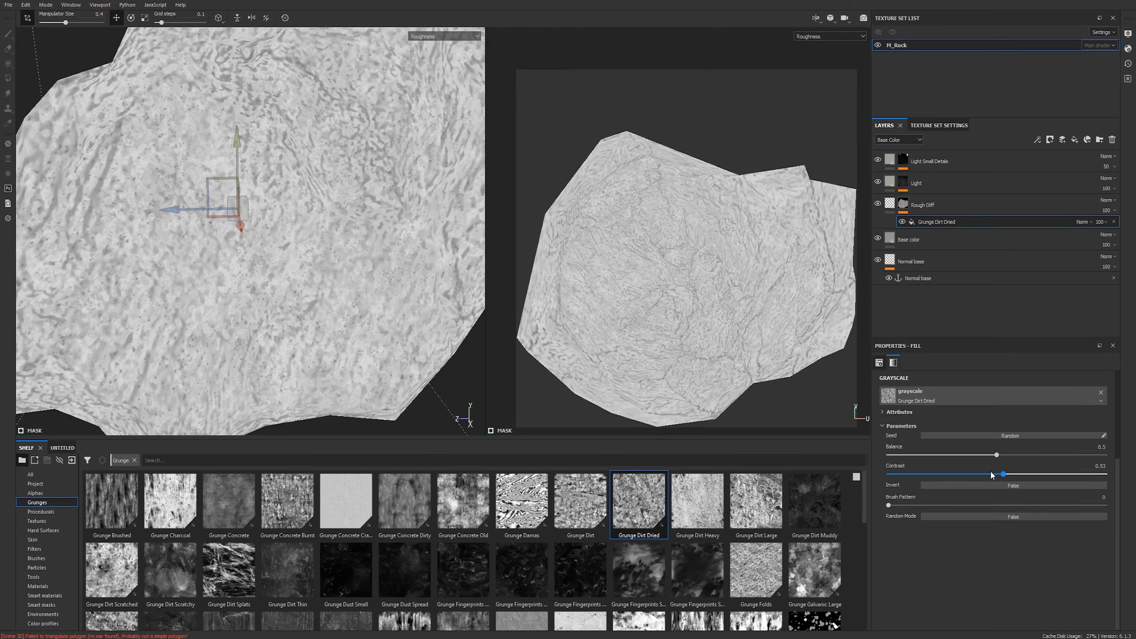
pyautogui.moveTo(902, 467); pyautogui.dragTo(956, 475)
pyautogui.moveTo(960, 477); pyautogui.dragTo(947, 475)
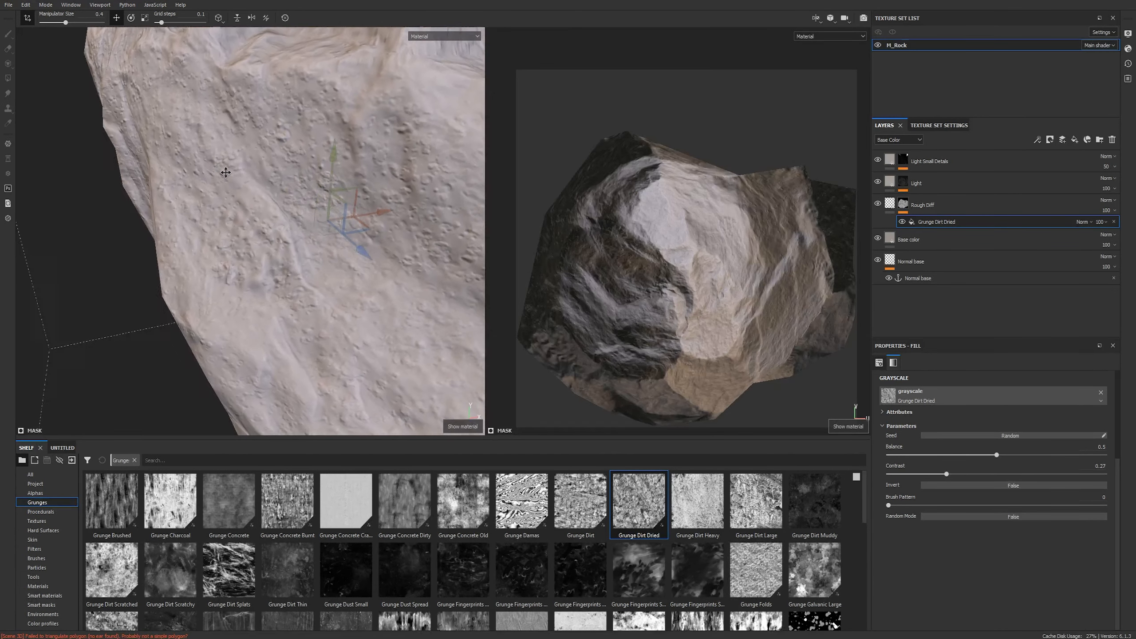
# Enable the color channel on Rough Diff, sample its base color from the Base color layer and darken it to a brightness of 0.211.
pyautogui.keyDown('alt'); pyautogui.moveTo(295, 179); pyautogui.dragTo(282, 180); pyautogui.keyUp('alt')
pyautogui.moveTo(282, 181)
pyautogui.keyDown('shift'); pyautogui.mouseDown(button='right')
pyautogui.moveTo(300, 180)
pyautogui.moveTo(266, 168)
pyautogui.moveTo(592, 165)
pyautogui.mouseUp(button='right'); pyautogui.keyUp('shift')
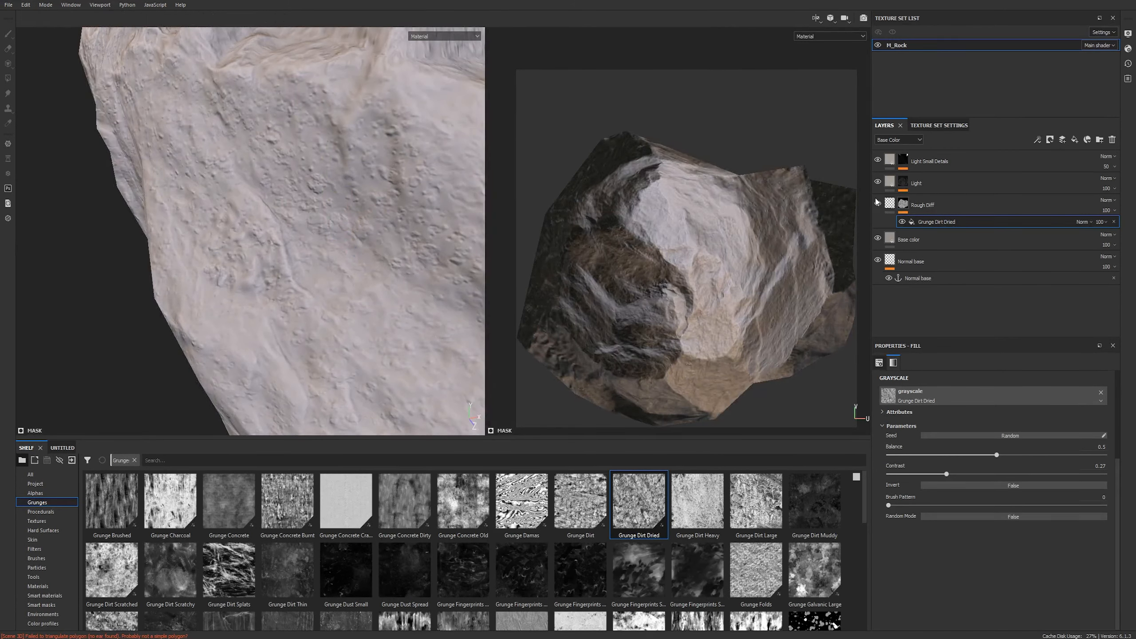
pyautogui.keyDown('alt'); pyautogui.moveTo(394, 270); pyautogui.dragTo(287, 237); pyautogui.keyUp('alt')
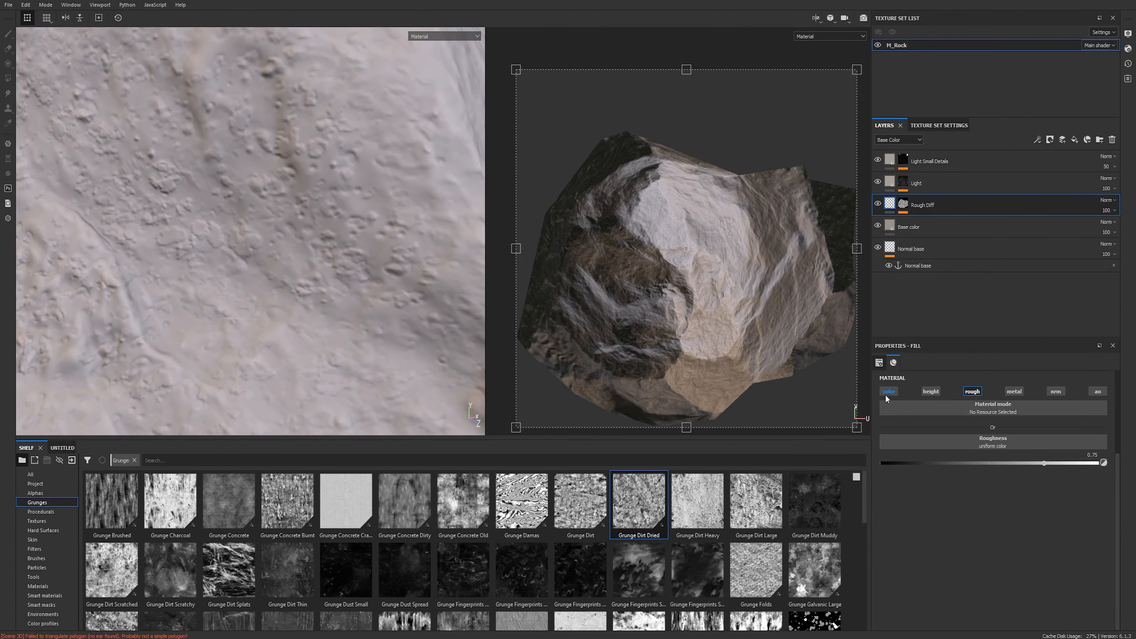
pyautogui.click(889, 394)
pyautogui.click(985, 455)
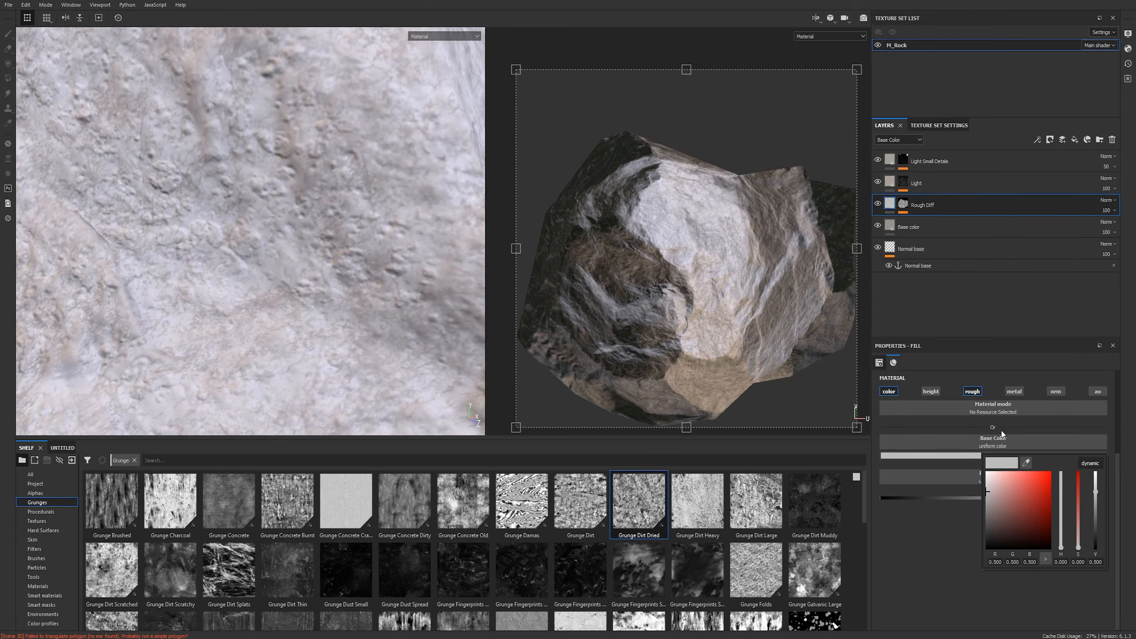
pyautogui.moveTo(1026, 463); pyautogui.dragTo(890, 224)
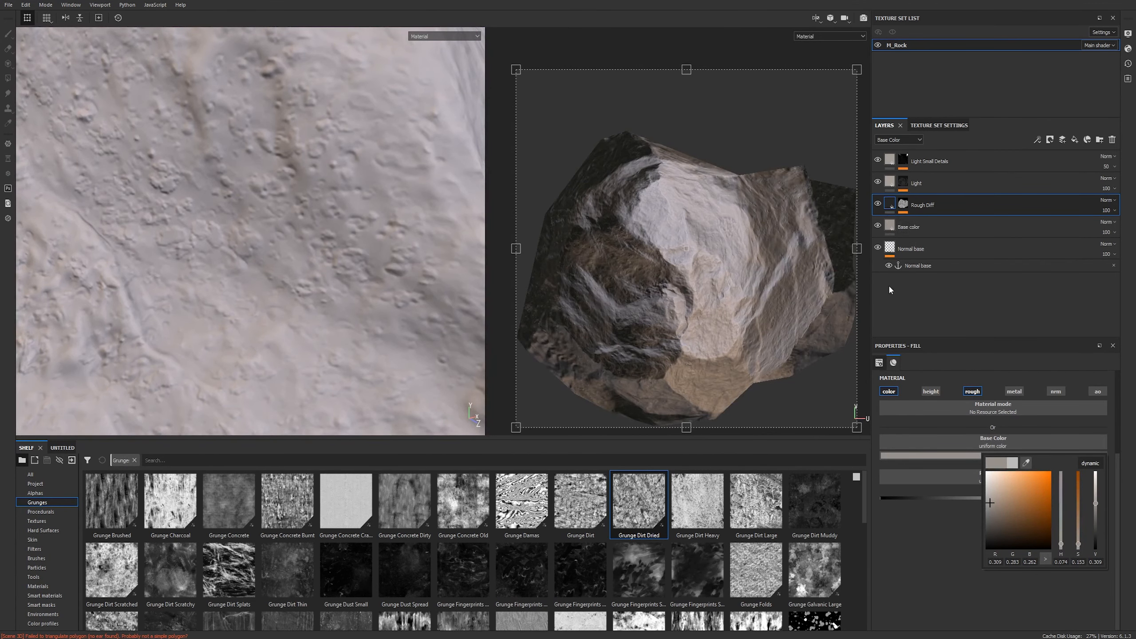
pyautogui.moveTo(1097, 505); pyautogui.dragTo(1097, 511)
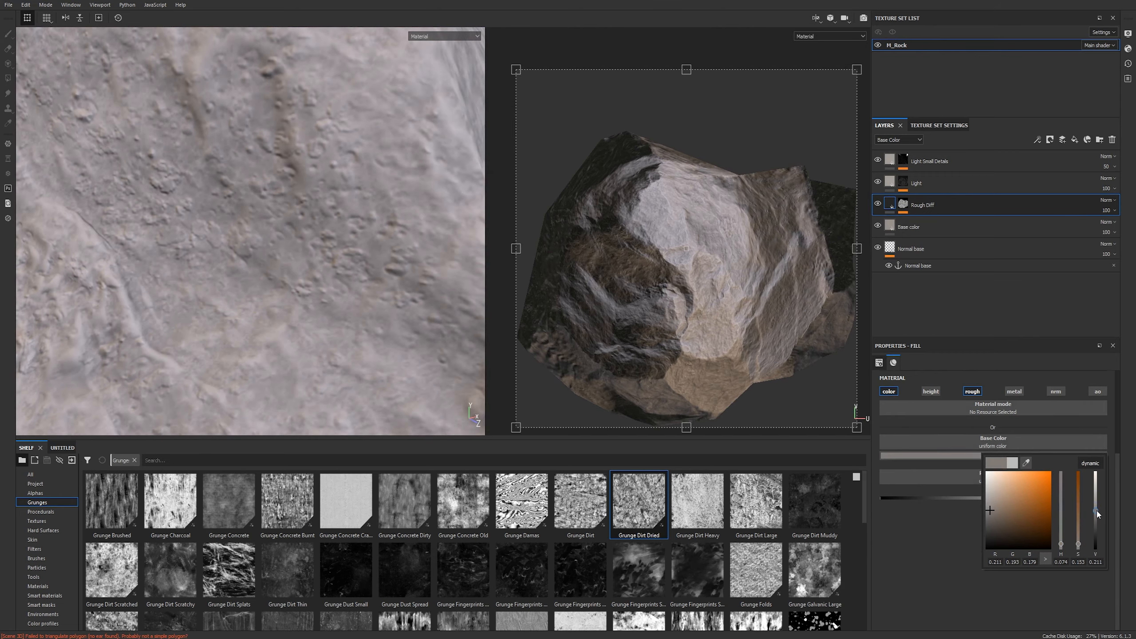
pyautogui.click(953, 612)
# Examine the whole rock's material from several sides and check the texture set's channel settings.
pyautogui.scroll(-4, 327, 267)
pyautogui.scroll(-4, 327, 269)
pyautogui.keyDown('alt'); pyautogui.moveTo(380, 273); pyautogui.dragTo(170, 199); pyautogui.keyUp('alt')
pyautogui.keyDown('alt'); pyautogui.moveTo(380, 215); pyautogui.dragTo(277, 204); pyautogui.keyUp('alt')
pyautogui.keyDown('alt'); pyautogui.moveTo(201, 189); pyautogui.dragTo(103, 174, button='right'); pyautogui.keyUp('alt')
pyautogui.keyDown('alt'); pyautogui.moveTo(103, 175); pyautogui.dragTo(265, 218); pyautogui.keyUp('alt')
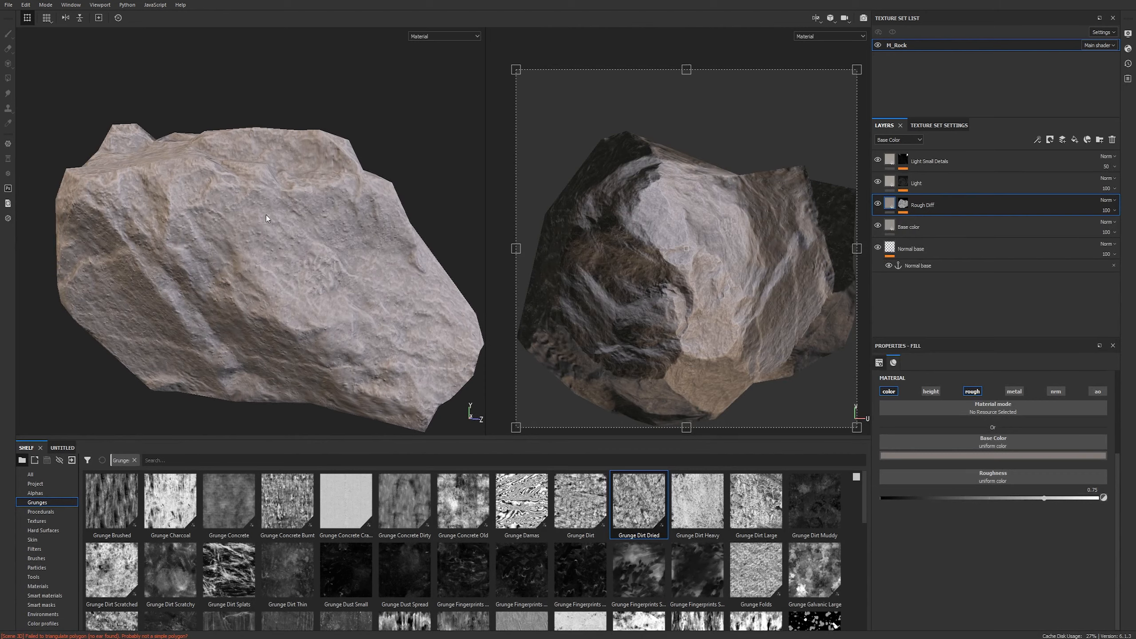
pyautogui.click(940, 125)
pyautogui.scroll(5, 973, 256)
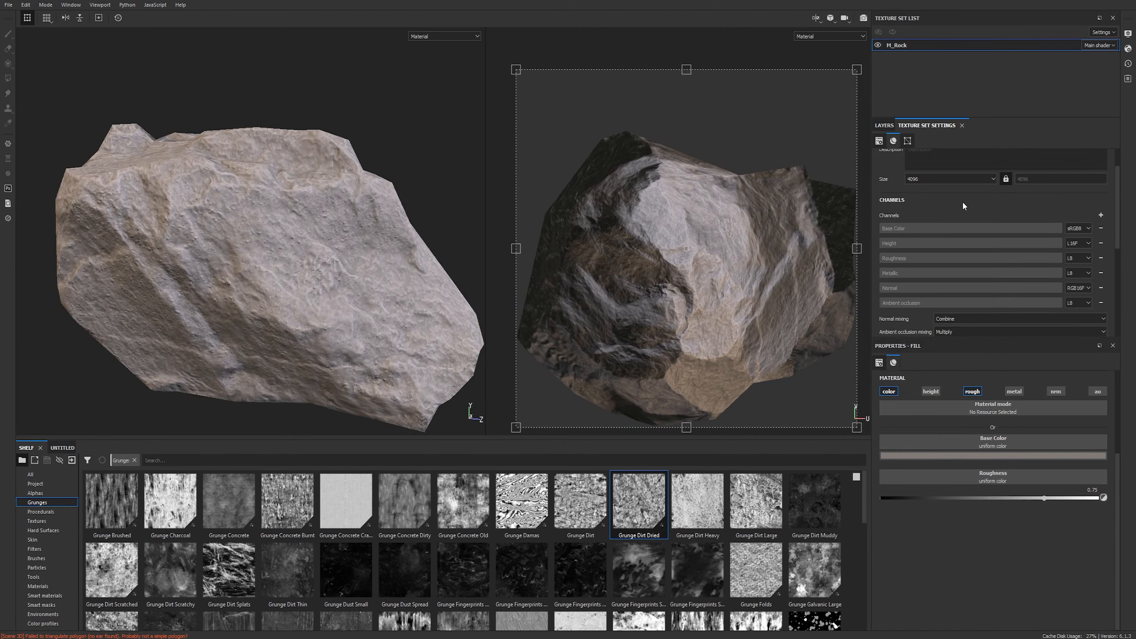
pyautogui.click(884, 126)
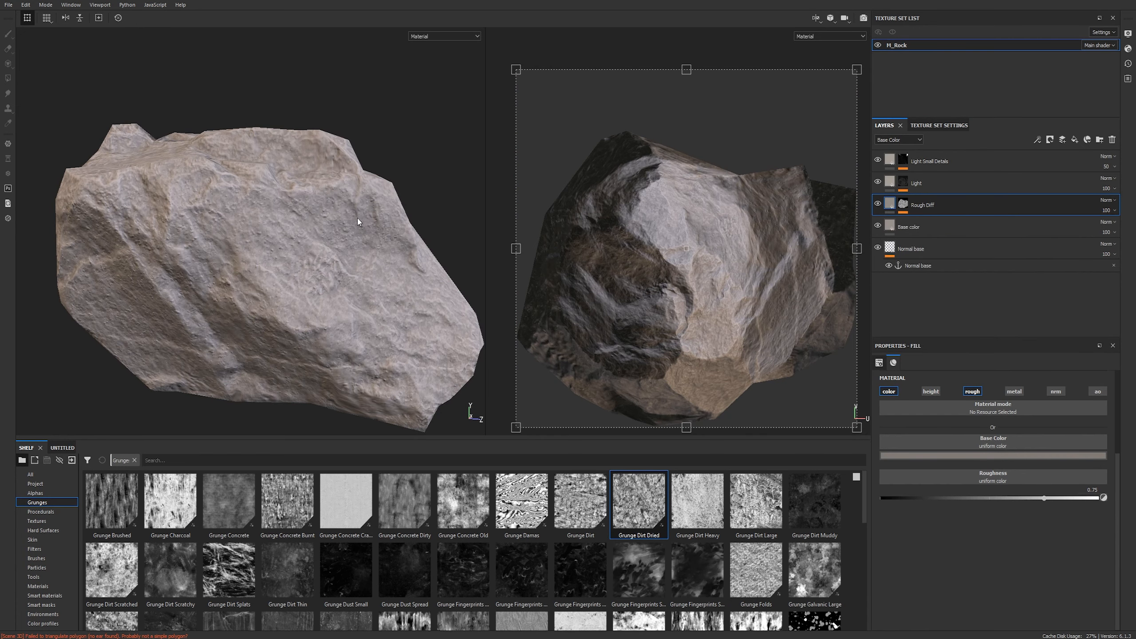
pyautogui.scroll(3, 348, 217)
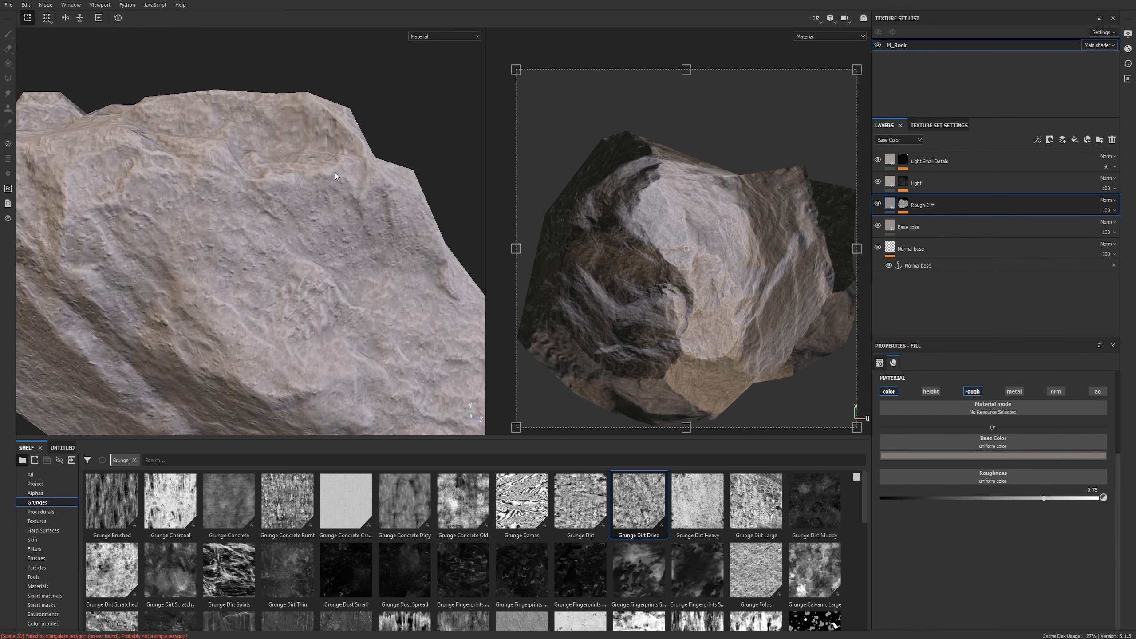
pyautogui.scroll(2, 345, 179)
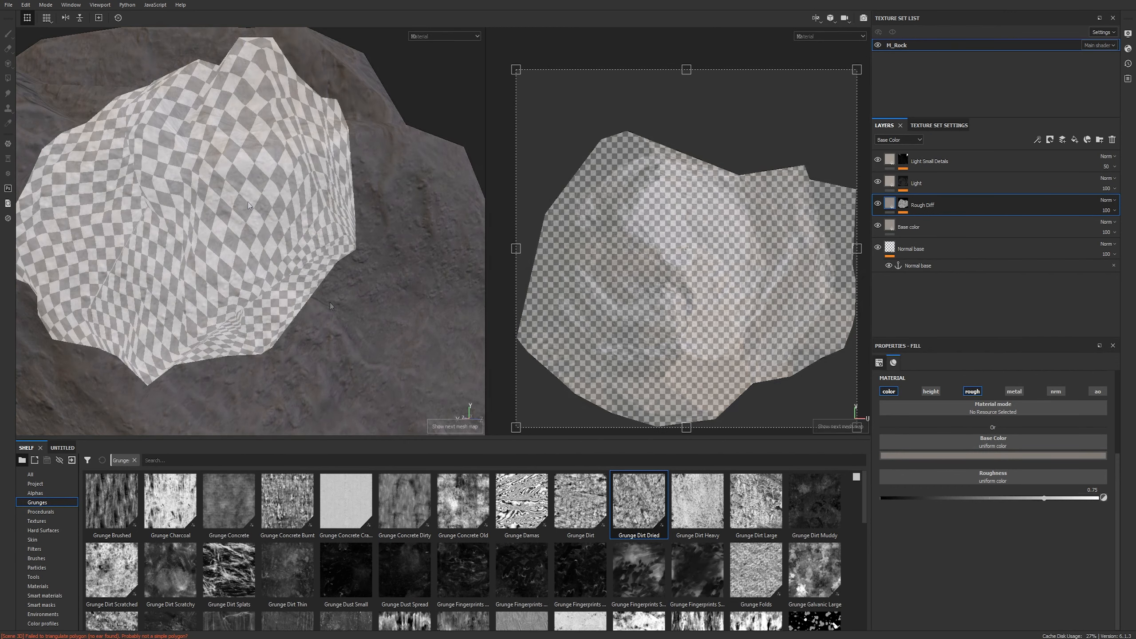
# Display the ambient occlusion mesh map and examine the rock's recessed areas up close.
pyautogui.press('b')
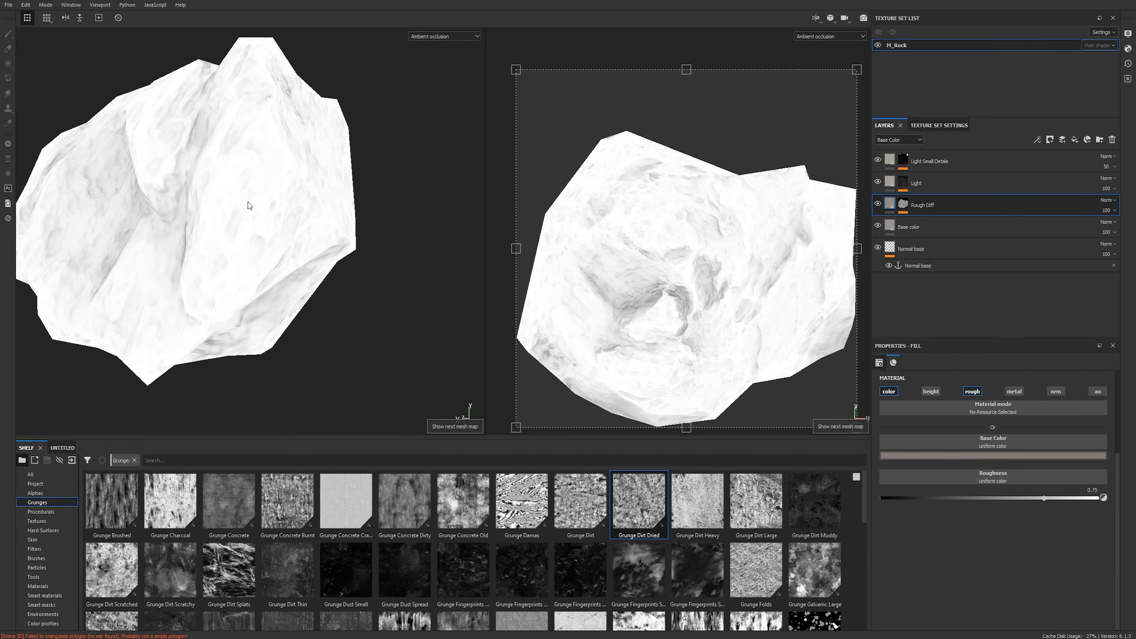
pyautogui.keyDown('alt'); pyautogui.moveTo(193, 167); pyautogui.dragTo(338, 178); pyautogui.keyUp('alt')
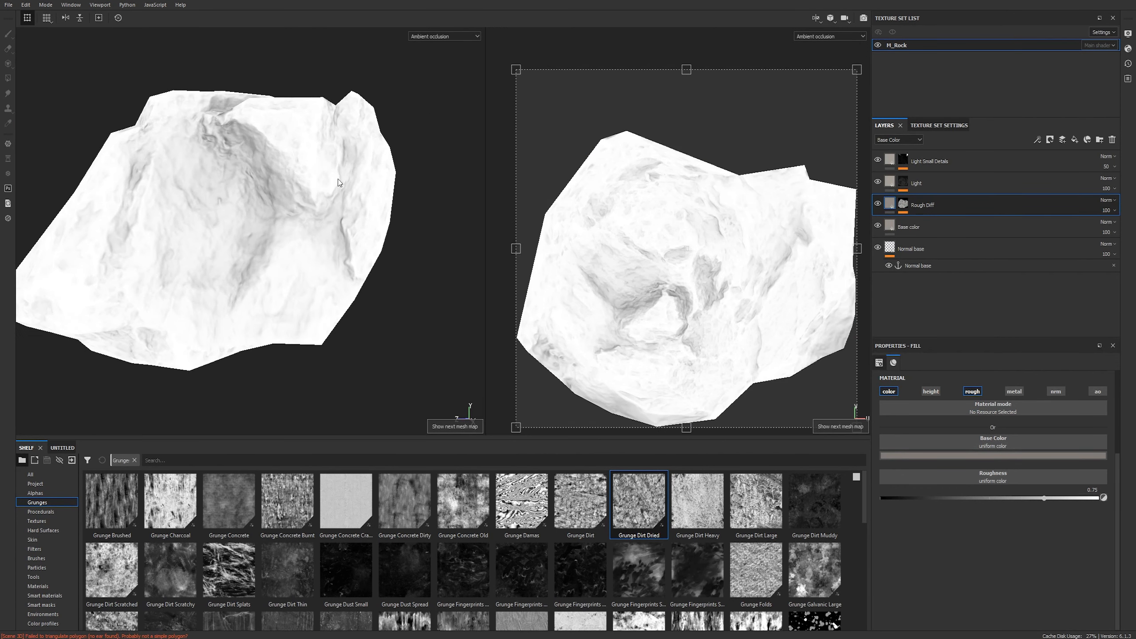
pyautogui.scroll(5, 250, 172)
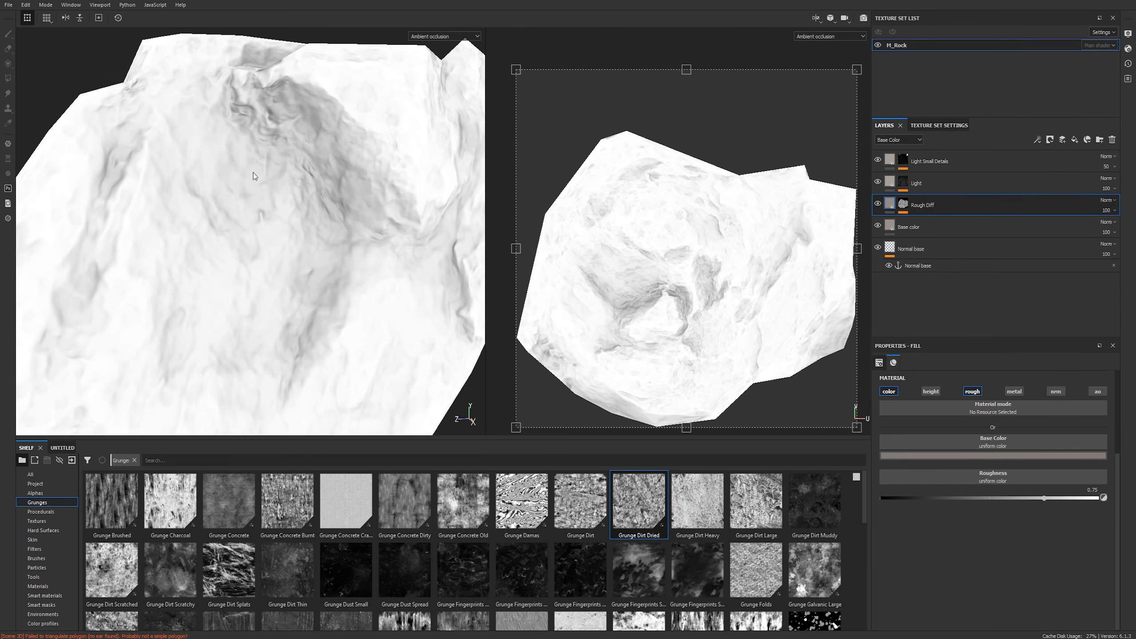
# Return to the material view and add a Baked Lighting Environment filter above the Light Small Details layer.
pyautogui.keyDown('alt'); pyautogui.moveTo(295, 170); pyautogui.dragTo(215, 170); pyautogui.keyUp('alt')
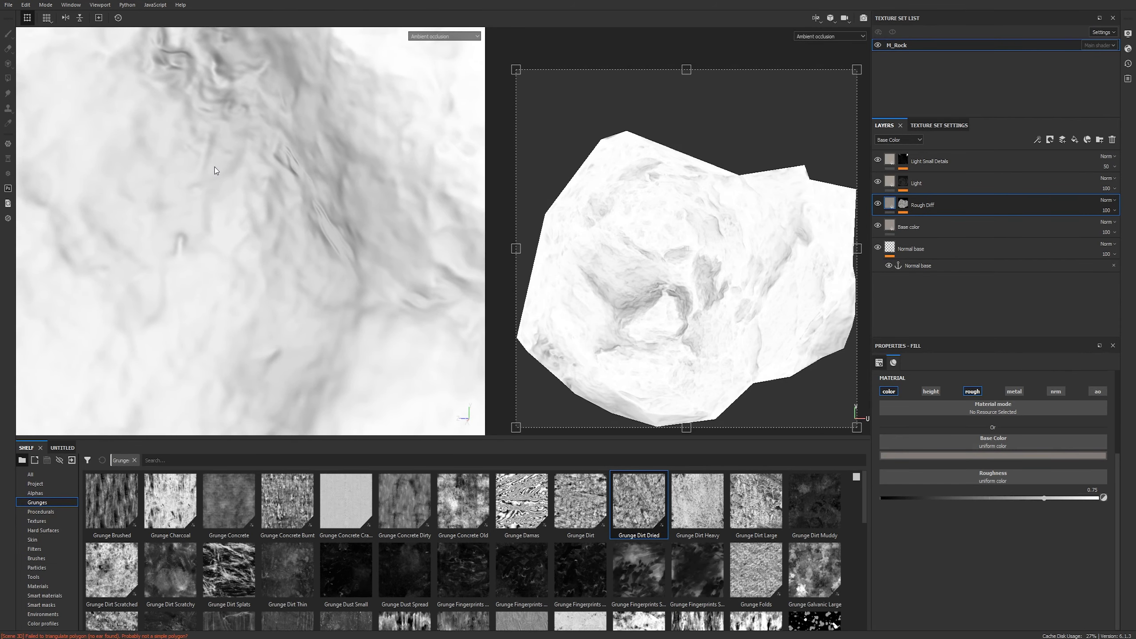
pyautogui.press('m')
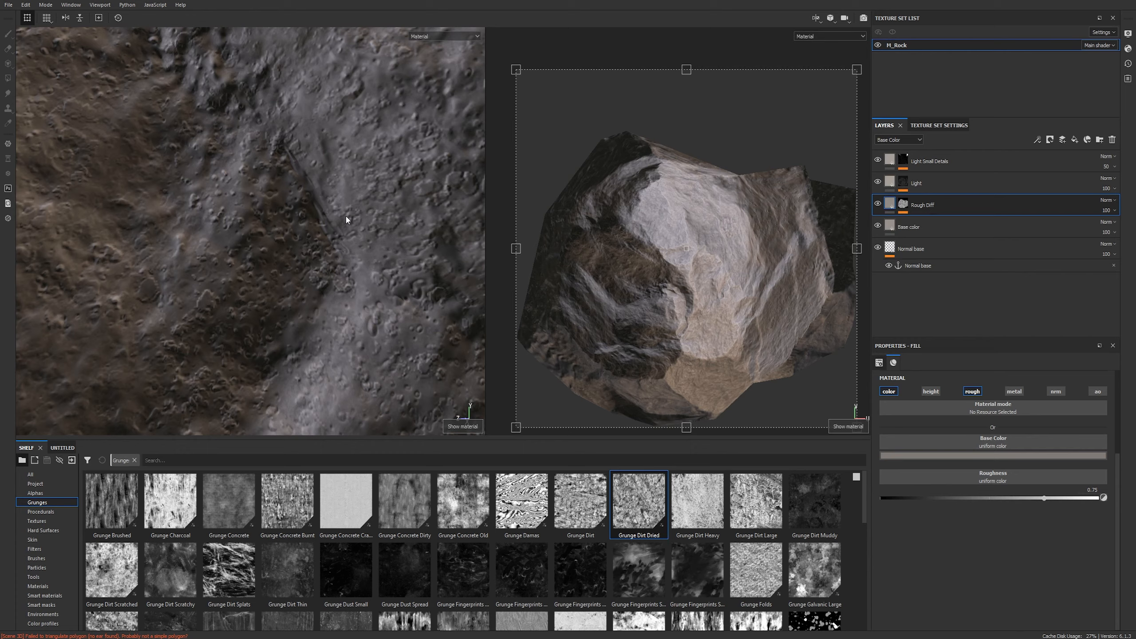
pyautogui.click(36, 549)
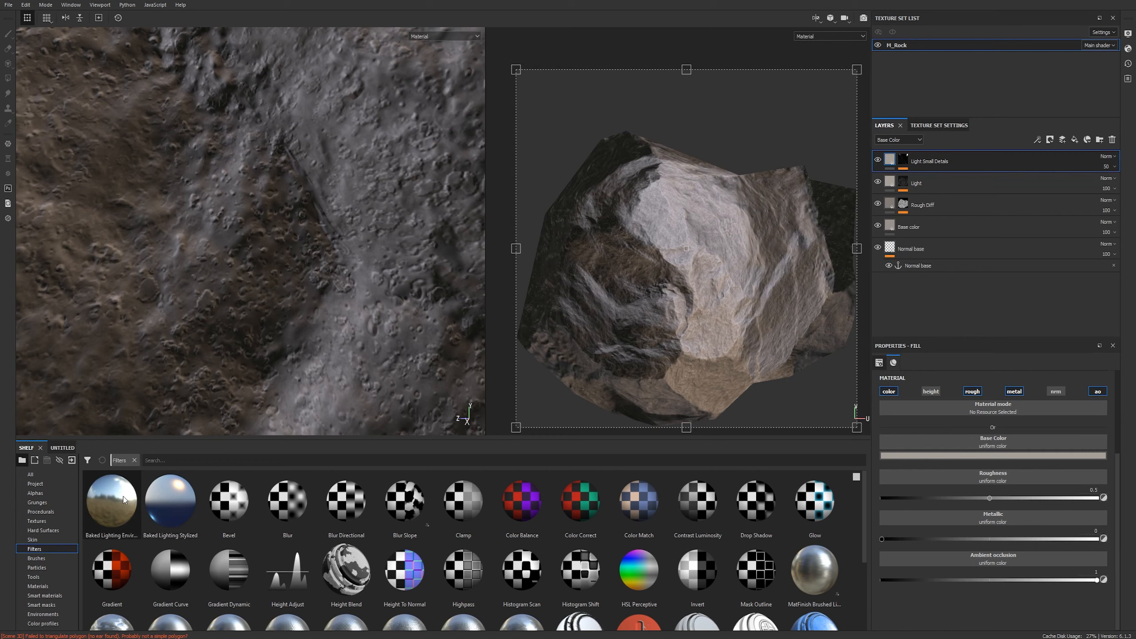
pyautogui.moveTo(124, 500)
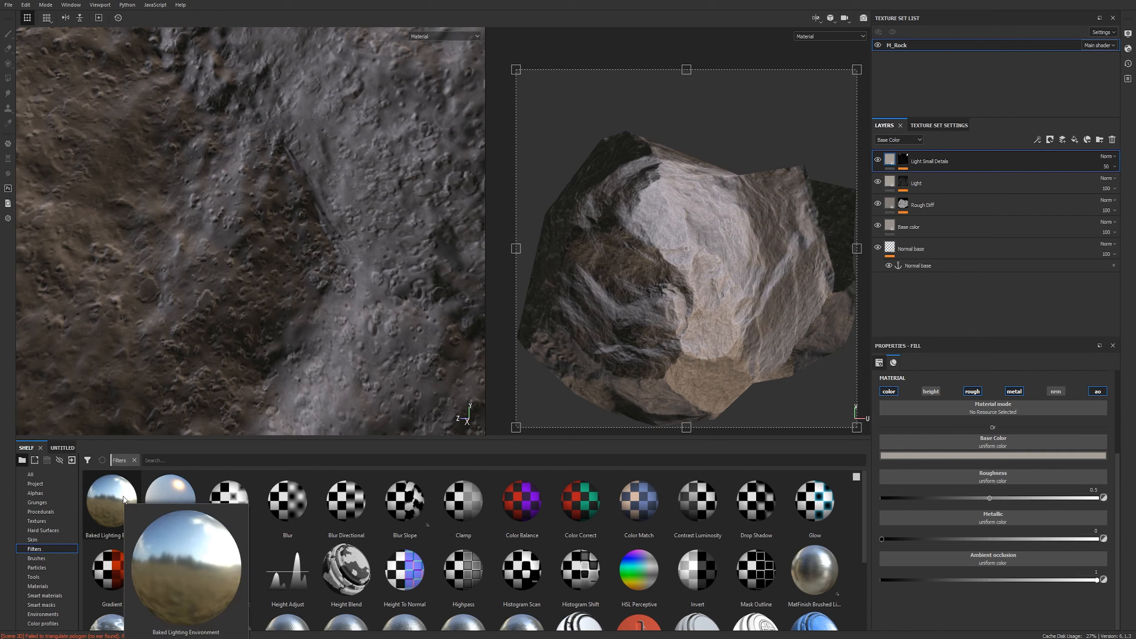
pyautogui.moveTo(110, 496); pyautogui.dragTo(952, 156)
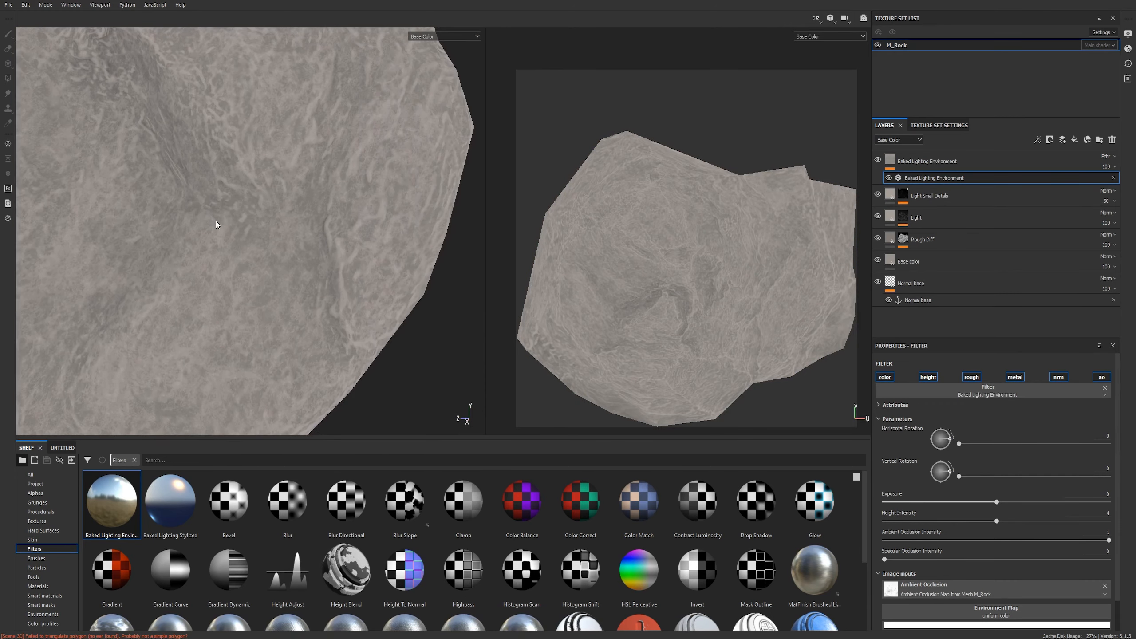
# Assign the Cave Entry Forest environment map to the filter and inspect its baked lighting in the material and base color views.
pyautogui.keyDown('alt'); pyautogui.moveTo(217, 225); pyautogui.dragTo(306, 184); pyautogui.keyUp('alt')
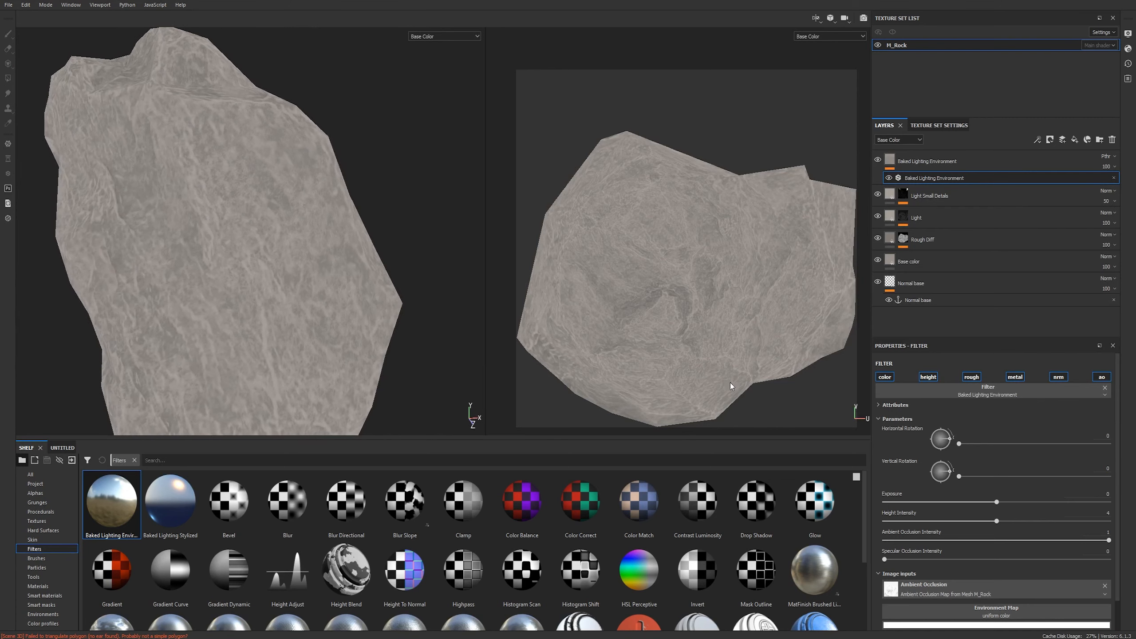
pyautogui.scroll(-2, 954, 576)
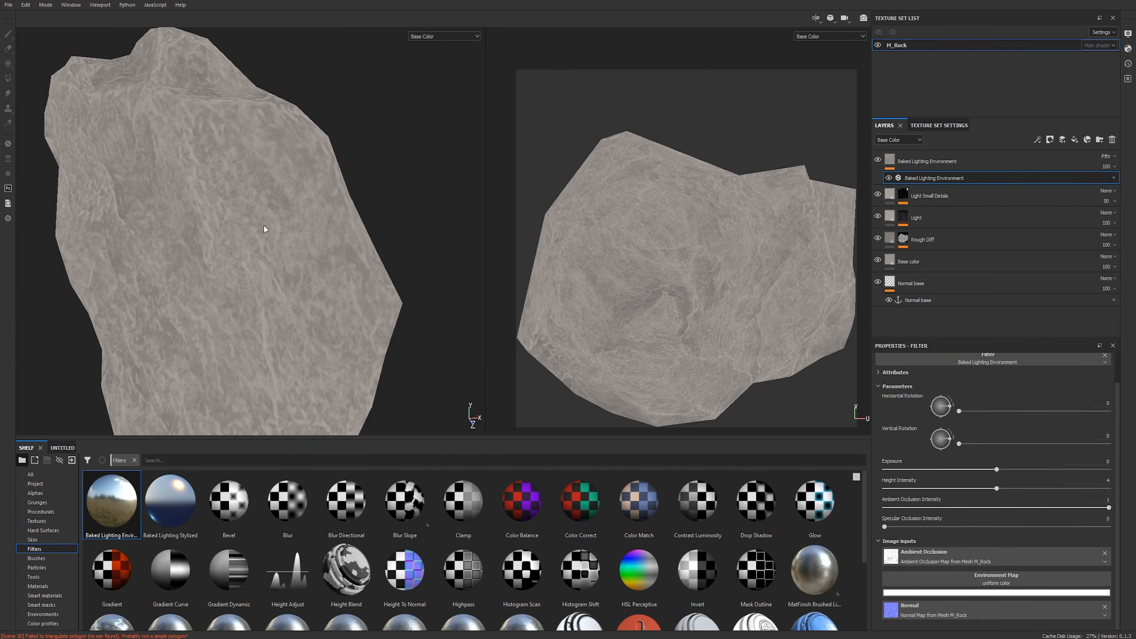
pyautogui.keyDown('alt'); pyautogui.moveTo(264, 229); pyautogui.dragTo(479, 250); pyautogui.keyUp('alt')
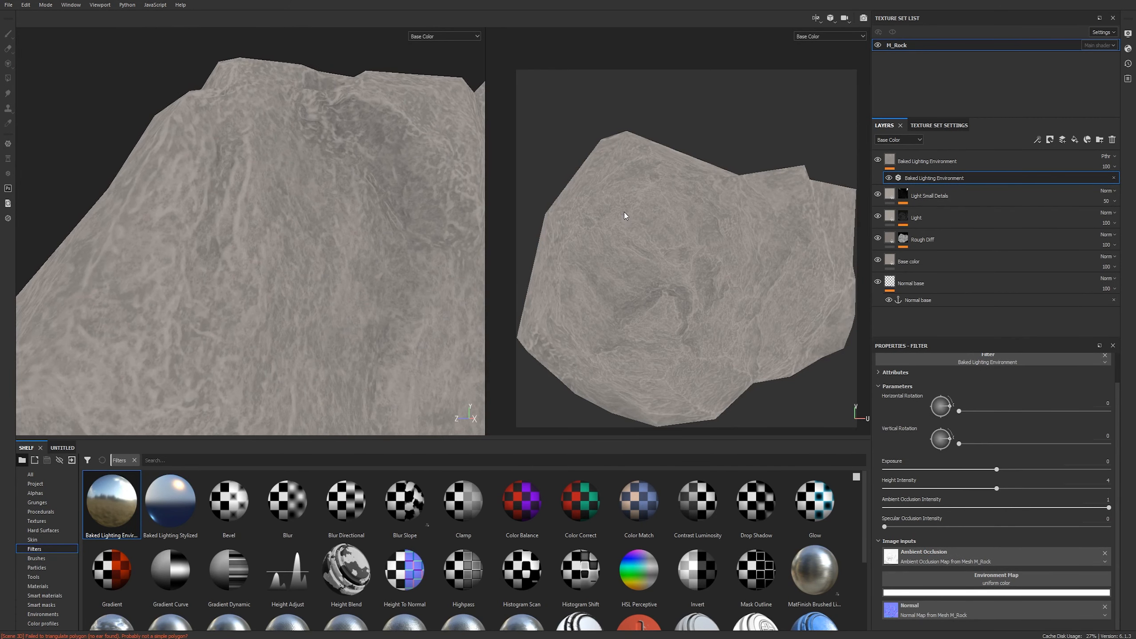
pyautogui.keyDown('alt'); pyautogui.moveTo(447, 186); pyautogui.dragTo(316, 226); pyautogui.keyUp('alt')
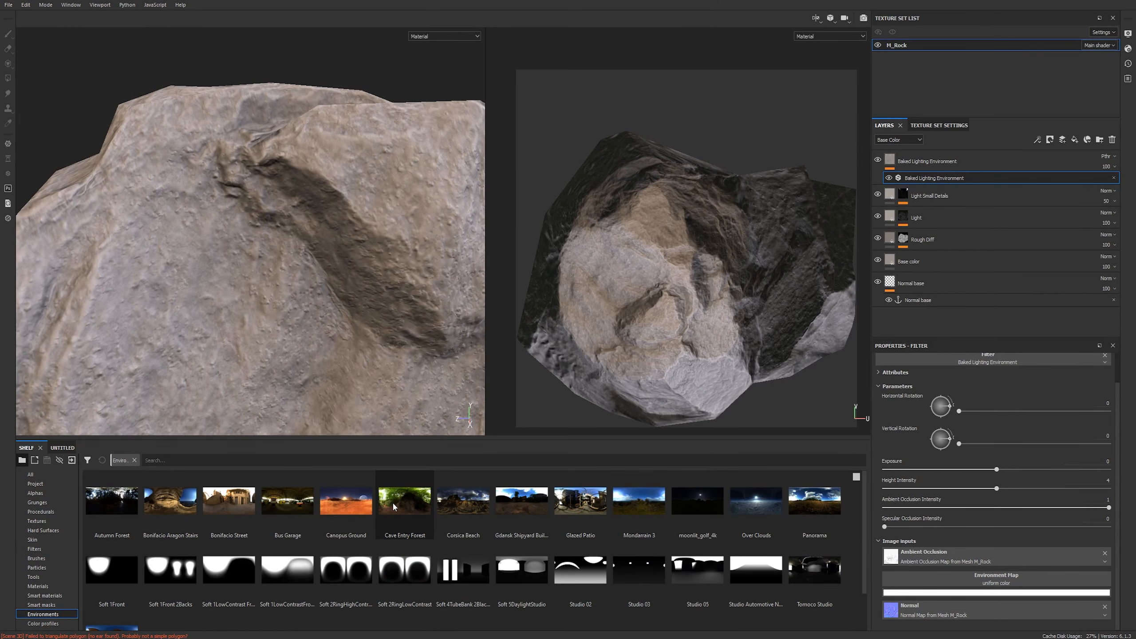
pyautogui.moveTo(405, 501)
pyautogui.mouseDown()
pyautogui.moveTo(944, 598)
pyautogui.moveTo(957, 583)
pyautogui.mouseUp()
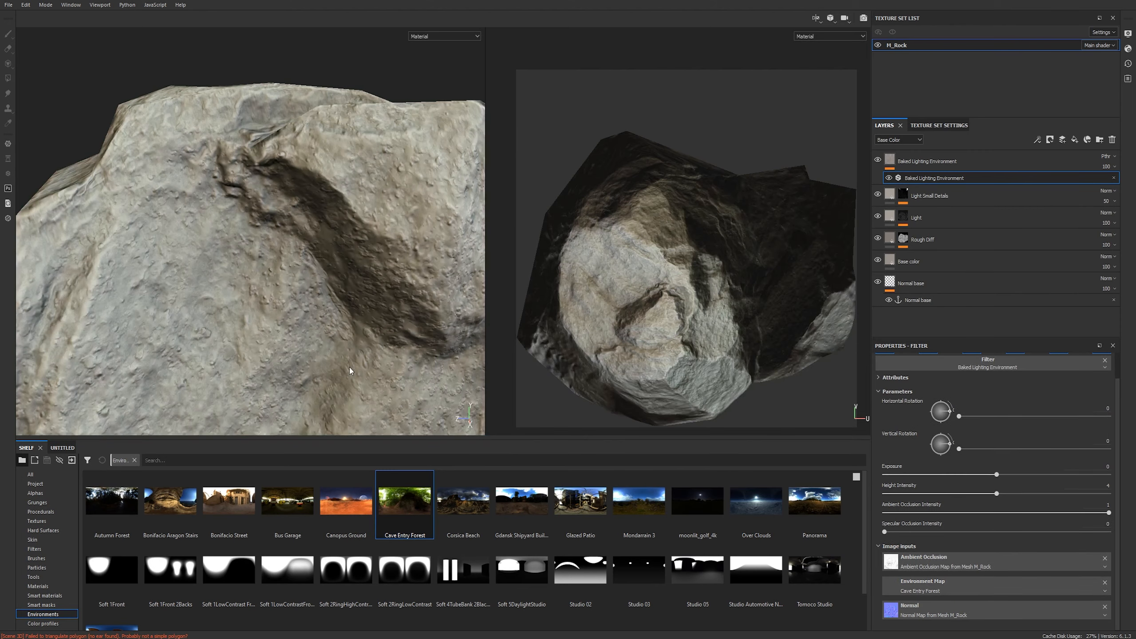
pyautogui.scroll(-6, 345, 364)
pyautogui.keyDown('alt'); pyautogui.moveTo(345, 363); pyautogui.dragTo(309, 291, button='middle'); pyautogui.keyUp('alt')
pyautogui.keyDown('alt'); pyautogui.moveTo(308, 288); pyautogui.dragTo(235, 248); pyautogui.keyUp('alt')
pyautogui.keyDown('alt'); pyautogui.moveTo(234, 247); pyautogui.dragTo(378, 267, button='middle'); pyautogui.keyUp('alt')
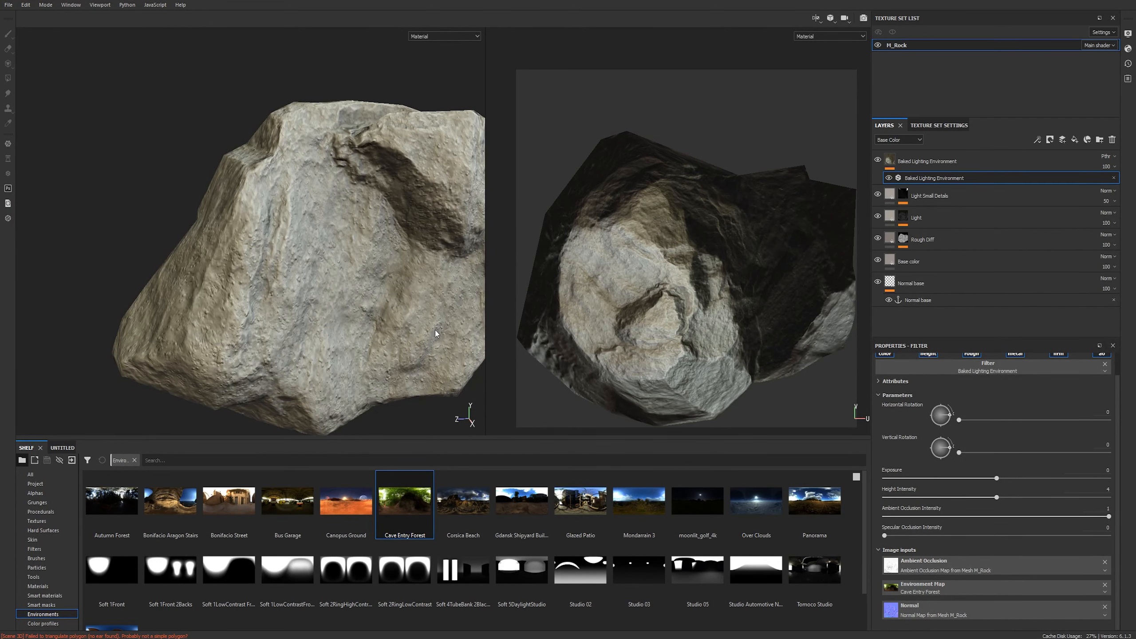
pyautogui.press('c')
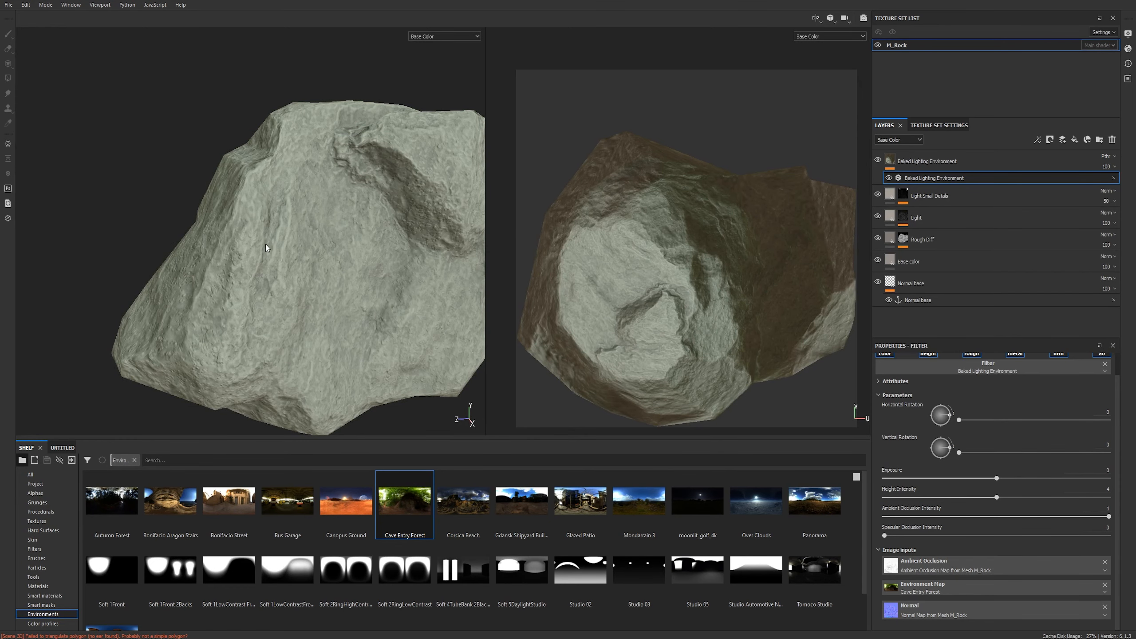
# Delete the Baked Lighting Environment layer and add a MatFx HBAO filter at the top of the layer stack.
pyautogui.click(1113, 139)
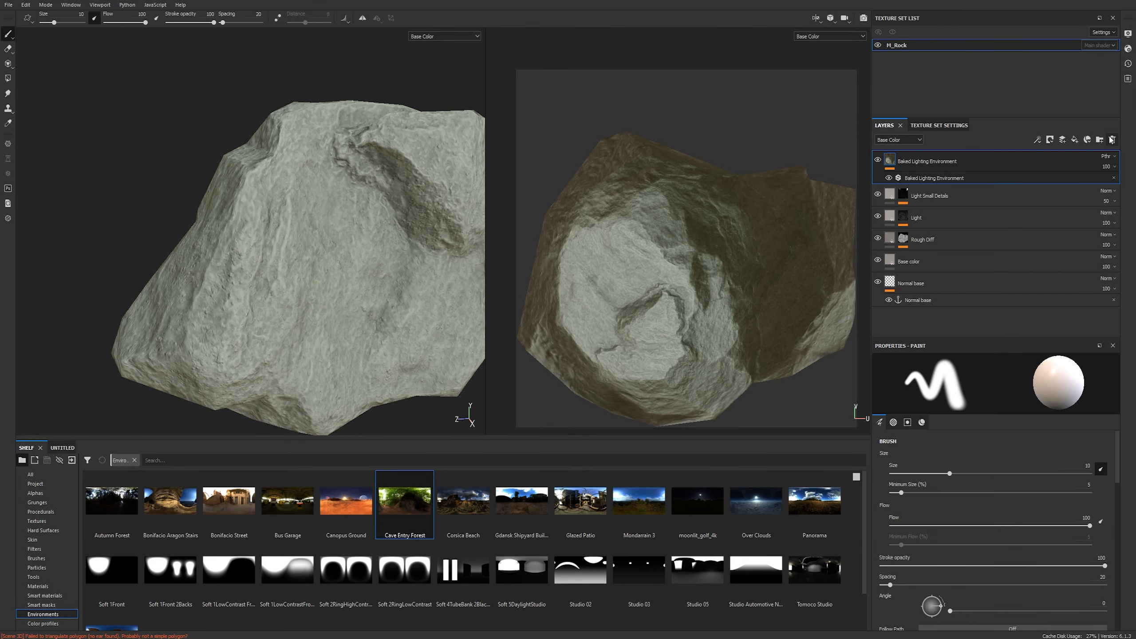
pyautogui.keyDown('alt'); pyautogui.moveTo(371, 237); pyautogui.dragTo(244, 211); pyautogui.keyUp('alt')
pyautogui.click(34, 548)
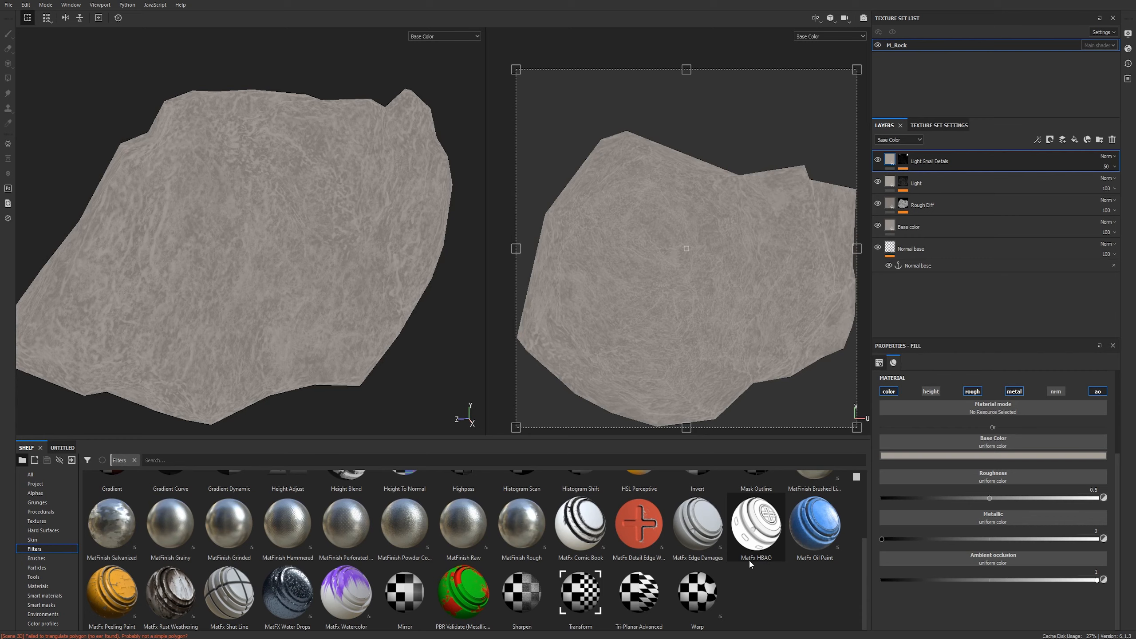
pyautogui.moveTo(752, 542); pyautogui.dragTo(919, 158)
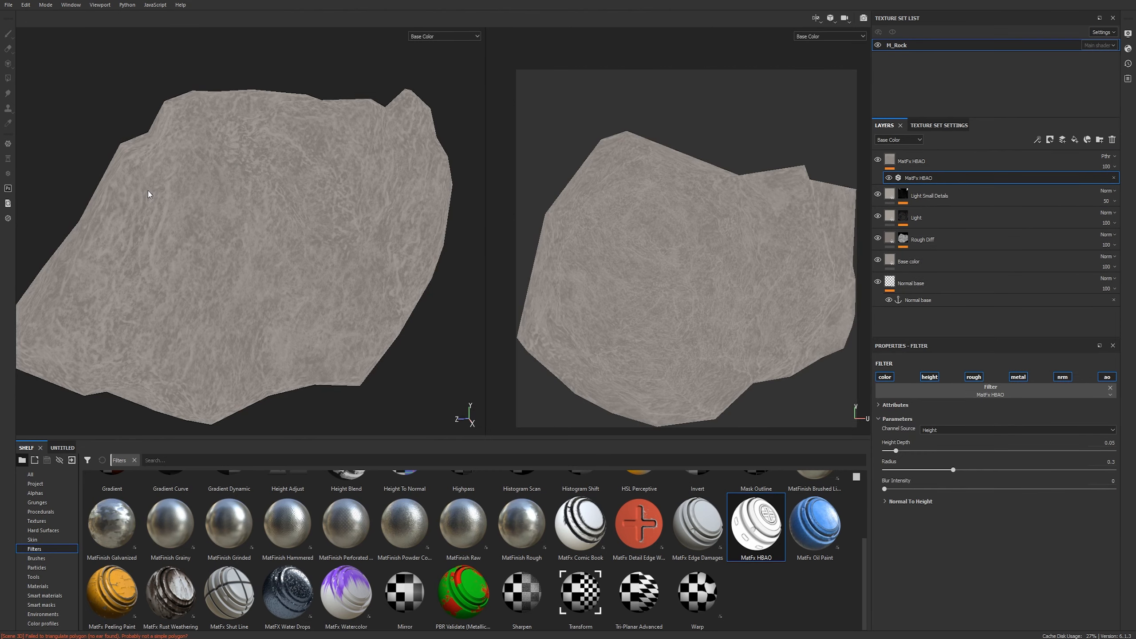
# Examine the rock's material up close with the MatFx HBAO filter applied and check the texture set settings.
pyautogui.press('m')
pyautogui.scroll(3, 192, 209)
pyautogui.keyDown('alt'); pyautogui.moveTo(268, 215); pyautogui.dragTo(245, 223); pyautogui.keyUp('alt')
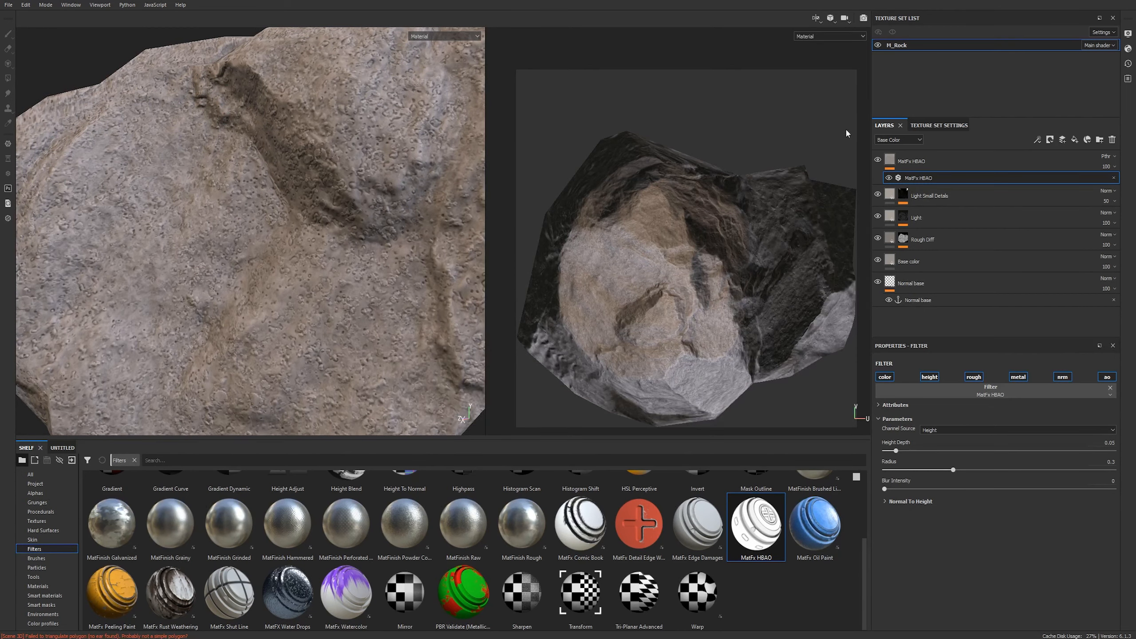
pyautogui.click(939, 125)
pyautogui.scroll(-2, 996, 288)
pyautogui.scroll(-2, 997, 285)
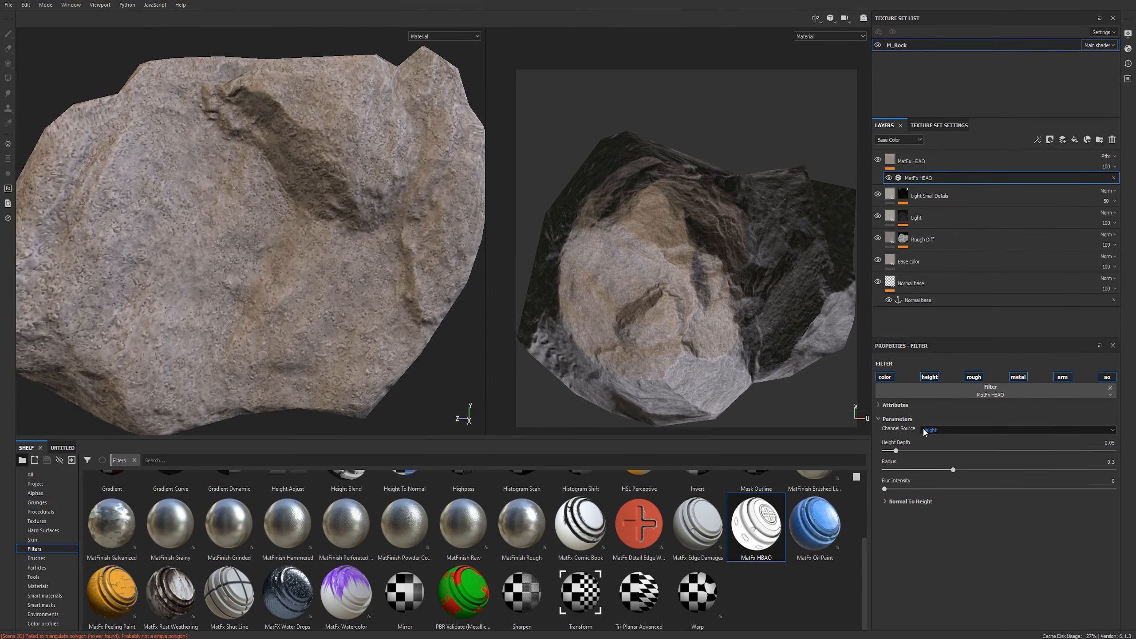
pyautogui.scroll(5, 302, 221)
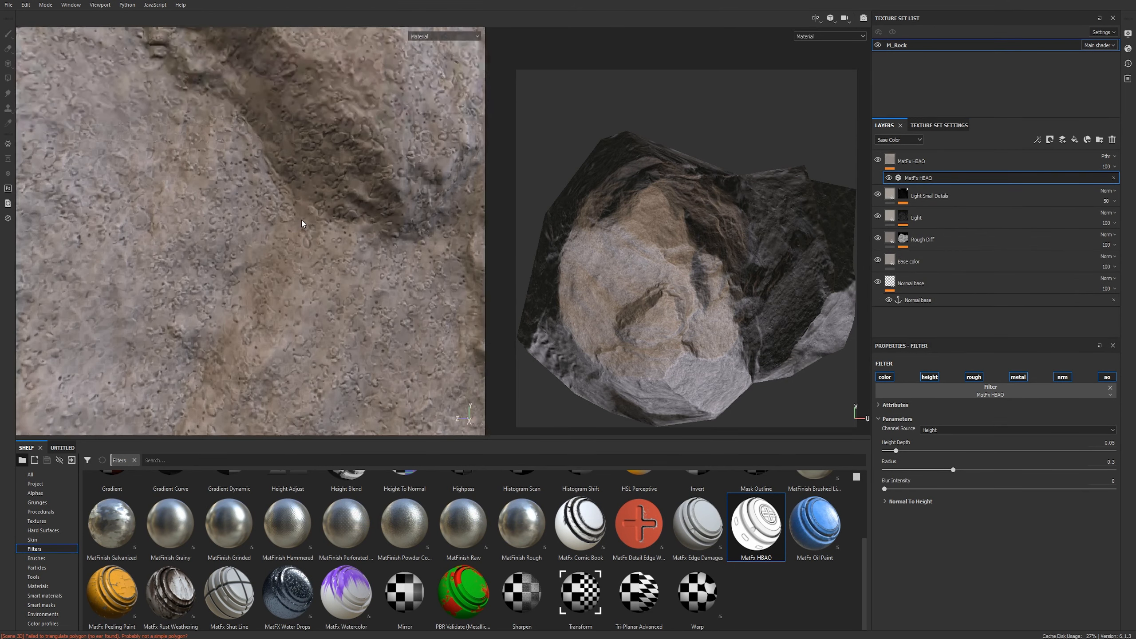
pyautogui.scroll(-4, 301, 220)
pyautogui.keyDown('alt'); pyautogui.moveTo(159, 201); pyautogui.dragTo(343, 238); pyautogui.keyUp('alt')
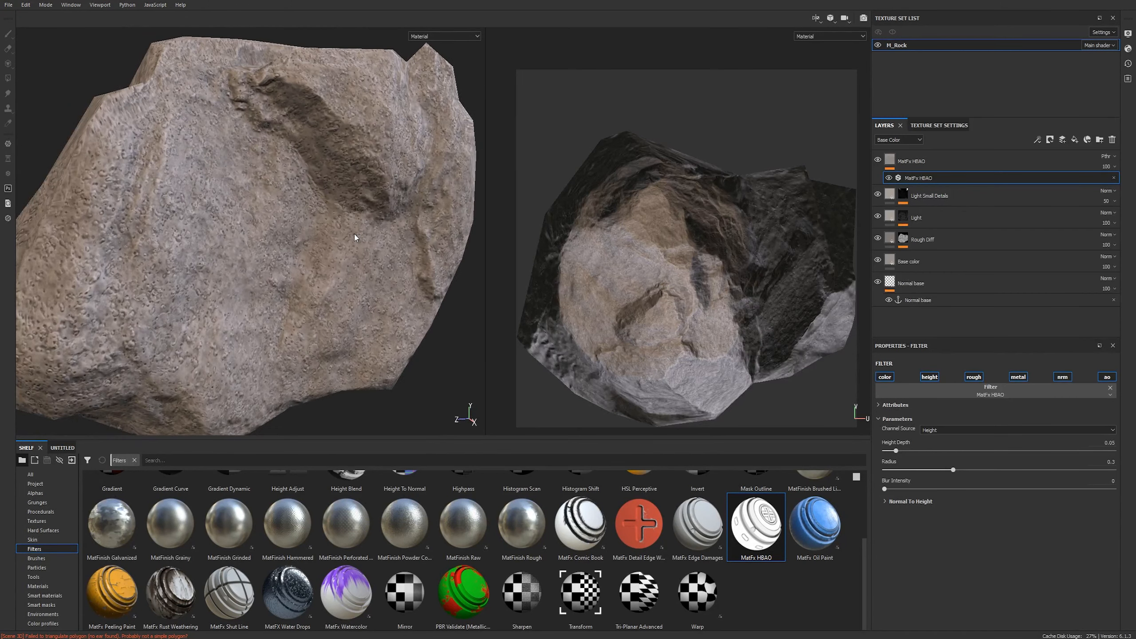
# Cycle through the texture channels to ambient occlusion and examine the filter's effect from several sides.
pyautogui.press('c')
pyautogui.press('c')
pyautogui.press('c')
pyautogui.press('c')
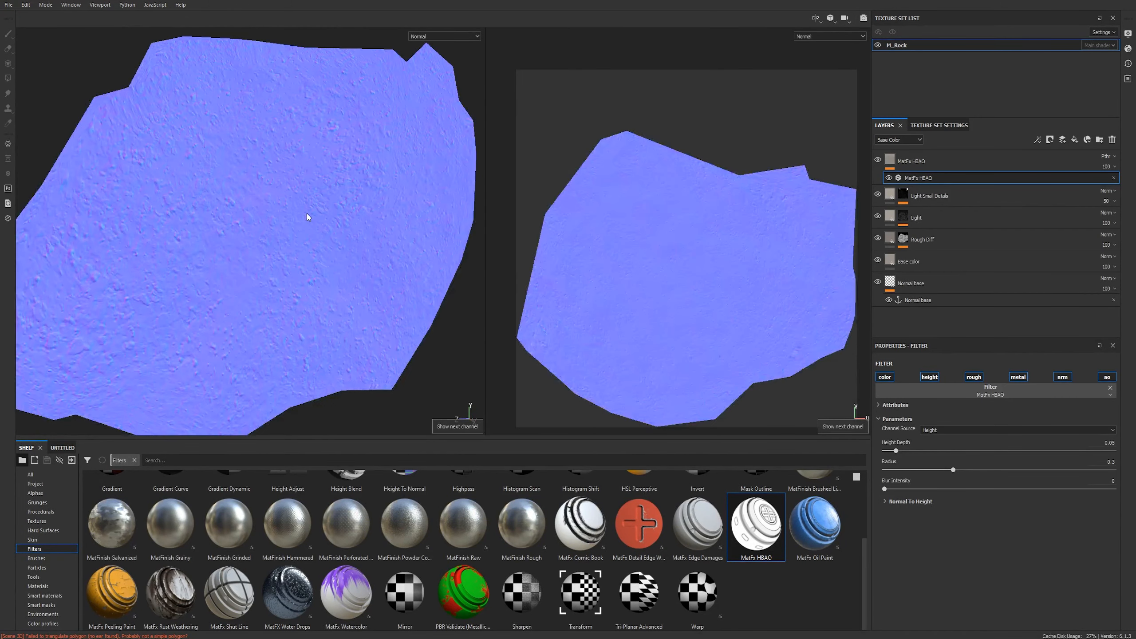
pyautogui.press('c')
pyautogui.keyDown('alt'); pyautogui.moveTo(224, 261); pyautogui.dragTo(304, 229); pyautogui.keyUp('alt')
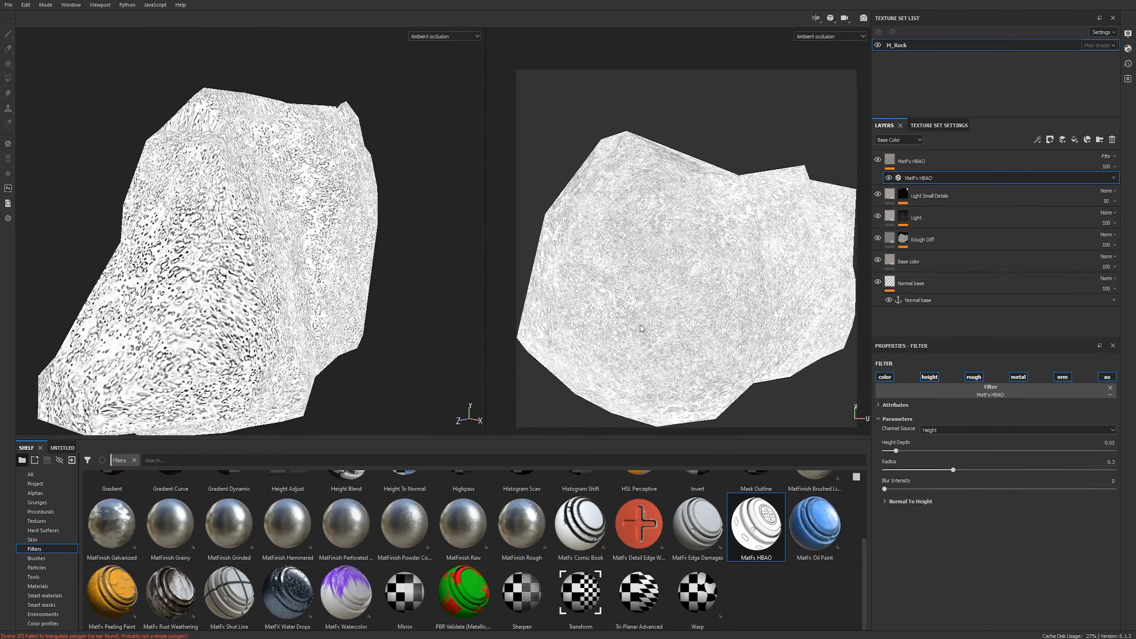
pyautogui.keyDown('alt'); pyautogui.moveTo(290, 274); pyautogui.dragTo(237, 260); pyautogui.keyUp('alt')
pyautogui.keyDown('alt'); pyautogui.moveTo(311, 289); pyautogui.dragTo(411, 329, button='right'); pyautogui.keyUp('alt')
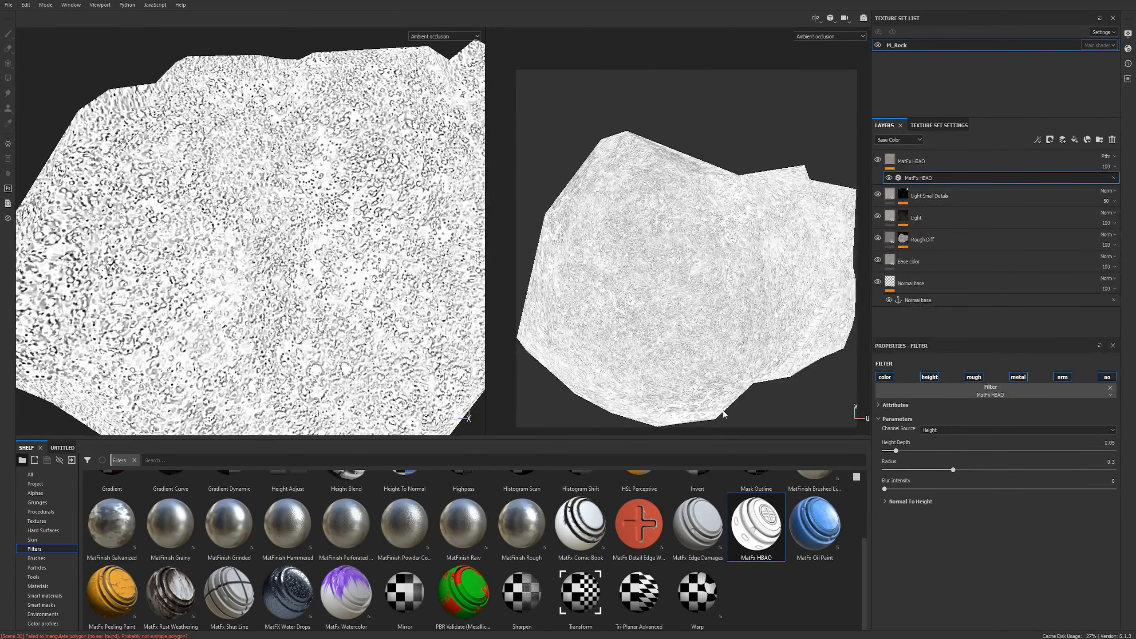
# Set the MatFx HBAO filter's height depth to 0.01.
pyautogui.click(1113, 442)
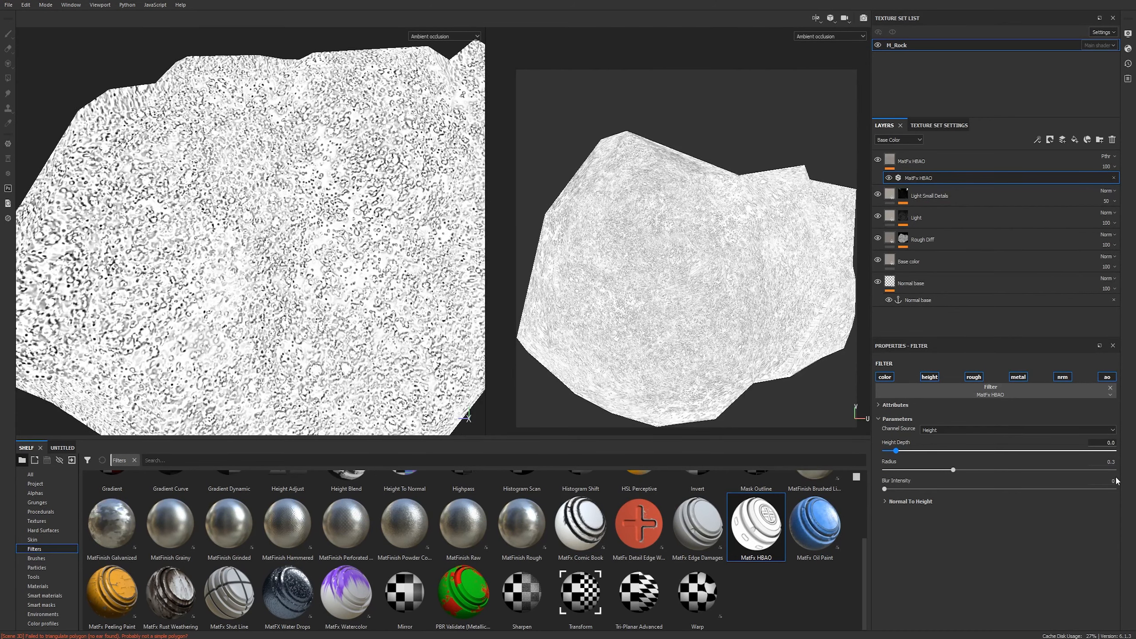
pyautogui.write('1')
pyautogui.press('Return')
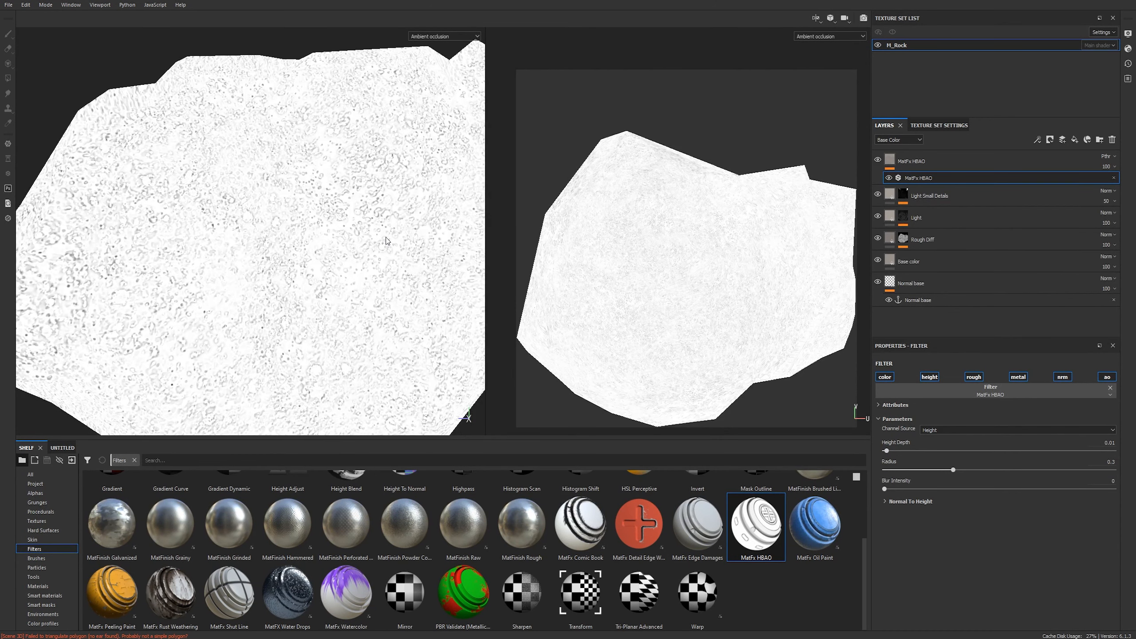
# Return to the material view and inspect the rock's crevices and surfaces from several angles.
pyautogui.press('m')
pyautogui.keyDown('alt'); pyautogui.moveTo(385, 237); pyautogui.dragTo(158, 264); pyautogui.keyUp('alt')
pyautogui.keyDown('alt'); pyautogui.moveTo(346, 277); pyautogui.dragTo(179, 285); pyautogui.keyUp('alt')
pyautogui.keyDown('alt'); pyautogui.moveTo(164, 237); pyautogui.dragTo(291, 256); pyautogui.keyUp('alt')
pyautogui.keyDown('shift'); pyautogui.moveTo(291, 255); pyautogui.dragTo(280, 257, button='right'); pyautogui.keyUp('shift')
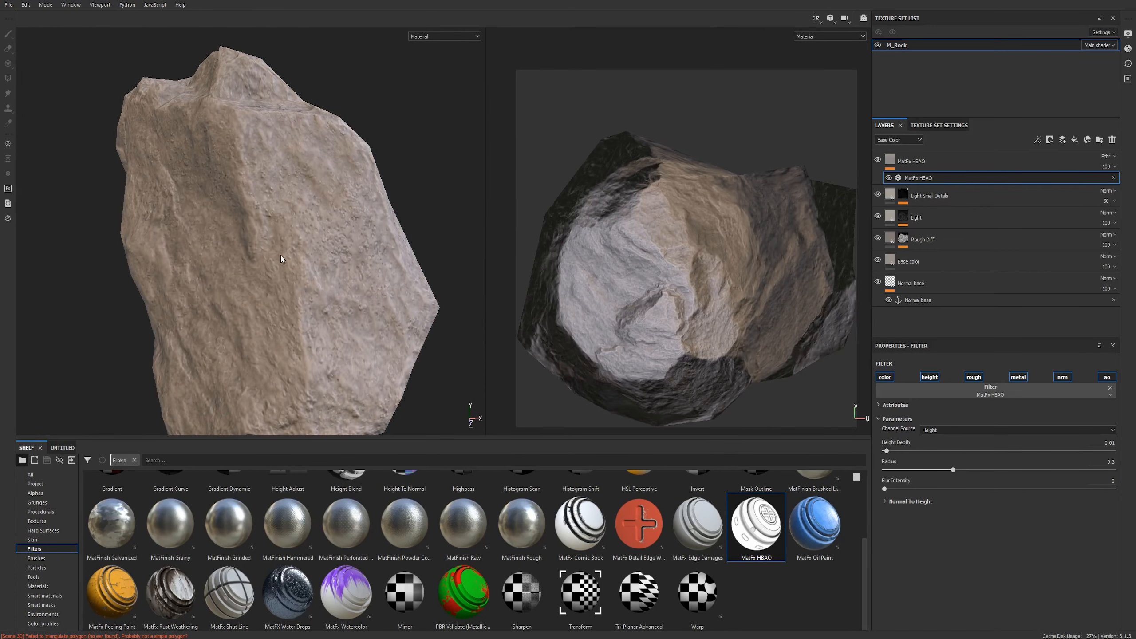
pyautogui.keyDown('alt'); pyautogui.moveTo(295, 258); pyautogui.dragTo(358, 245); pyautogui.keyUp('alt')
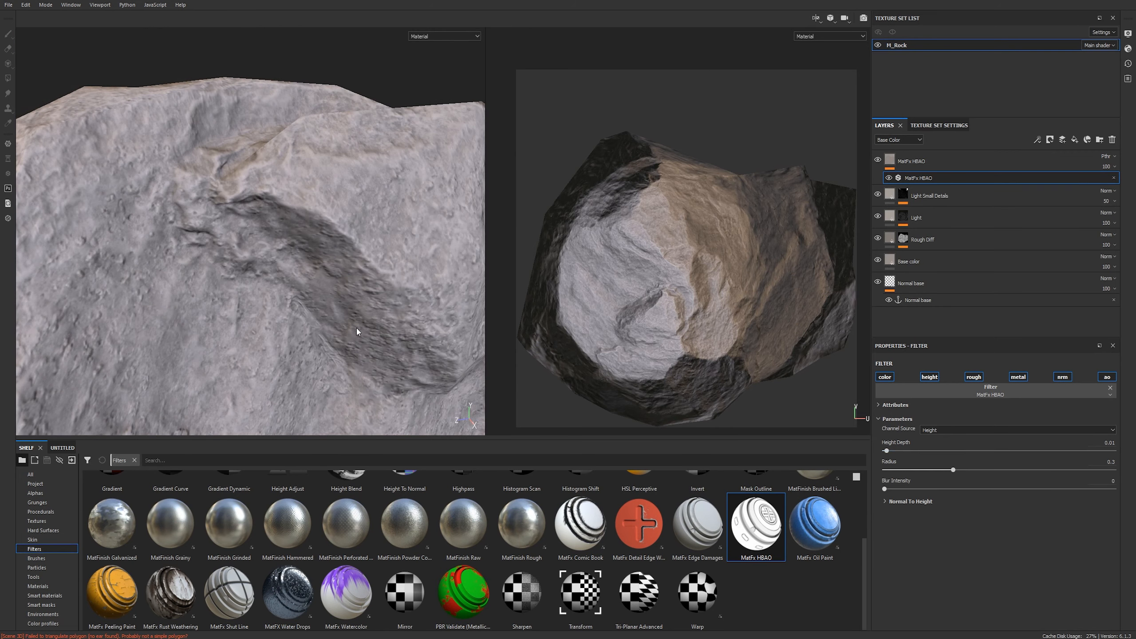
pyautogui.keyDown('alt'); pyautogui.moveTo(355, 330); pyautogui.dragTo(261, 189); pyautogui.keyUp('alt')
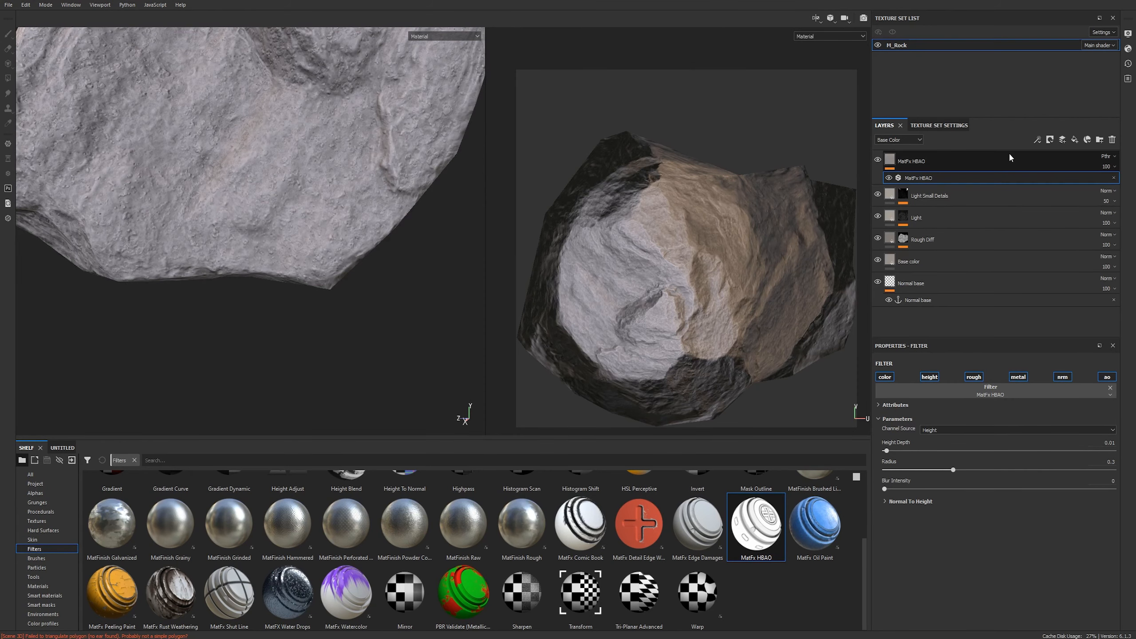
# Add a fill layer directly beneath the MatFx HBAO layer and hide the MatFx HBAO layer.
pyautogui.click(1065, 155)
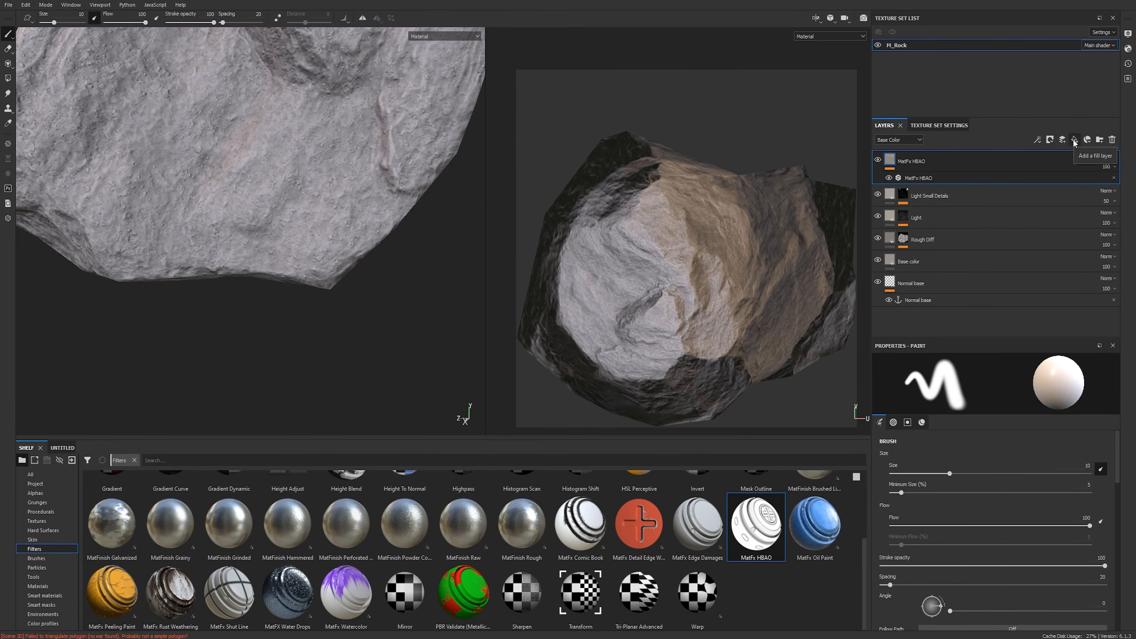
pyautogui.click(1074, 143)
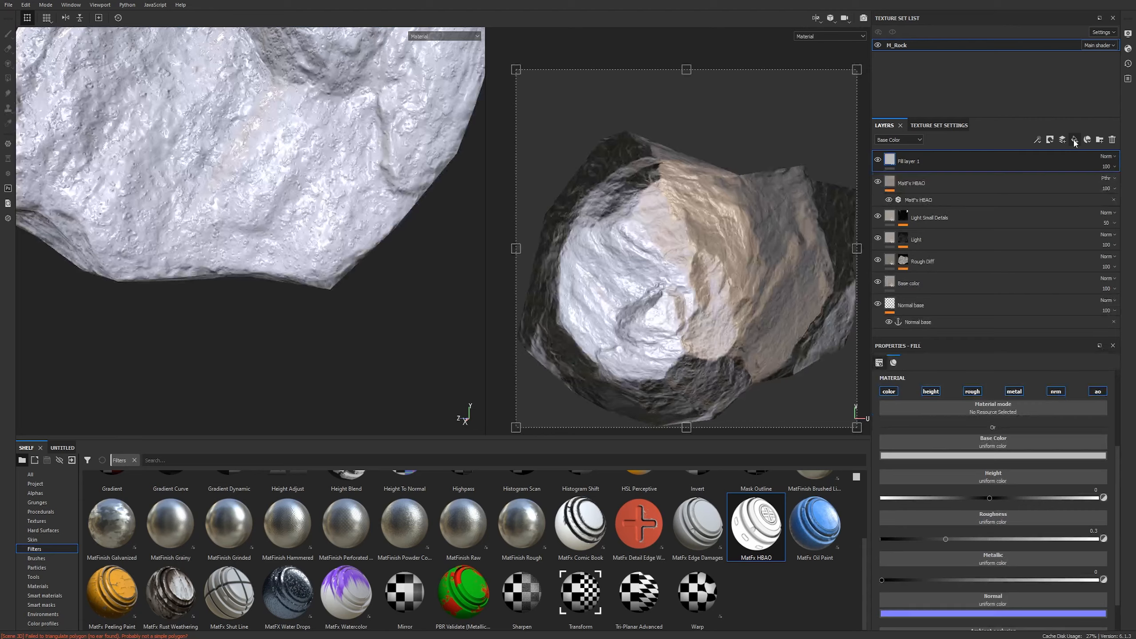
pyautogui.click(931, 392)
pyautogui.click(931, 392)
pyautogui.click(938, 193)
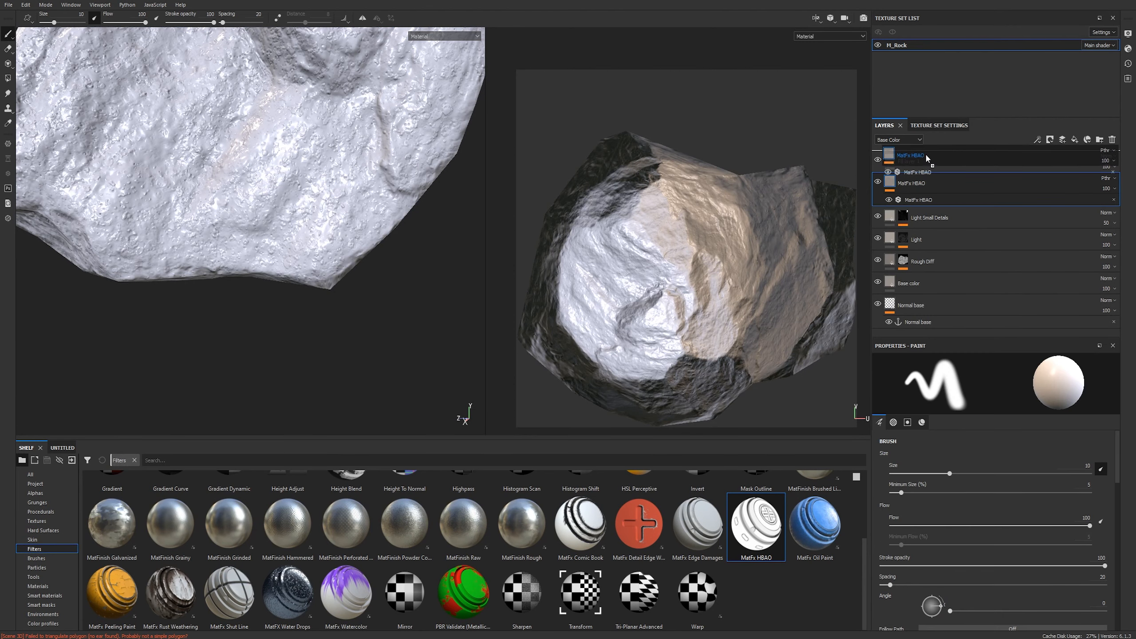
pyautogui.moveTo(912, 183); pyautogui.dragTo(884, 157)
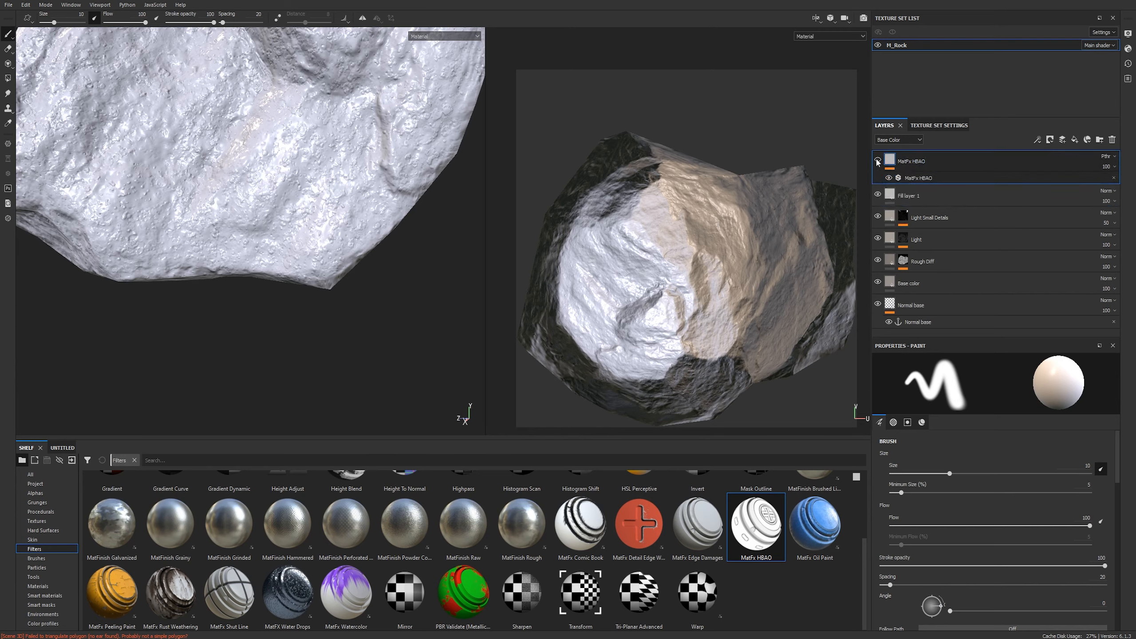
# Rename the new fill layer as G Dirt and set its base color to pure red.
pyautogui.click(909, 197)
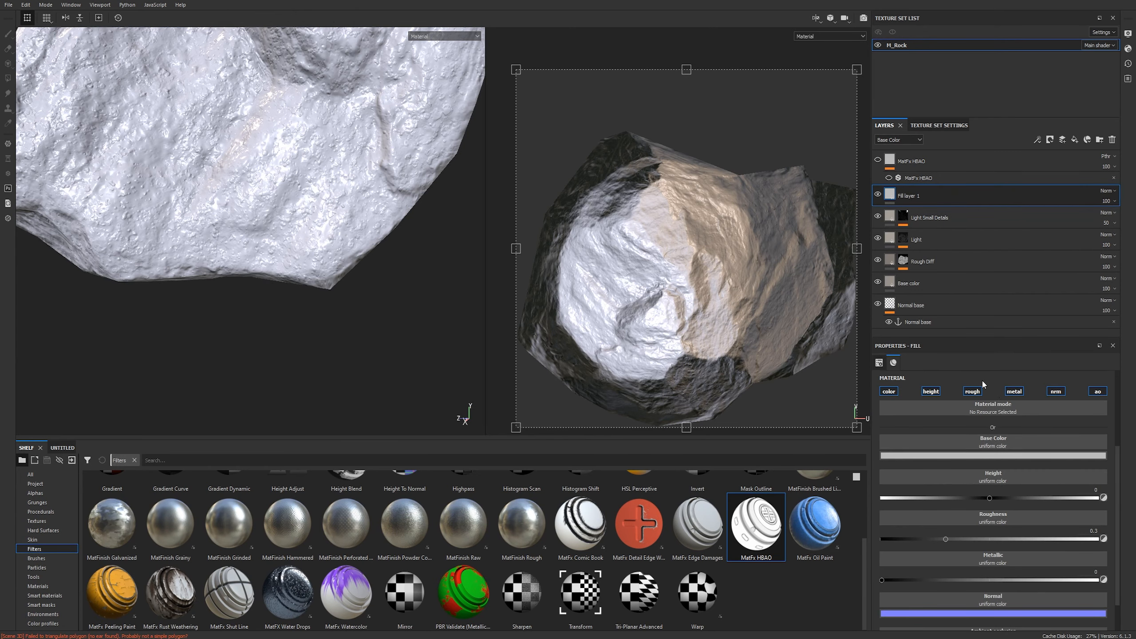
pyautogui.doubleClick(913, 196)
pyautogui.write('G Dir')
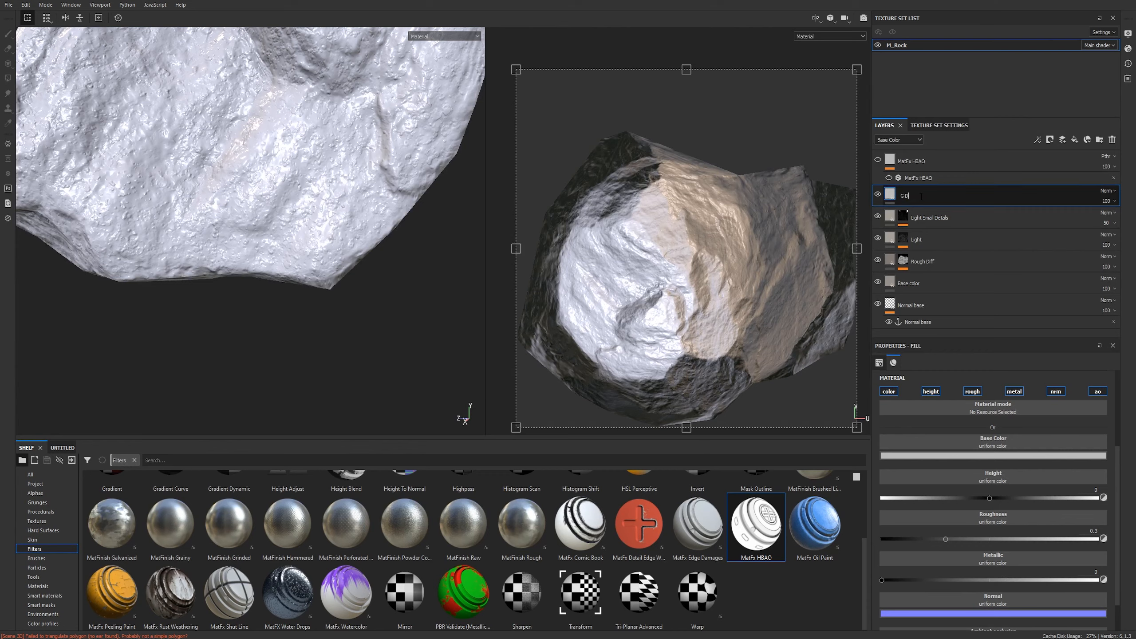
pyautogui.write('t')
pyautogui.press('Return')
pyautogui.click(969, 455)
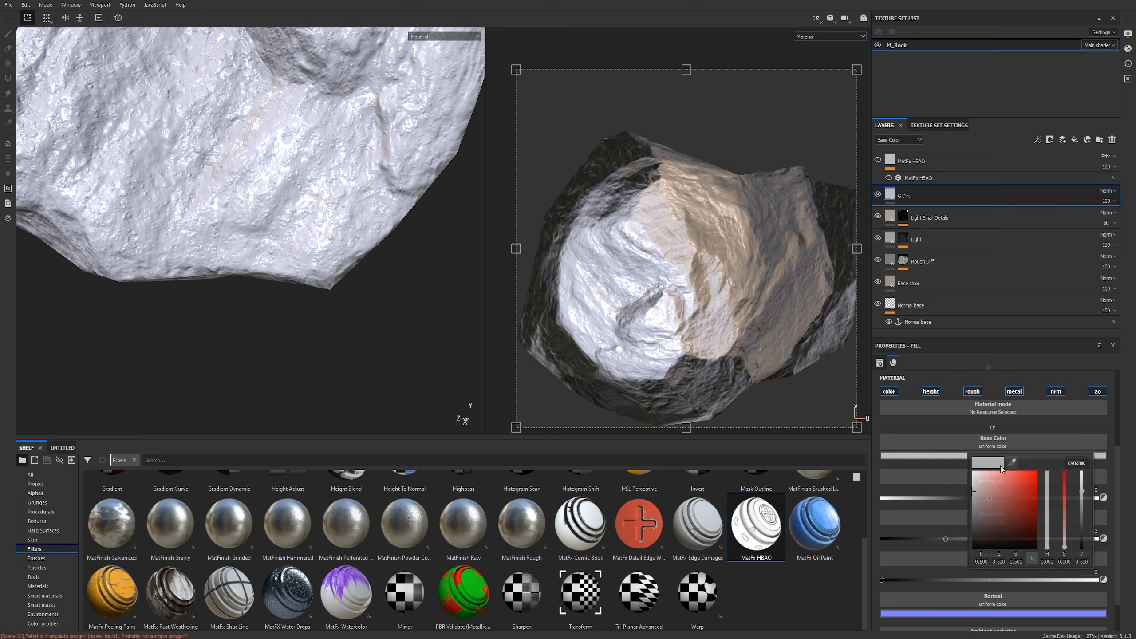
pyautogui.moveTo(1024, 486); pyautogui.dragTo(1070, 458)
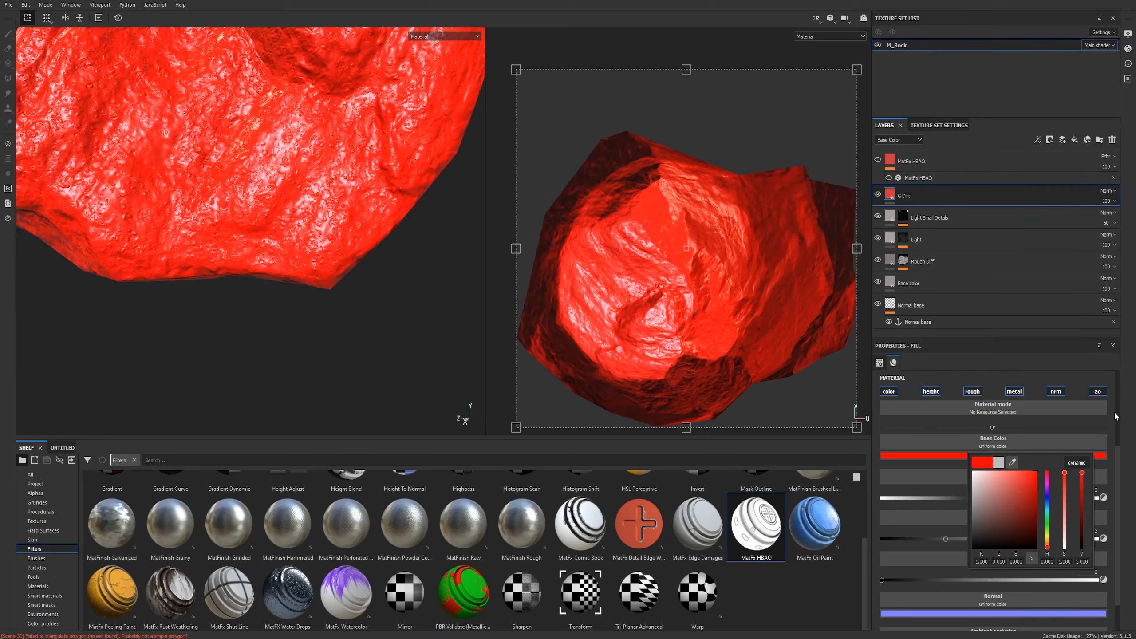
# Limit the G Dirt fill to color, height and roughness, setting height to about 0.1 and roughness to 0.6.
pyautogui.click(1057, 392)
pyautogui.click(1013, 394)
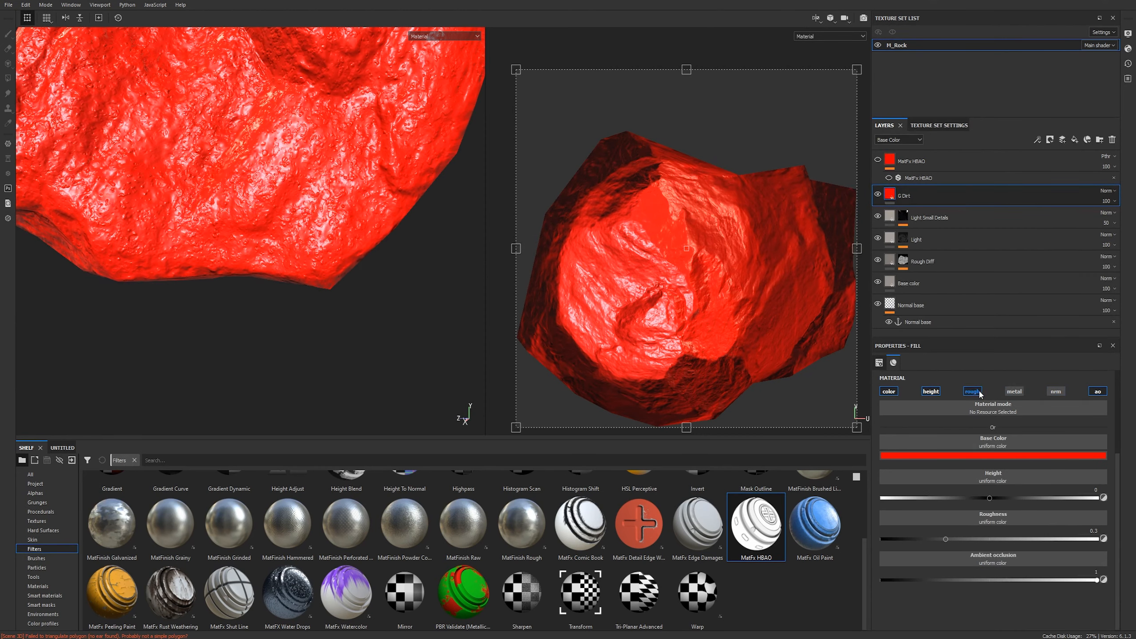
pyautogui.click(1097, 392)
pyautogui.moveTo(990, 498); pyautogui.dragTo(1002, 498)
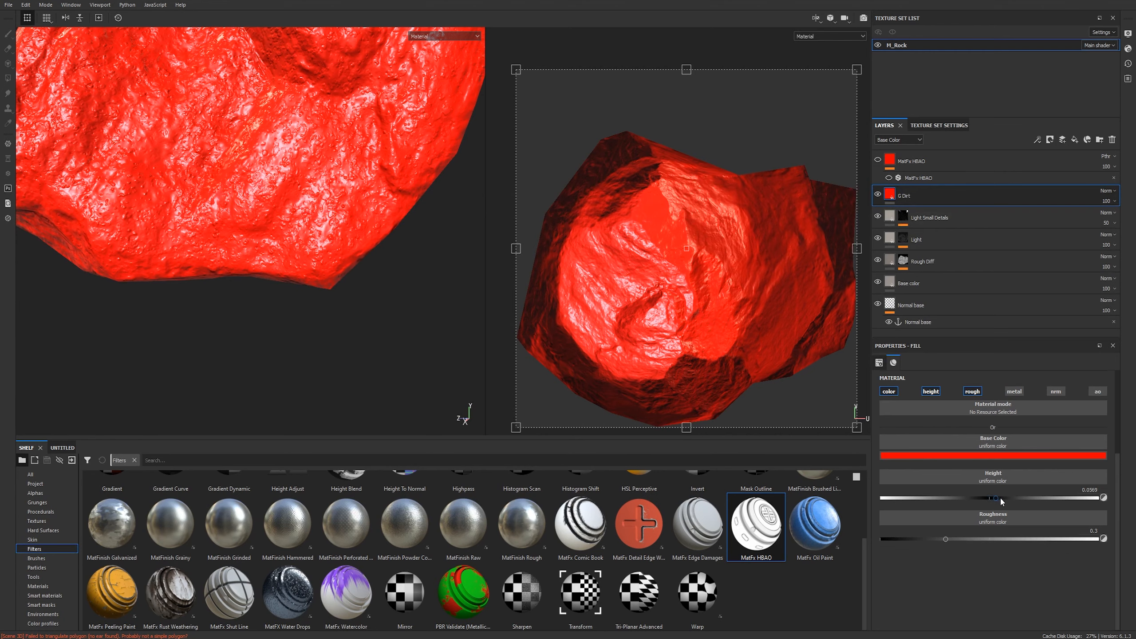
pyautogui.click(1090, 532)
pyautogui.write('.6')
pyautogui.press('Return')
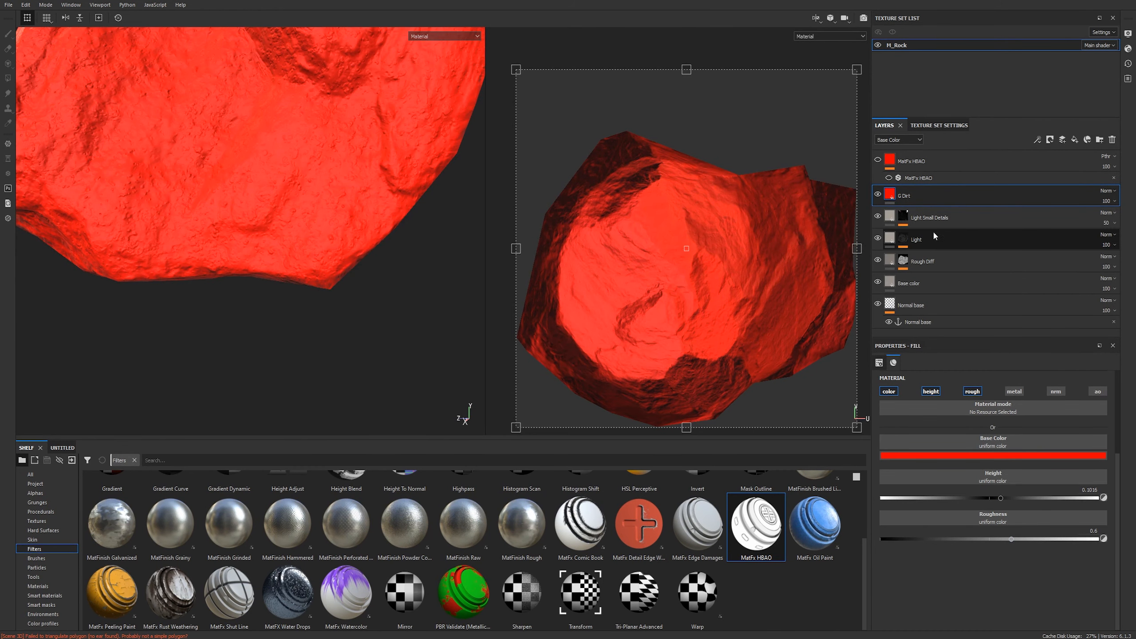
# Try the Ground Dirt smart mask on the G Dirt layer, view the rock with it, and undo it.
pyautogui.click(1037, 140)
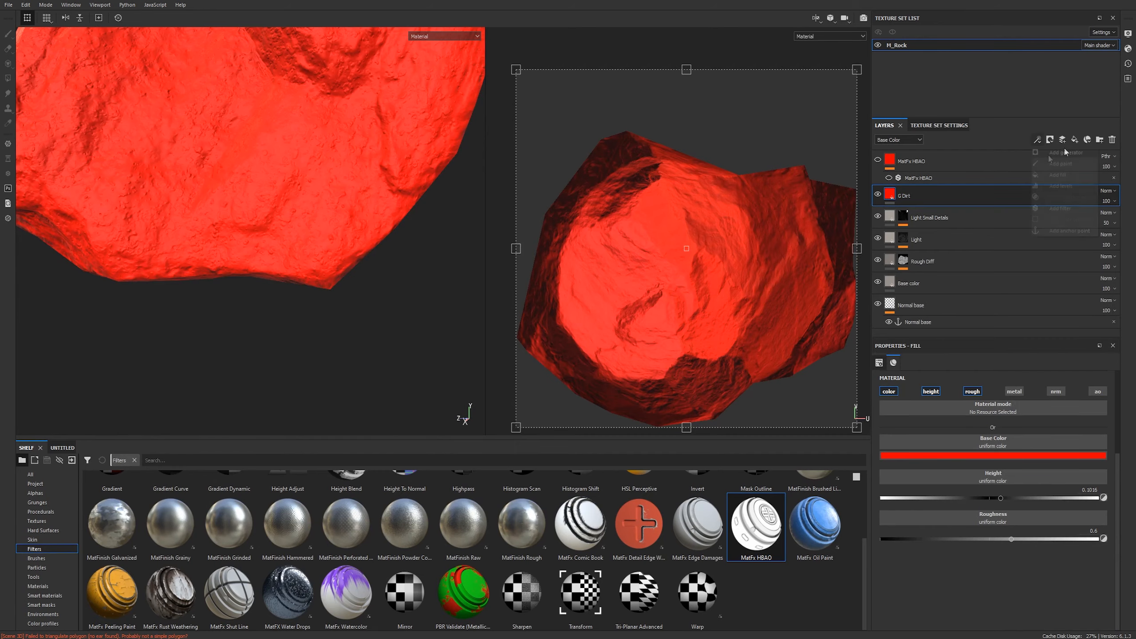
pyautogui.click(50, 595)
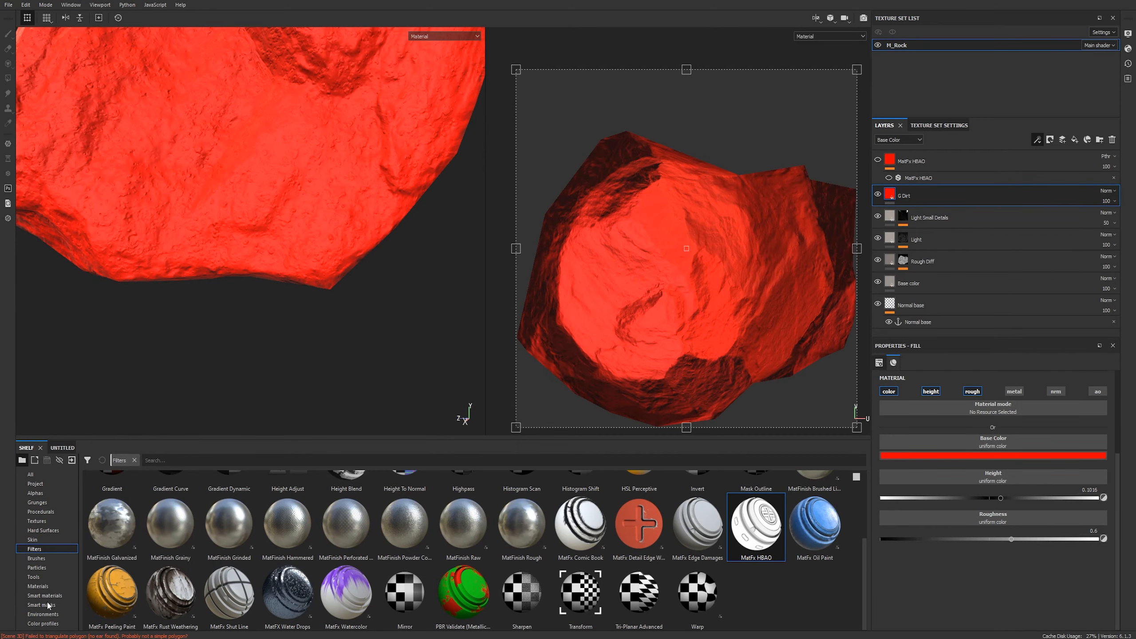
pyautogui.click(47, 602)
pyautogui.scroll(-2, 632, 565)
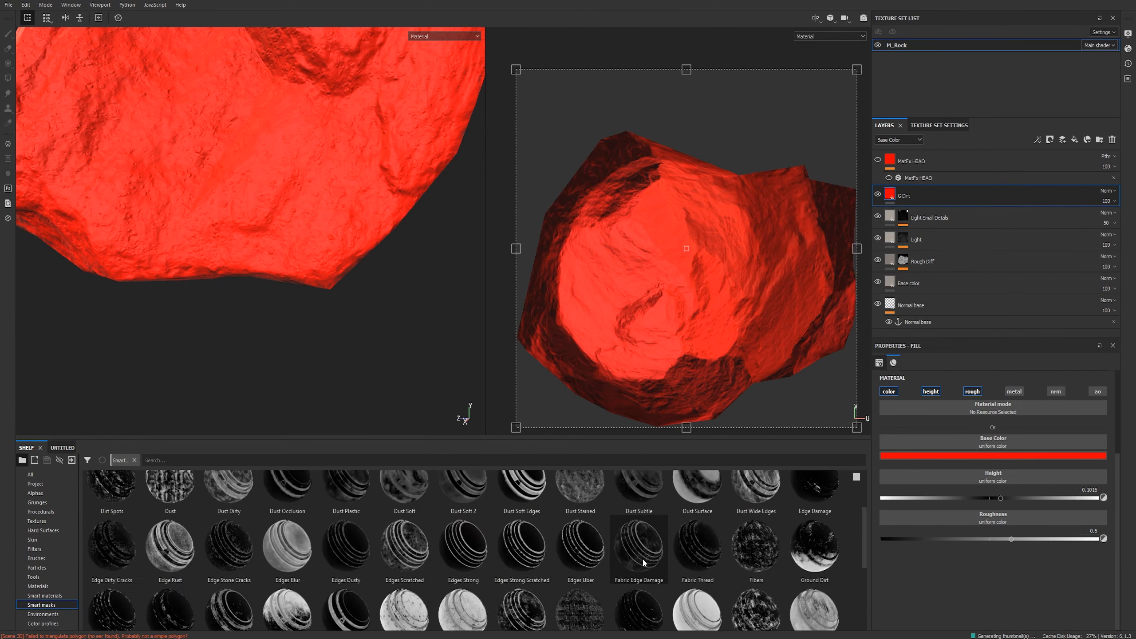
pyautogui.moveTo(817, 552); pyautogui.dragTo(924, 197)
pyautogui.keyDown('alt'); pyautogui.moveTo(250, 196); pyautogui.dragTo(250, 304, button='middle'); pyautogui.keyUp('alt')
pyautogui.scroll(-2, 249, 304)
pyautogui.keyDown('alt'); pyautogui.moveTo(187, 262); pyautogui.dragTo(273, 253); pyautogui.keyUp('alt')
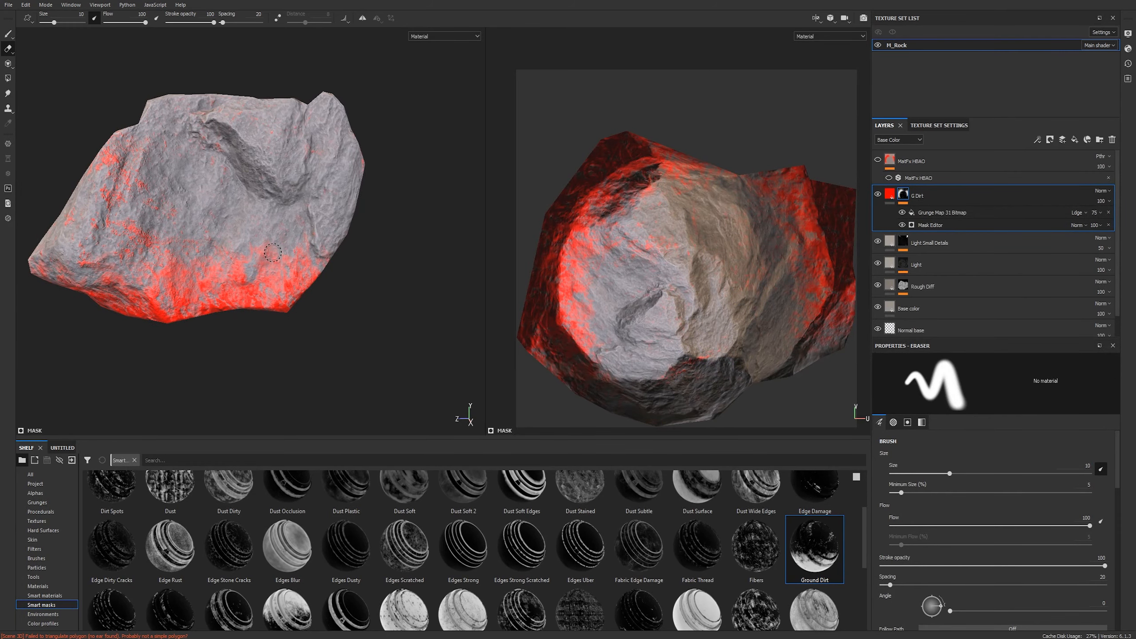
pyautogui.hotkey('ctrl', 'z')
# Add a black mask with a Position generator to the G Dirt layer.
pyautogui.rightClick(934, 196)
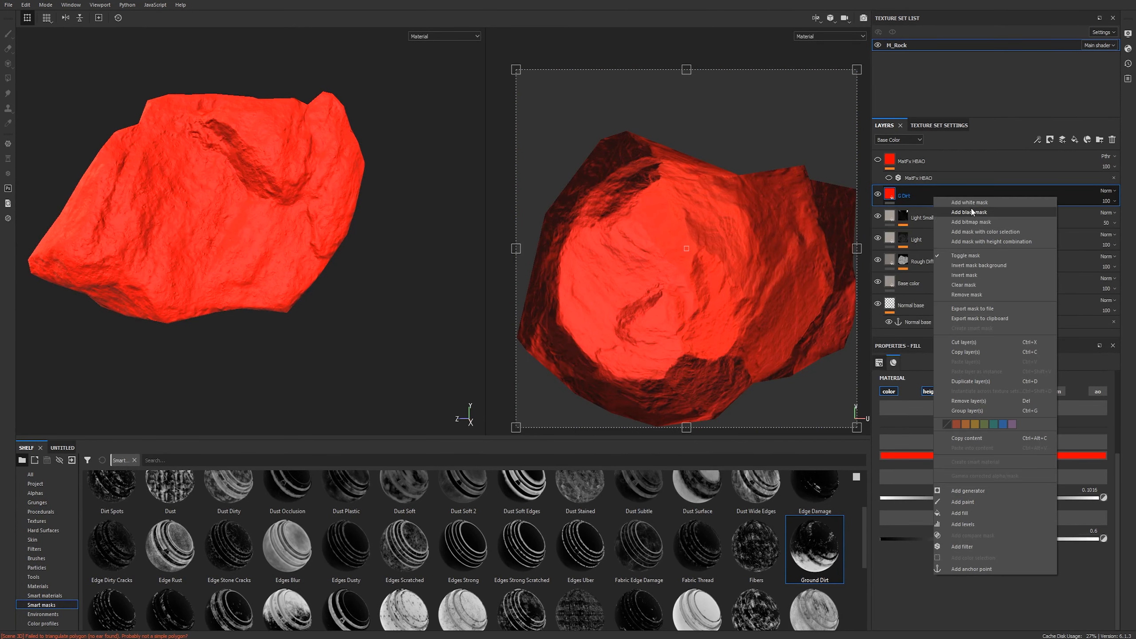
pyautogui.click(971, 211)
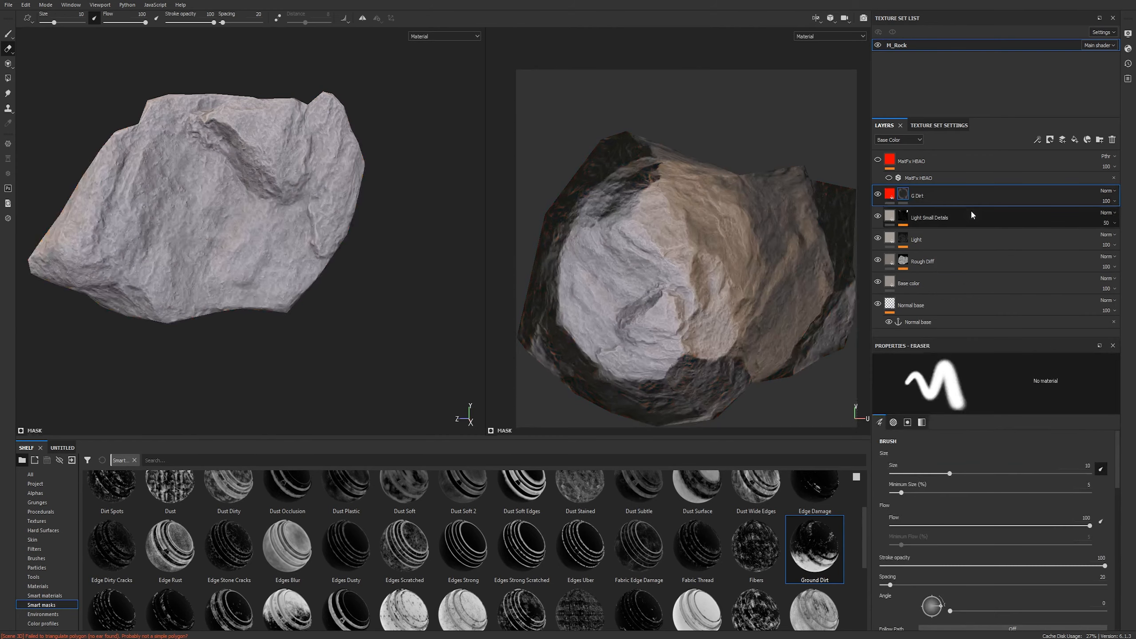
pyautogui.click(1037, 142)
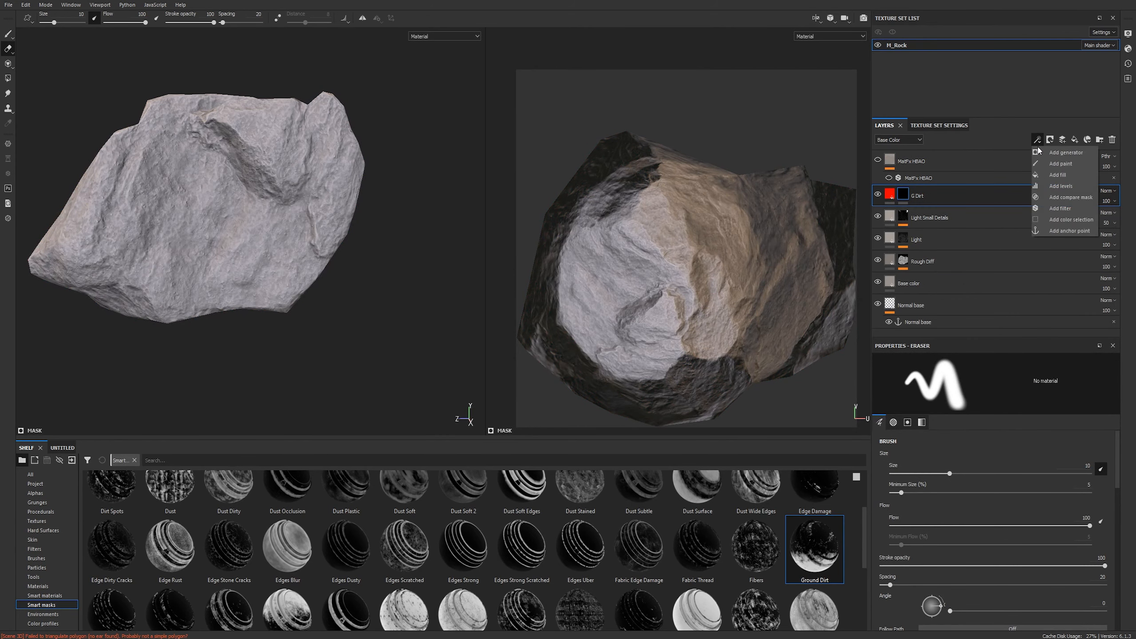
pyautogui.click(1067, 153)
pyautogui.click(1022, 376)
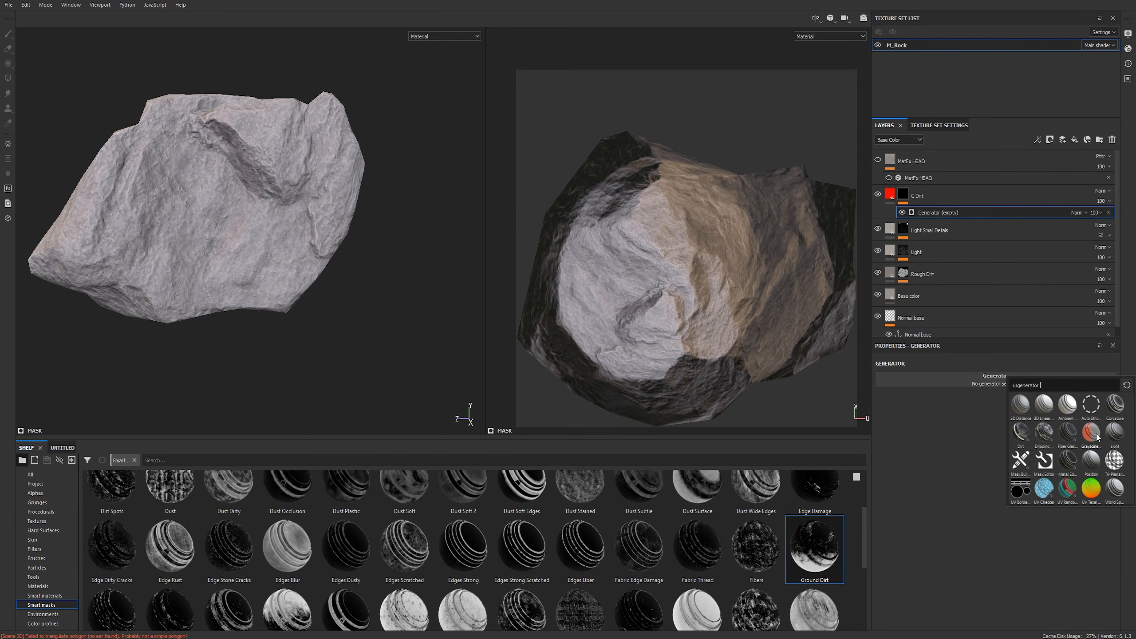
pyautogui.moveTo(1117, 442)
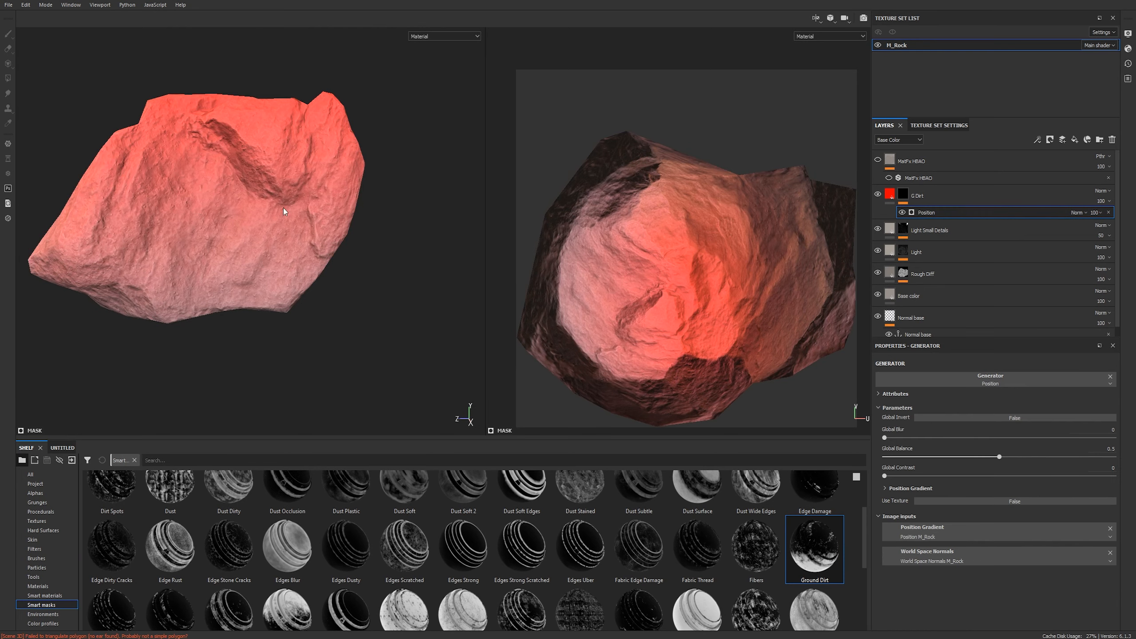
pyautogui.keyDown('alt'); pyautogui.moveTo(246, 206); pyautogui.dragTo(286, 210); pyautogui.keyUp('alt')
# Invert the Position generator and set its global balance to 0.62 and global contrast to 0.64, checking the mask view.
pyautogui.click(996, 417)
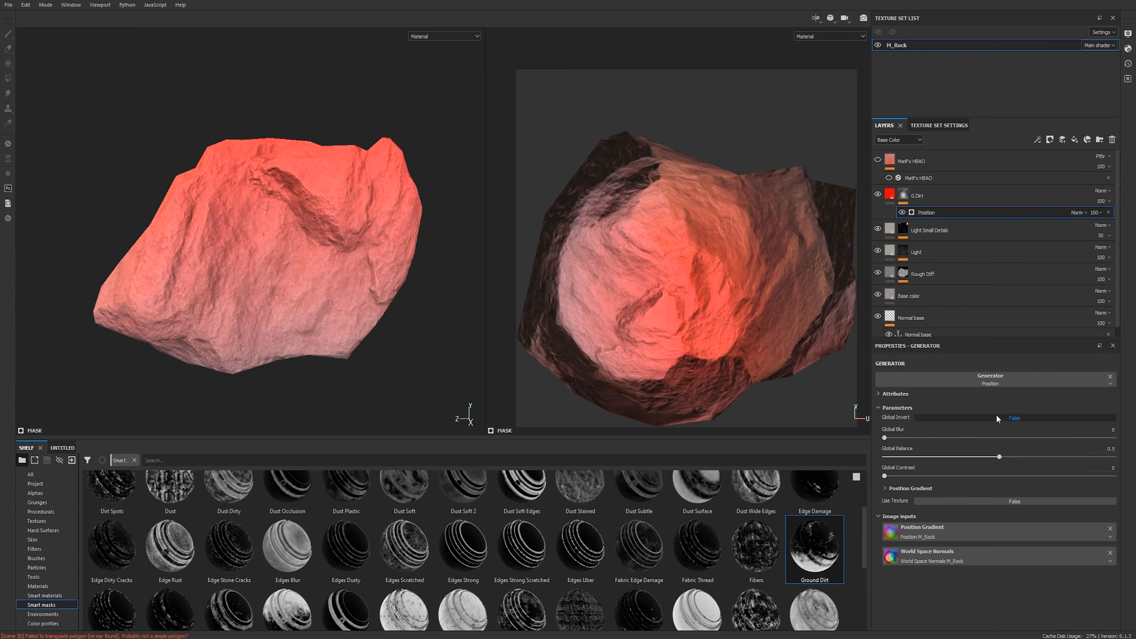
pyautogui.keyDown('alt'); pyautogui.moveTo(262, 213); pyautogui.dragTo(277, 201, button='middle'); pyautogui.keyUp('alt')
pyautogui.press('m')
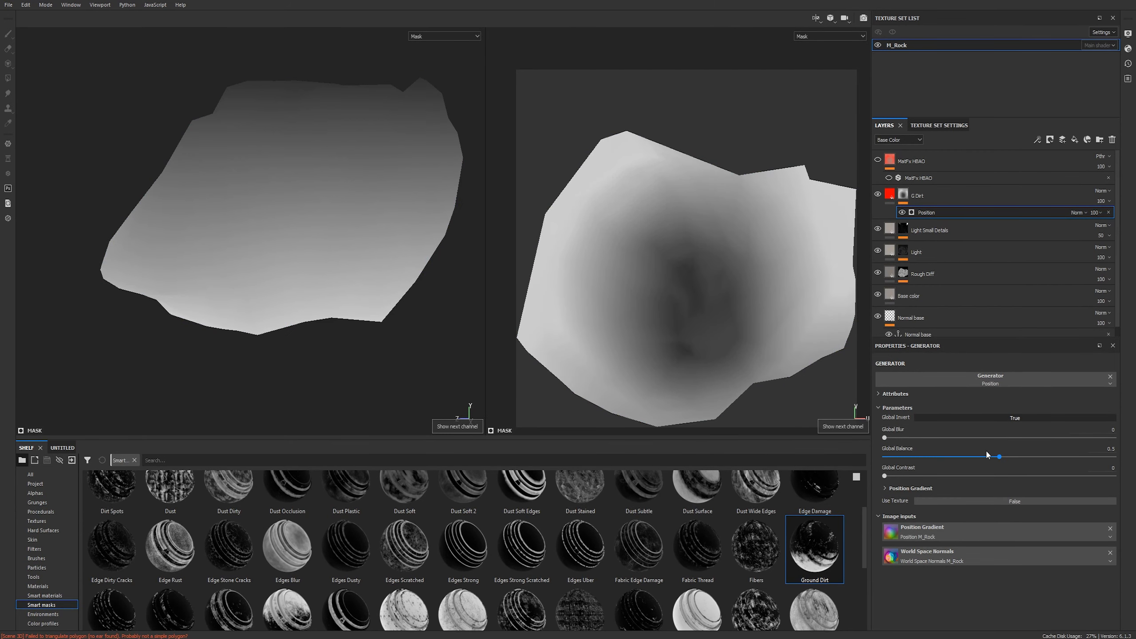
pyautogui.moveTo(1000, 459); pyautogui.dragTo(957, 456)
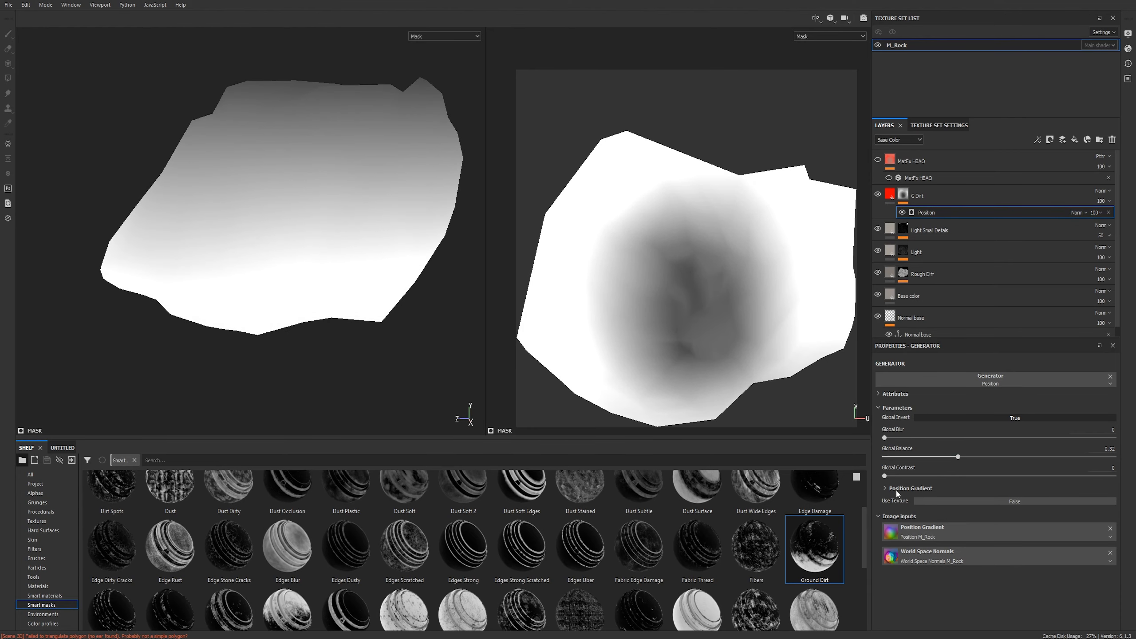
pyautogui.moveTo(886, 476); pyautogui.dragTo(1031, 477)
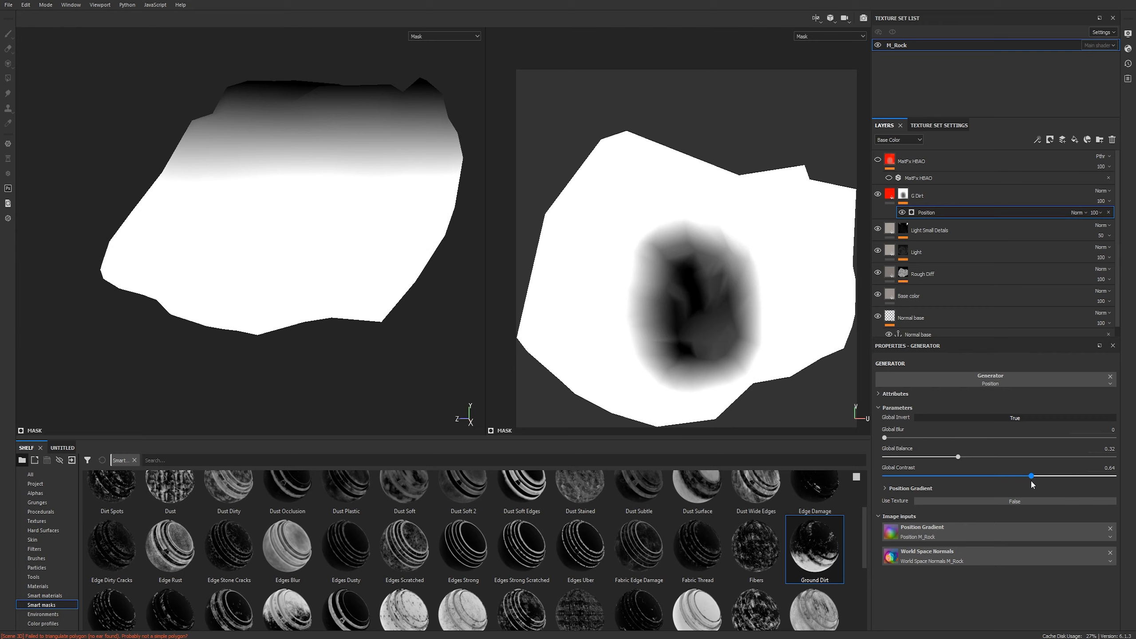
pyautogui.moveTo(962, 457); pyautogui.dragTo(1031, 460)
pyautogui.press('m')
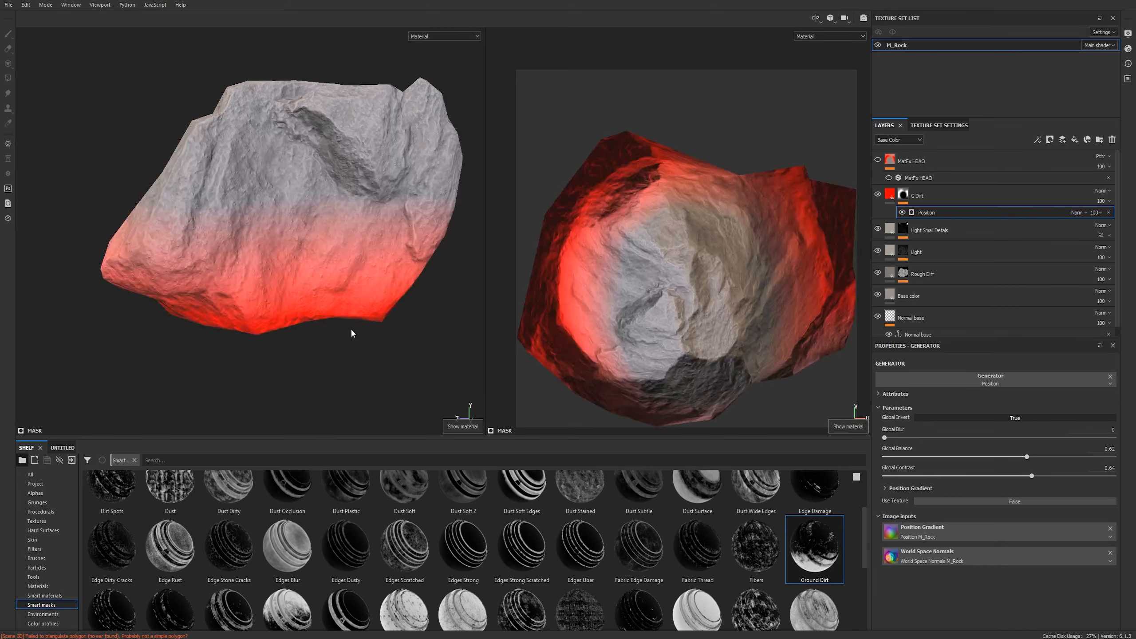
# Add a fill above the Position generator in the G Dirt mask and assign it the Grunge Dirt texture.
pyautogui.press('e')
pyautogui.click(949, 214)
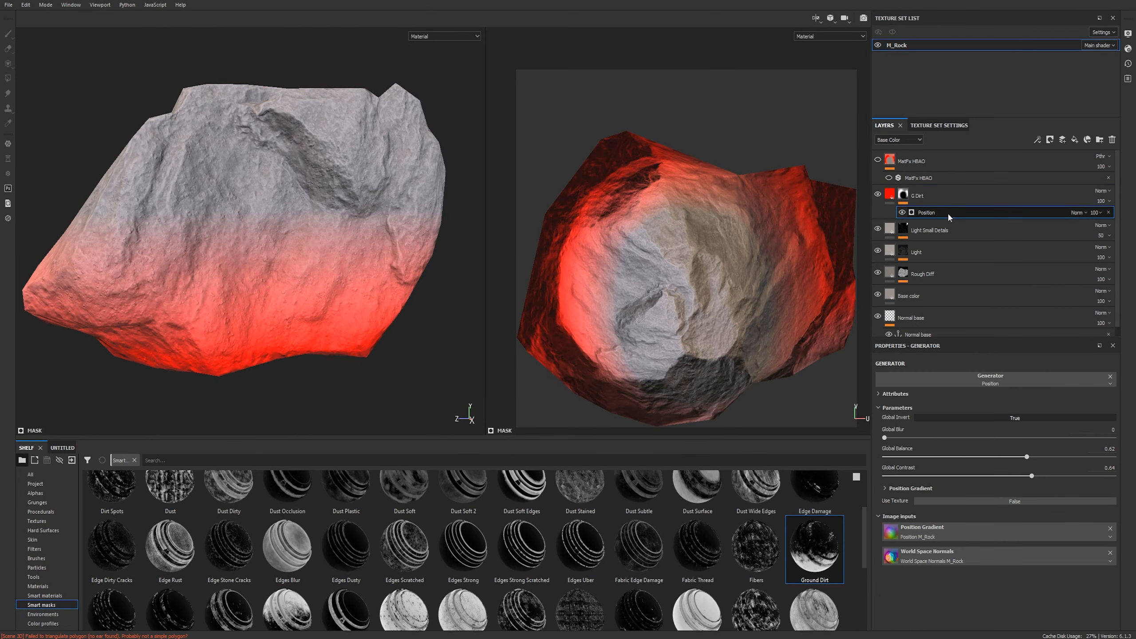
pyautogui.click(1038, 140)
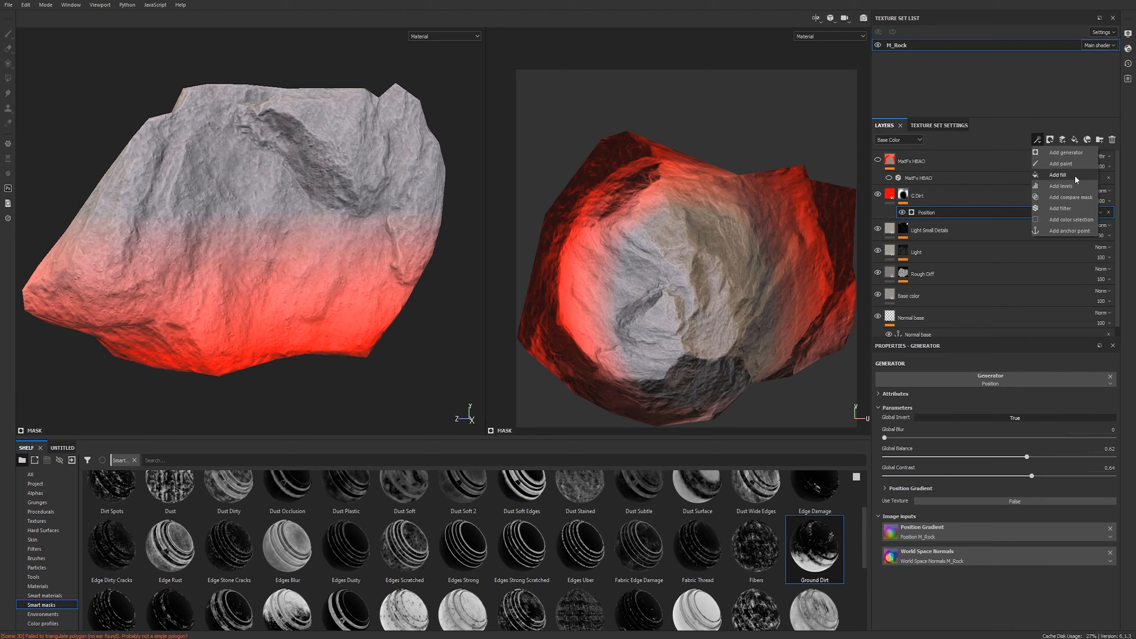
pyautogui.click(1076, 173)
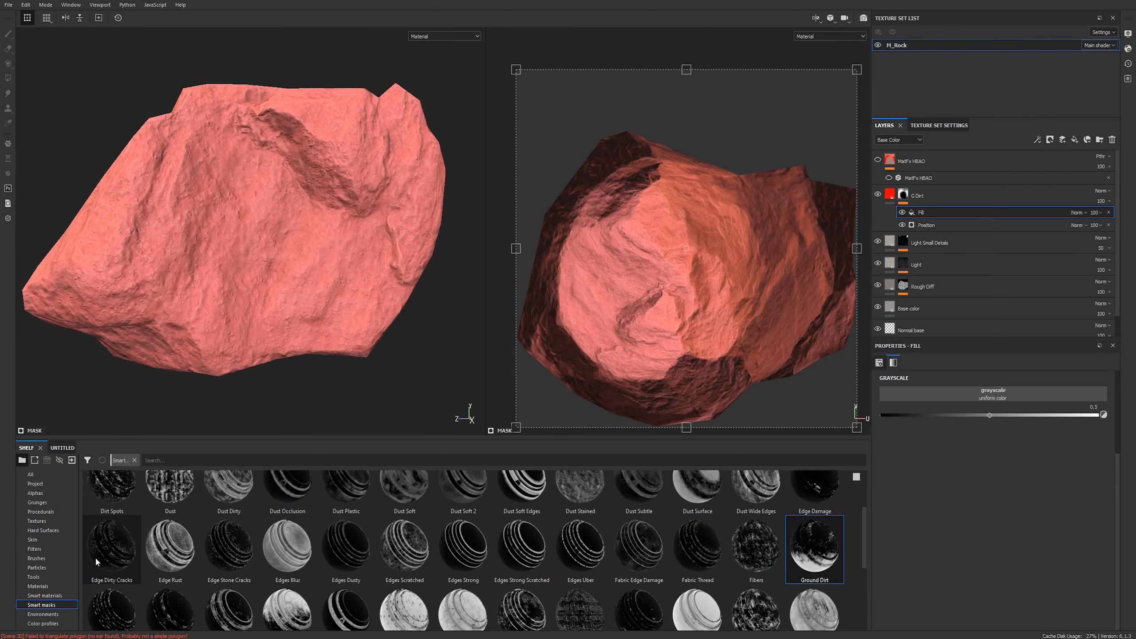
pyautogui.click(36, 493)
pyautogui.click(39, 503)
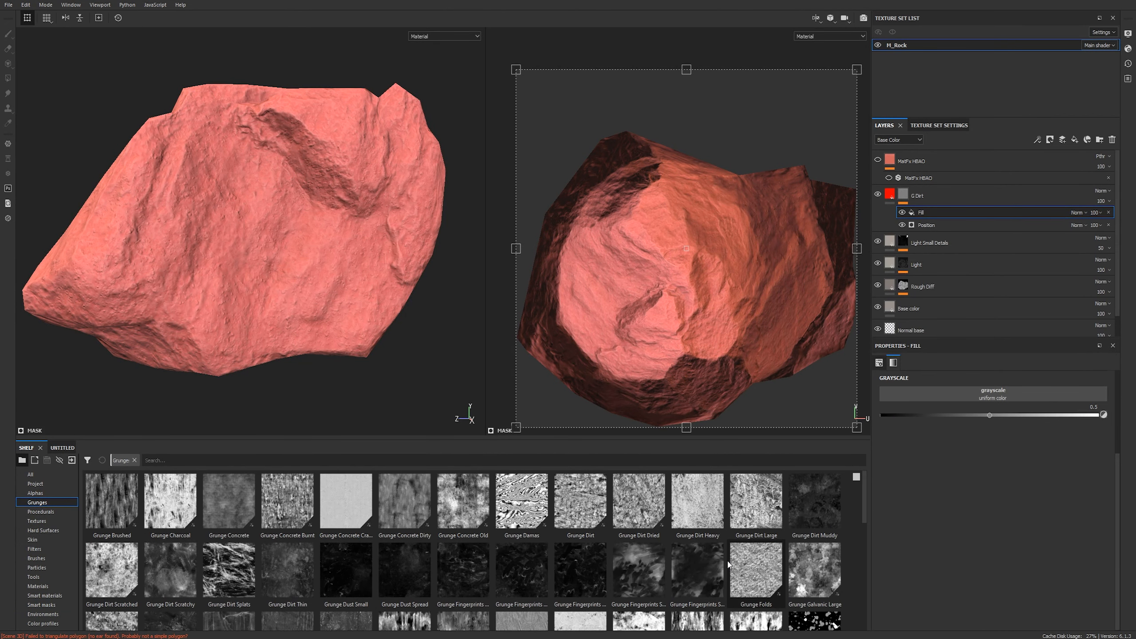
pyautogui.moveTo(581, 504); pyautogui.dragTo(955, 392)
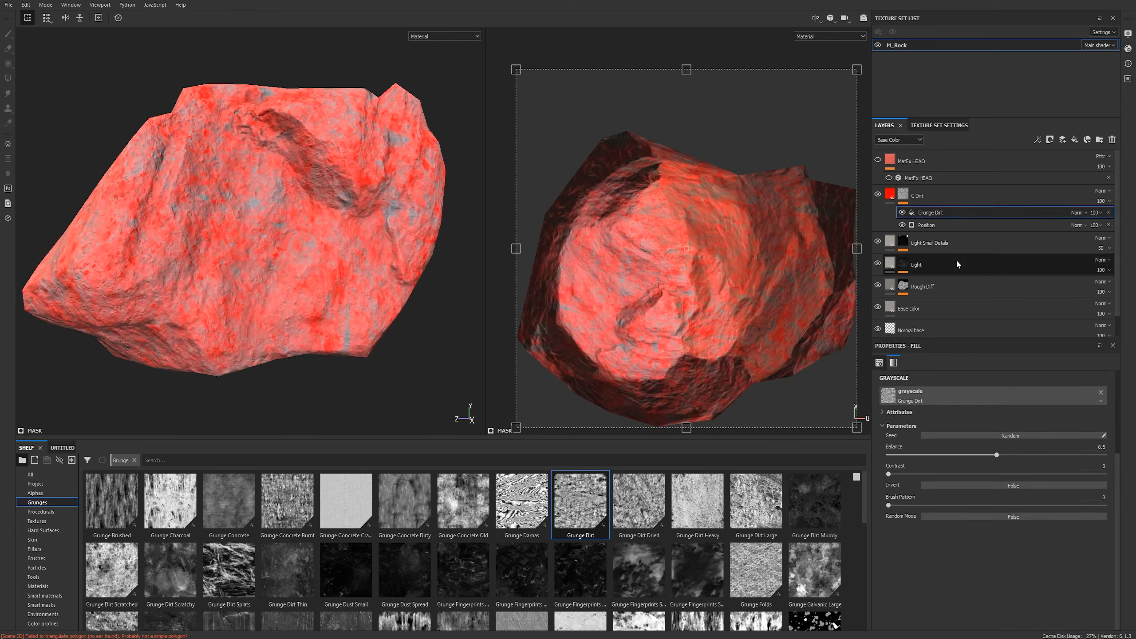
# Set the Grunge Dirt fill's projection to tri-planar.
pyautogui.click(1069, 213)
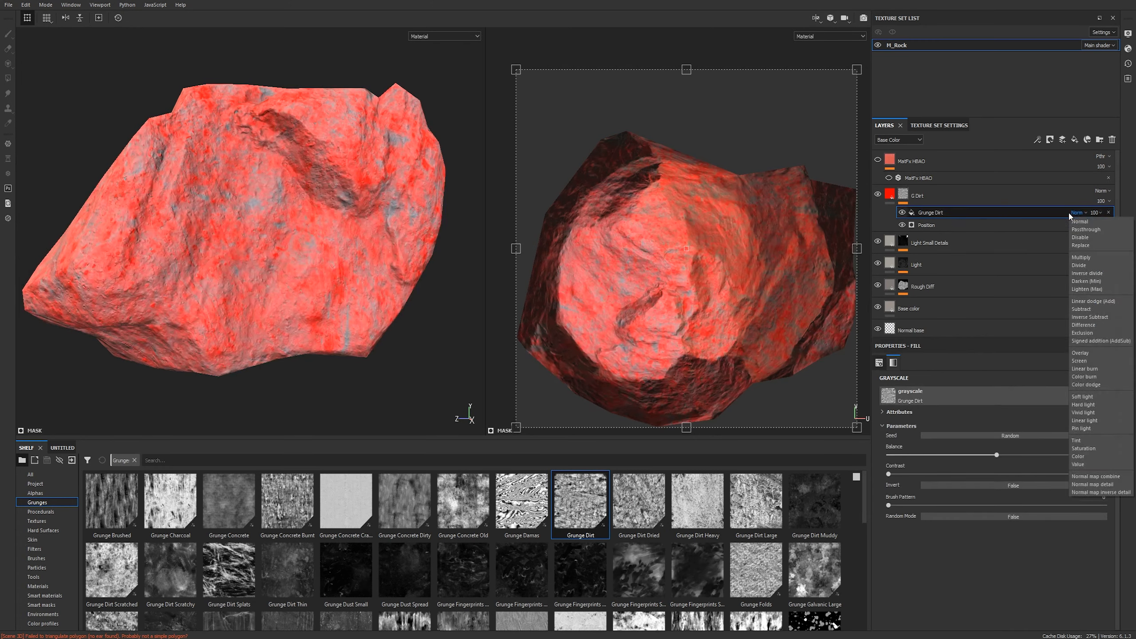
pyautogui.click(936, 540)
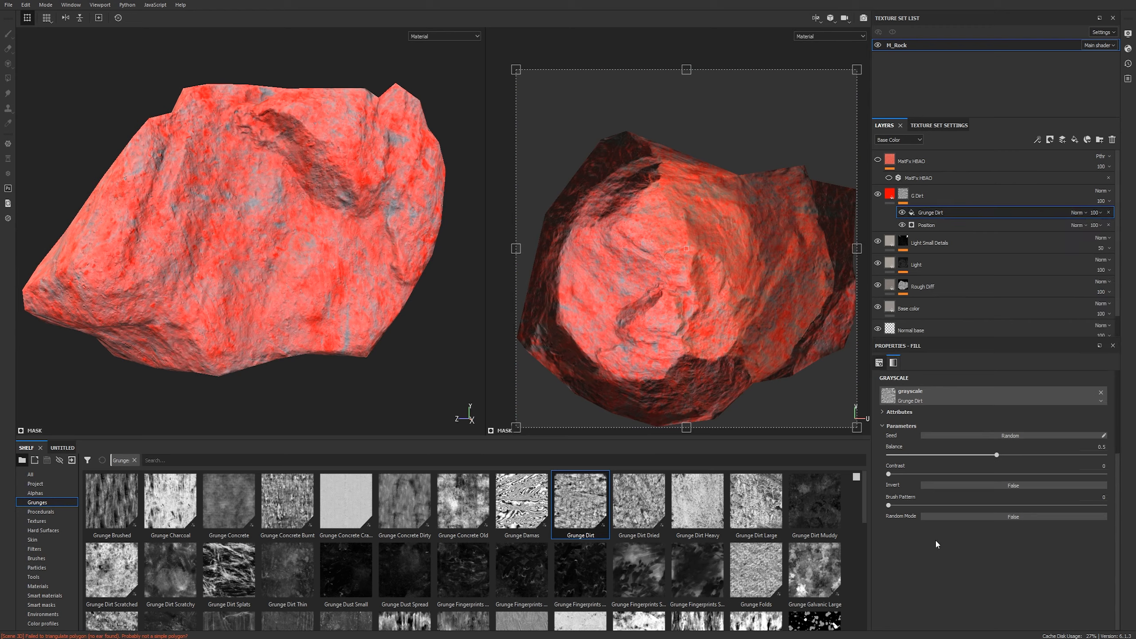
pyautogui.scroll(4, 936, 537)
pyautogui.click(941, 387)
pyautogui.click(943, 401)
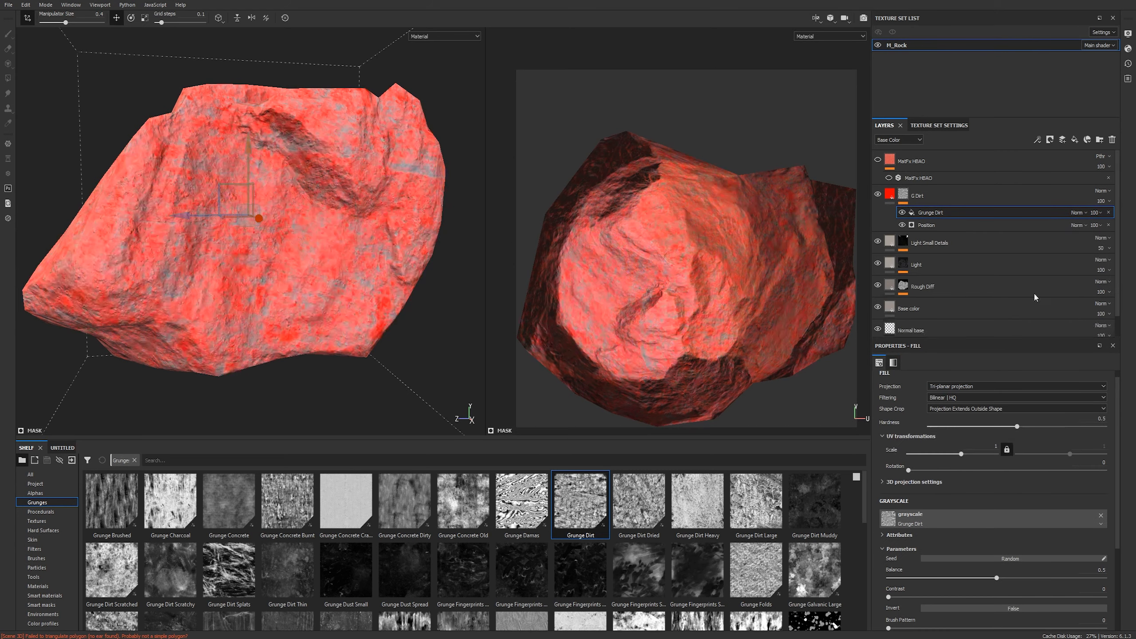
# Set the Grunge Dirt fill's blending mode to Subtract after comparing it with other modes.
pyautogui.click(1077, 214)
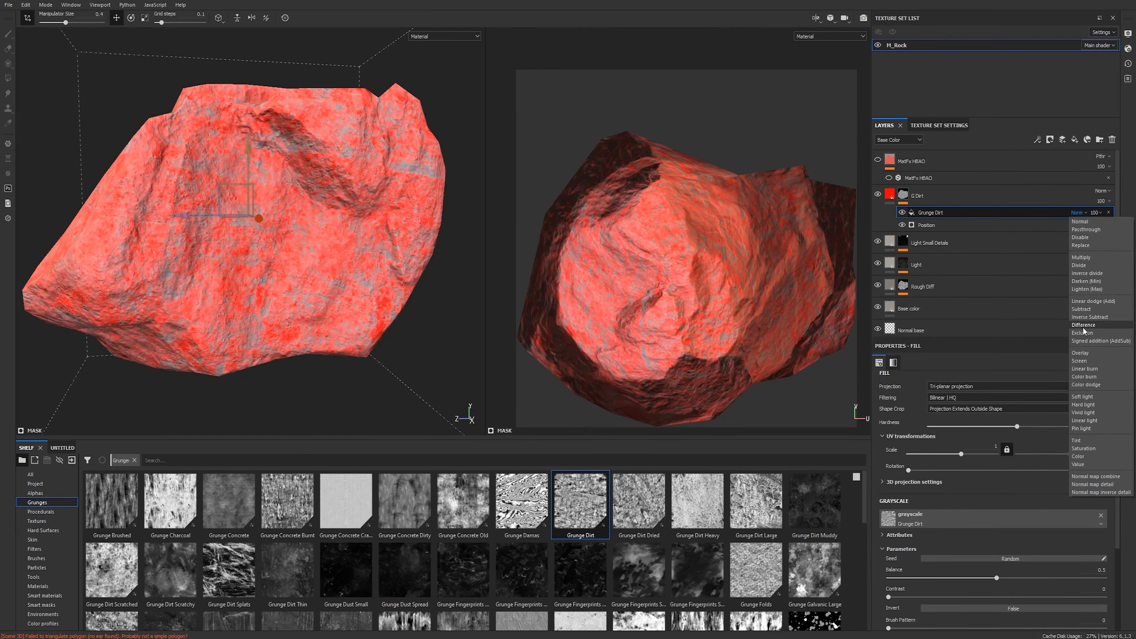
pyautogui.click(1081, 309)
pyautogui.scroll(2, 272, 225)
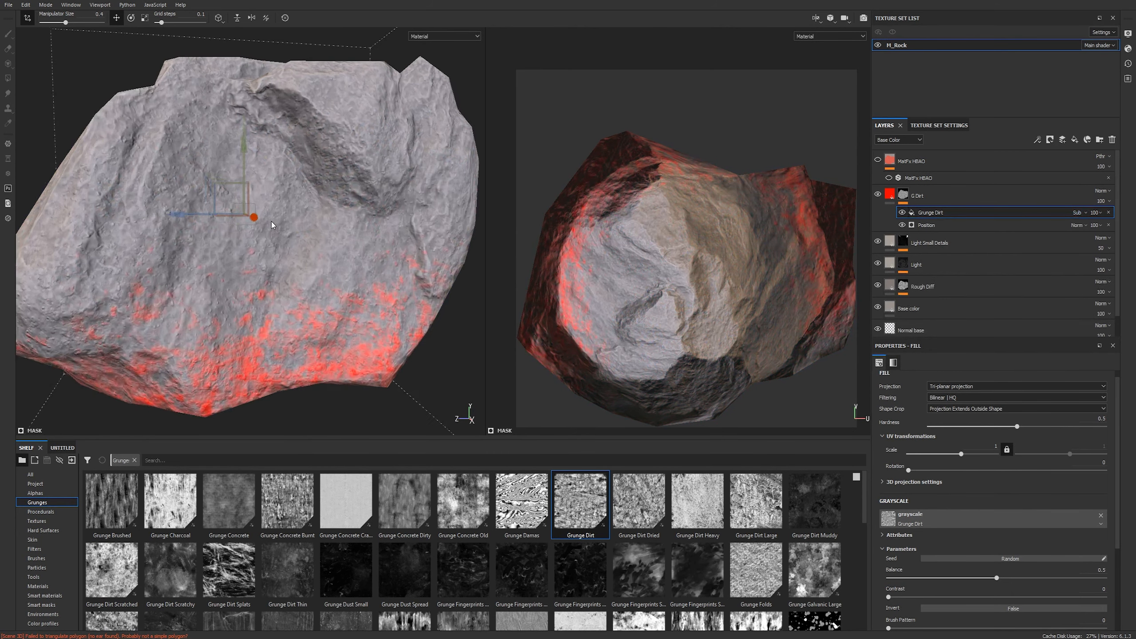
pyautogui.scroll(1, 272, 224)
pyautogui.click(1079, 213)
pyautogui.click(1079, 214)
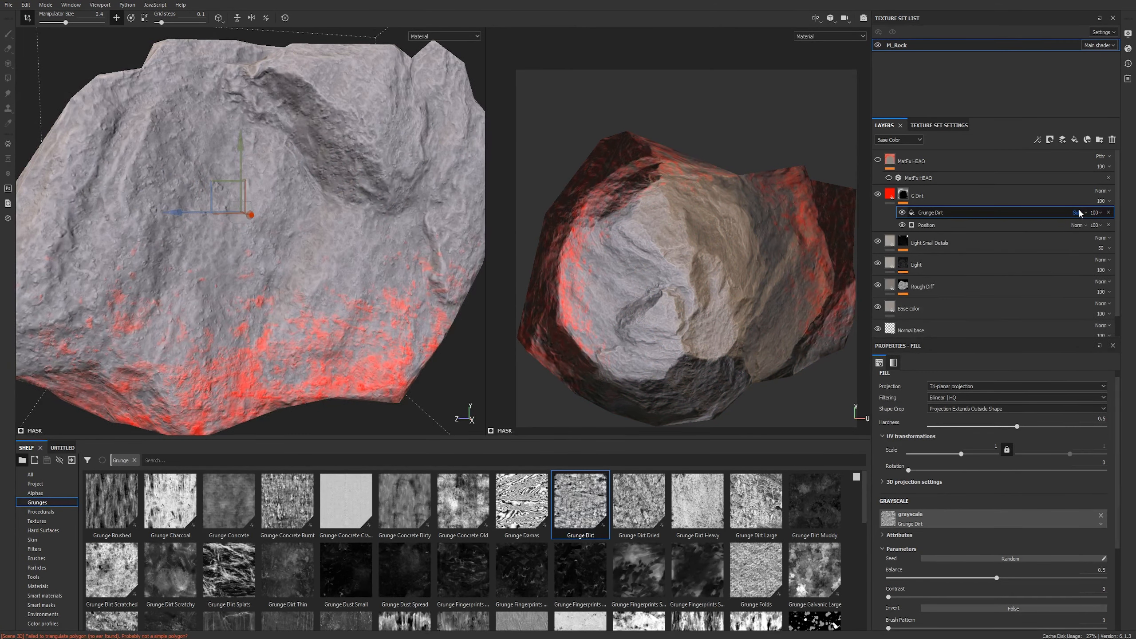
pyautogui.scroll(-5, 1079, 213)
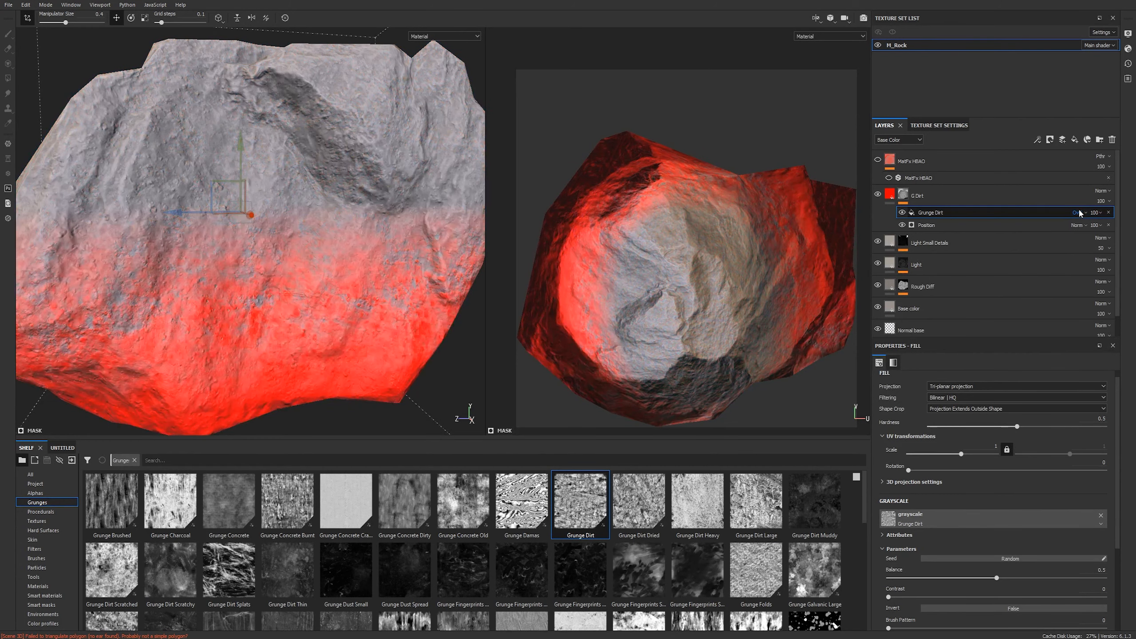
pyautogui.scroll(5, 1080, 212)
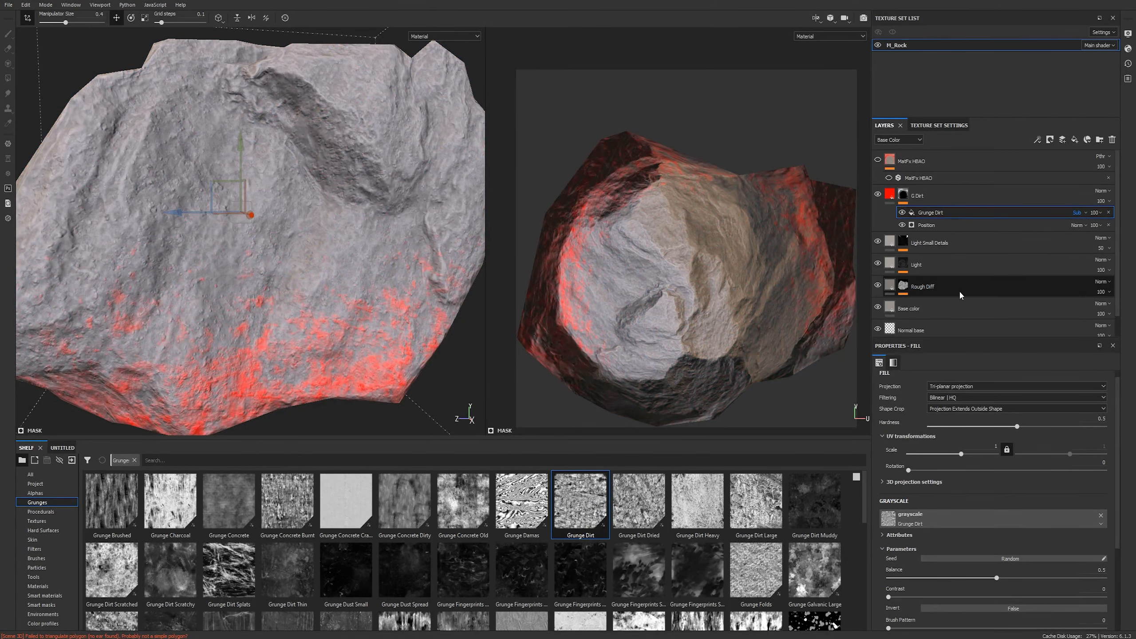
# Inspect the dirt along the rock's lower edge and set the Grunge Dirt balance to 0.44.
pyautogui.keyDown('alt'); pyautogui.moveTo(308, 268); pyautogui.dragTo(335, 188); pyautogui.keyUp('alt')
pyautogui.keyDown('alt'); pyautogui.moveTo(353, 313); pyautogui.dragTo(372, 212, button='middle'); pyautogui.keyUp('alt')
pyautogui.keyDown('alt'); pyautogui.moveTo(371, 212); pyautogui.dragTo(254, 189); pyautogui.keyUp('alt')
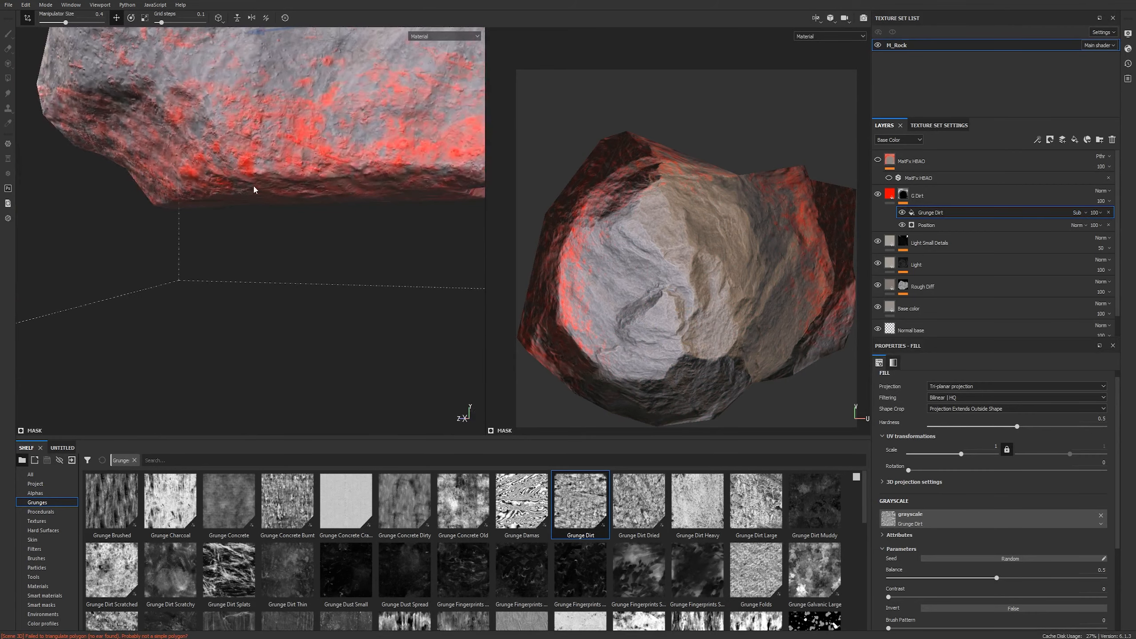
pyautogui.click(1106, 229)
pyautogui.keyDown('alt'); pyautogui.moveTo(403, 256); pyautogui.dragTo(651, 247); pyautogui.keyUp('alt')
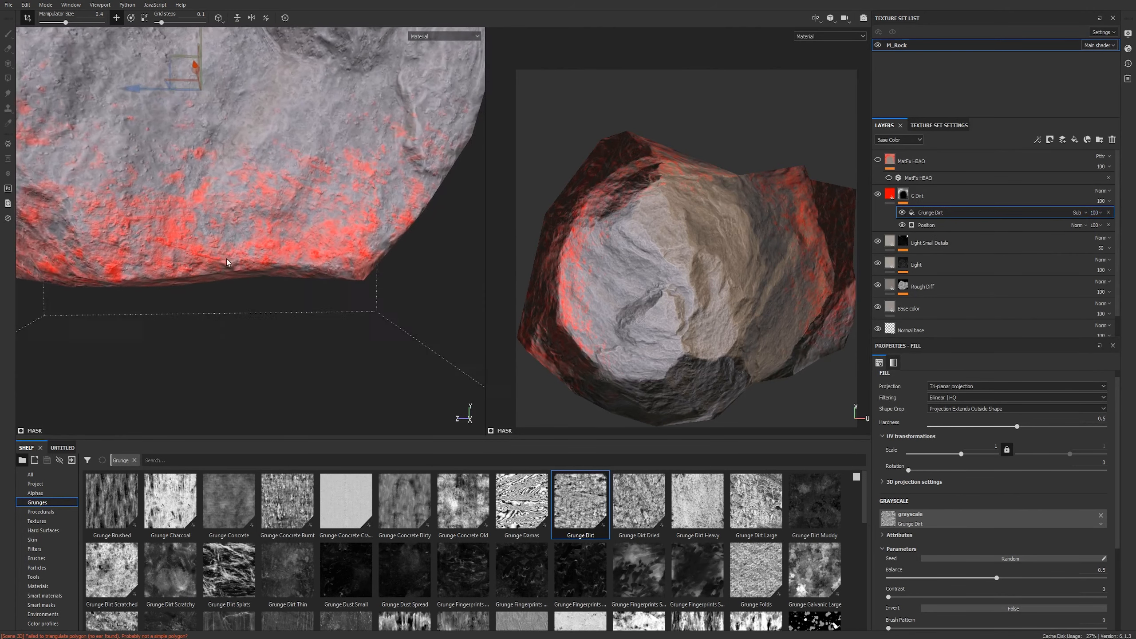
pyautogui.keyDown('alt'); pyautogui.moveTo(650, 248); pyautogui.dragTo(727, 297, button='middle'); pyautogui.keyUp('alt')
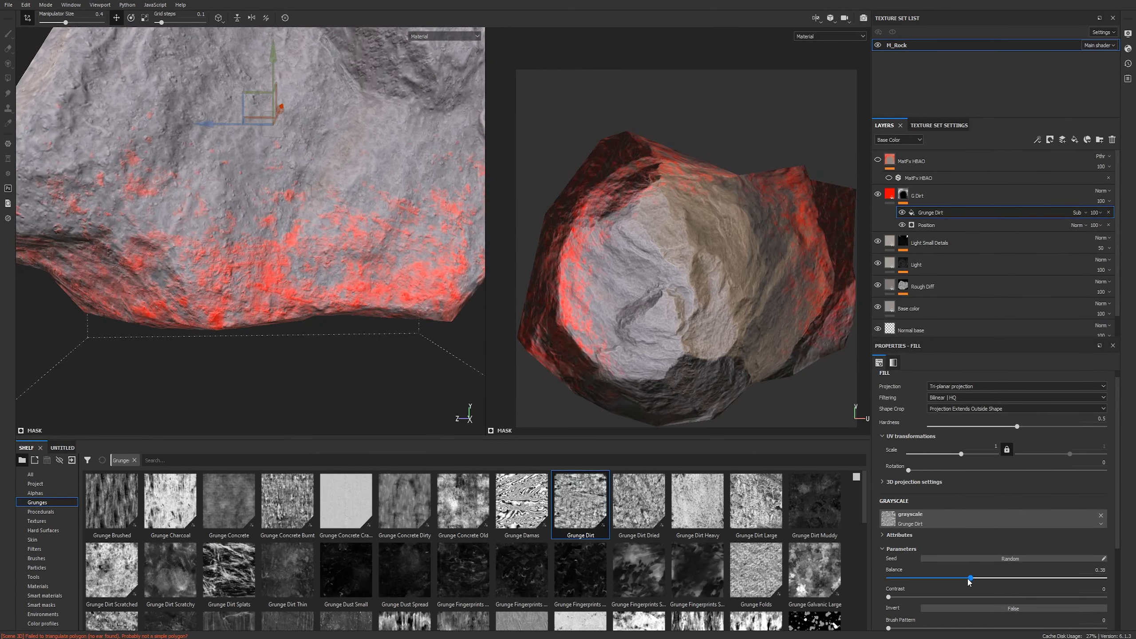
pyautogui.moveTo(968, 580)
pyautogui.mouseDown()
pyautogui.moveTo(959, 579)
pyautogui.moveTo(969, 581)
pyautogui.mouseUp()
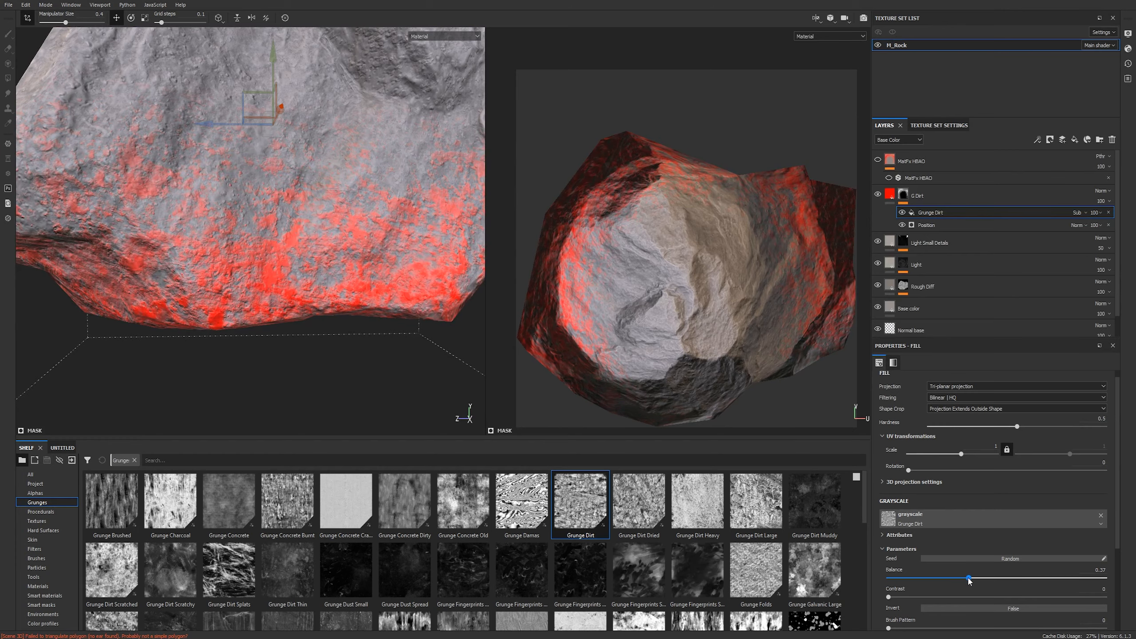
pyautogui.keyDown('alt'); pyautogui.moveTo(429, 275); pyautogui.dragTo(389, 320, button='middle'); pyautogui.keyUp('alt')
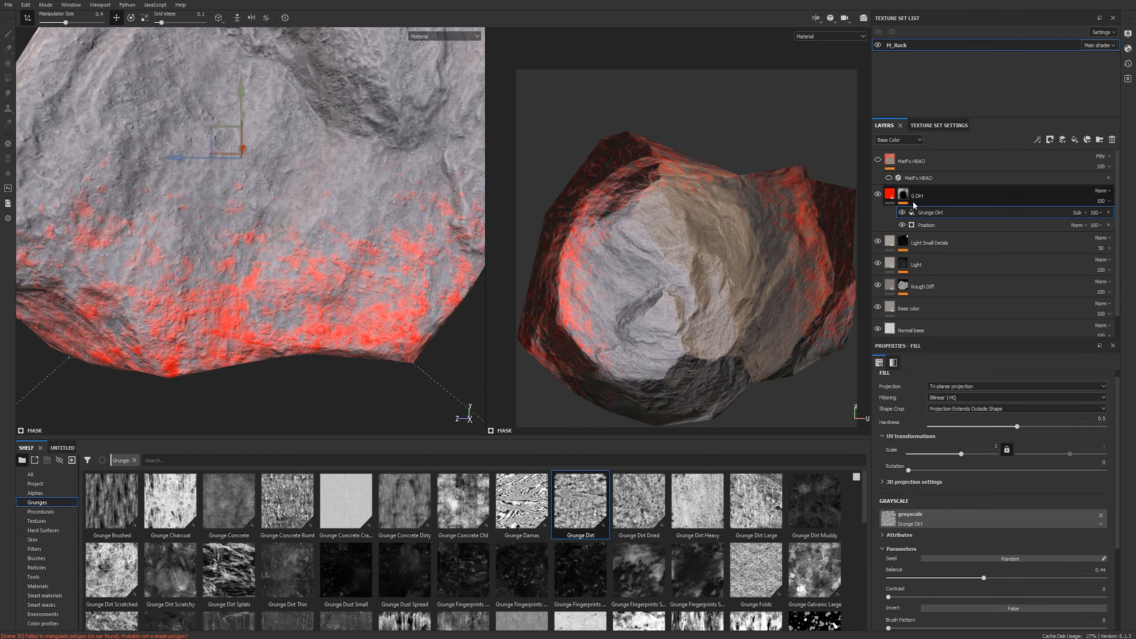
# Set the G Dirt layer's base color to a dark brown.
pyautogui.click(890, 195)
pyautogui.scroll(-1, 1006, 514)
pyautogui.click(1033, 539)
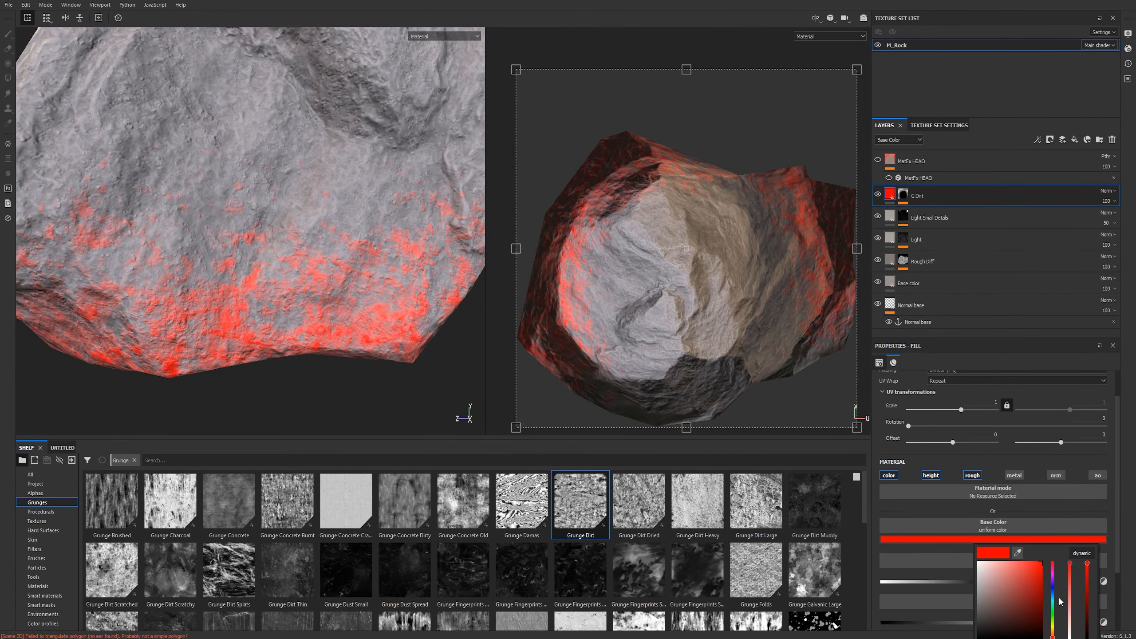
pyautogui.moveTo(1054, 621); pyautogui.dragTo(1053, 634)
pyautogui.moveTo(1037, 593); pyautogui.dragTo(1026, 616)
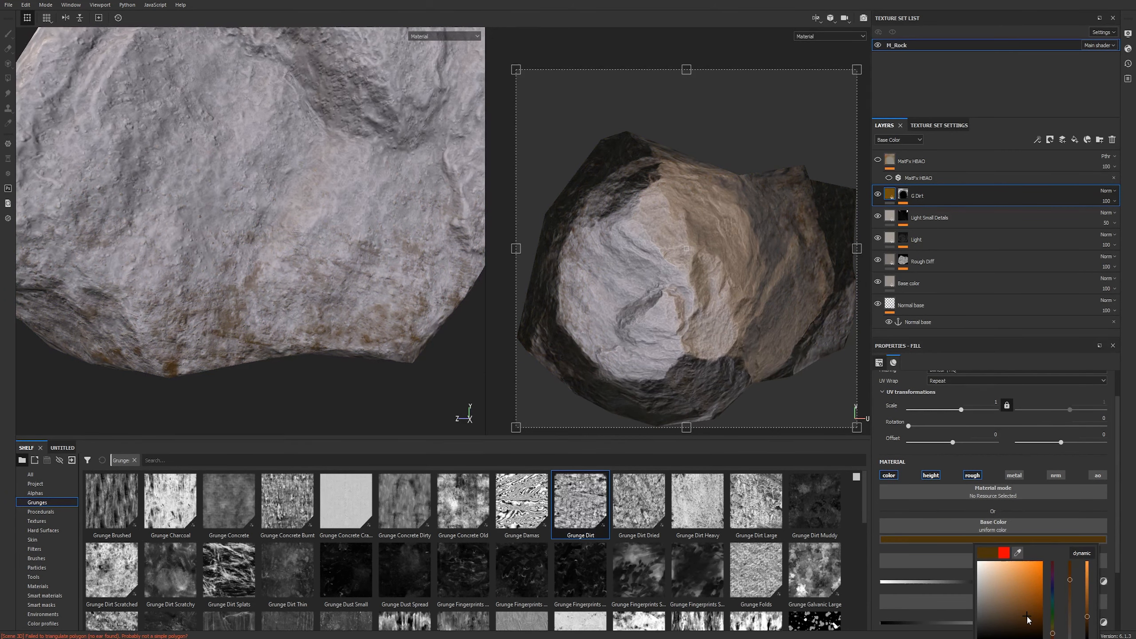
# Raise the height of the G Dirt fill's material and make the MatFx HBAO layer visible again.
pyautogui.keyDown('alt'); pyautogui.moveTo(344, 307); pyautogui.dragTo(537, 273); pyautogui.keyUp('alt')
pyautogui.click(902, 195)
pyautogui.press('e')
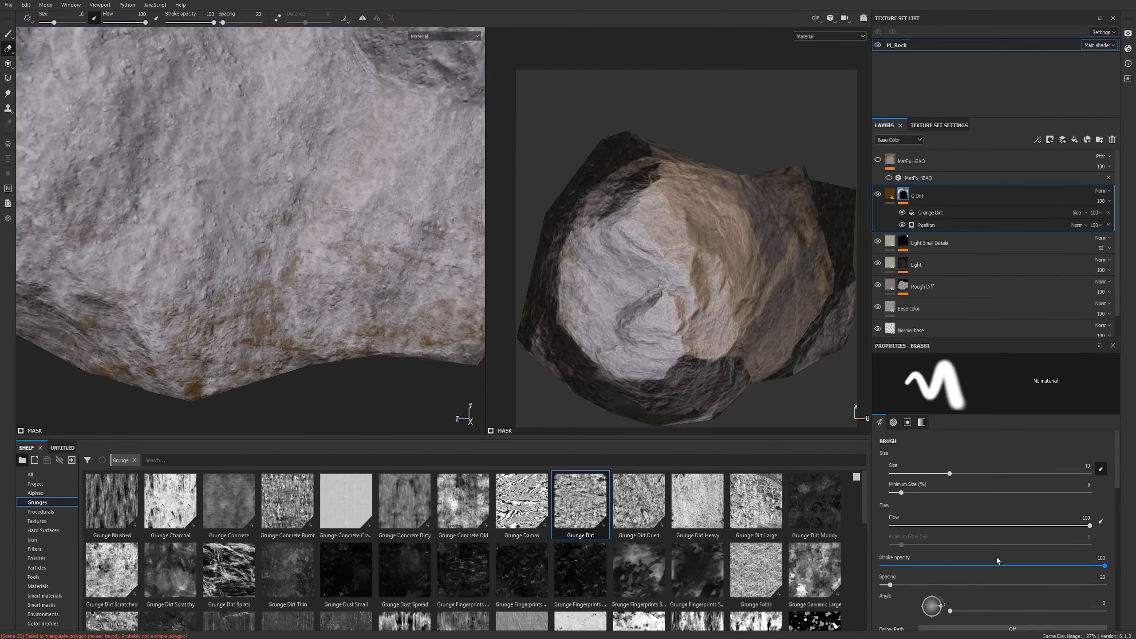
pyautogui.click(890, 196)
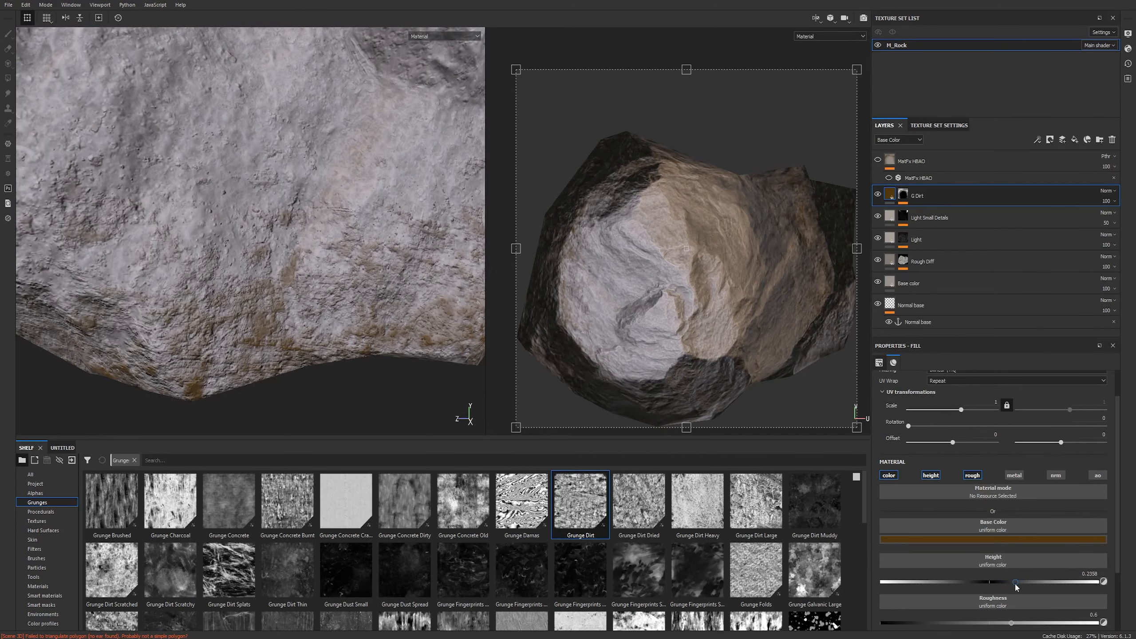
pyautogui.click(903, 195)
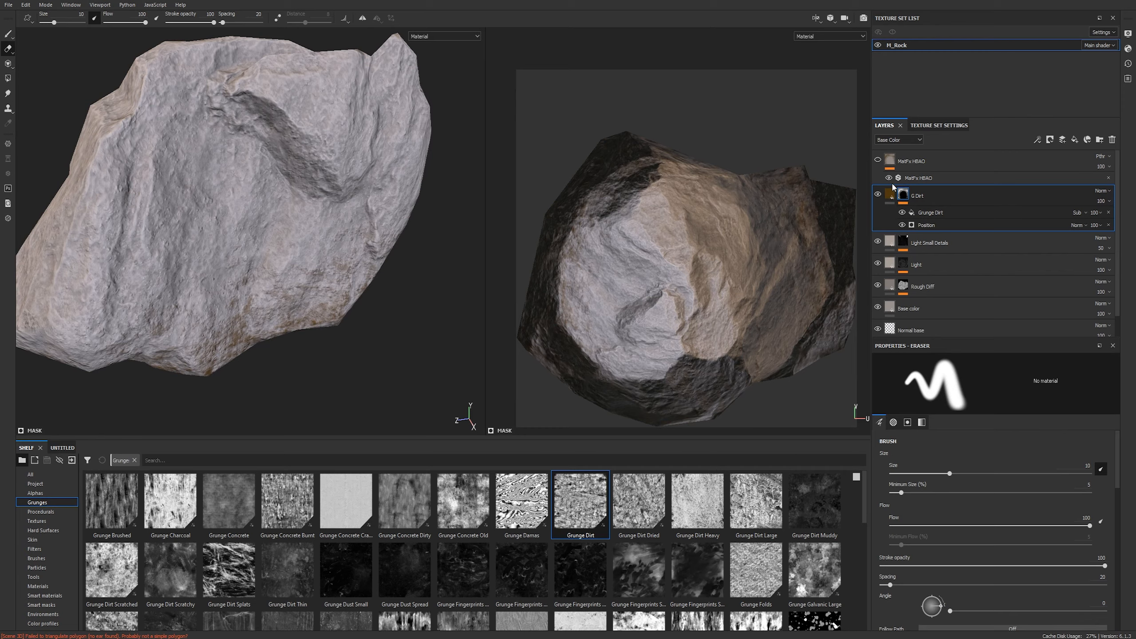
pyautogui.scroll(6, 248, 292)
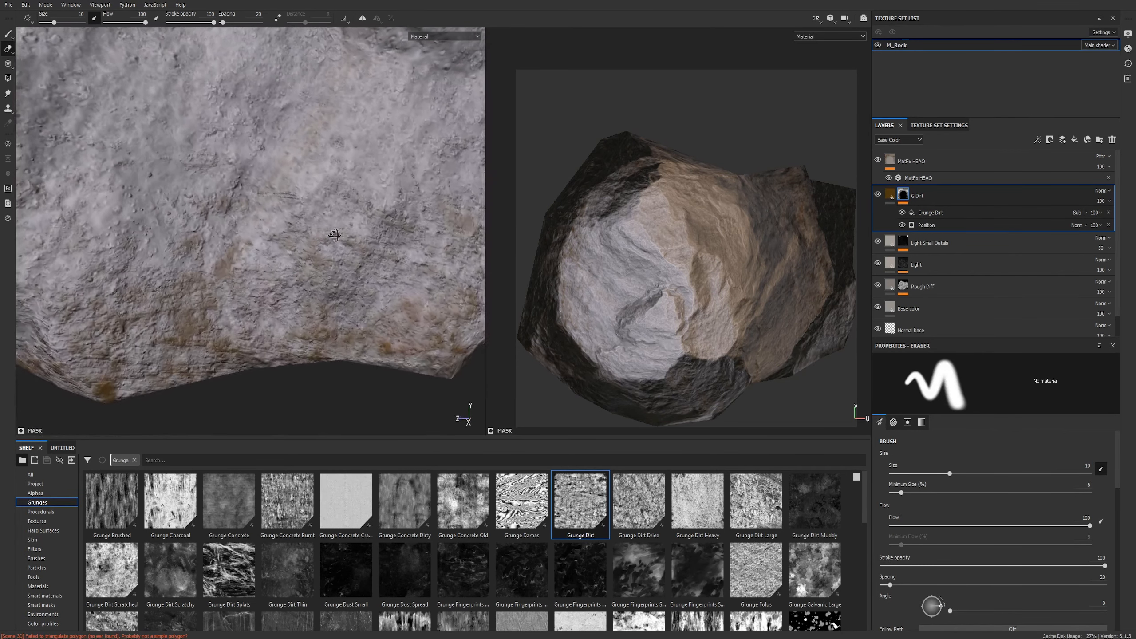
# Examine the dirt mask and single-channel views, including Ambient occlusion, return to the material view and check the rock's lower edge and upper cavity.
pyautogui.press('c')
pyautogui.press('c')
pyautogui.press('c')
pyautogui.press('c')
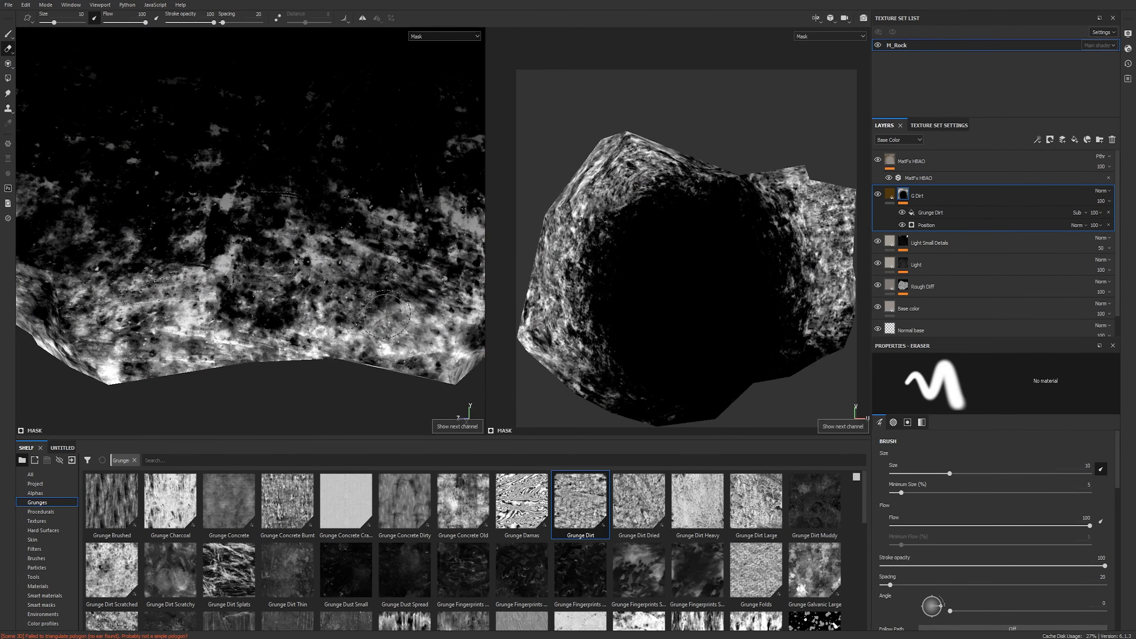
pyautogui.press('c')
pyautogui.press('c')
pyautogui.press('c')
pyautogui.press('c')
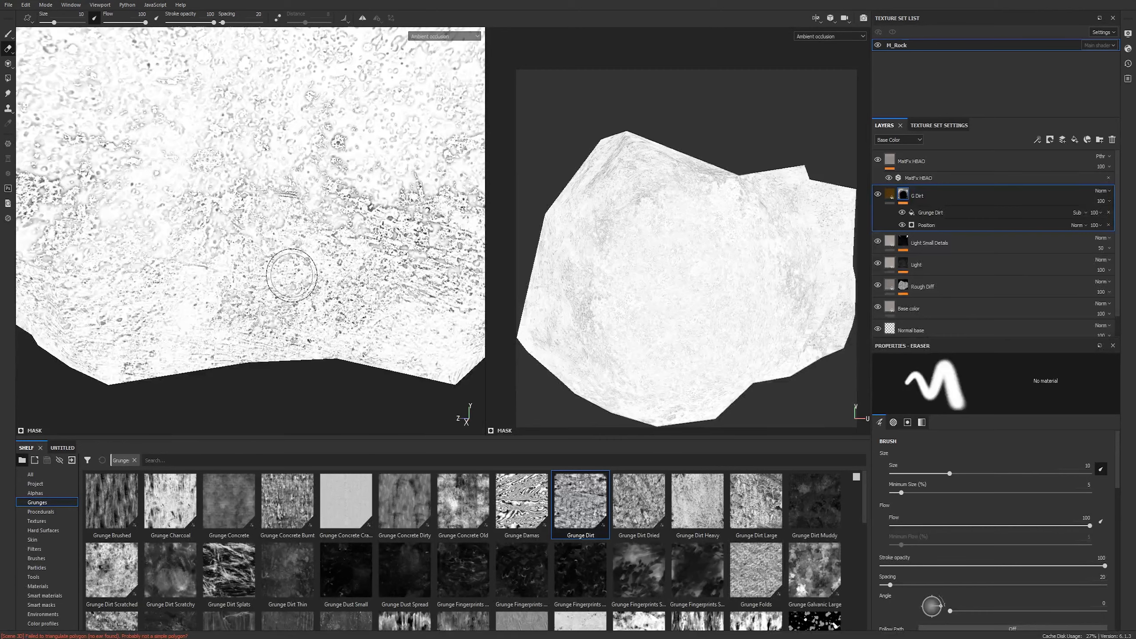
pyautogui.press('m')
pyautogui.keyDown('alt'); pyautogui.moveTo(292, 275); pyautogui.dragTo(215, 191, button='right'); pyautogui.keyUp('alt')
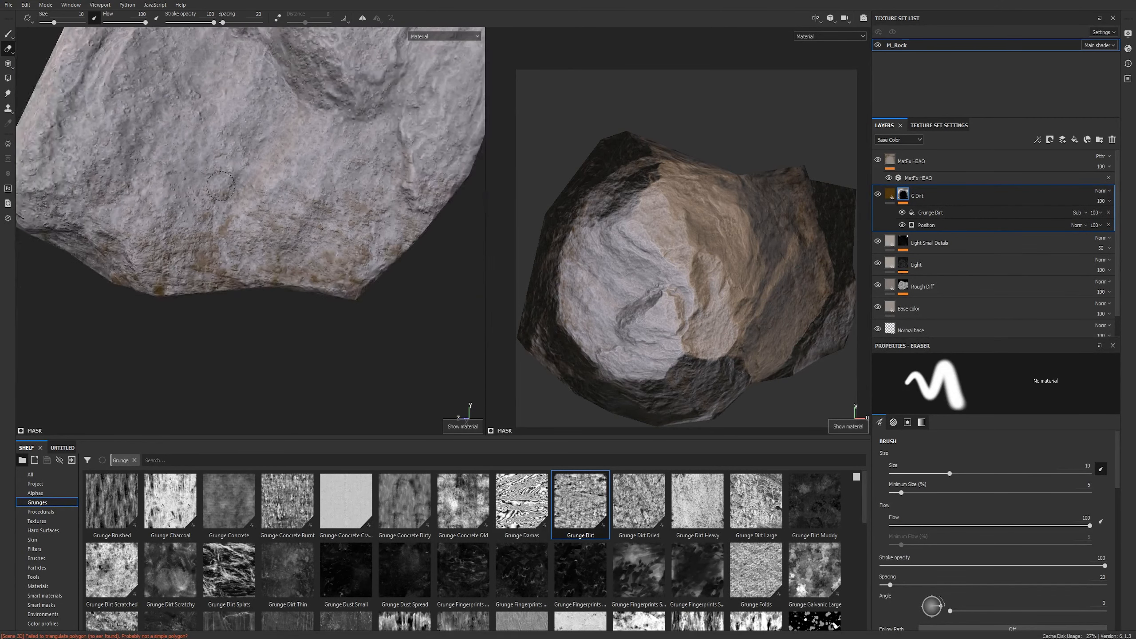
pyautogui.keyDown('alt'); pyautogui.moveTo(215, 191); pyautogui.dragTo(213, 226, button='middle'); pyautogui.keyUp('alt')
pyautogui.keyDown('alt'); pyautogui.moveTo(213, 226); pyautogui.dragTo(268, 237); pyautogui.keyUp('alt')
pyautogui.keyDown('alt'); pyautogui.moveTo(269, 237); pyautogui.dragTo(340, 268, button='right'); pyautogui.keyUp('alt')
# Add a fill layer between MatFx HBAO and G Dirt and rename it Shadow Boost.
pyautogui.click(956, 167)
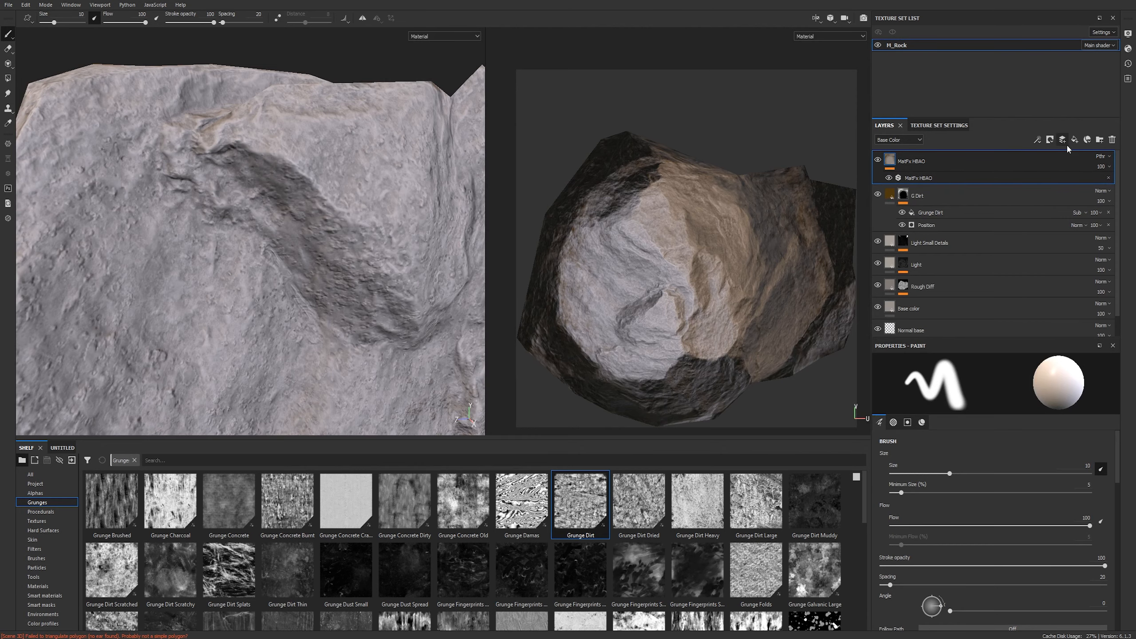
pyautogui.click(979, 188)
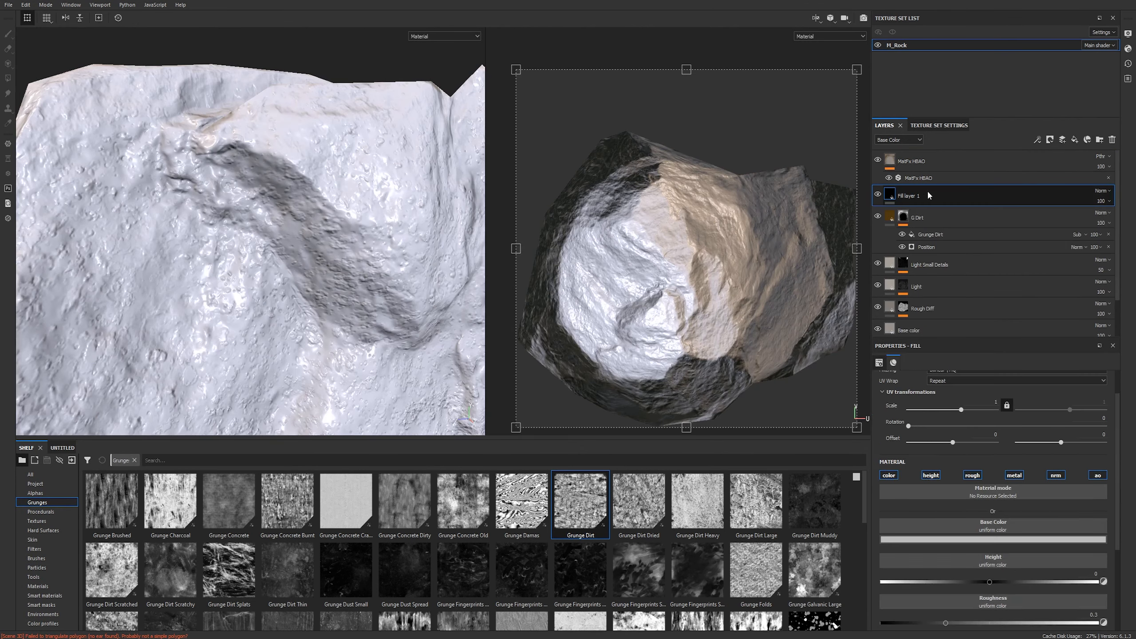
pyautogui.doubleClick(927, 193)
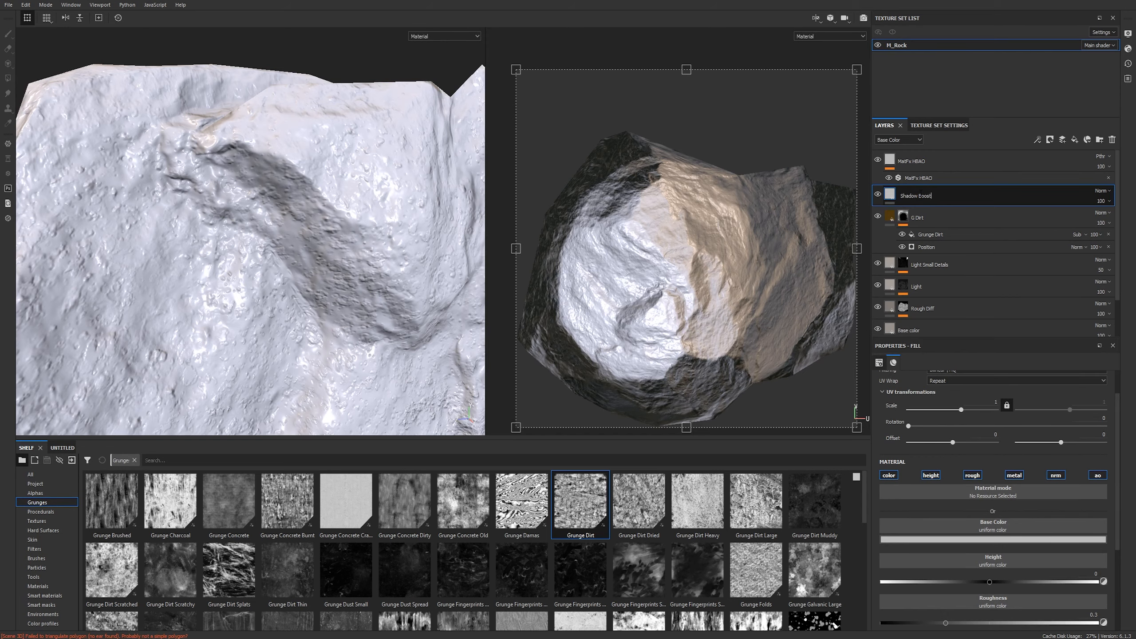
# Make the Shadow Boost fill black, keep only its color and roughness channels active, and set the roughness to 1.
pyautogui.click(1000, 541)
pyautogui.moveTo(1032, 587); pyautogui.dragTo(1015, 638)
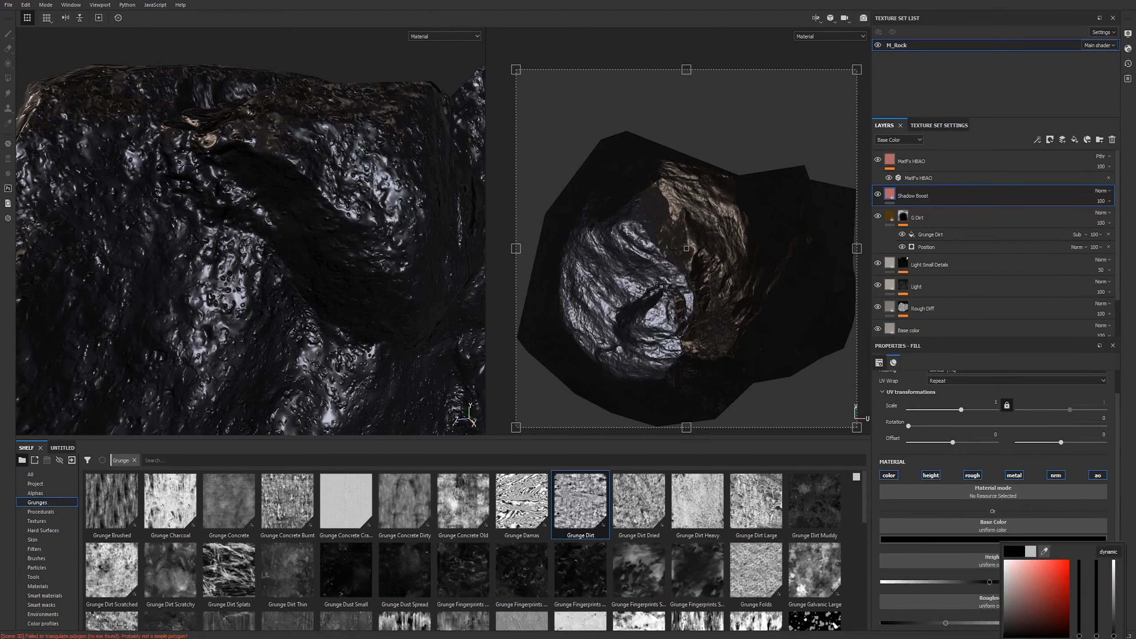
pyautogui.click(1114, 496)
pyautogui.click(932, 475)
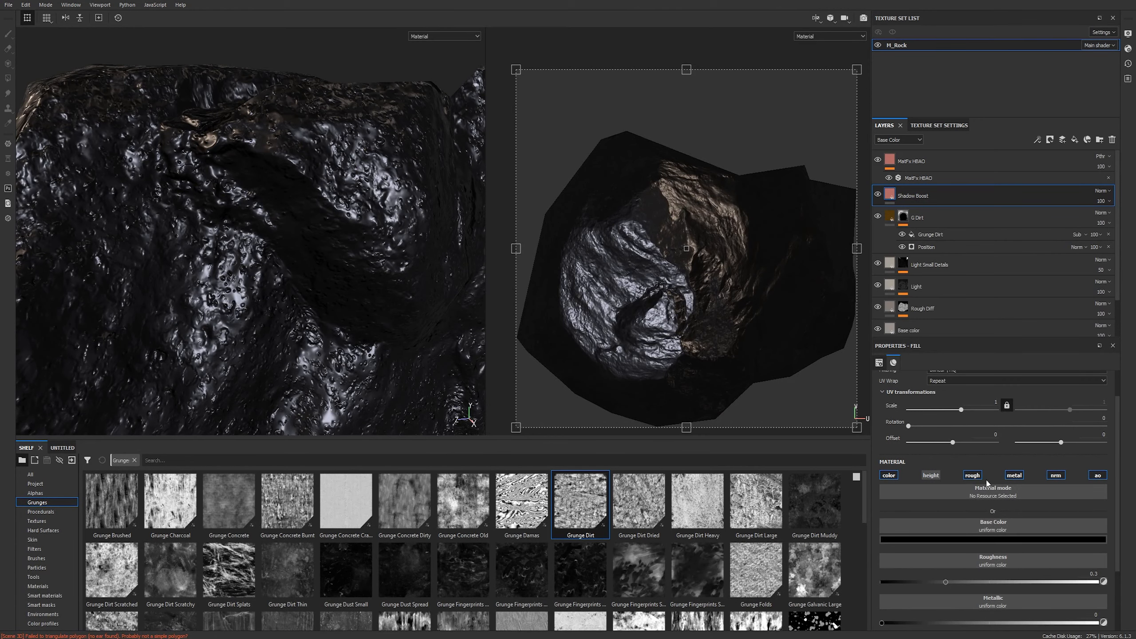
pyautogui.click(1018, 476)
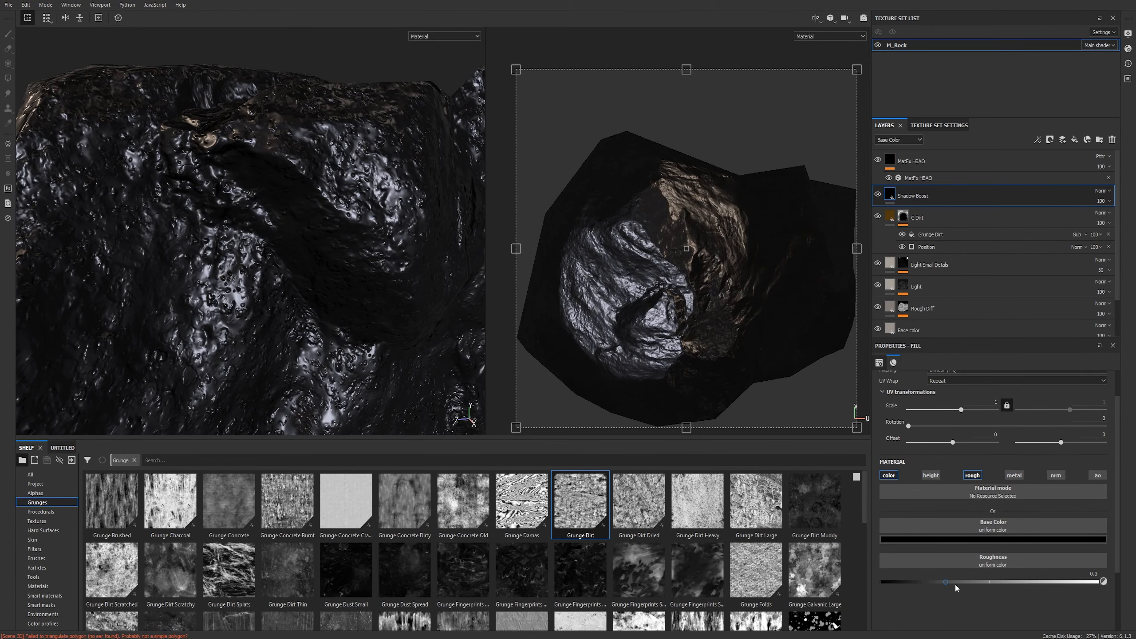
pyautogui.moveTo(969, 584); pyautogui.dragTo(1098, 582)
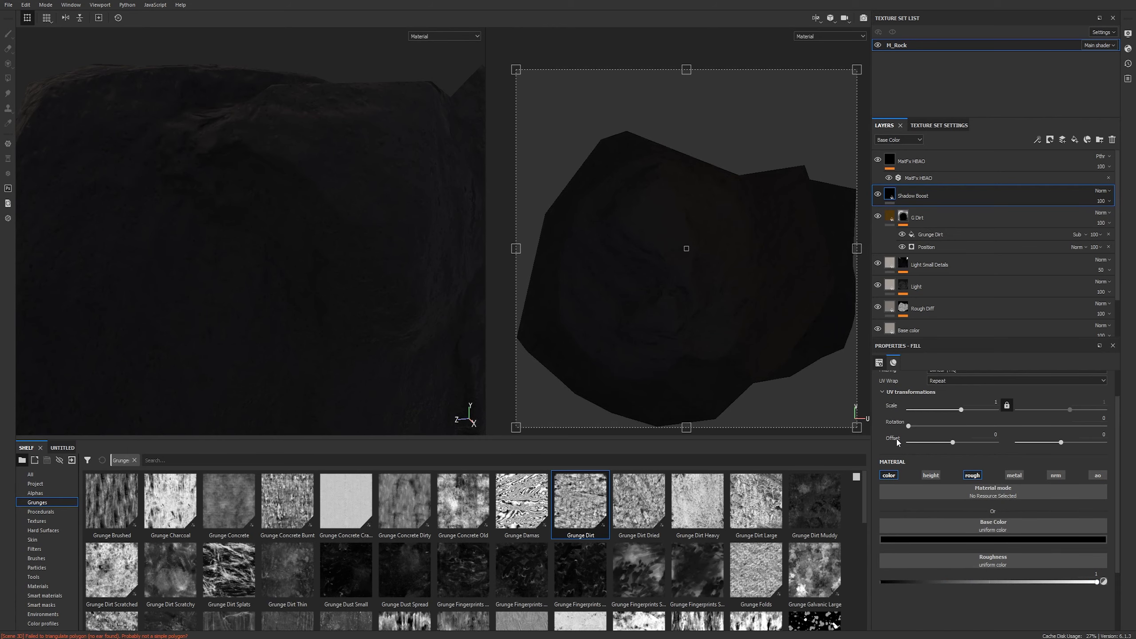
# Give Shadow Boost a black mask and add a fill to it using the rock's Ambient Occlusion map.
pyautogui.rightClick(940, 196)
pyautogui.click(989, 203)
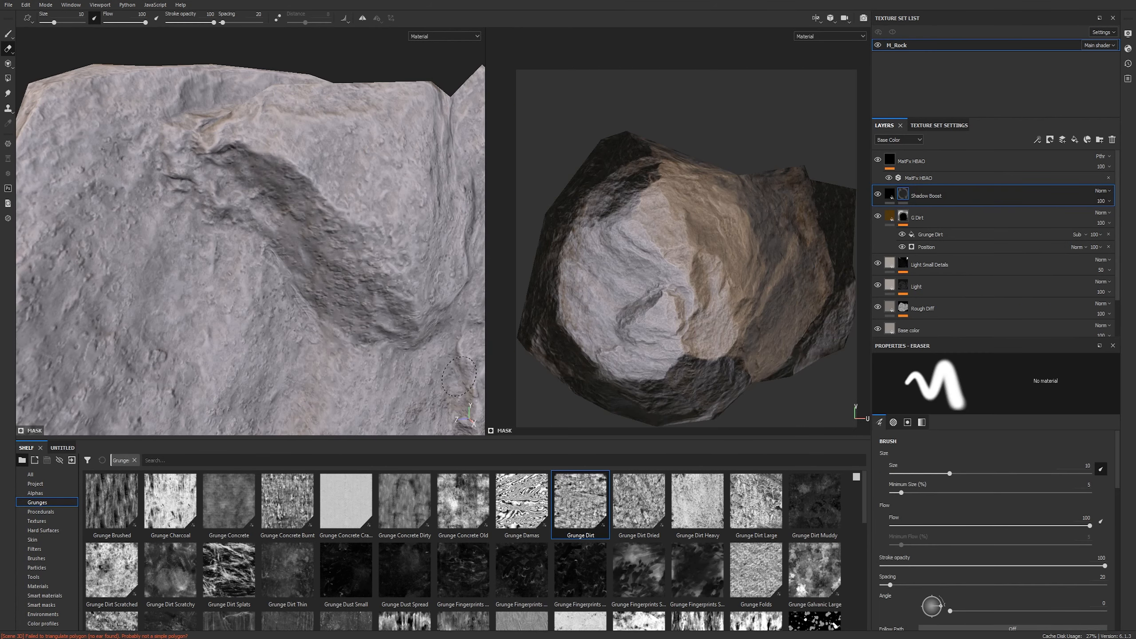
pyautogui.click(1037, 140)
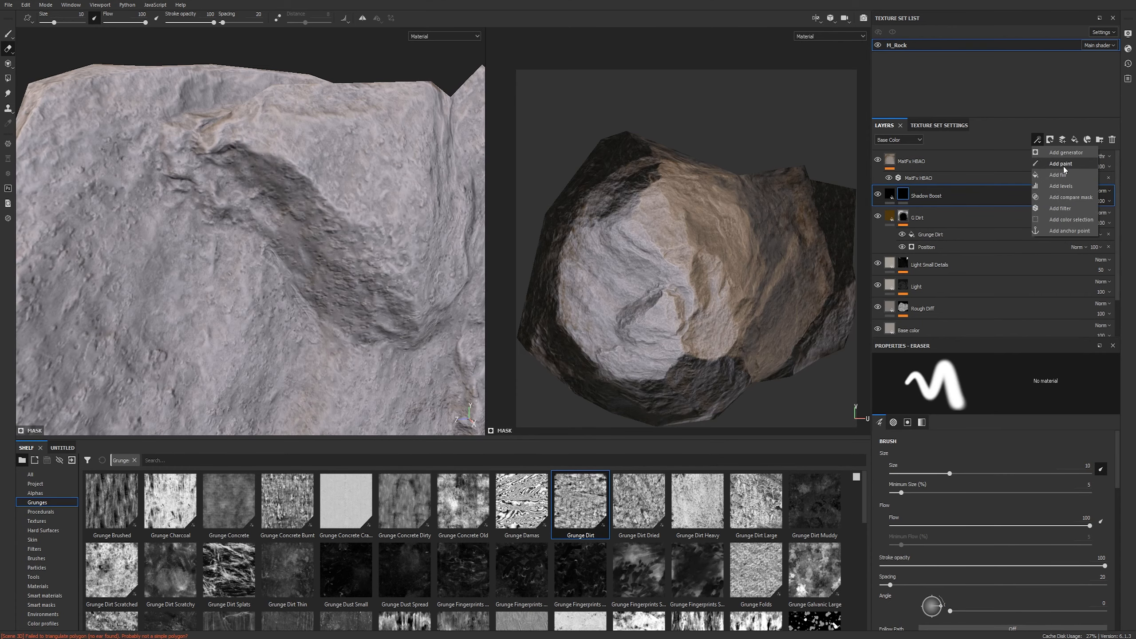
pyautogui.click(1055, 177)
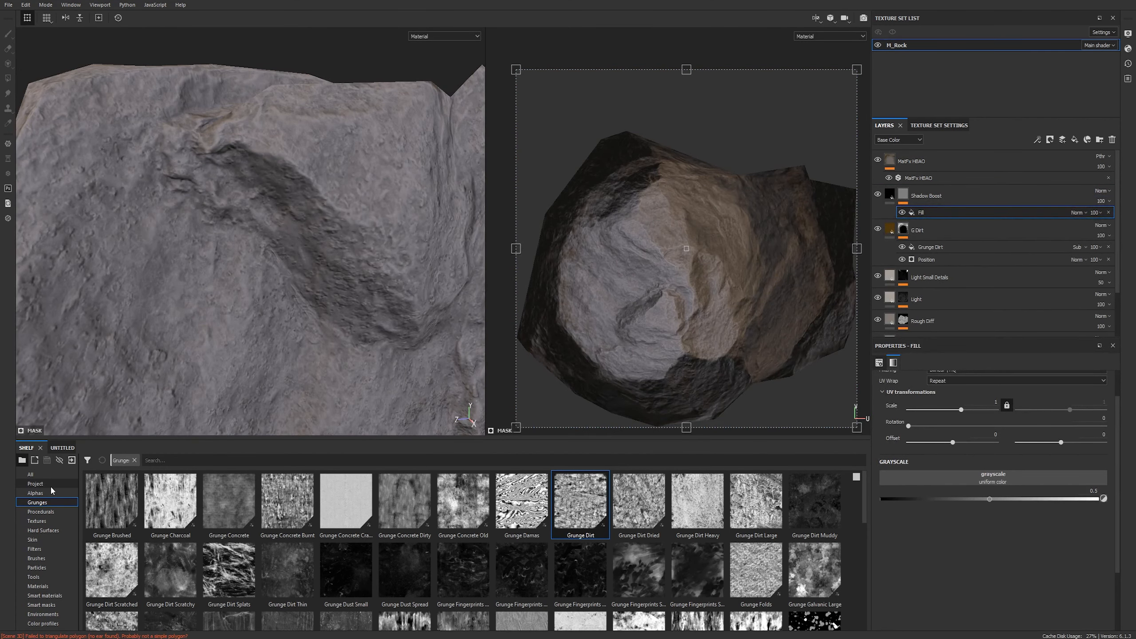
pyautogui.click(36, 483)
pyautogui.moveTo(109, 511); pyautogui.dragTo(905, 479)
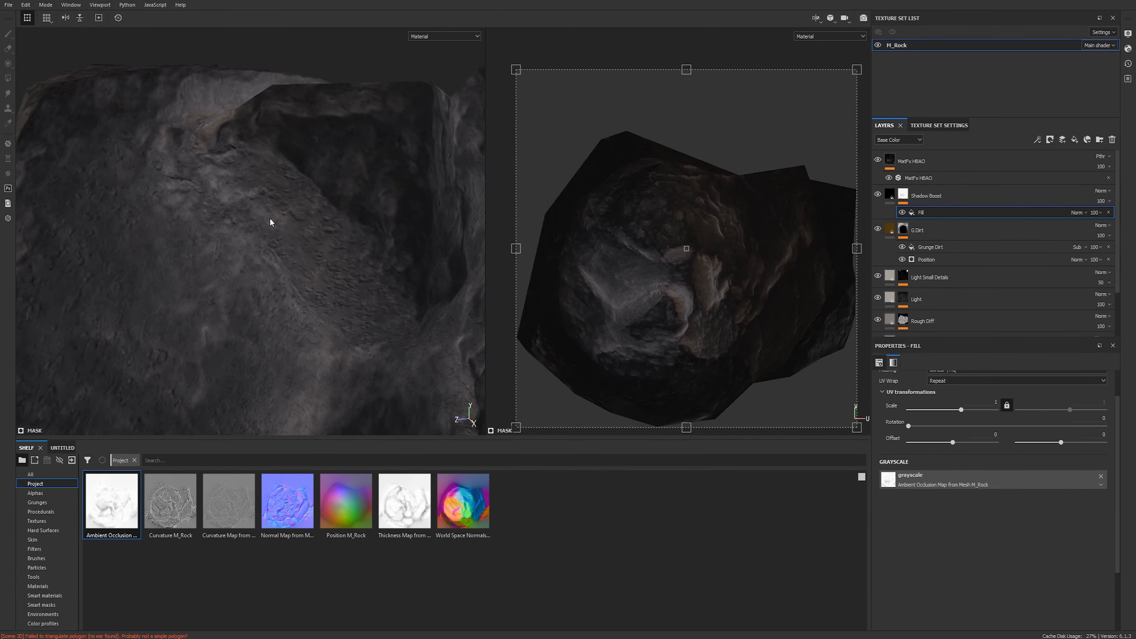
# Add a Levels effect above the fill in the Shadow Boost mask and invert it.
pyautogui.click(1037, 139)
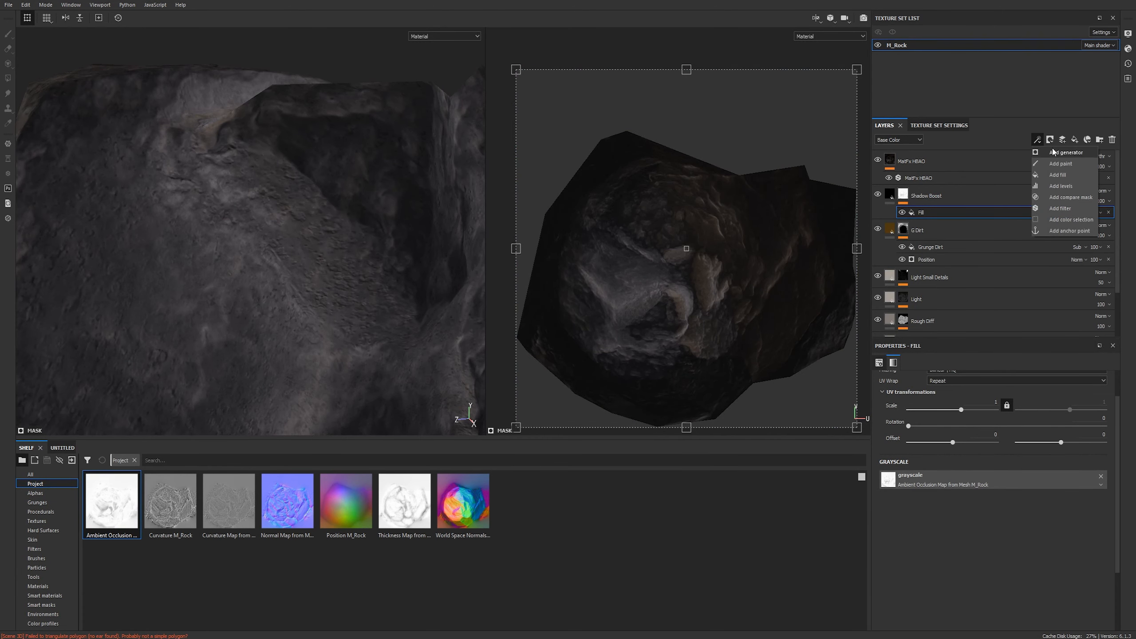
pyautogui.click(1067, 187)
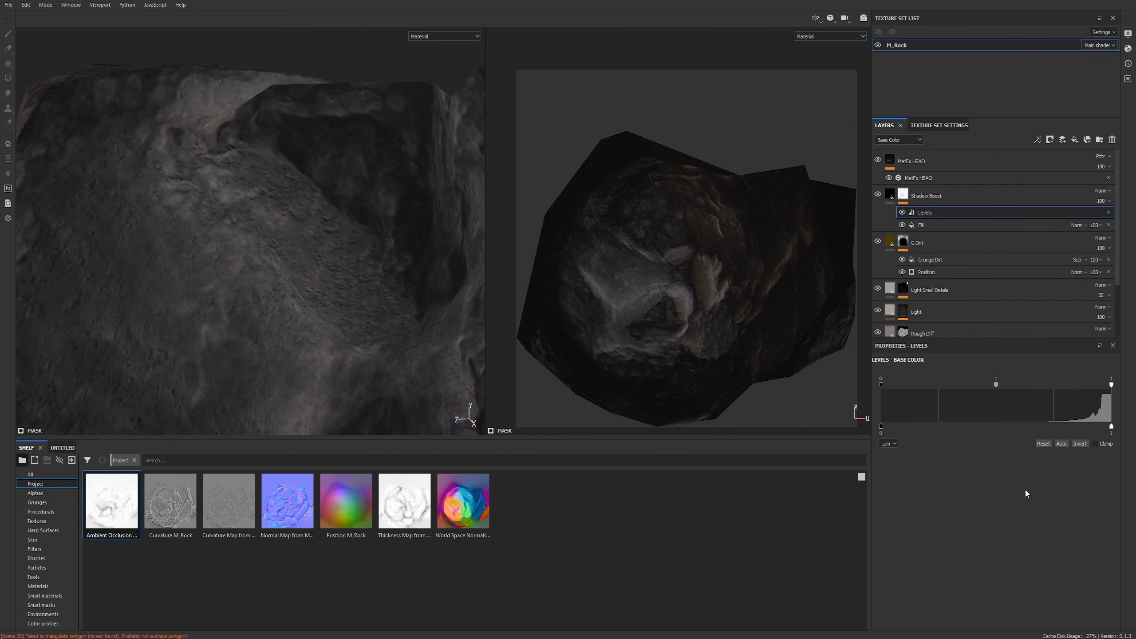
pyautogui.click(1081, 444)
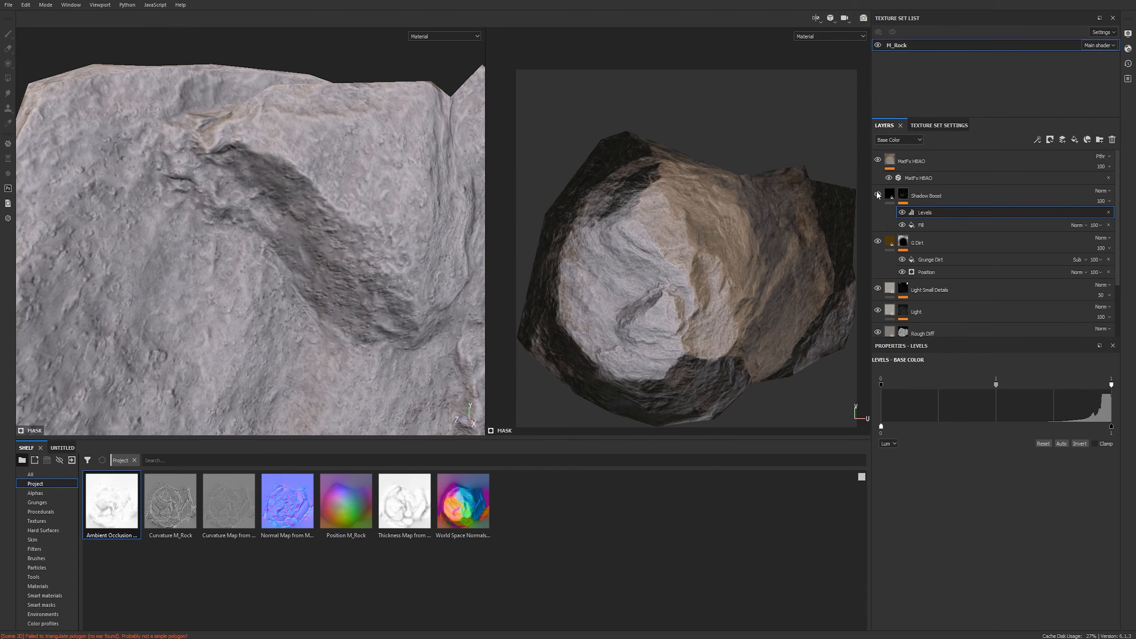
# Set the Shadow Boost layer's blending mode to Multiply and inspect the shaded cavity up close.
pyautogui.moveTo(228, 195)
pyautogui.keyDown('alt'); pyautogui.mouseDown()
pyautogui.moveTo(238, 277)
pyautogui.moveTo(290, 179)
pyautogui.moveTo(238, 216)
pyautogui.moveTo(250, 197)
pyautogui.mouseUp(); pyautogui.keyUp('alt')
pyautogui.click(1104, 191)
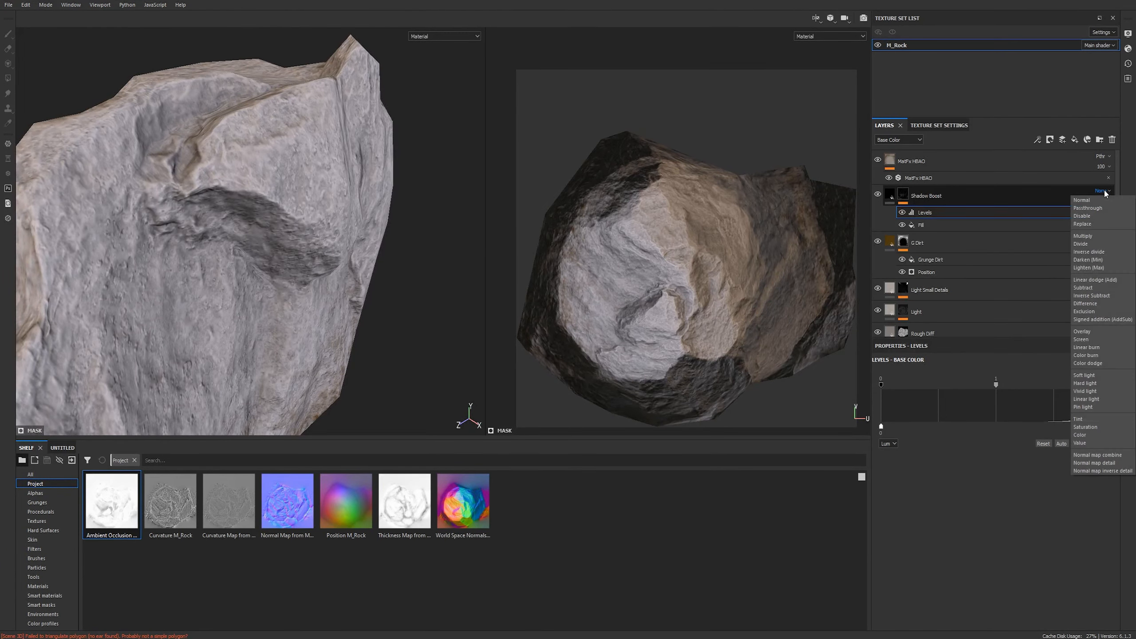
pyautogui.click(1087, 235)
pyautogui.keyDown('alt'); pyautogui.moveTo(358, 213); pyautogui.dragTo(499, 211, button='right'); pyautogui.keyUp('alt')
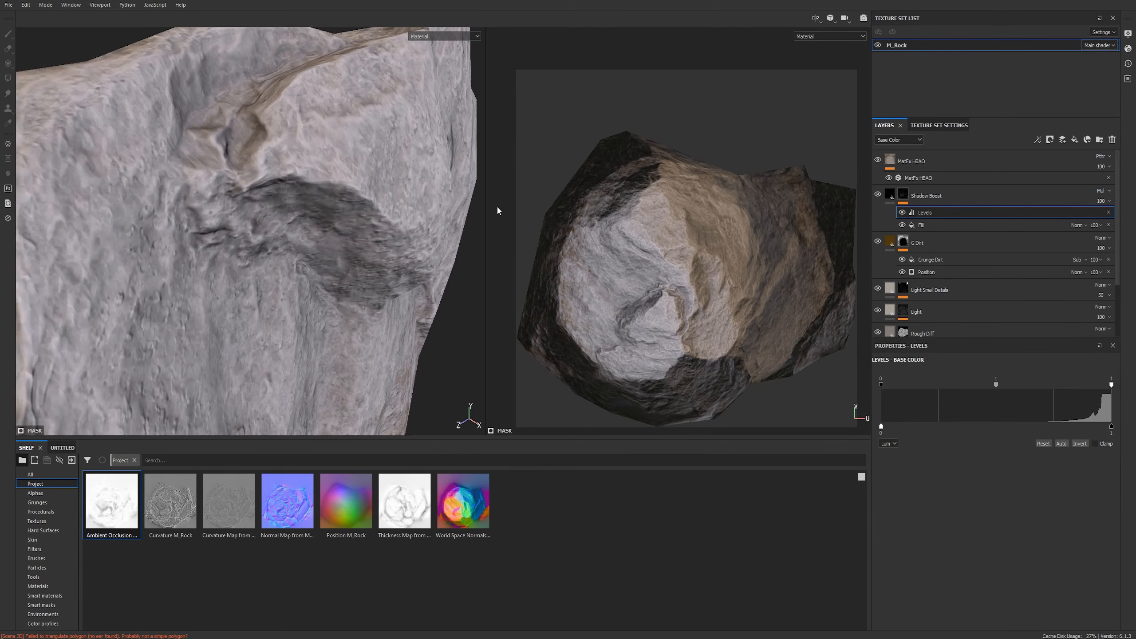
pyautogui.click(1077, 225)
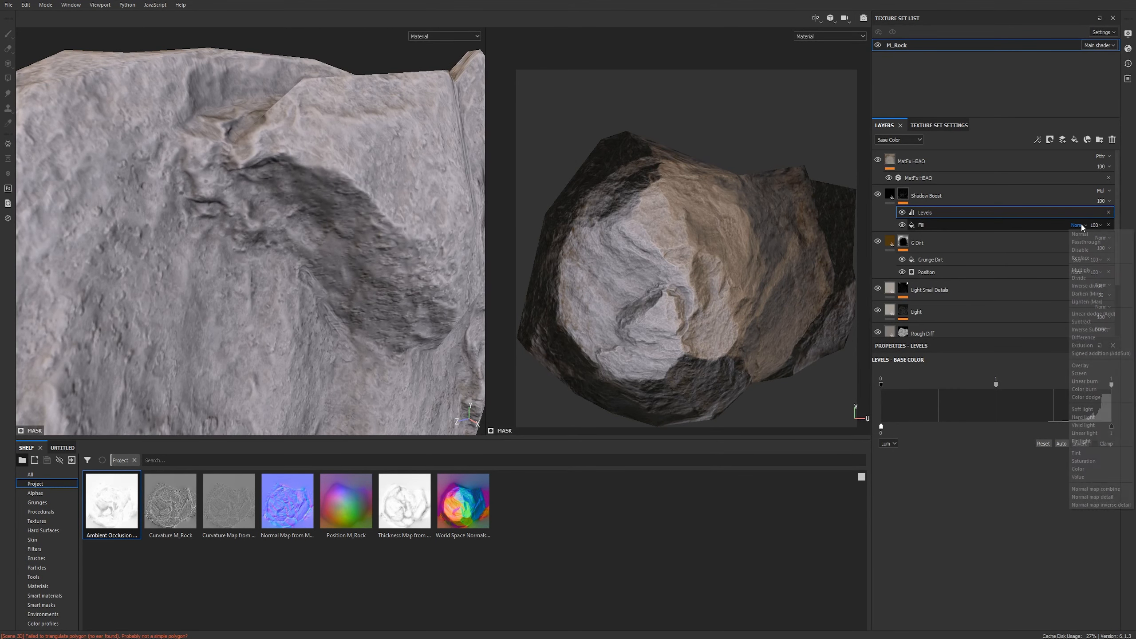
# Set the low input of the Shadow Boost mask's Levels to about 0.34 to tune the shadow strength.
pyautogui.click(939, 220)
pyautogui.click(950, 216)
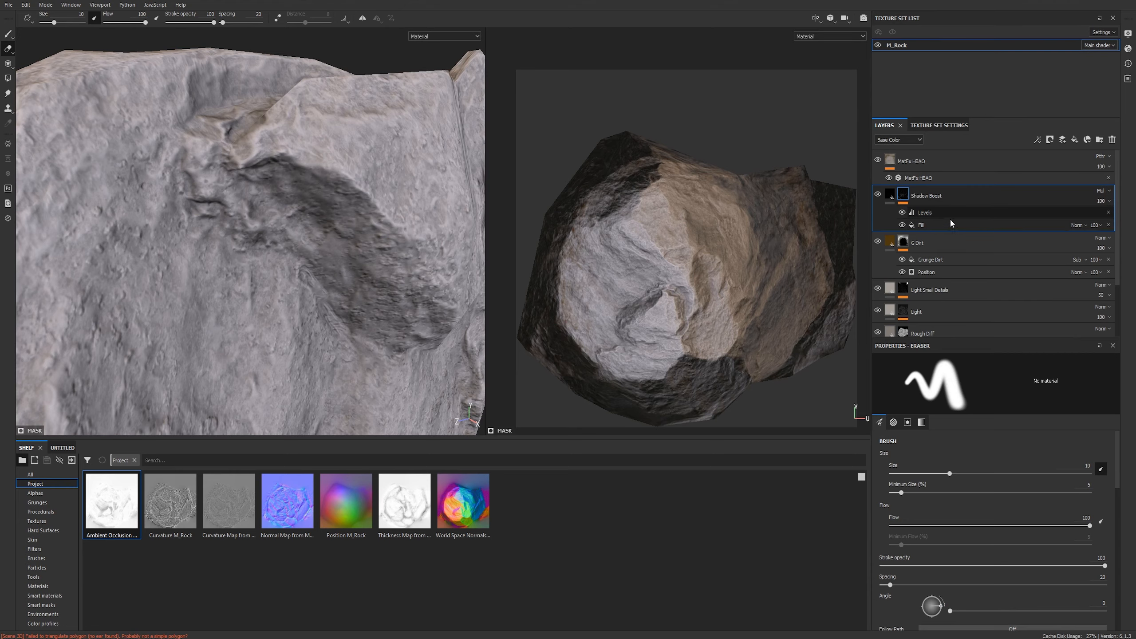
pyautogui.moveTo(880, 384); pyautogui.dragTo(993, 380)
pyautogui.keyDown('alt'); pyautogui.moveTo(286, 215); pyautogui.dragTo(365, 202); pyautogui.keyUp('alt')
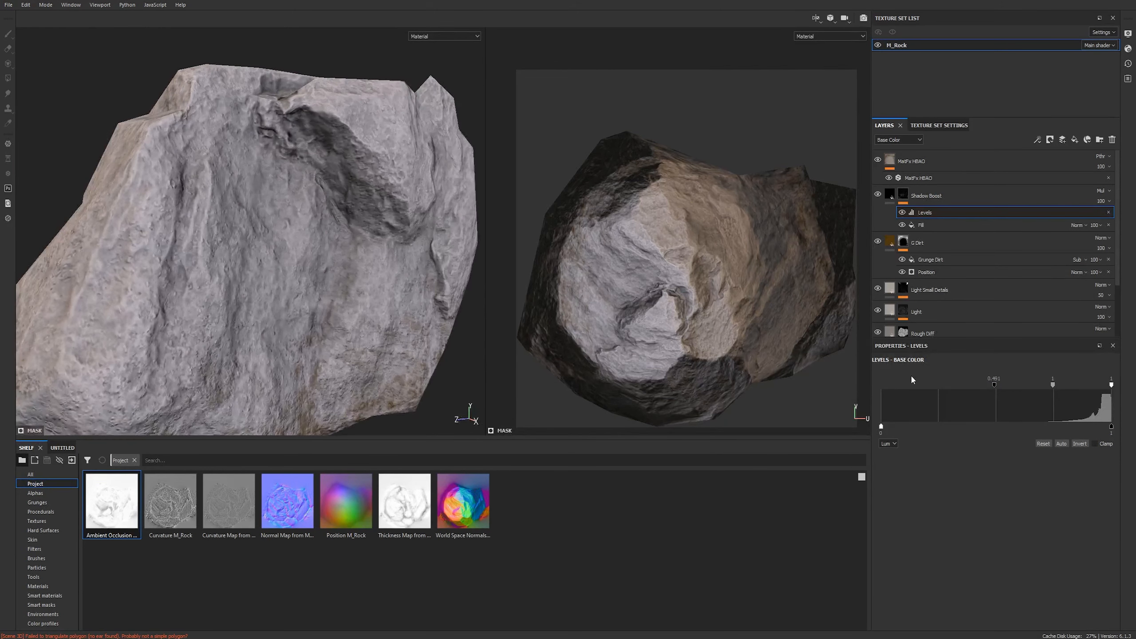
pyautogui.moveTo(993, 382); pyautogui.dragTo(960, 384)
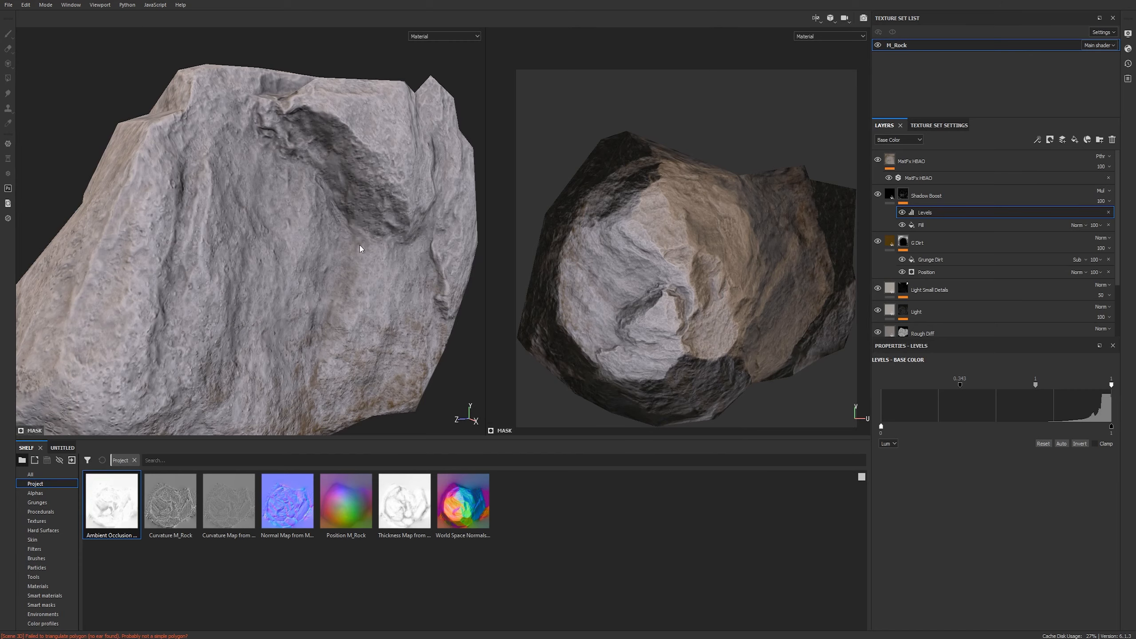
# Compare the rock in the Base Color view with Shadow Boost hidden and shown, and return to the material view.
pyautogui.press('c')
pyautogui.press('c')
pyautogui.press('c')
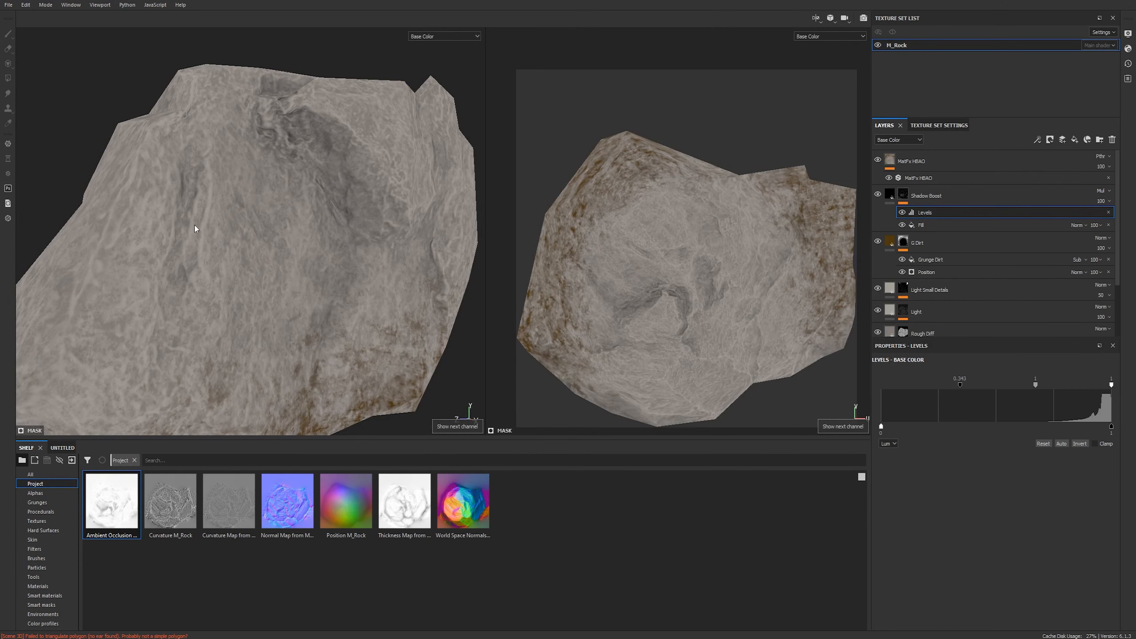
pyautogui.keyDown('alt'); pyautogui.moveTo(195, 229); pyautogui.dragTo(282, 231); pyautogui.keyUp('alt')
pyautogui.keyDown('alt'); pyautogui.moveTo(282, 231); pyautogui.dragTo(261, 246, button='right'); pyautogui.keyUp('alt')
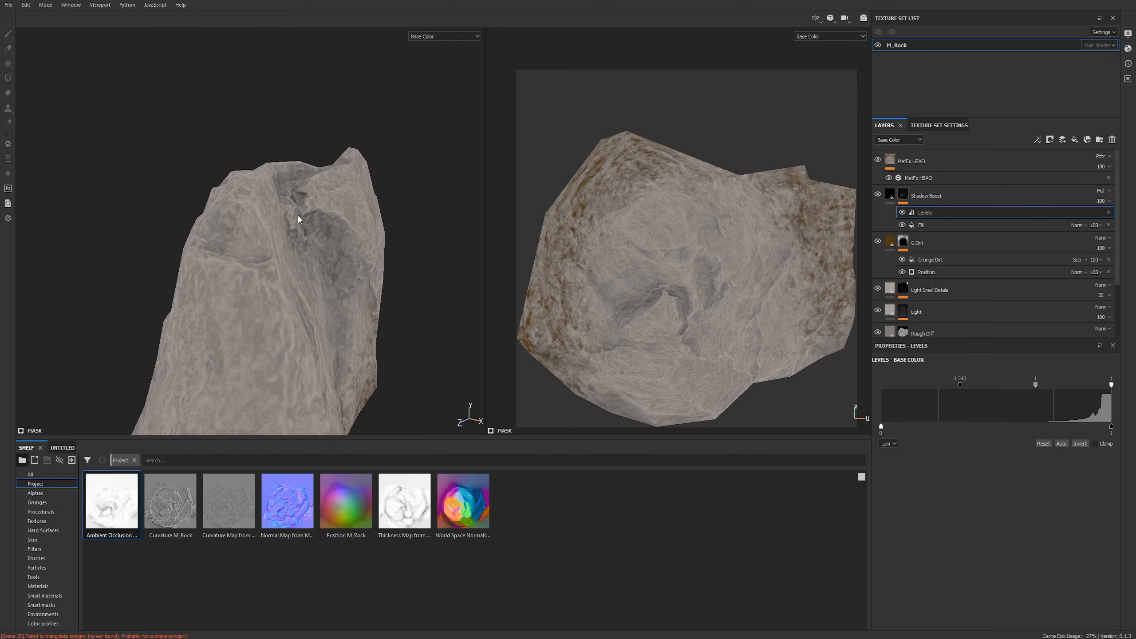
pyautogui.click(877, 195)
pyautogui.click(877, 195)
pyautogui.press('m')
pyautogui.keyDown('alt'); pyautogui.moveTo(245, 270); pyautogui.dragTo(303, 284); pyautogui.keyUp('alt')
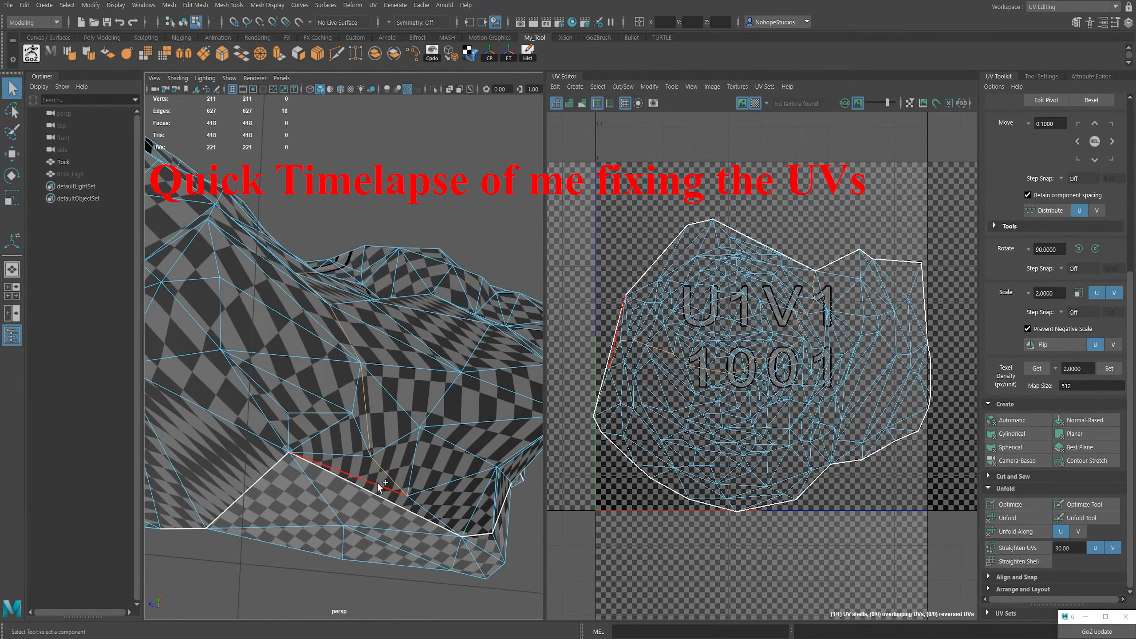
# In Maya, cut the rock's UVs along the selected seam edges and unfold the resulting shells.
pyautogui.keyDown('shift'); pyautogui.click(380, 488); pyautogui.keyUp('shift')
pyautogui.click(988, 476)
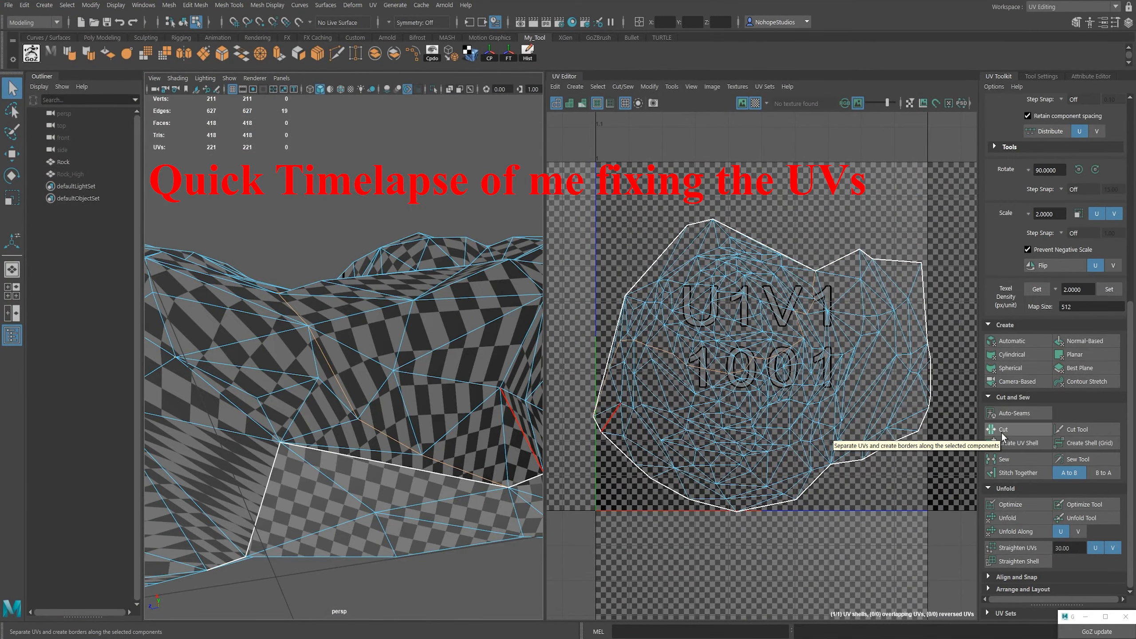
pyautogui.click(1003, 431)
pyautogui.click(1008, 518)
# Lay out the rock's UV shells for a 4096 texture map with 33-pixel shell and tile padding, and return to object selection.
pyautogui.click(583, 104)
pyautogui.click(582, 103)
pyautogui.click(988, 589)
pyautogui.scroll(-5, 1008, 560)
pyautogui.keyDown('shift'); pyautogui.click(1008, 572); pyautogui.keyUp('shift')
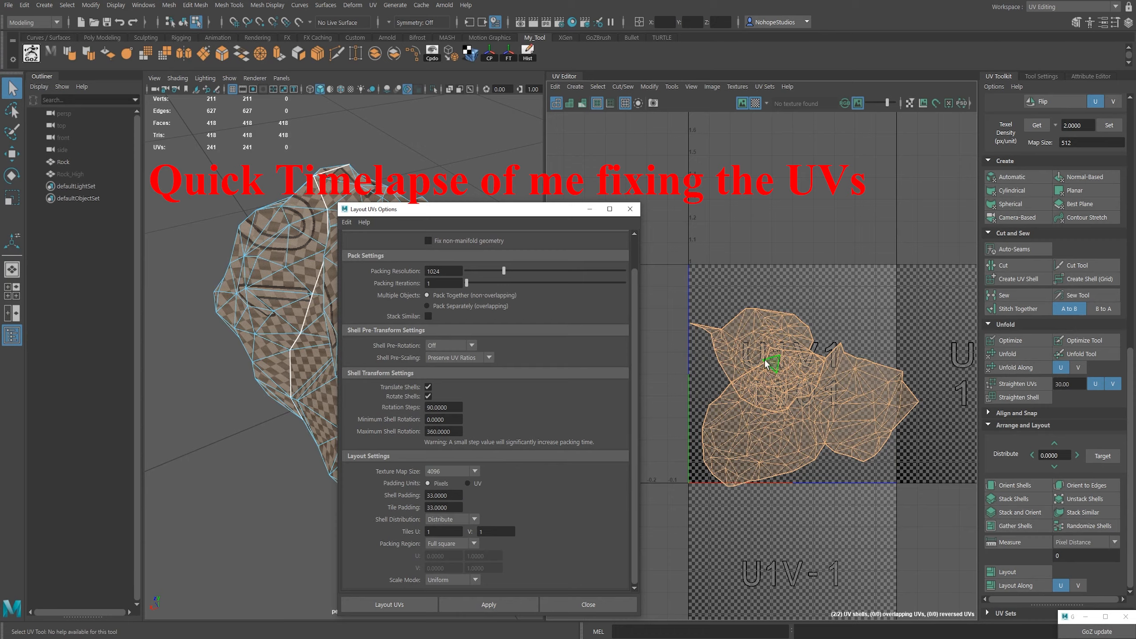
pyautogui.click(390, 605)
pyautogui.press('F8')
pyautogui.click(353, 422)
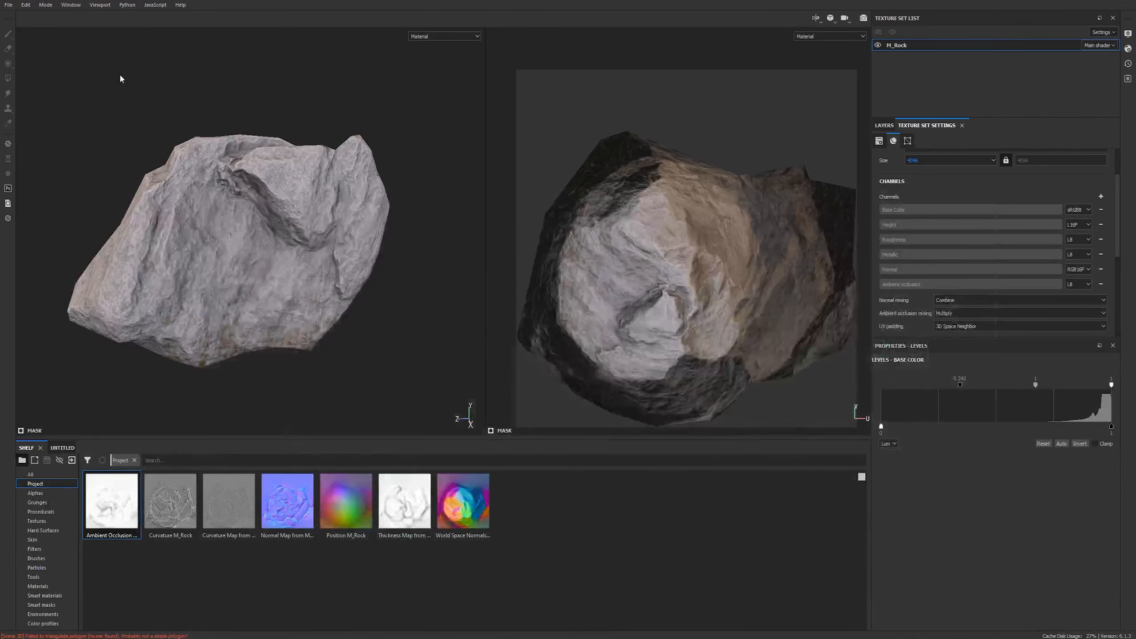
# In Substance Painter, reload the project mesh from the re-unwrapped Rock_Low file, keeping the DirectX normal format and stroke positions preserved.
pyautogui.keyDown('alt'); pyautogui.moveTo(258, 153); pyautogui.dragTo(215, 148); pyautogui.keyUp('alt')
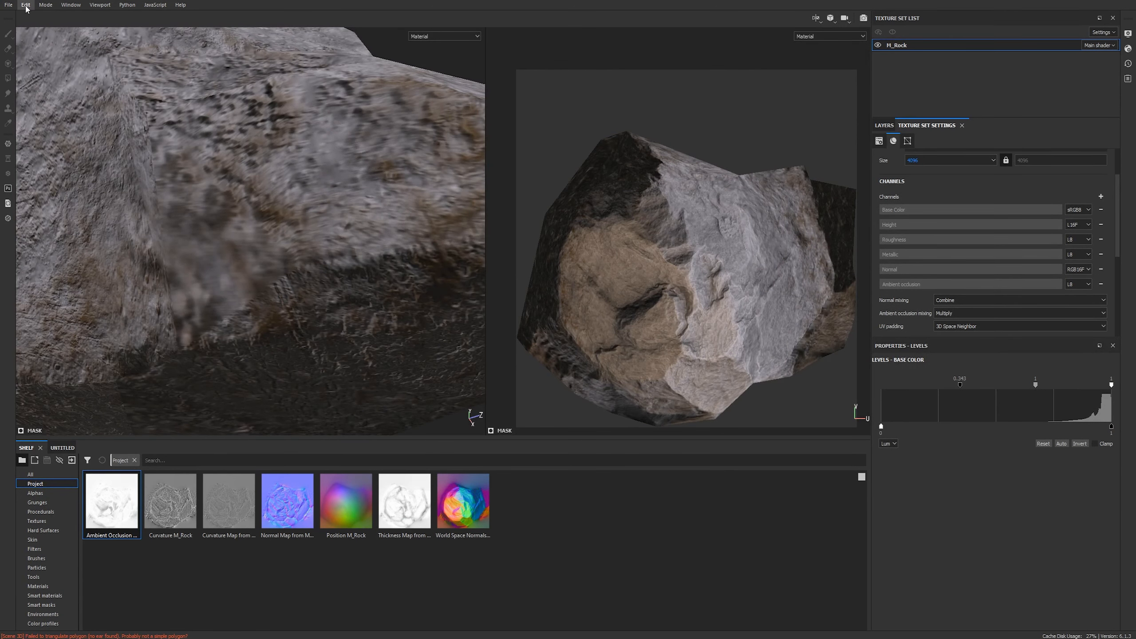
pyautogui.click(25, 5)
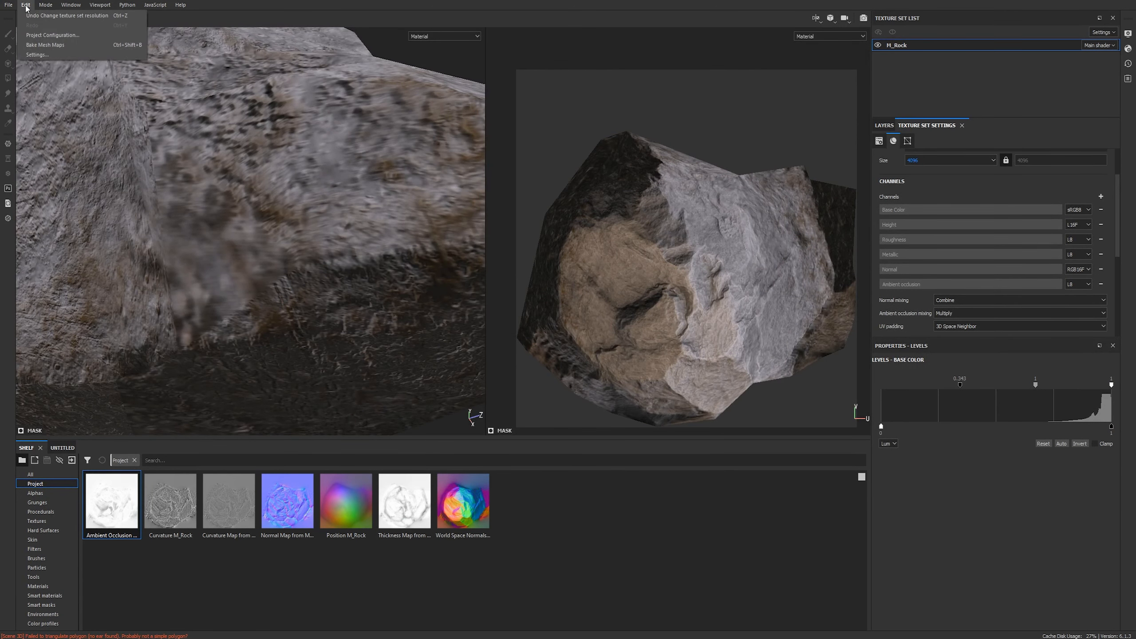
pyautogui.click(50, 35)
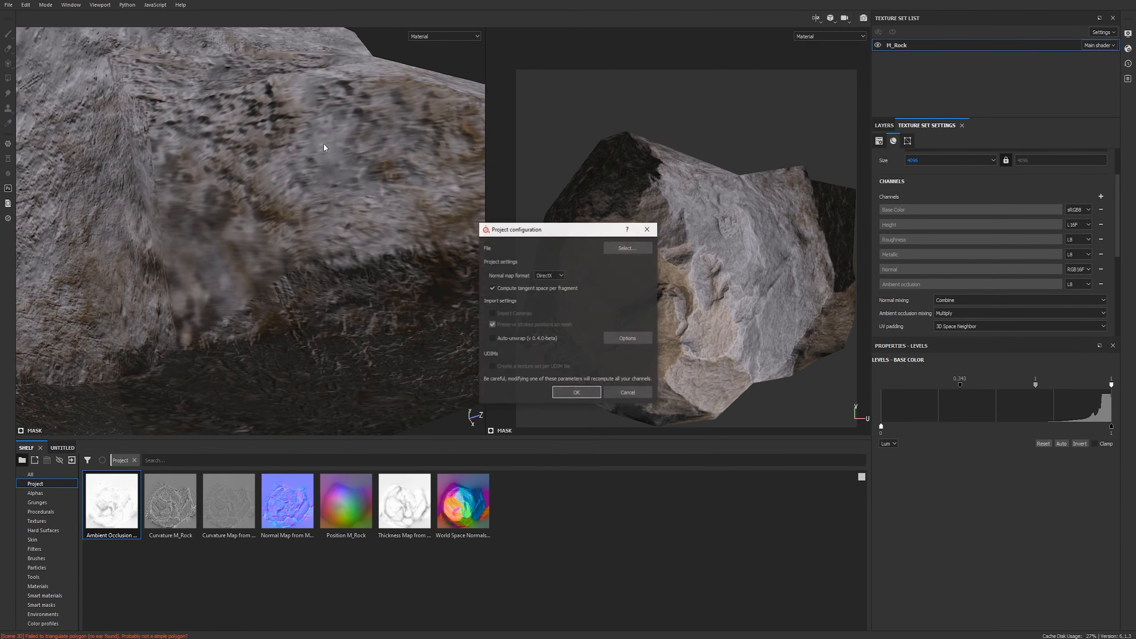
pyautogui.click(626, 249)
pyautogui.click(732, 313)
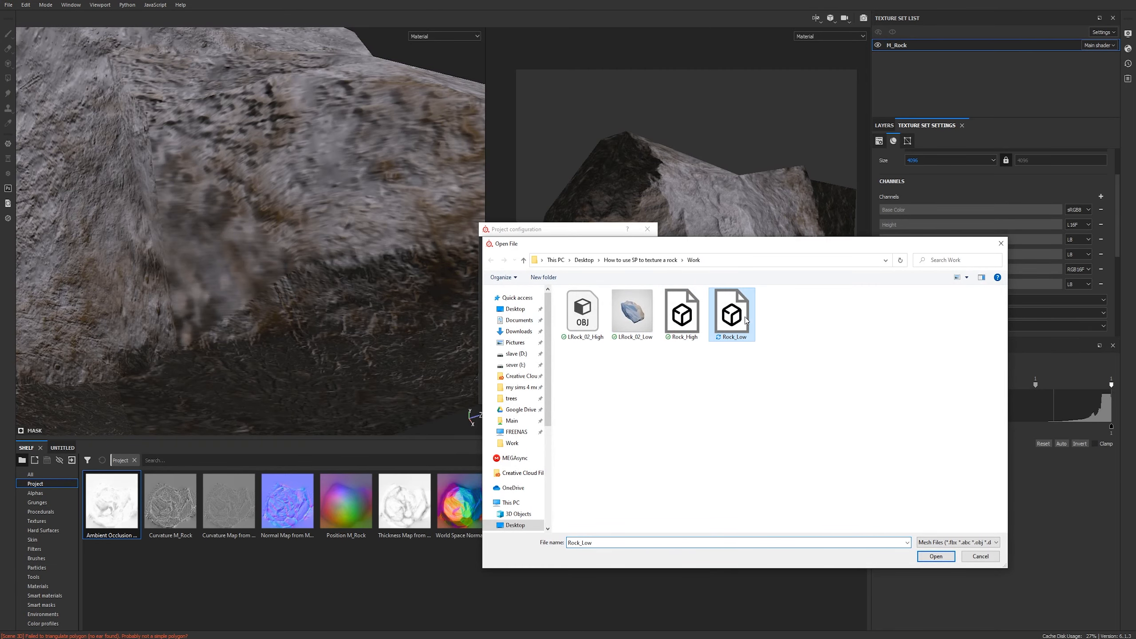
pyautogui.doubleClick(747, 319)
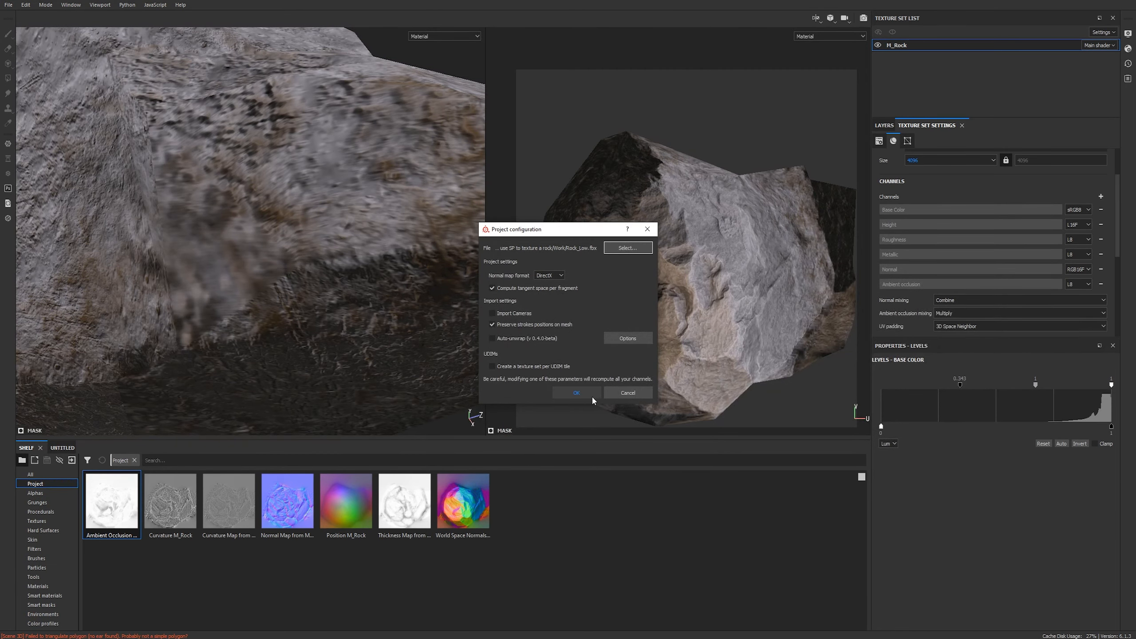
pyautogui.click(591, 397)
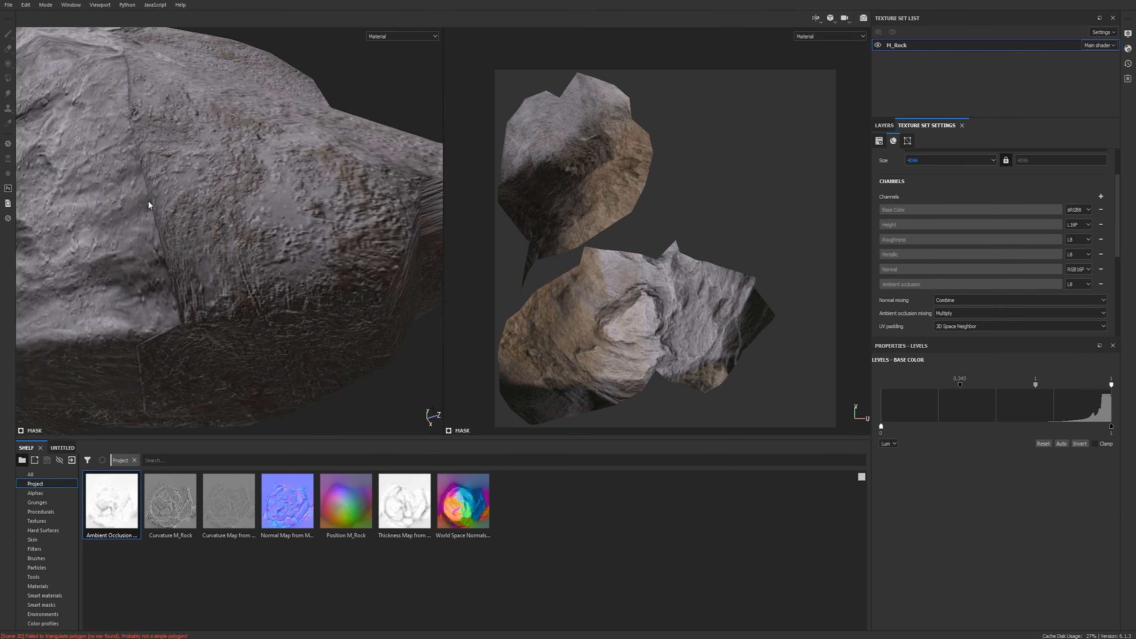
# Rebake all the M_Rock mesh maps for the new UV layout with the existing baking settings at 4096.
pyautogui.scroll(-5, 1087, 251)
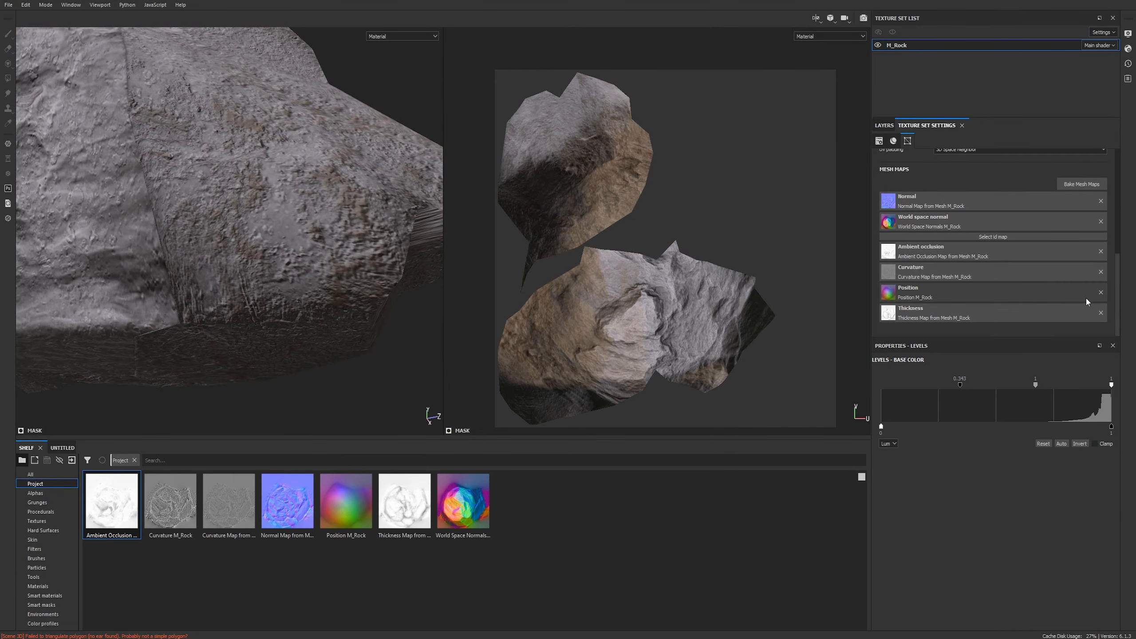
pyautogui.click(1081, 184)
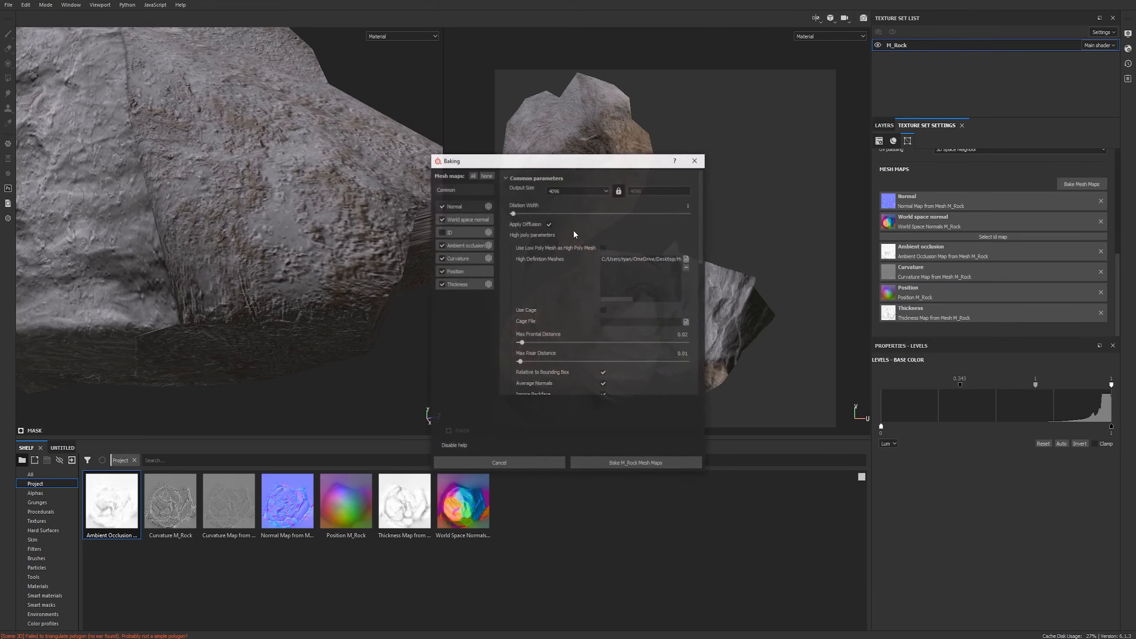
pyautogui.click(623, 463)
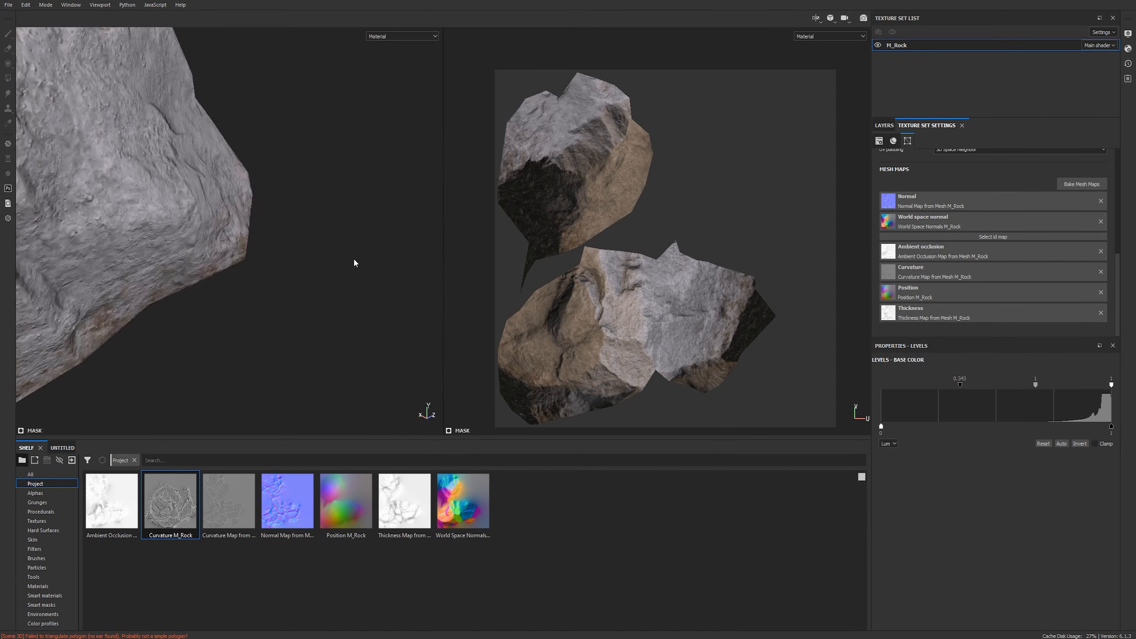
# Examine the rock's surface and UV seams up close, comparing it with the MatFx HBAO layer hidden and shown.
pyautogui.keyDown('alt'); pyautogui.moveTo(258, 127); pyautogui.dragTo(309, 134); pyautogui.keyUp('alt')
pyautogui.keyDown('alt'); pyautogui.moveTo(291, 139); pyautogui.dragTo(261, 140, button='right'); pyautogui.keyUp('alt')
pyautogui.keyDown('alt'); pyautogui.moveTo(227, 229); pyautogui.dragTo(428, 241, button='right'); pyautogui.keyUp('alt')
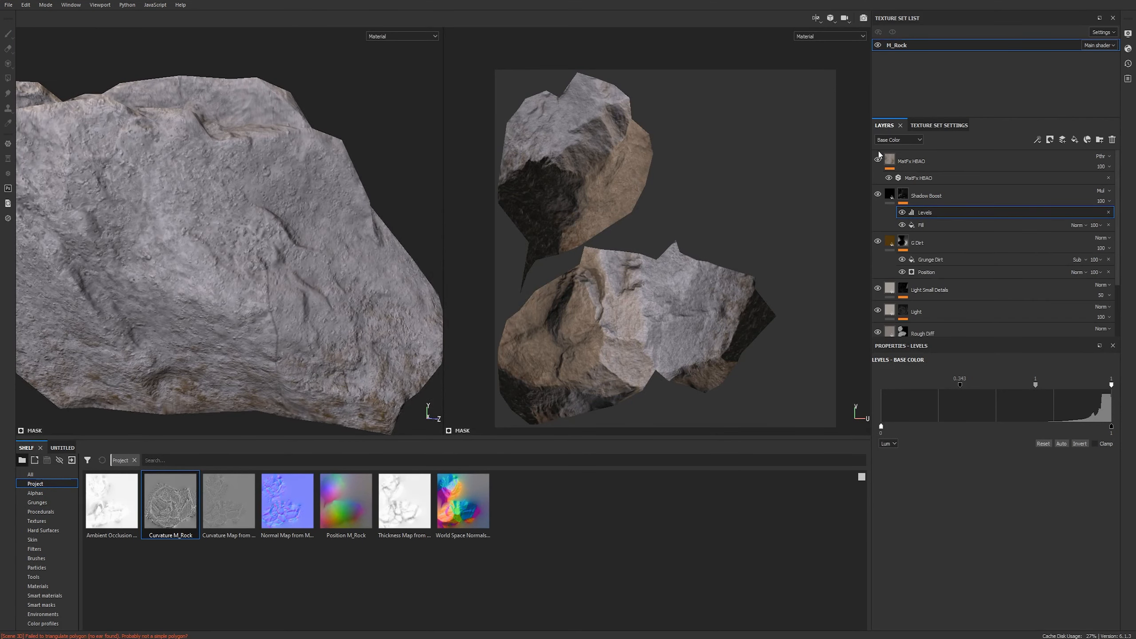
pyautogui.click(878, 159)
pyautogui.keyDown('alt'); pyautogui.moveTo(282, 282); pyautogui.dragTo(261, 192); pyautogui.keyUp('alt')
pyautogui.keyDown('alt'); pyautogui.moveTo(261, 192); pyautogui.dragTo(272, 251, button='right'); pyautogui.keyUp('alt')
pyautogui.moveTo(272, 252)
pyautogui.keyDown('alt'); pyautogui.mouseDown()
pyautogui.moveTo(296, 198)
pyautogui.moveTo(172, 262)
pyautogui.moveTo(160, 287)
pyautogui.moveTo(261, 260)
pyautogui.mouseUp(); pyautogui.keyUp('alt')
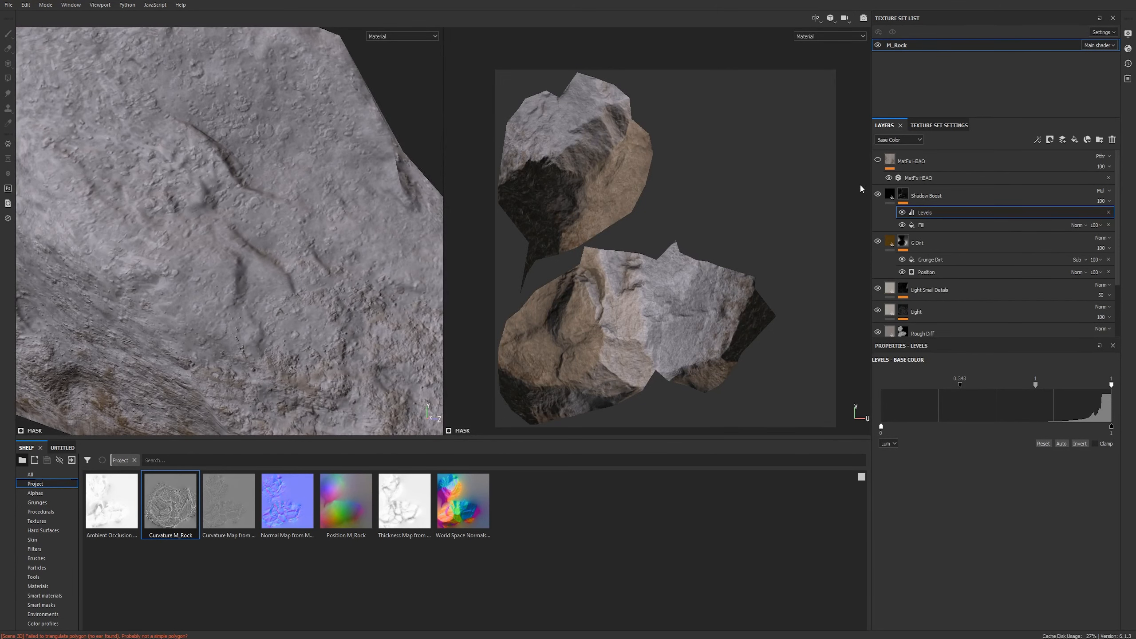
pyautogui.keyDown('alt'); pyautogui.moveTo(161, 193); pyautogui.dragTo(188, 146); pyautogui.keyUp('alt')
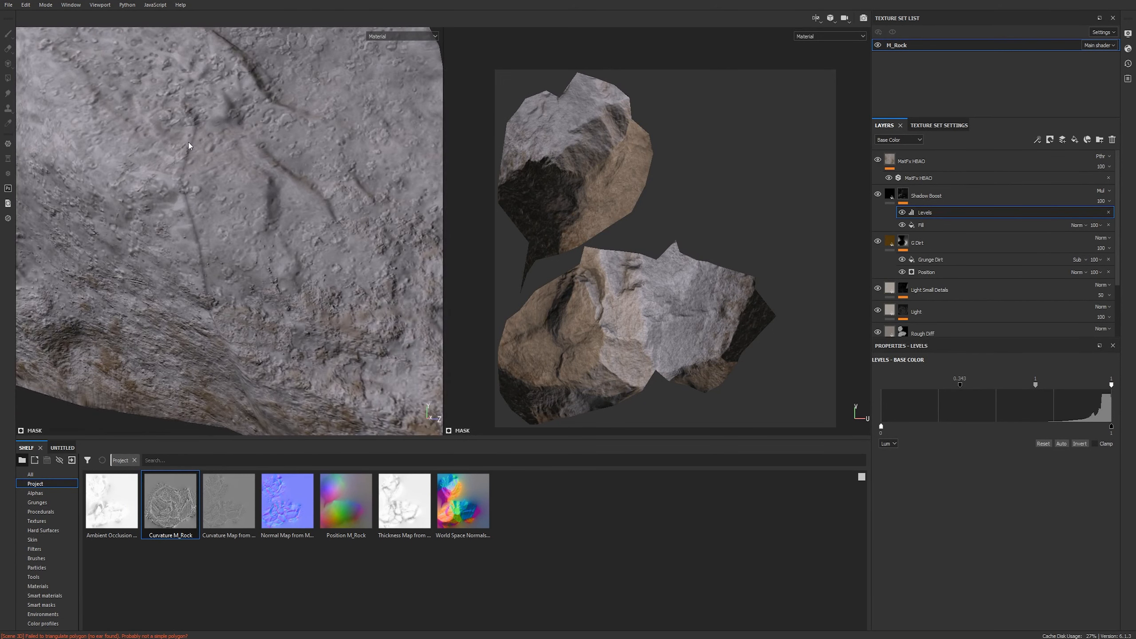
# Set the MatFx HBAO filter's Blur Intensity to 0.22 to soften its occlusion lines.
pyautogui.click(918, 177)
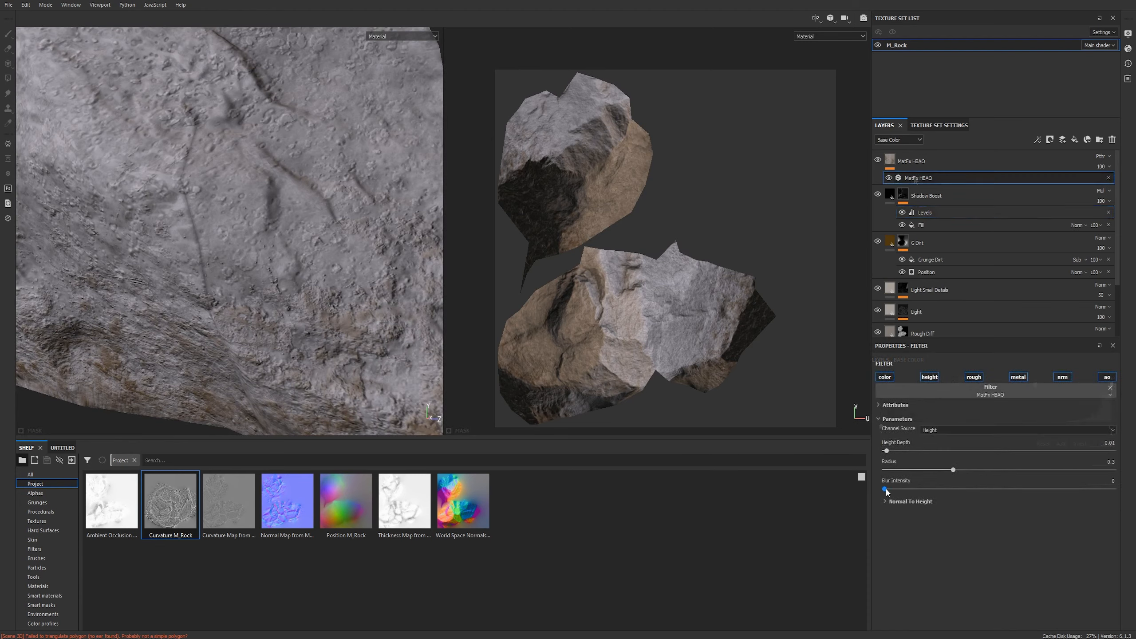
pyautogui.moveTo(886, 488); pyautogui.dragTo(935, 488)
pyautogui.scroll(-8, 251, 267)
# Inspect the rock from several sides under different lighting, checking the crevices, top and edges for stretching, seams and shadow quality.
pyautogui.keyDown('alt'); pyautogui.moveTo(250, 269); pyautogui.dragTo(137, 157); pyautogui.keyUp('alt')
pyautogui.keyDown('alt'); pyautogui.moveTo(137, 157); pyautogui.dragTo(123, 71, button='middle'); pyautogui.keyUp('alt')
pyautogui.keyDown('alt'); pyautogui.moveTo(123, 71); pyautogui.dragTo(260, 219); pyautogui.keyUp('alt')
pyautogui.keyDown('alt'); pyautogui.moveTo(260, 219); pyautogui.dragTo(213, 337, button='middle'); pyautogui.keyUp('alt')
pyautogui.keyDown('shift'); pyautogui.moveTo(165, 266); pyautogui.dragTo(212, 271, button='right'); pyautogui.keyUp('shift')
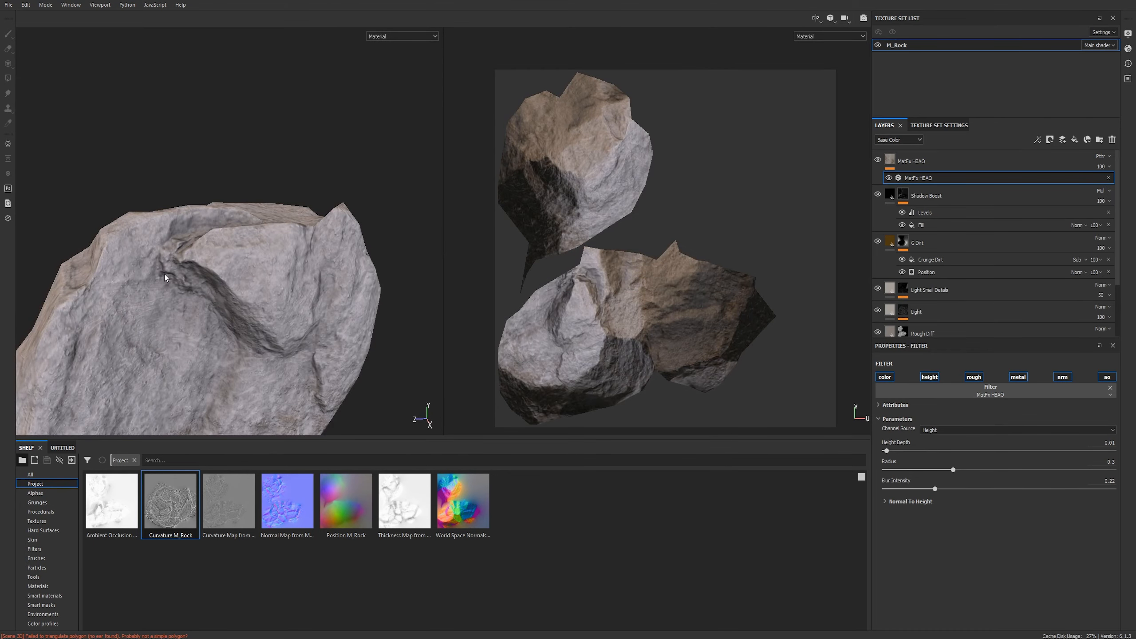
pyautogui.keyDown('alt'); pyautogui.moveTo(165, 274); pyautogui.dragTo(175, 269); pyautogui.keyUp('alt')
pyautogui.keyDown('alt'); pyautogui.moveTo(175, 268); pyautogui.dragTo(195, 238, button='right'); pyautogui.keyUp('alt')
pyautogui.keyDown('alt'); pyautogui.moveTo(195, 239); pyautogui.dragTo(277, 281); pyautogui.keyUp('alt')
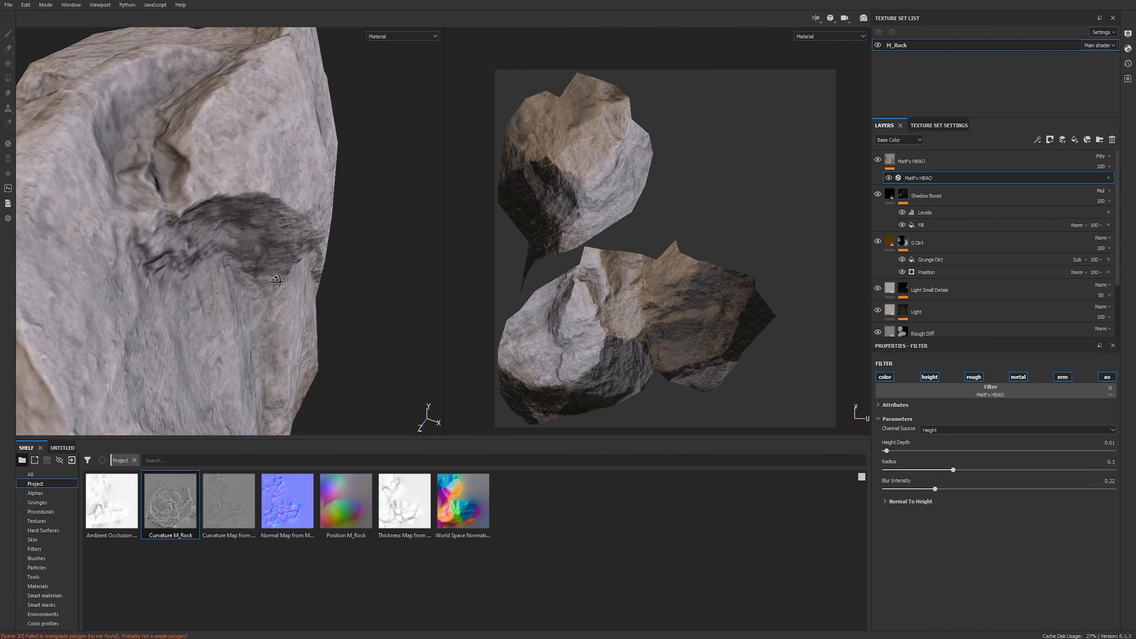
pyautogui.keyDown('alt'); pyautogui.moveTo(277, 281); pyautogui.dragTo(380, 381, button='middle'); pyautogui.keyUp('alt')
pyautogui.keyDown('alt'); pyautogui.moveTo(380, 381); pyautogui.dragTo(183, 274, button='right'); pyautogui.keyUp('alt')
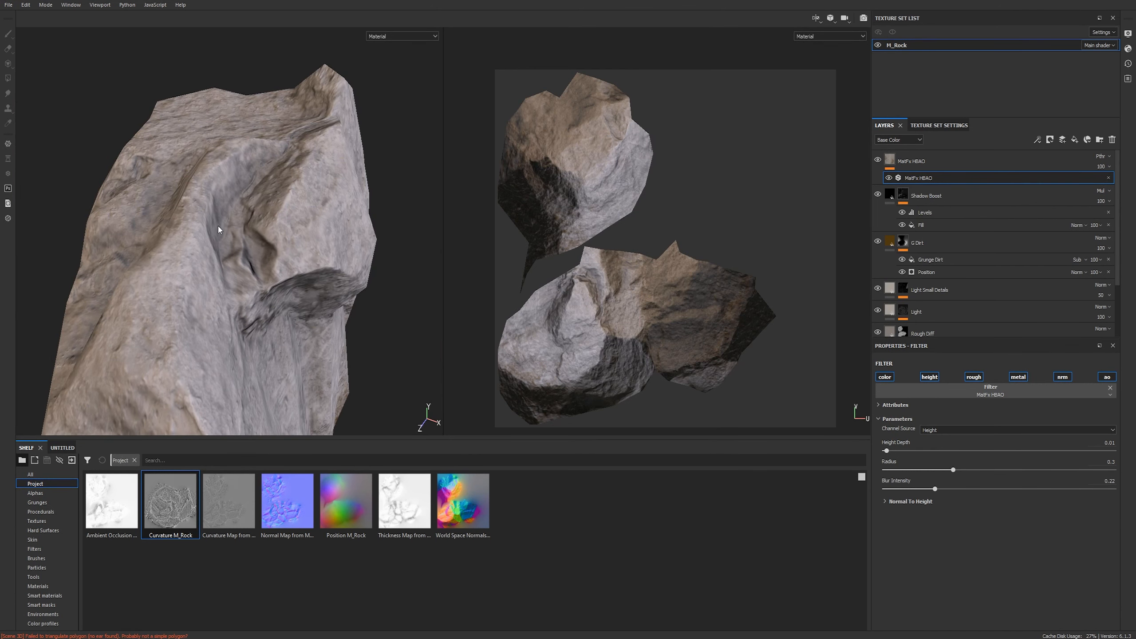
pyautogui.keyDown('alt'); pyautogui.moveTo(181, 189); pyautogui.dragTo(208, 135); pyautogui.keyUp('alt')
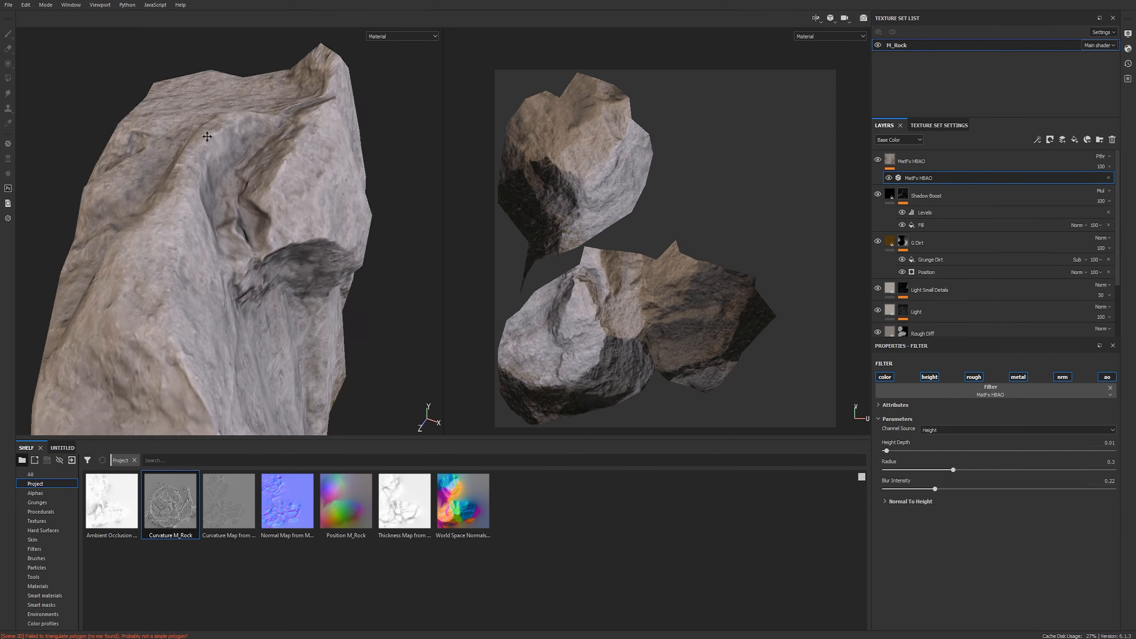
pyautogui.keyDown('alt'); pyautogui.moveTo(208, 134); pyautogui.dragTo(126, 152, button='middle'); pyautogui.keyUp('alt')
pyautogui.keyDown('alt'); pyautogui.moveTo(126, 152); pyautogui.dragTo(144, 185); pyautogui.keyUp('alt')
pyautogui.keyDown('alt'); pyautogui.moveTo(144, 185); pyautogui.dragTo(150, 210, button='middle'); pyautogui.keyUp('alt')
pyautogui.keyDown('alt'); pyautogui.moveTo(150, 211); pyautogui.dragTo(259, 235, button='right'); pyautogui.keyUp('alt')
pyautogui.keyDown('alt'); pyautogui.moveTo(260, 235); pyautogui.dragTo(307, 210); pyautogui.keyUp('alt')
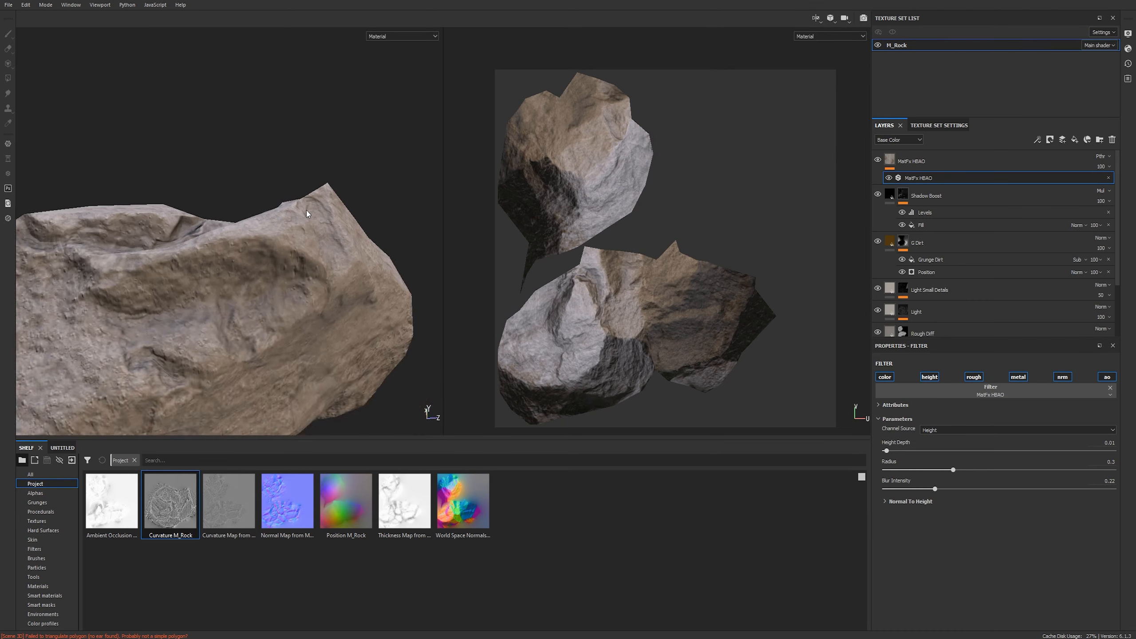
pyautogui.keyDown('alt'); pyautogui.moveTo(307, 198); pyautogui.dragTo(330, 171, button='middle'); pyautogui.keyUp('alt')
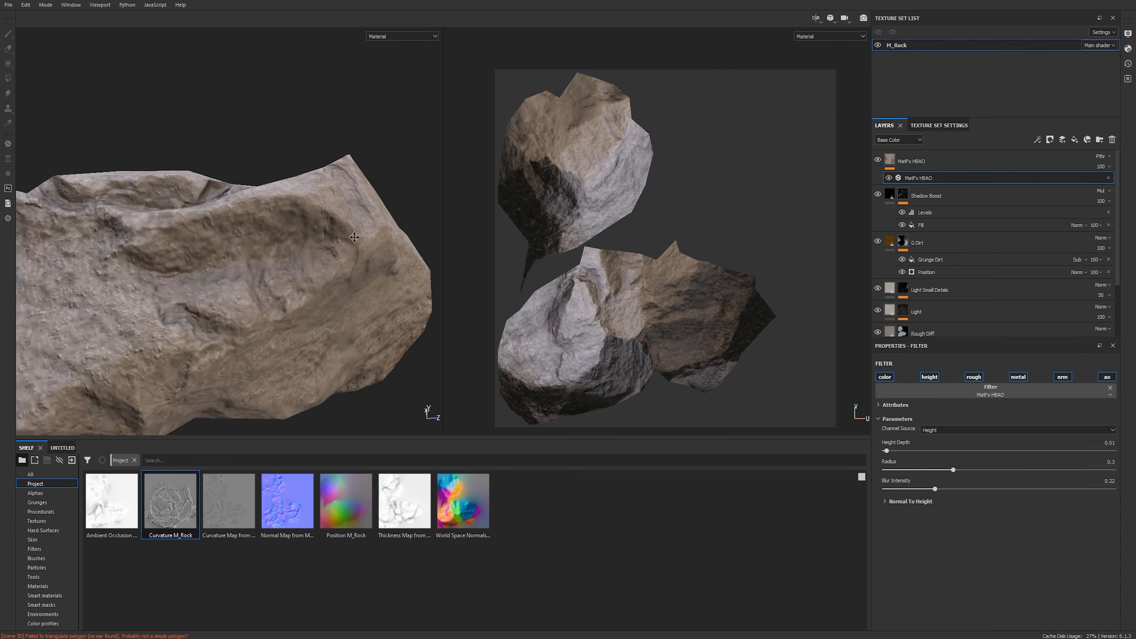
pyautogui.keyDown('alt'); pyautogui.moveTo(329, 170); pyautogui.dragTo(367, 151); pyautogui.keyUp('alt')
pyautogui.keyDown('alt'); pyautogui.moveTo(366, 151); pyautogui.dragTo(365, 136, button='middle'); pyautogui.keyUp('alt')
# Switch the viewport to the 3D view only and look over the whole rock.
pyautogui.click(828, 17)
pyautogui.click(837, 43)
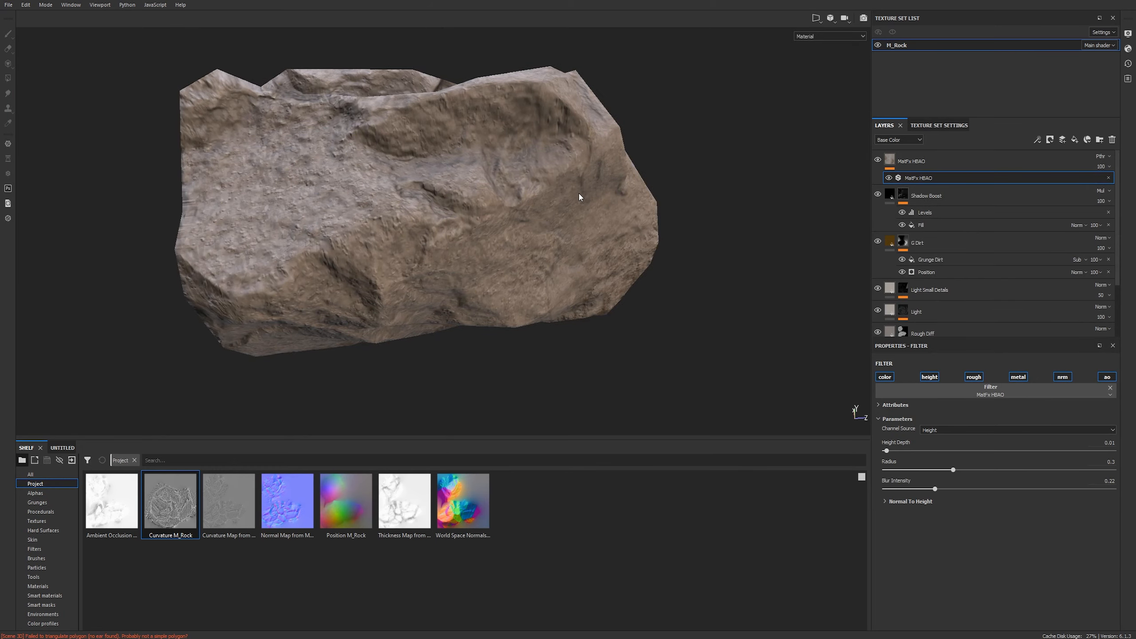
pyautogui.keyDown('alt'); pyautogui.moveTo(600, 128); pyautogui.dragTo(440, 196); pyautogui.keyUp('alt')
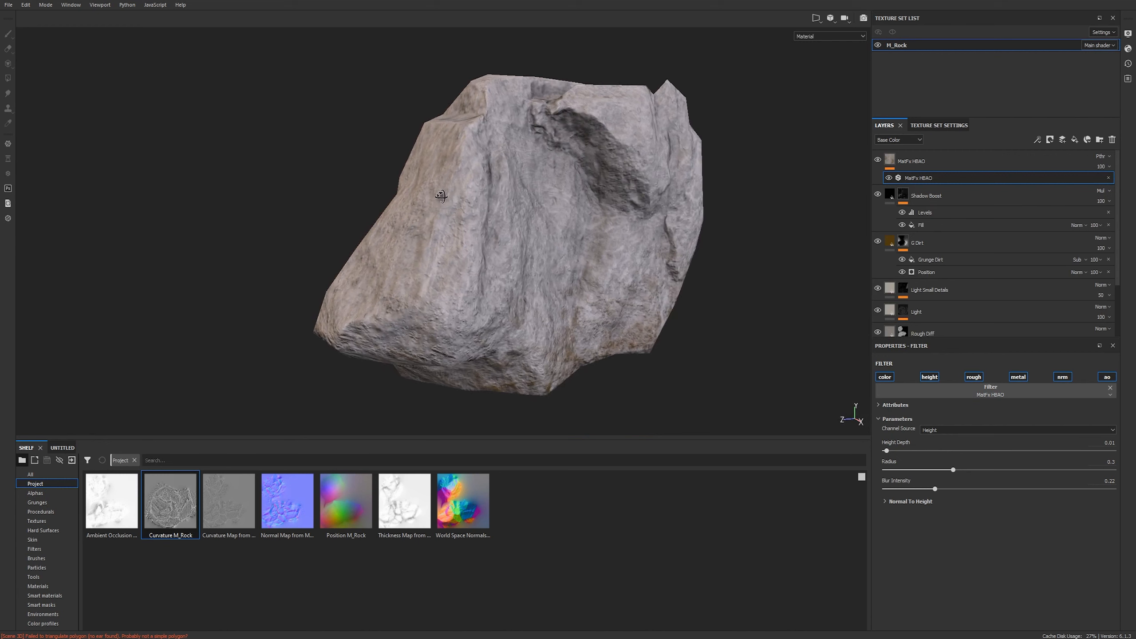